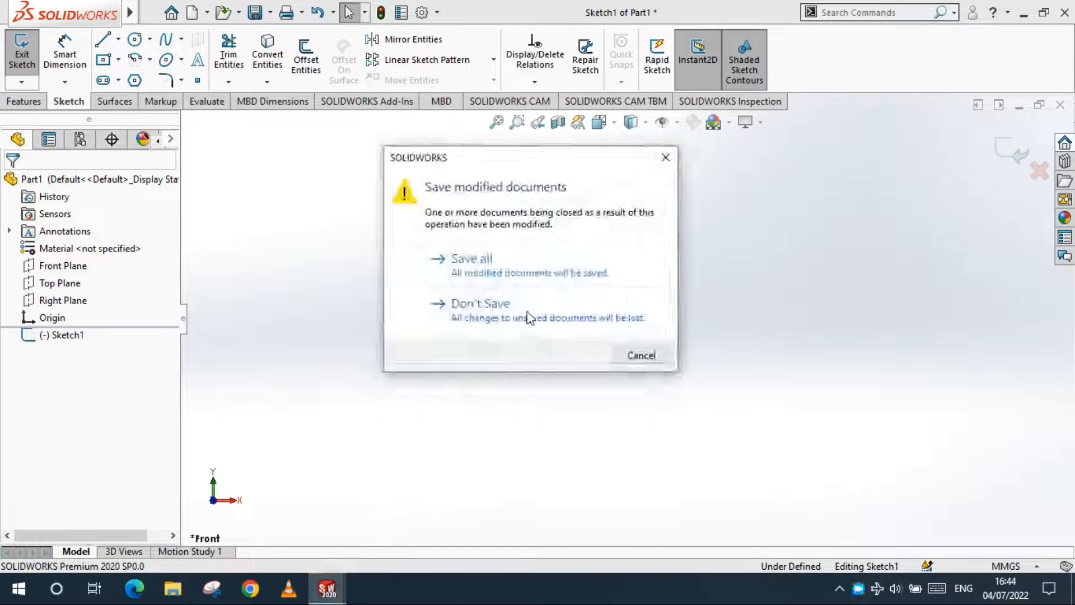
Insert the side-view bicycle image as a sketch picture in the front-plane sketch.
click(151, 12)
click(278, 12)
click(278, 12)
mouse_move(357, 523)
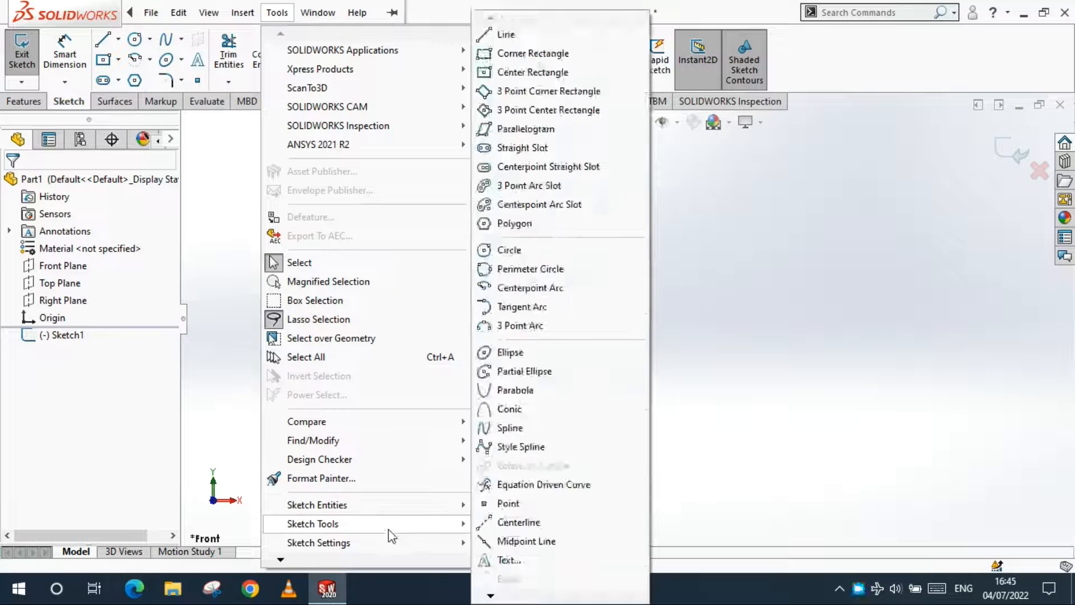
mouse_move(427, 505)
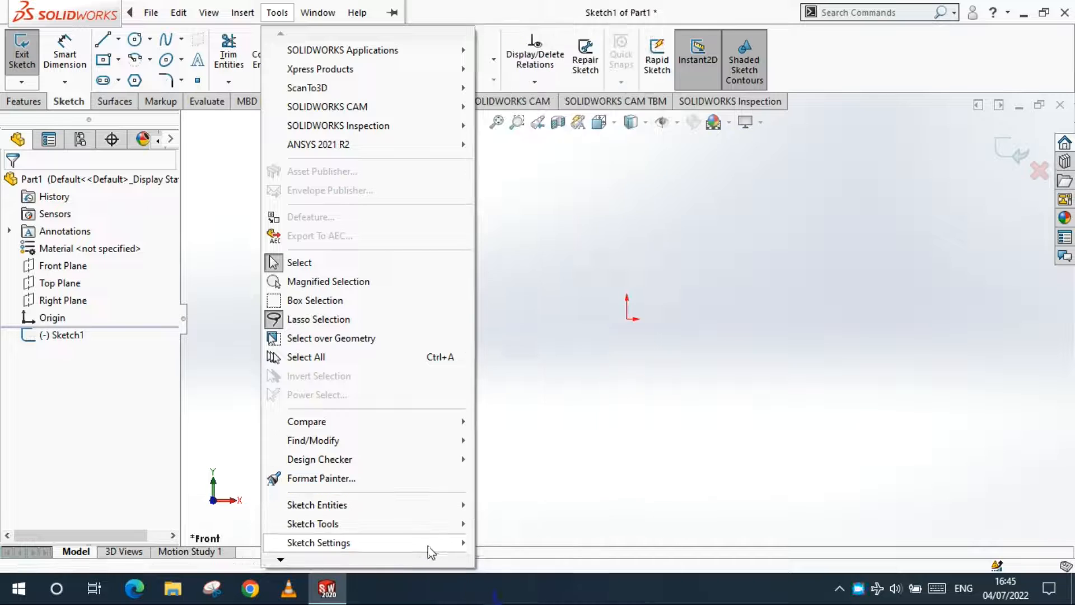
mouse_move(433, 523)
click(521, 567)
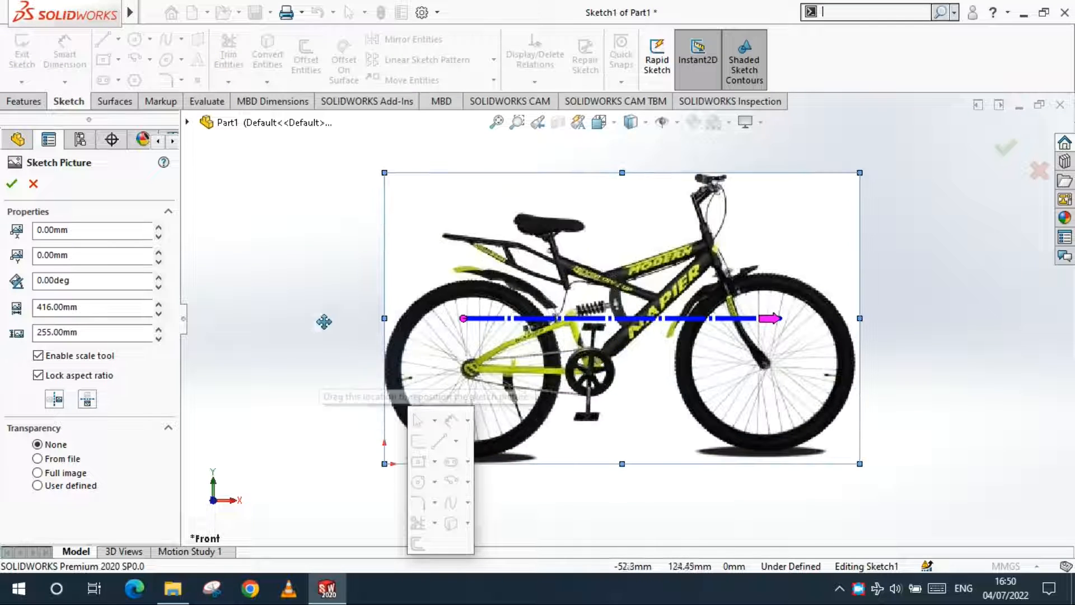
Set the sketch picture's width to 21294 mm with the aspect ratio locked and accept it.
double_click(113, 310)
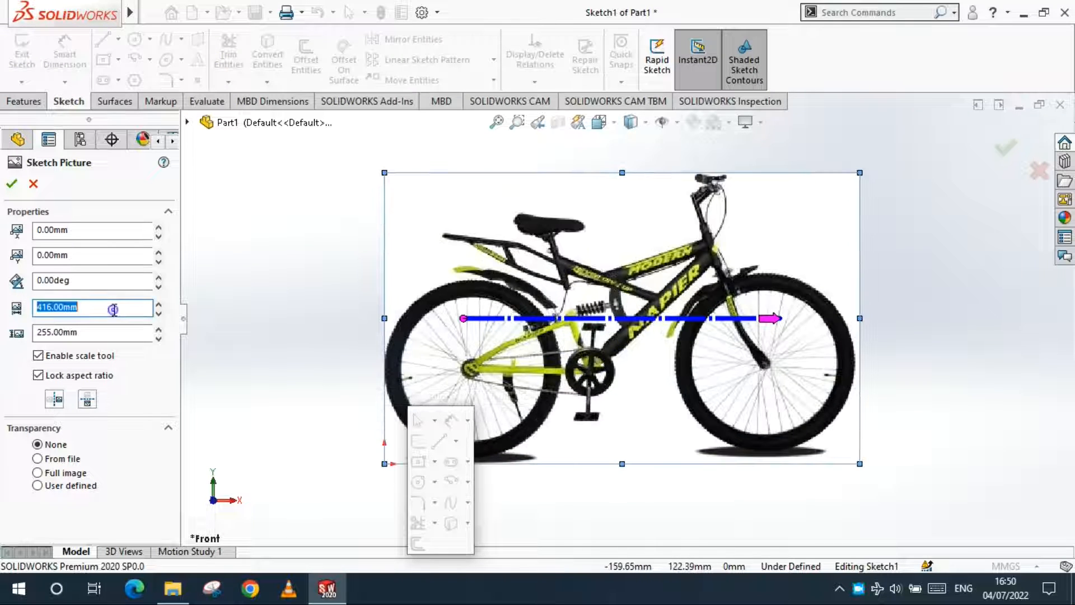
text(21294)
click(231, 281)
scroll(648, 328, up, 20)
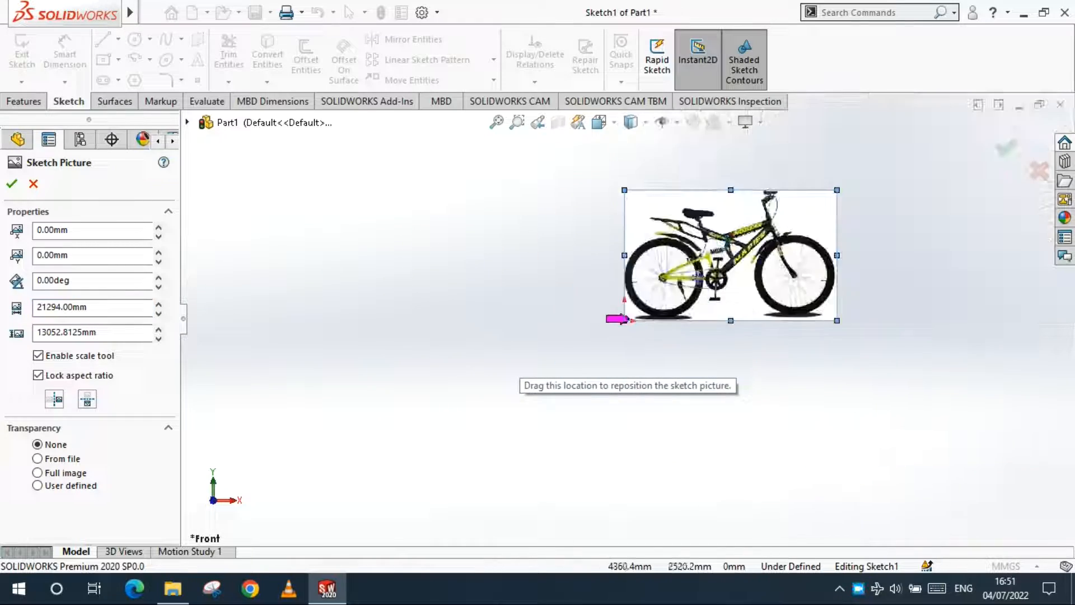
scroll(777, 249, down, 6)
scroll(777, 248, up, 2)
scroll(682, 431, down, 4)
scroll(680, 394, up, 2)
scroll(675, 393, down, 3)
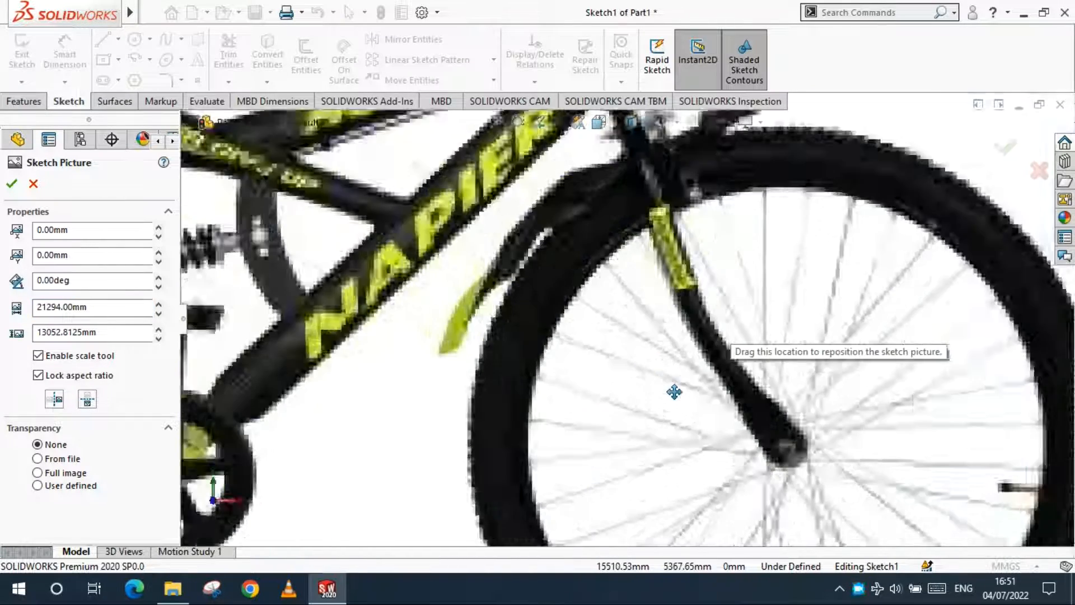
scroll(674, 391, up, 2)
scroll(616, 207, down, 2)
key(Return)
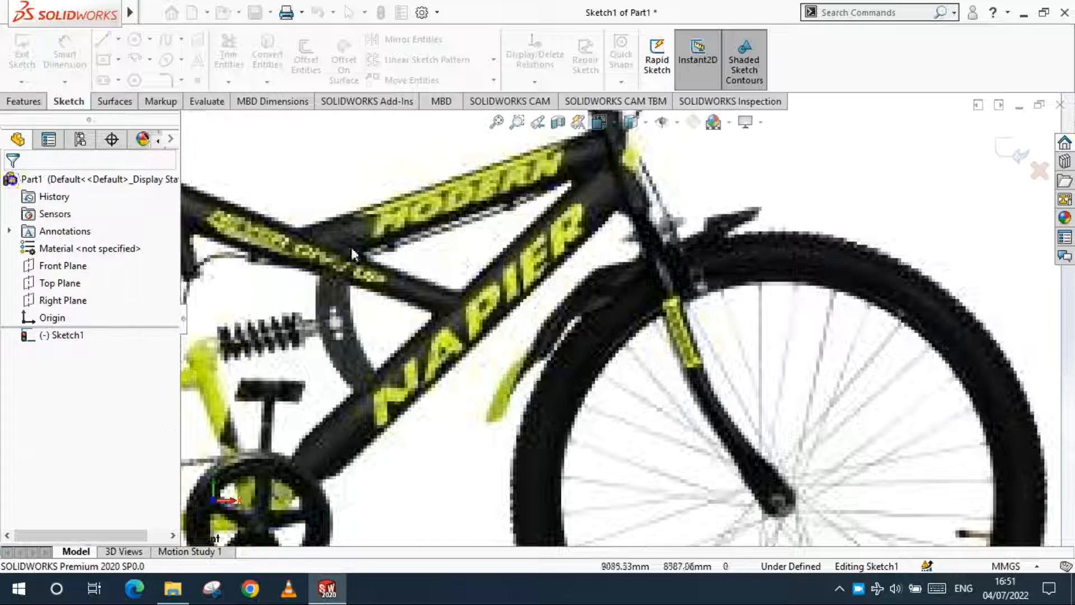
Sketch a centerline about 1249 mm long down the bicycle's head tube.
scroll(645, 231, down, 3)
click(118, 42)
click(130, 80)
scroll(646, 300, up, 3)
scroll(646, 301, down, 3)
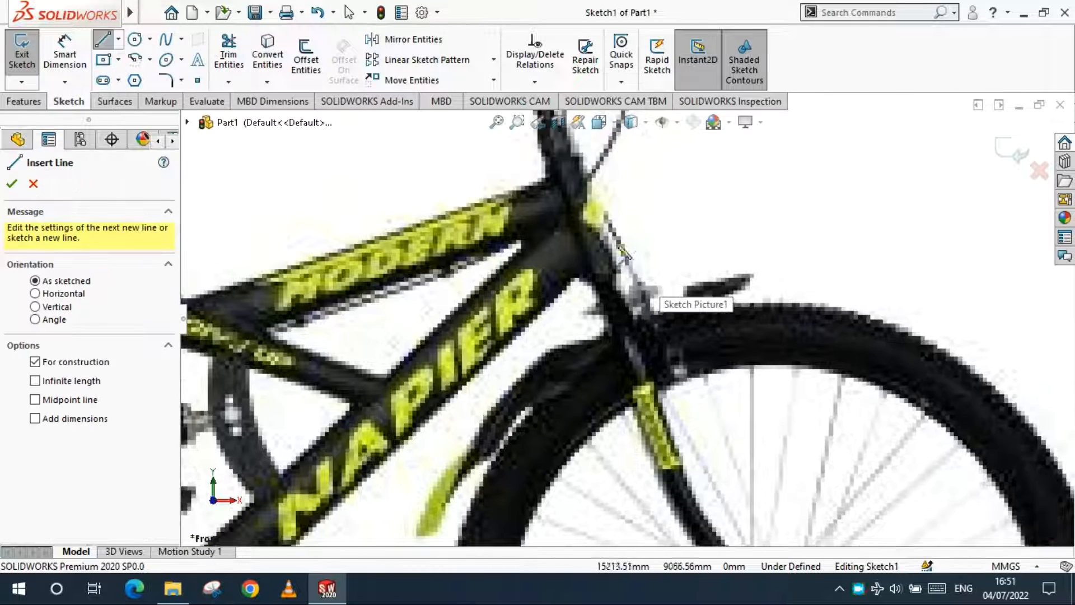
scroll(599, 255, down, 1)
click(578, 187)
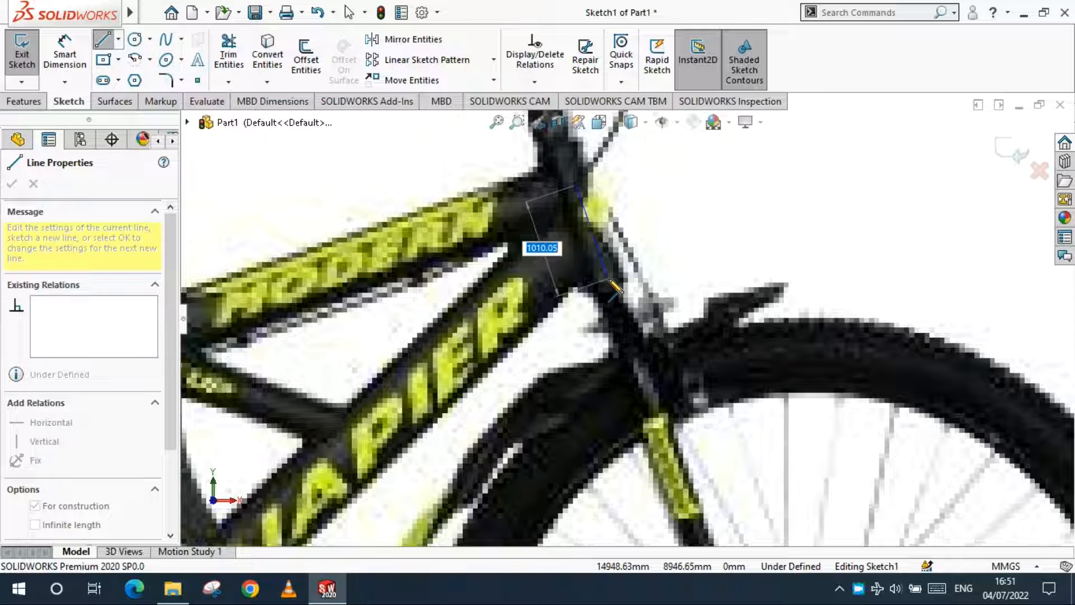
click(624, 307)
scroll(625, 314, up, 3)
key(Escape)
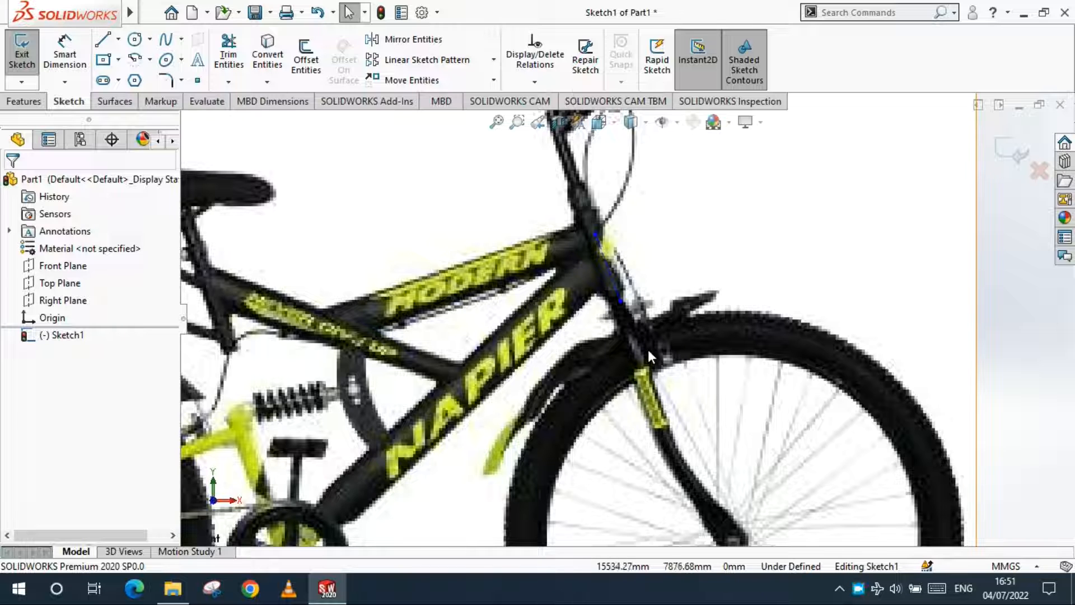
Delete the centerline on the head tube.
click(612, 280)
key(Delete)
scroll(612, 282, up, 2)
scroll(646, 374, down, 2)
scroll(647, 379, down, 1)
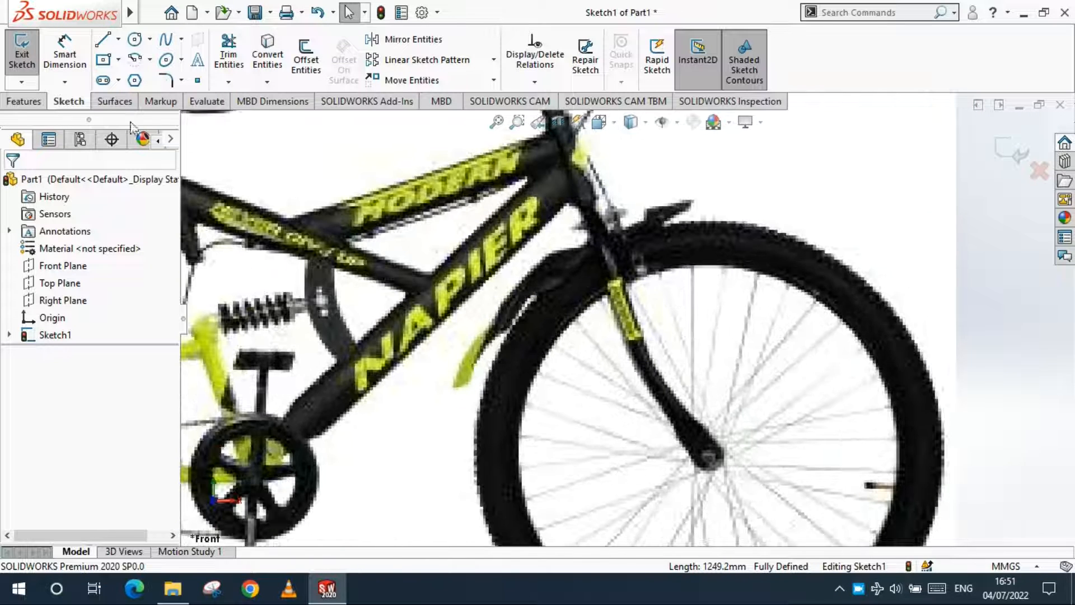
Close the picture sketch and start a new 3D sketch.
click(22, 84)
click(1018, 147)
click(22, 84)
click(36, 118)
Try to trace the front fork with a spline from the fork crown towards the hub, and undo it.
click(169, 42)
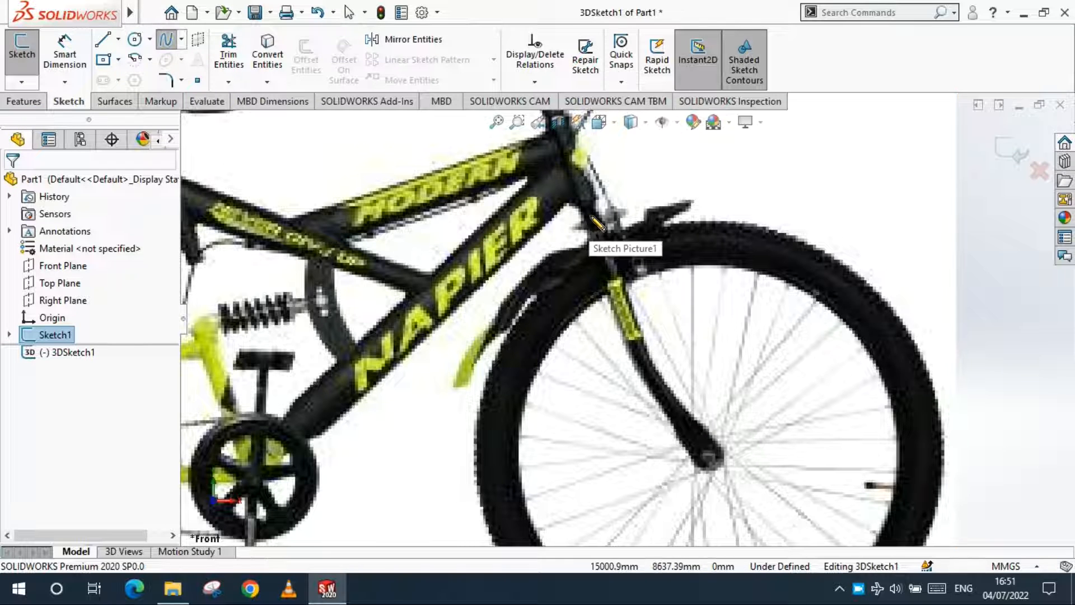
click(593, 217)
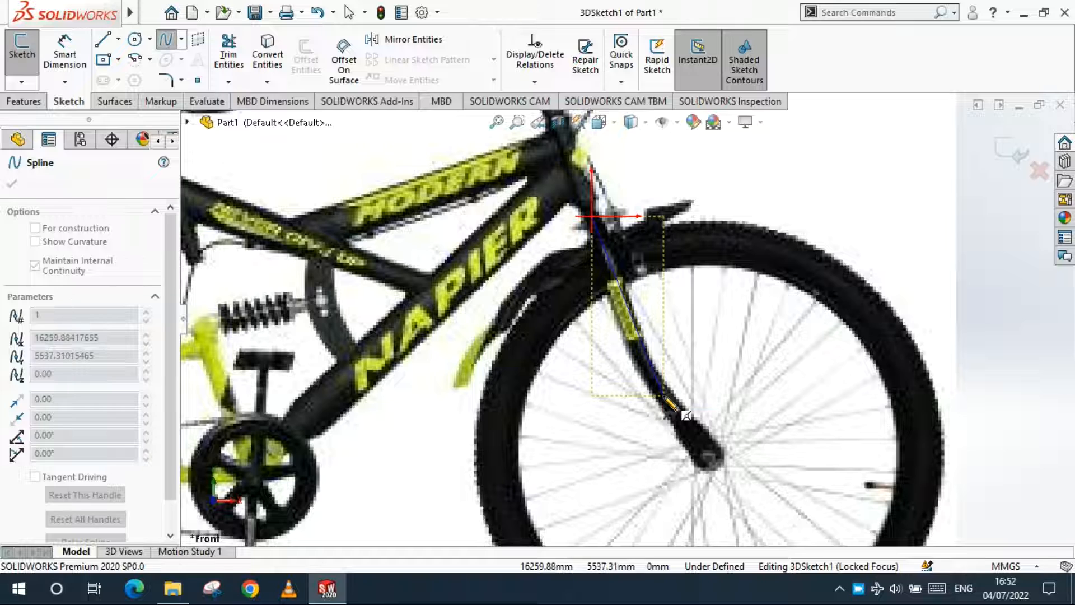
double_click(666, 400)
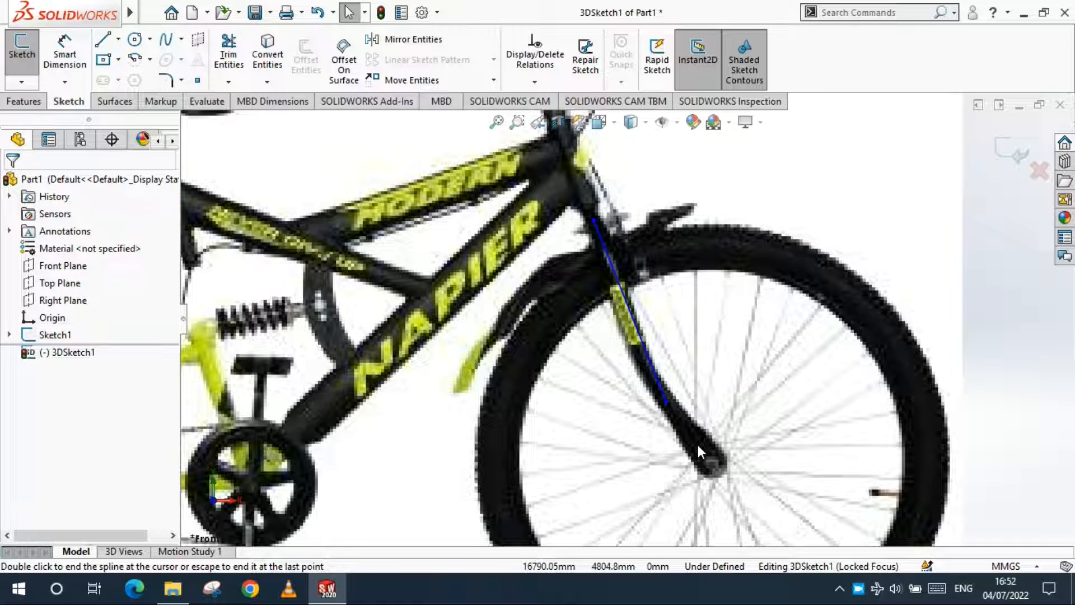
key(ctrl+z)
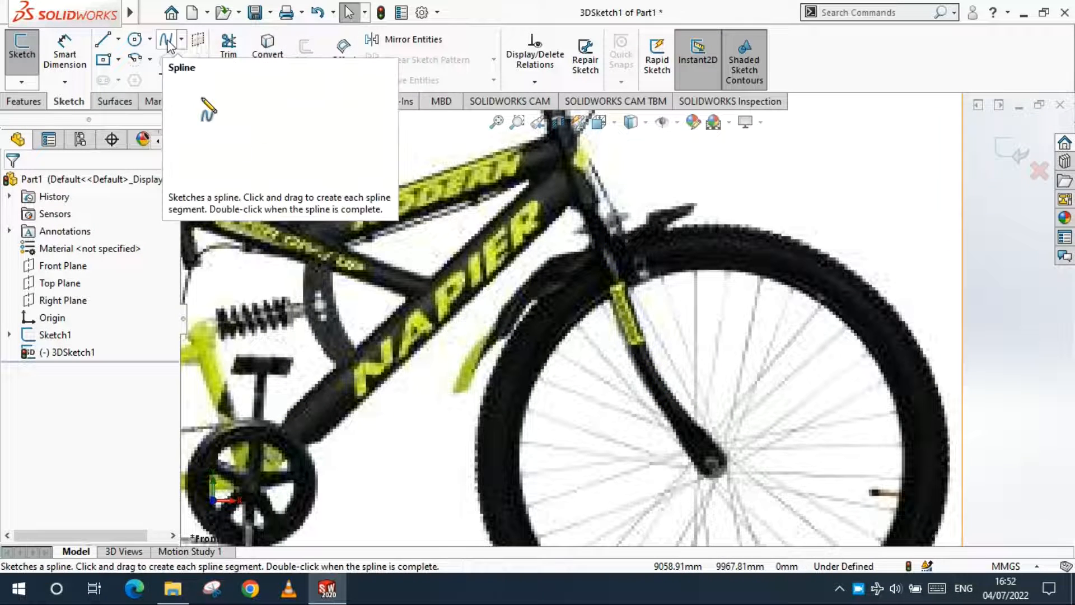
Draw a three-point spline along the front fork from the crown through the bend to the wheel hub.
click(167, 42)
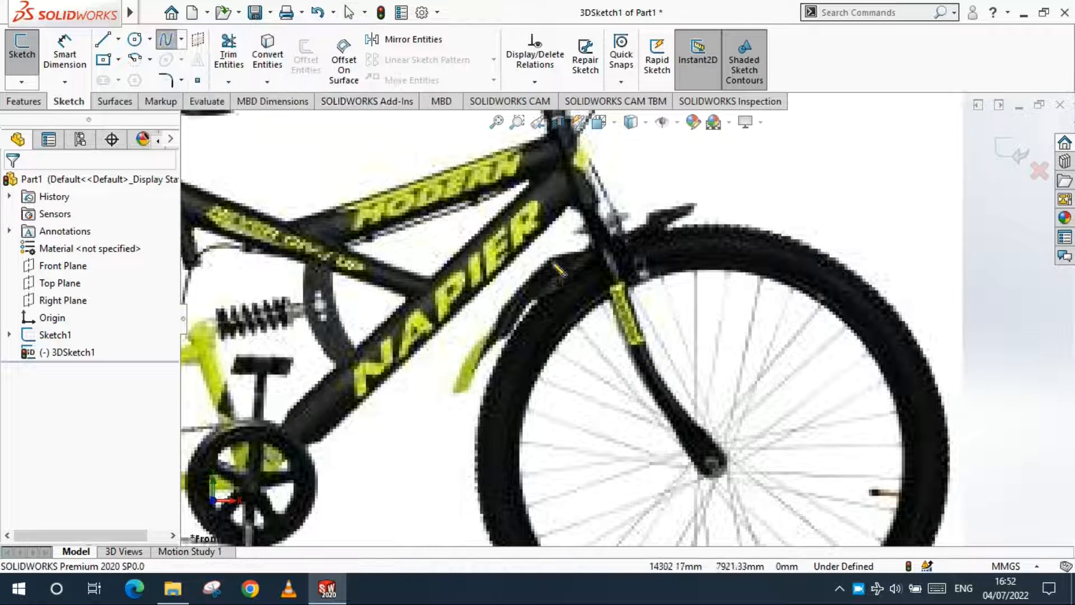
click(603, 238)
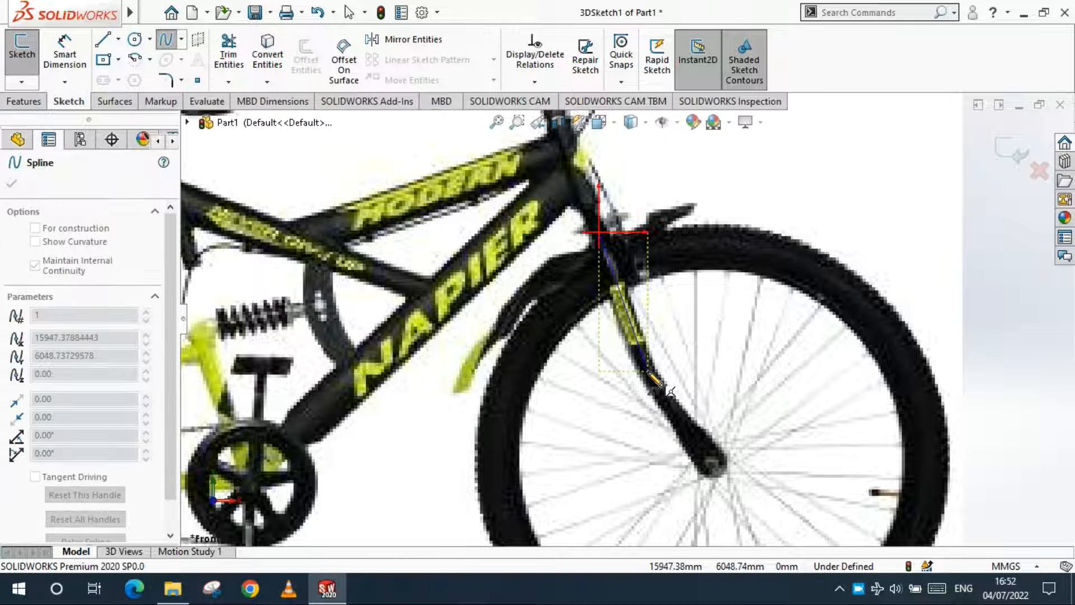
click(649, 371)
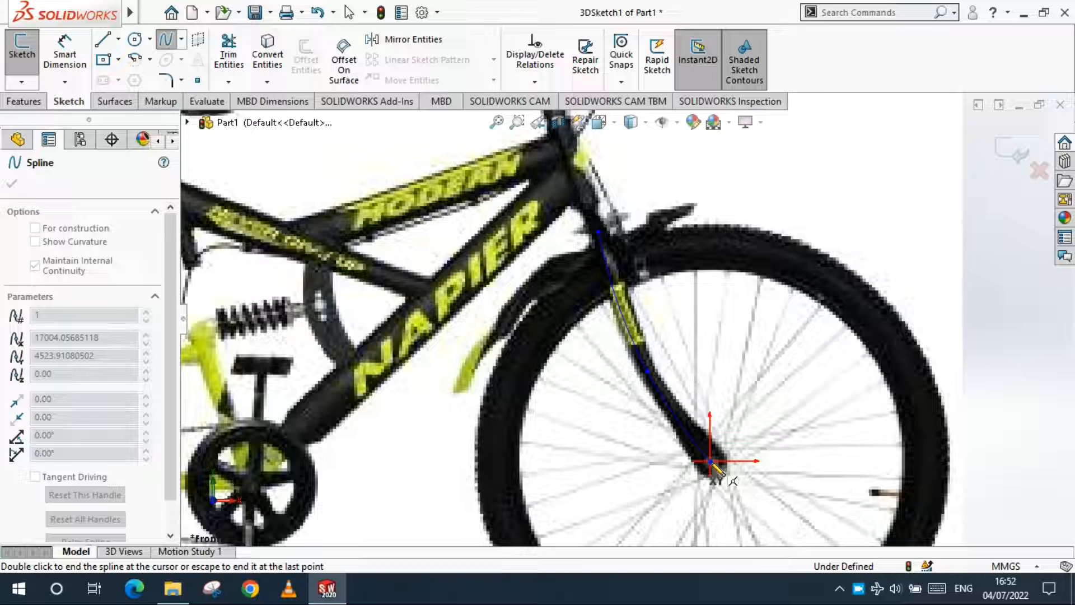
double_click(712, 465)
Pull the fork spline's lower part sideways out of the picture plane.
key(f)
middle_drag(620, 361, 547, 376)
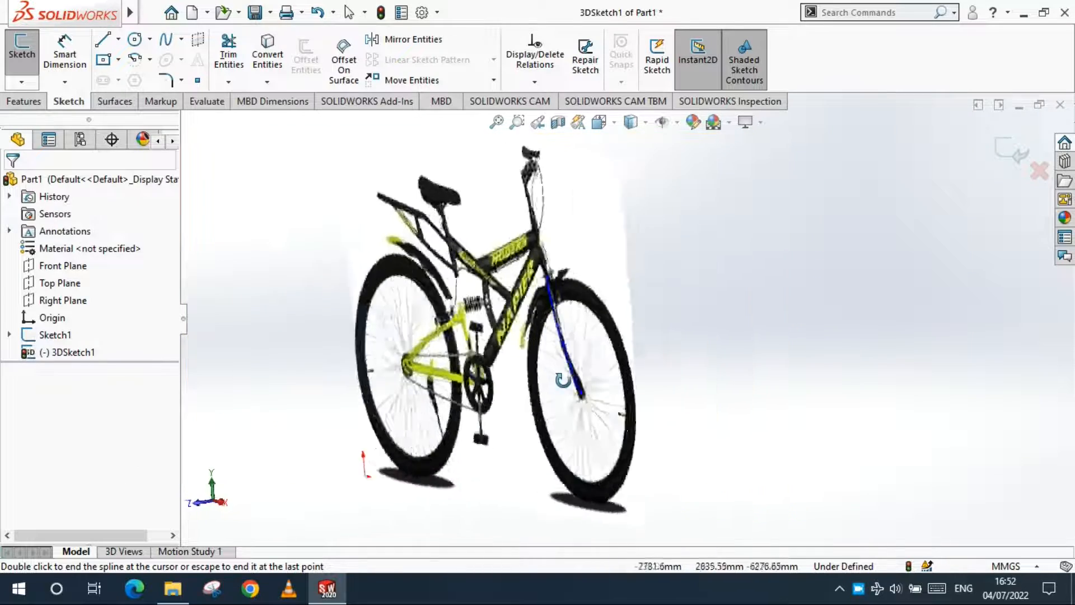
scroll(582, 376, down, 5)
click(605, 353)
drag(605, 352, 577, 338)
scroll(605, 330, up, 3)
click(778, 295)
scroll(634, 372, down, 3)
scroll(634, 369, up, 5)
middle_drag(634, 369, 624, 357)
Reposition the spline's points over the fork in the front view.
key(ctrl+1)
scroll(721, 342, down, 6)
drag(767, 375, 797, 370)
drag(689, 244, 709, 241)
click(464, 345)
Reshape the spline in the right view with the tangent handles of its middle point and ends.
key(ctrl+3)
scroll(648, 321, down, 3)
key(ctrl+4)
mouse_move(647, 321)
middle_down()
mouse_move(683, 327)
mouse_move(623, 318)
mouse_move(668, 317)
middle_up()
key(ctrl+4)
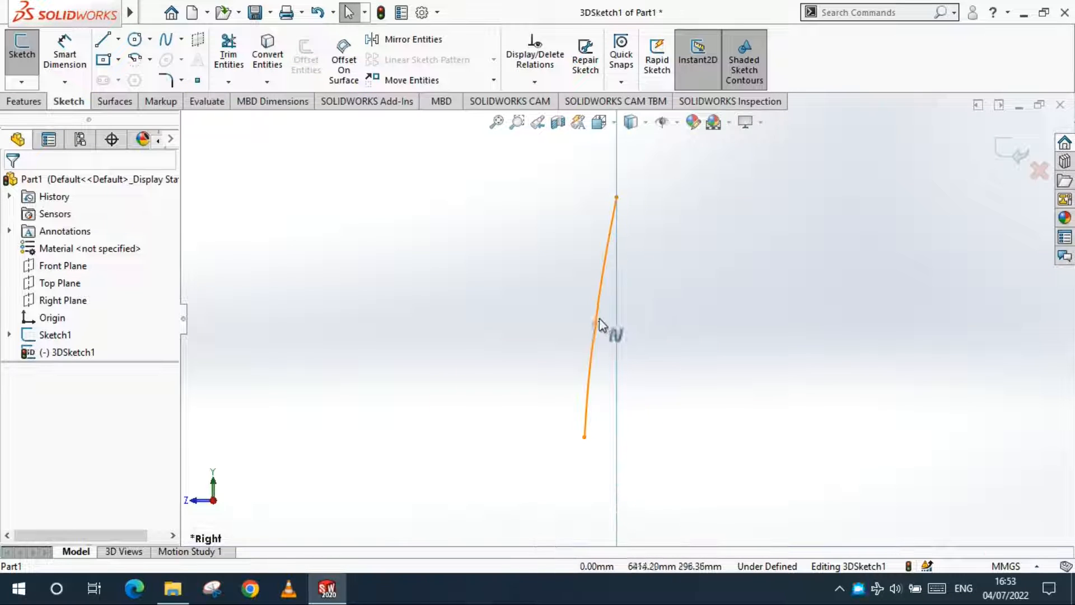
click(597, 322)
click(592, 296)
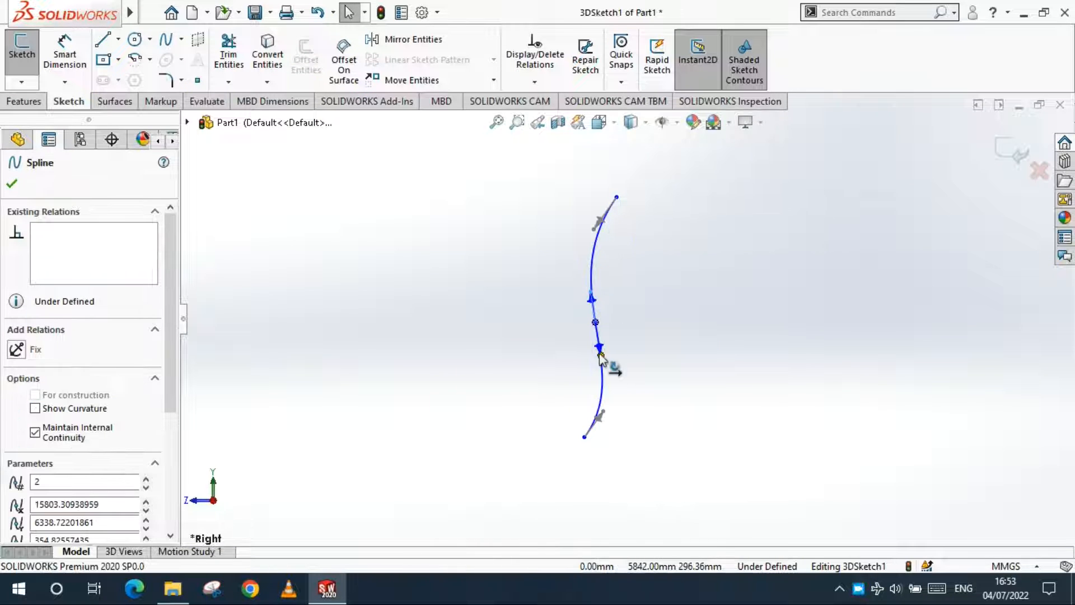
drag(599, 351, 592, 350)
click(619, 418)
scroll(602, 336, up, 2)
drag(598, 401, 585, 399)
drag(605, 322, 598, 314)
scroll(633, 268, down, 2)
click(636, 273)
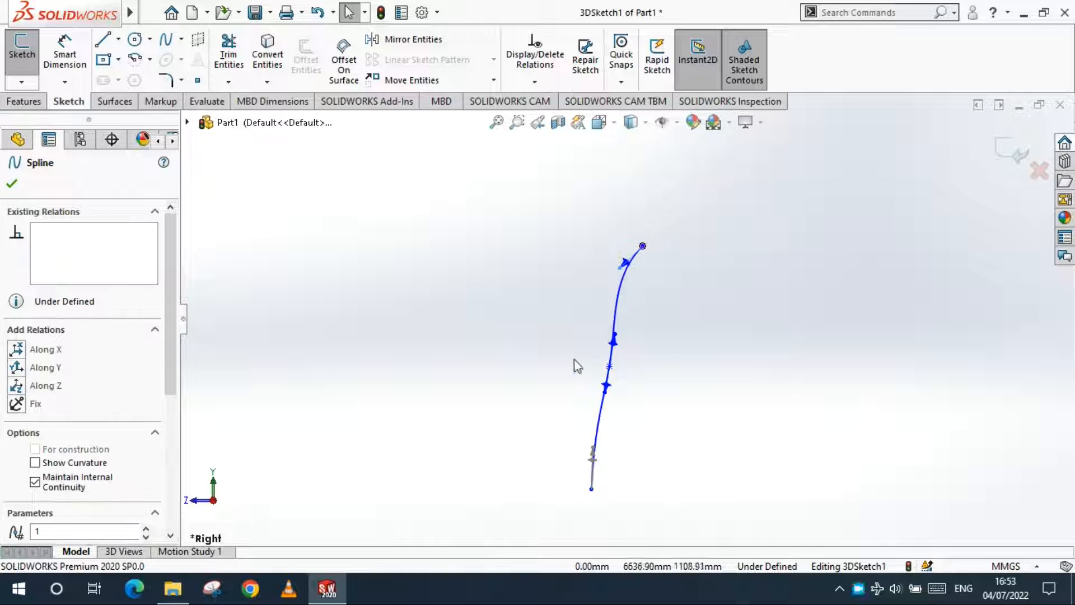
Delete the spline's middle point and shape the curve into an outward bow with its two end tangent handles.
click(611, 368)
key(Delete)
scroll(616, 418, down, 1)
drag(563, 253, 604, 207)
drag(591, 336, 582, 402)
drag(588, 468, 595, 465)
mouse_move(619, 196)
mouse_down()
mouse_move(611, 222)
mouse_move(612, 178)
mouse_up()
click(542, 265)
Examine the spline against the bicycle picture and study the fork's bend in the reference photo in the photo viewer.
scroll(541, 266, up, 5)
middle_drag(659, 346, 671, 374)
scroll(671, 376, down, 4)
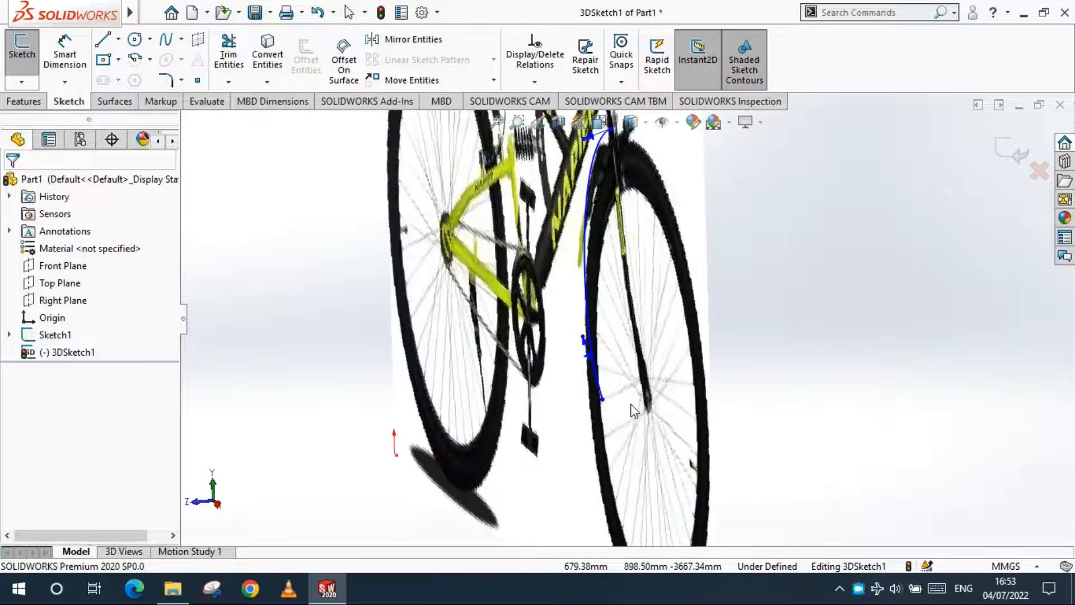
scroll(634, 411, up, 5)
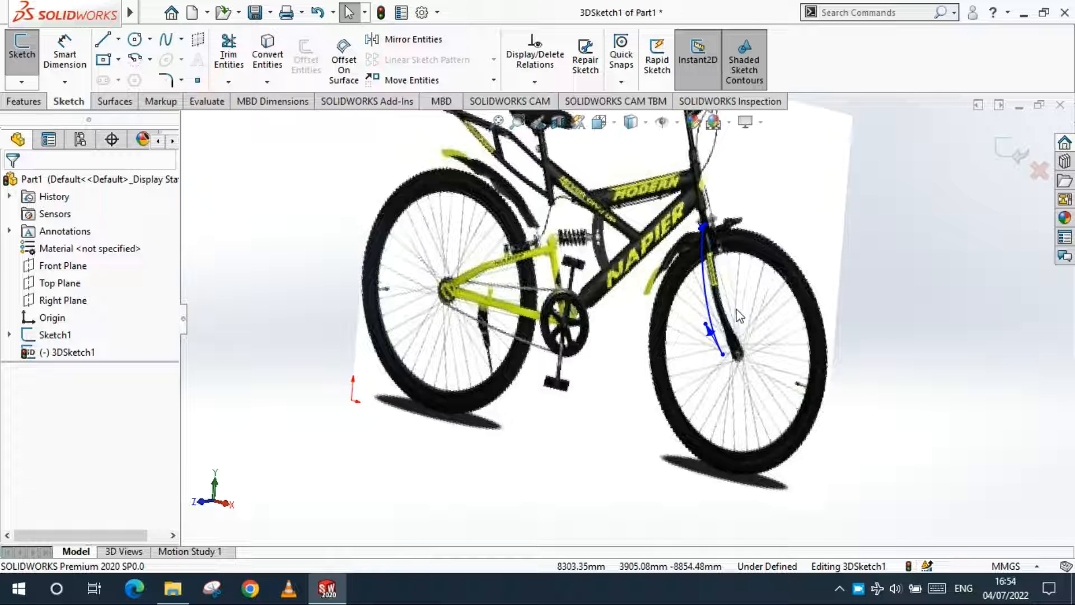
scroll(535, 364, down, 2)
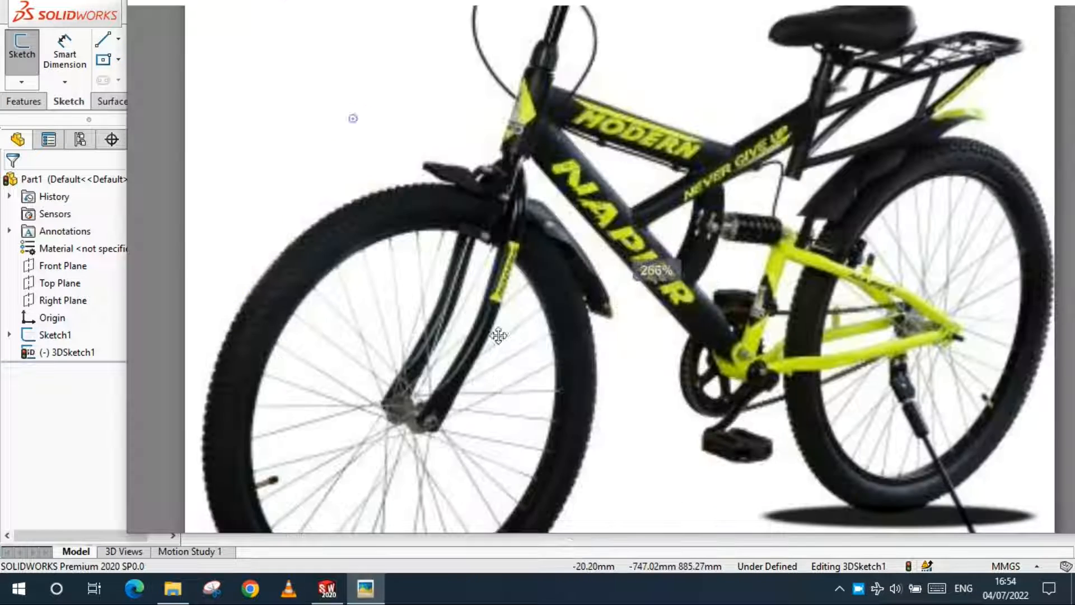
drag(496, 333, 538, 238)
scroll(538, 237, up, 3)
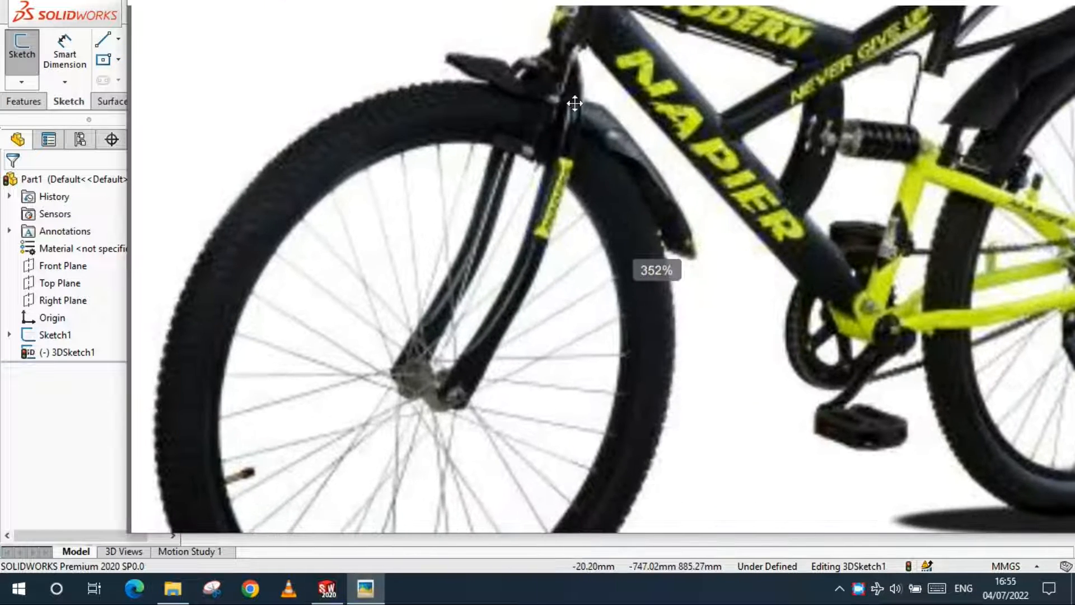
scroll(480, 364, down, 3)
click(336, 582)
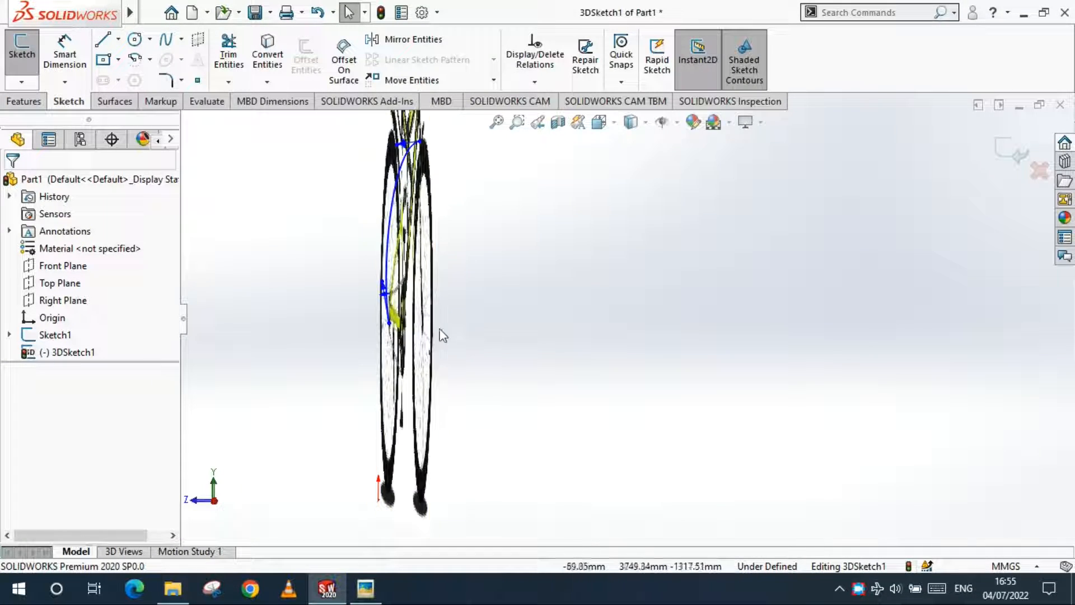
Angle the spline's upper-end tangent handle diagonally downward in the right view to match the reference photo.
key(ctrl+5)
key(ctrl+4)
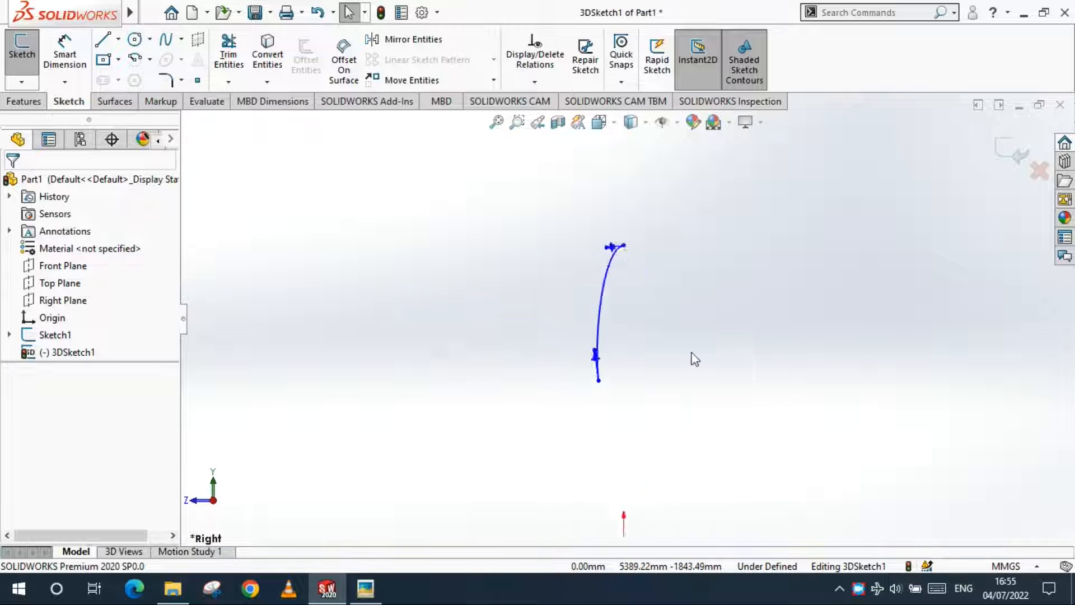
click(366, 588)
click(365, 588)
click(365, 589)
click(365, 588)
click(553, 195)
drag(552, 189, 551, 191)
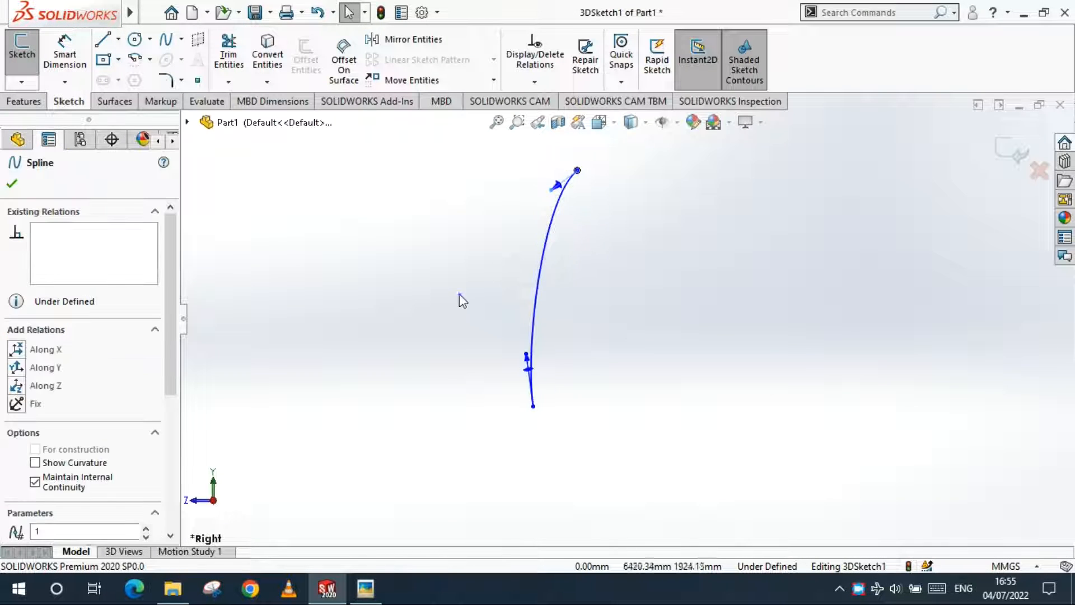
click(461, 299)
Compare the spline's lower bend with the fork in the reference photo.
click(365, 588)
click(365, 588)
scroll(591, 260, up, 1)
scroll(582, 277, down, 2)
click(365, 589)
click(365, 588)
scroll(609, 378, down, 1)
click(516, 383)
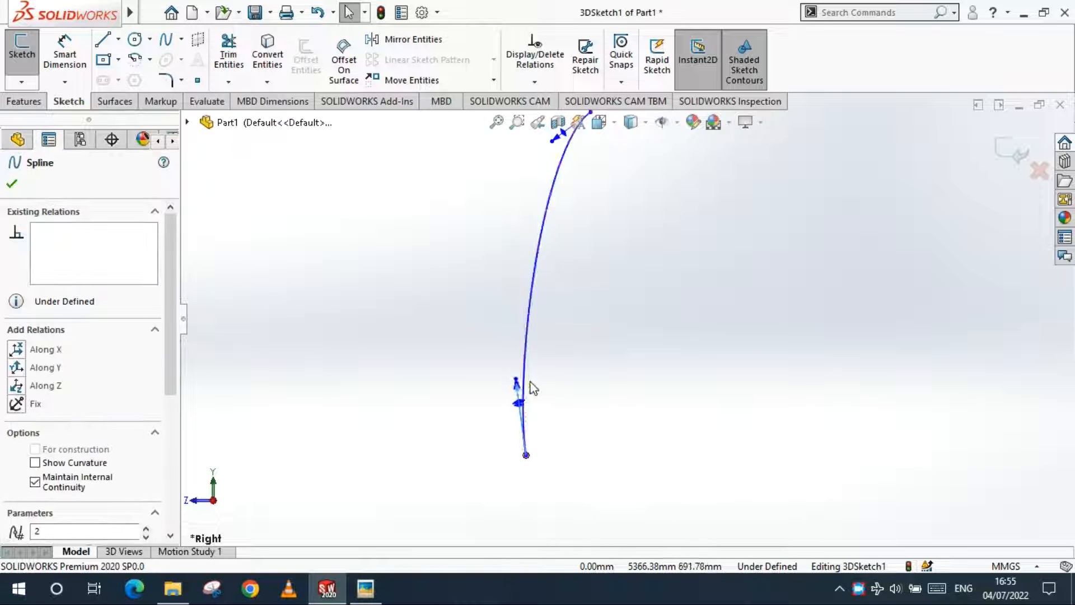
click(461, 322)
scroll(546, 381, down, 2)
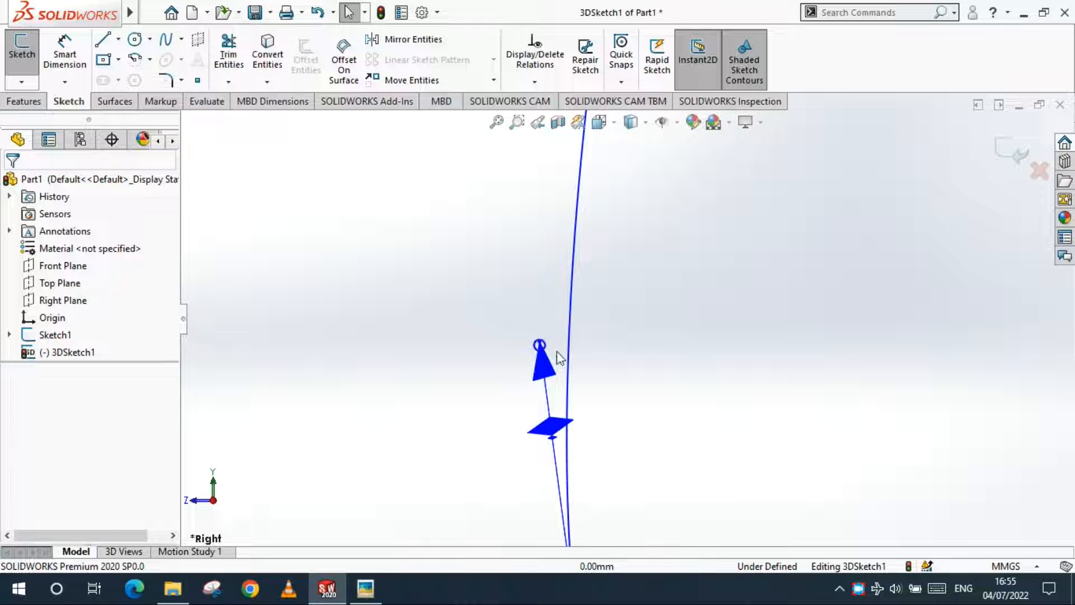
Stretch the tangent handle upward at the spline's lower end.
scroll(633, 314, up, 3)
scroll(700, 272, down, 1)
drag(486, 409, 487, 369)
click(374, 314)
click(486, 397)
scroll(4, 405, down, 1)
scroll(10, 344, up, 1)
click(401, 388)
scroll(445, 414, down, 1)
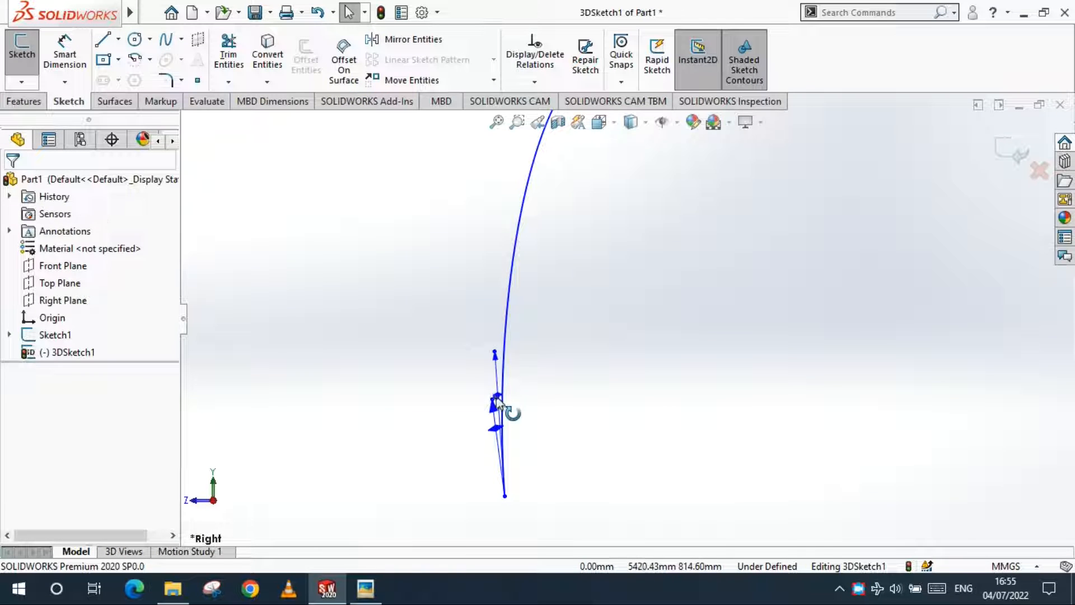
Add an Along X relation to the tangent handle at the spline's lower end.
scroll(13, 420, down, 3)
click(217, 317)
scroll(490, 424, down, 3)
click(504, 372)
scroll(595, 395, up, 2)
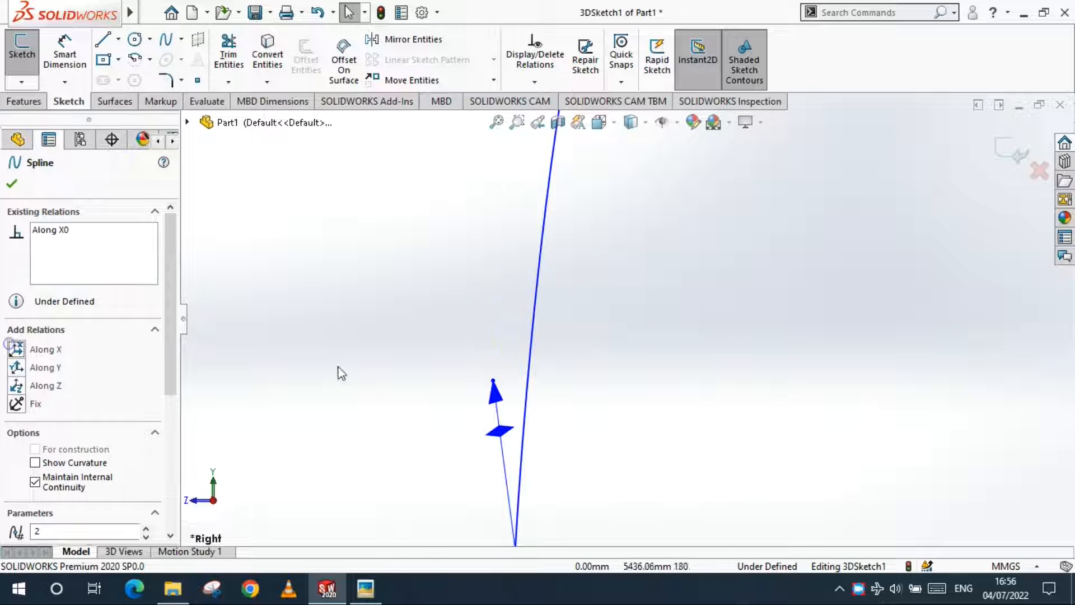
click(596, 399)
click(561, 357)
click(550, 389)
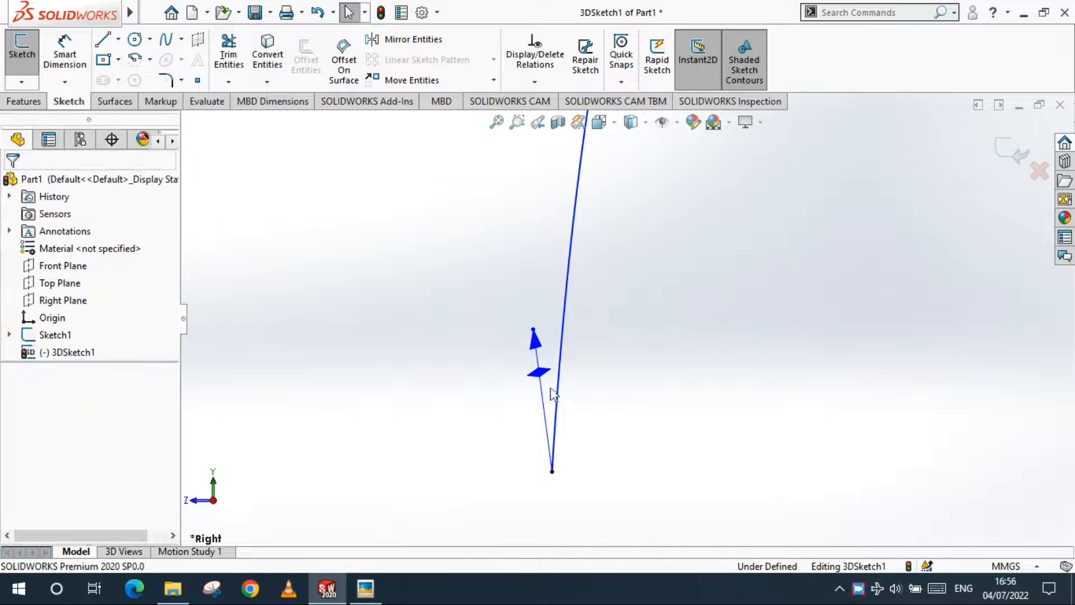
mouse_move(491, 423)
middle_down()
mouse_move(636, 276)
mouse_move(727, 423)
mouse_move(397, 295)
mouse_move(583, 324)
middle_up()
scroll(708, 313, down, 3)
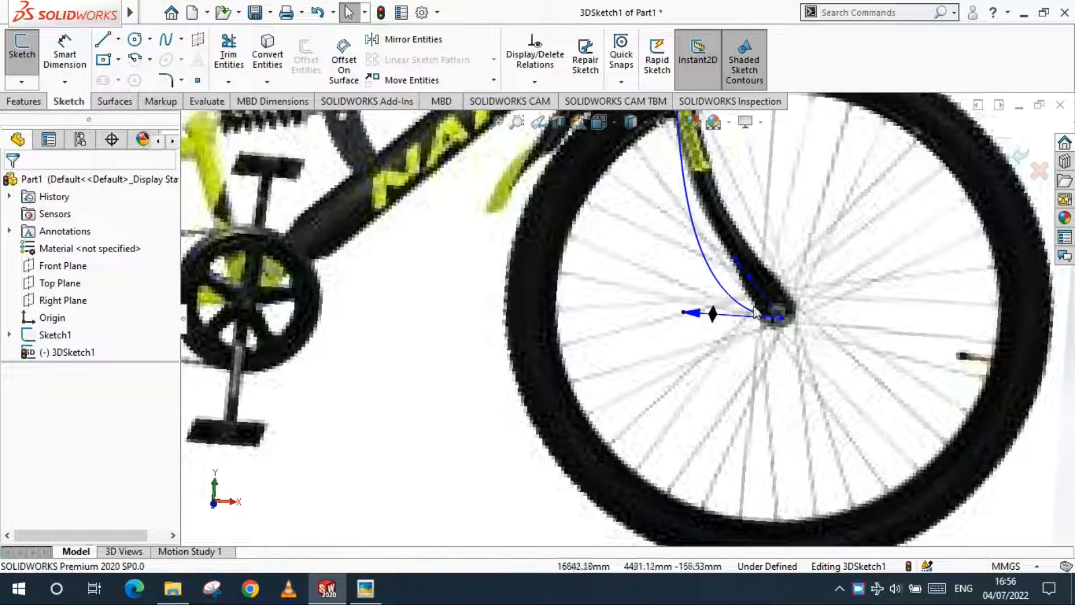
Adjust the spline's tangent handles in the front view so the curve follows the fork leg in the picture.
scroll(768, 334, up, 5)
scroll(768, 336, down, 6)
click(816, 376)
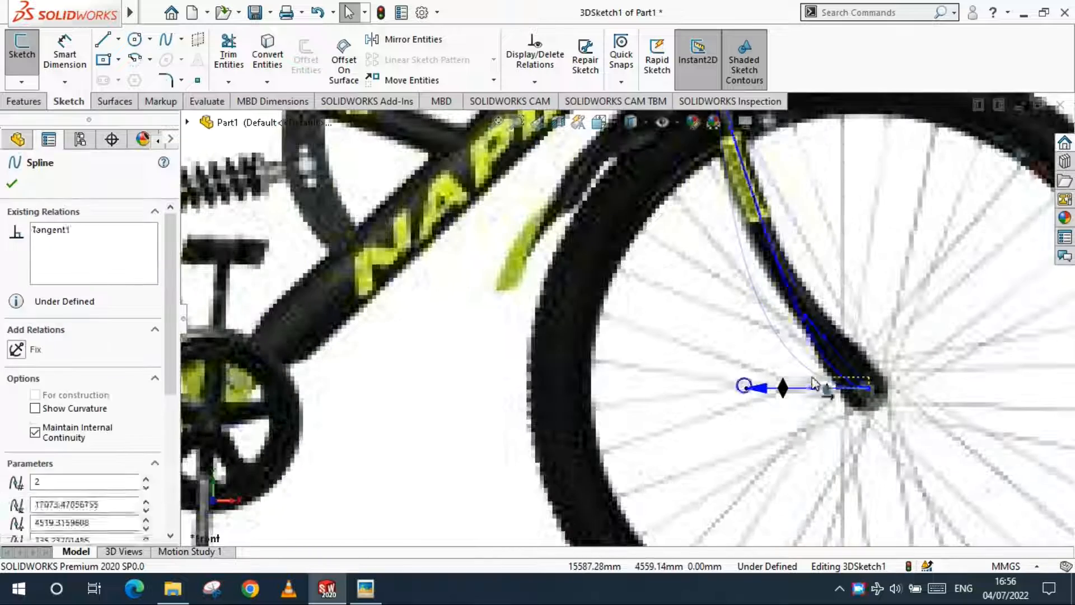
drag(815, 368, 819, 366)
scroll(774, 252, up, 4)
scroll(774, 252, down, 4)
drag(564, 165, 541, 169)
scroll(690, 485, down, 2)
Delete the Along X relation from the spline's lower-end tangent handle and angle that handle slightly upward.
click(671, 465)
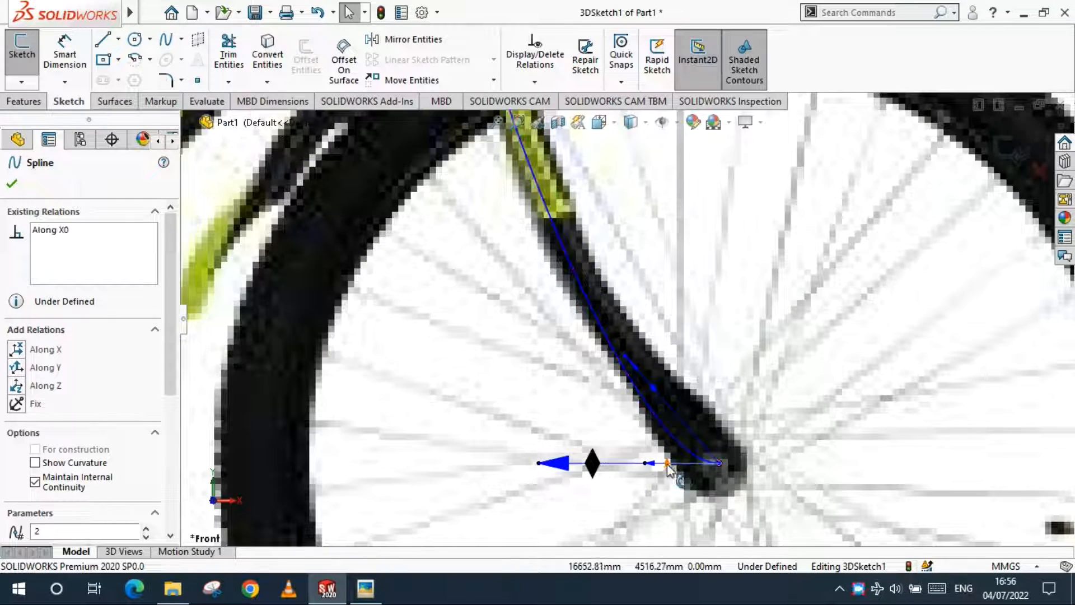
key(Delete)
drag(644, 463, 657, 448)
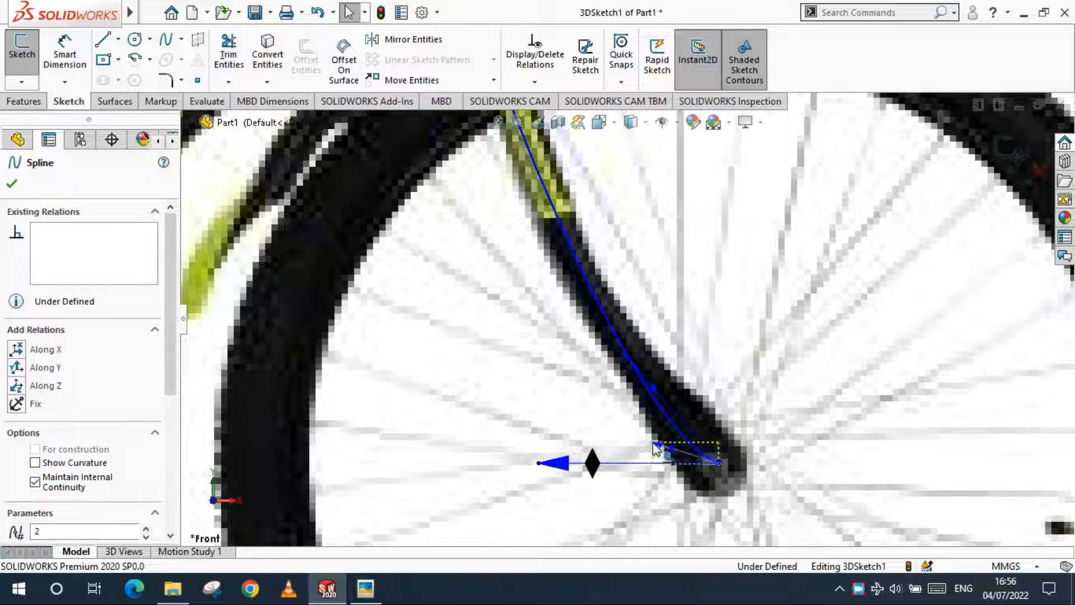
scroll(513, 443, up, 5)
key(ctrl+4)
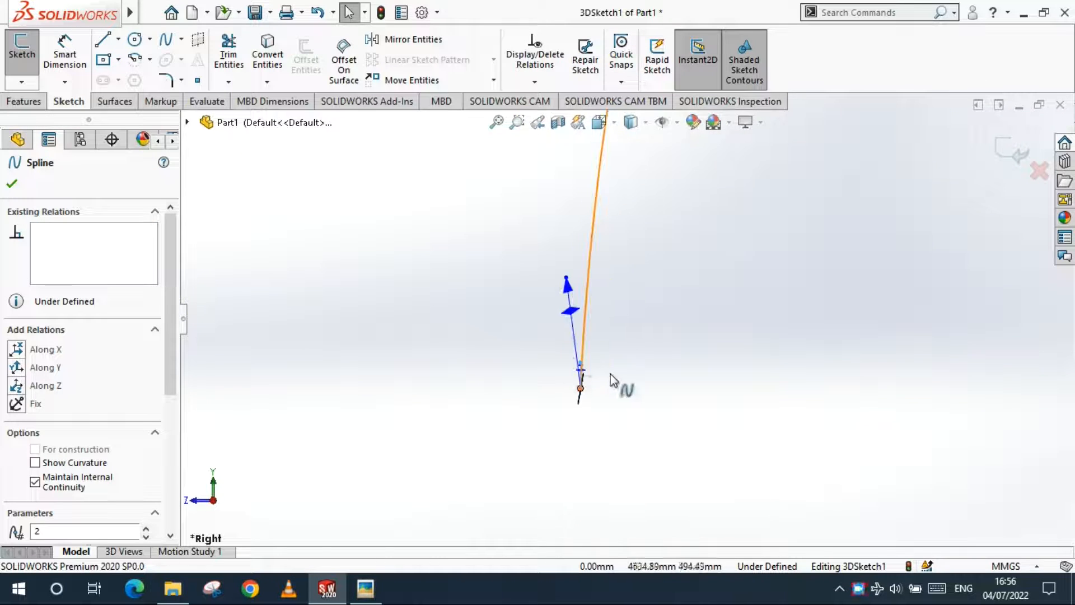
key(Escape)
Reshape the spline's upper bend in the right view by adjusting its upper-end tangent handle.
scroll(709, 296, up, 3)
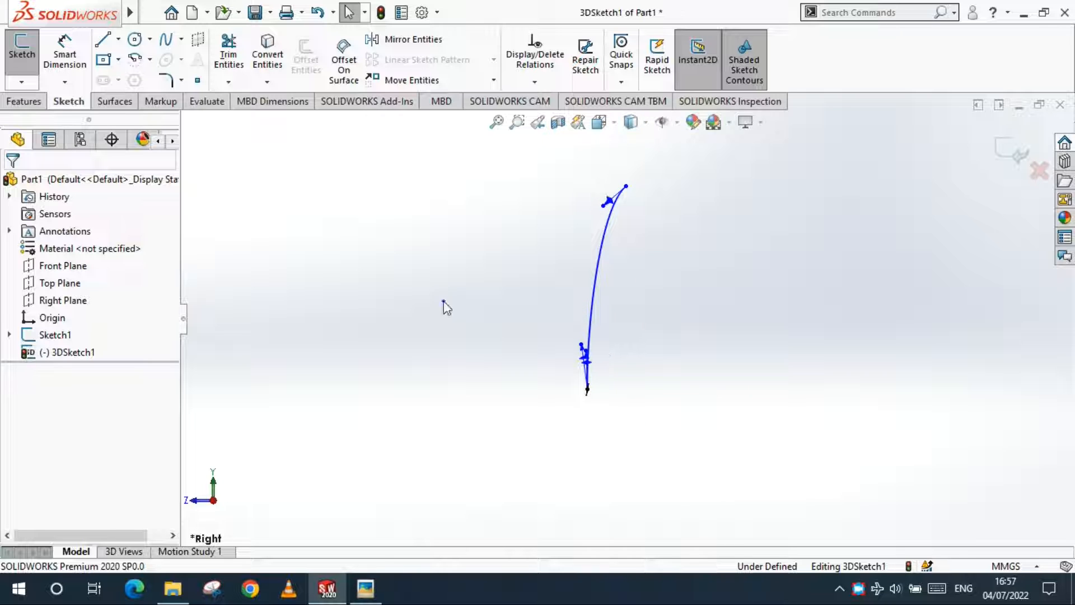
click(609, 224)
click(644, 193)
scroll(644, 194, down, 1)
drag(575, 247, 575, 257)
click(435, 303)
scroll(683, 400, up, 2)
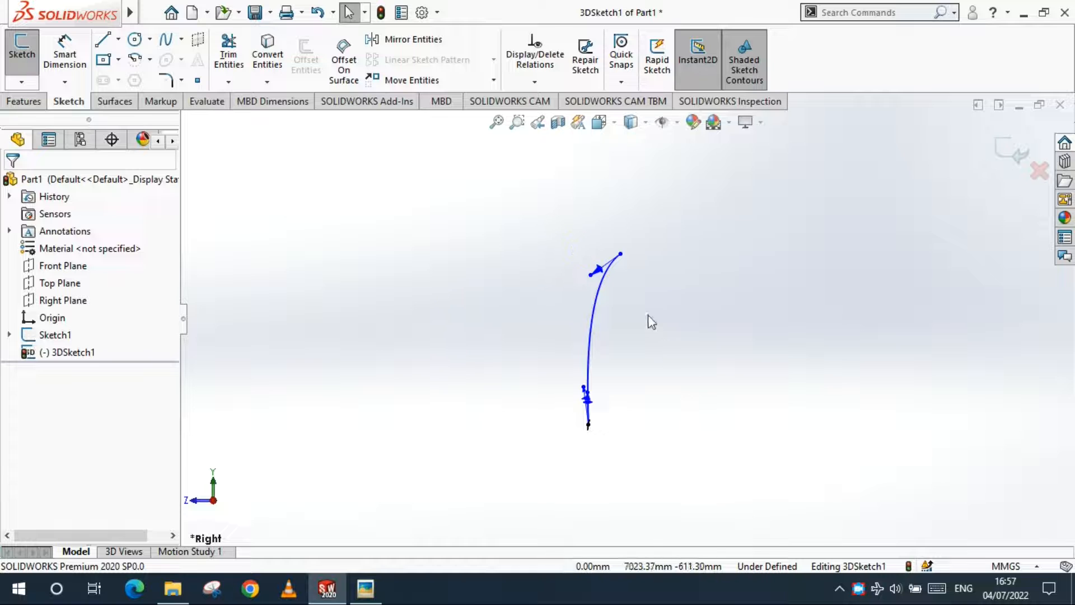
Inspect the spline's shape against the fork in the bicycle picture from several angles.
scroll(867, 368, down, 5)
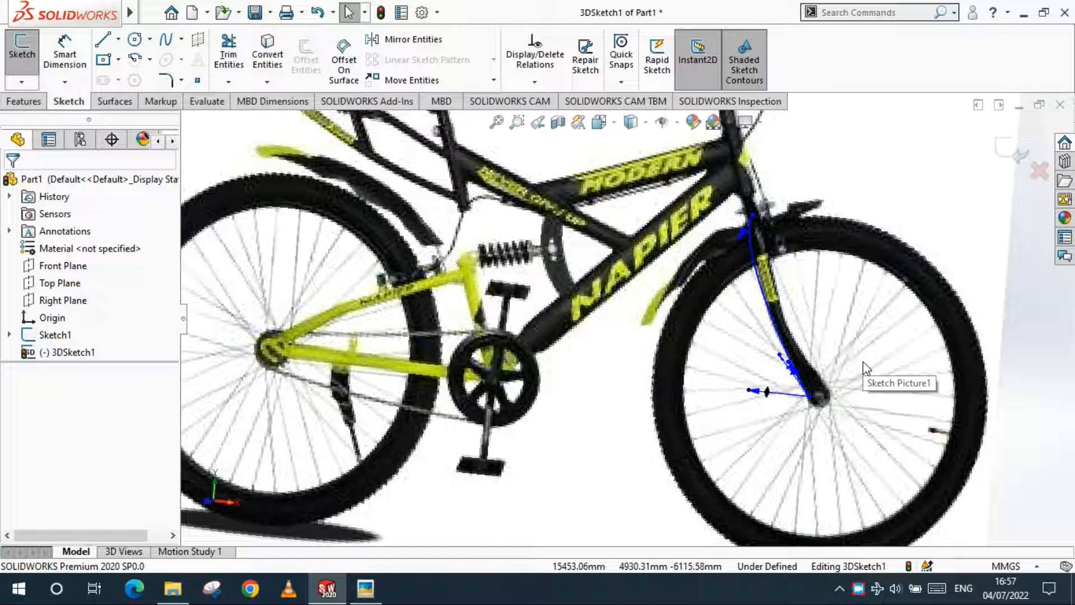
scroll(863, 361, up, 2)
scroll(810, 360, down, 4)
scroll(763, 352, up, 4)
scroll(624, 302, down, 4)
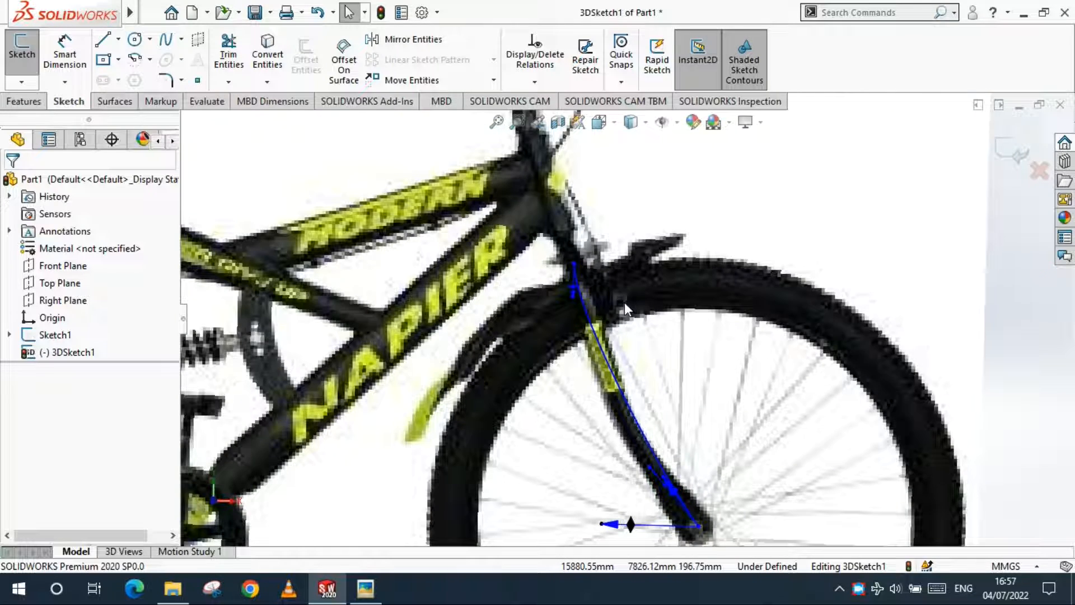
scroll(434, 327, up, 2)
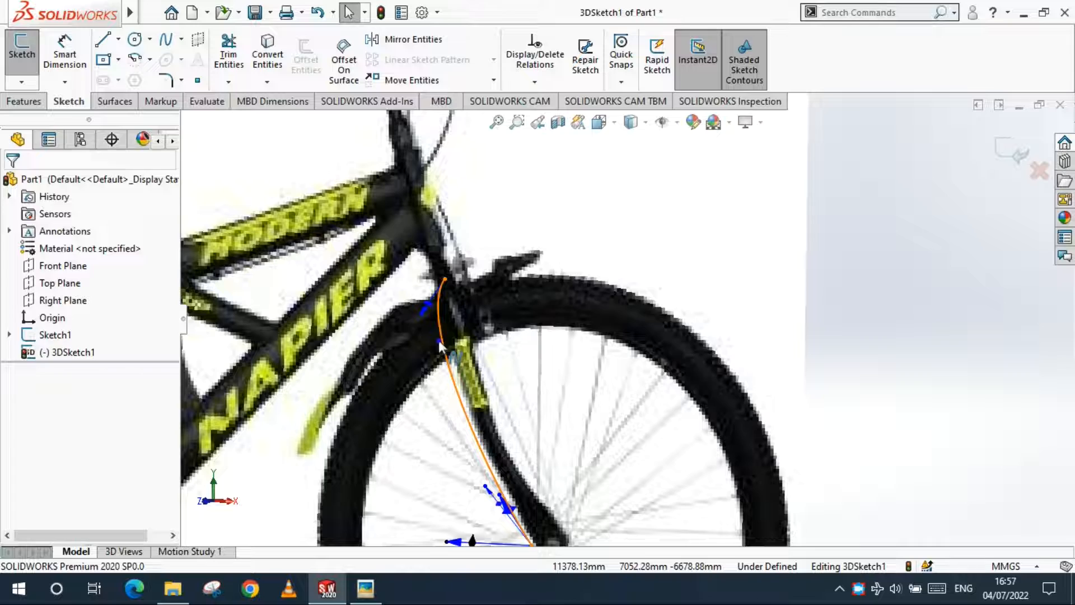
scroll(545, 399, up, 1)
middle_drag(545, 401, 541, 324)
scroll(541, 303, down, 2)
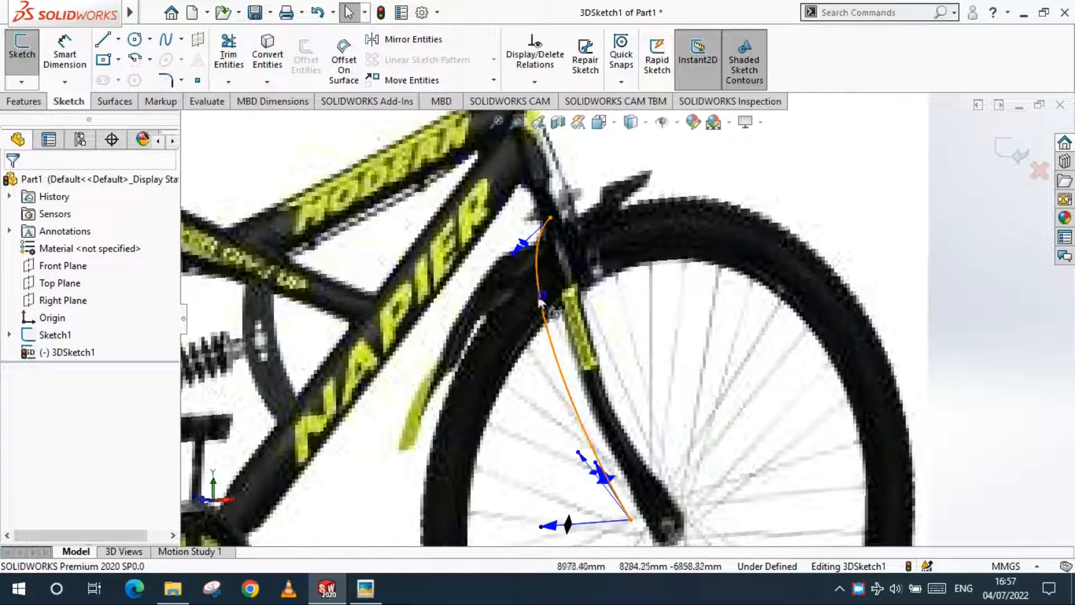
click(544, 303)
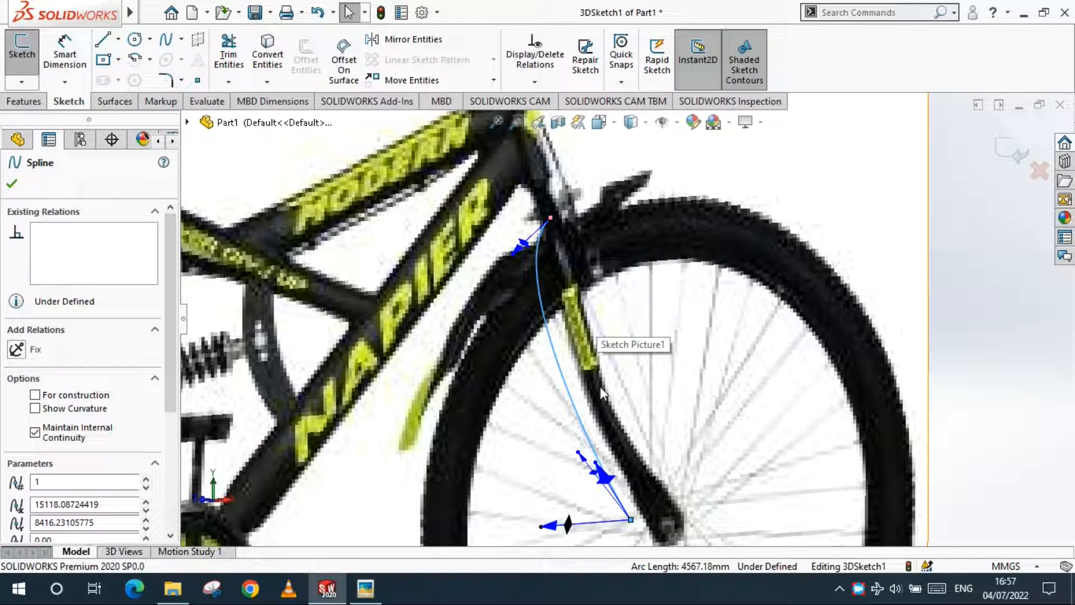
click(140, 38)
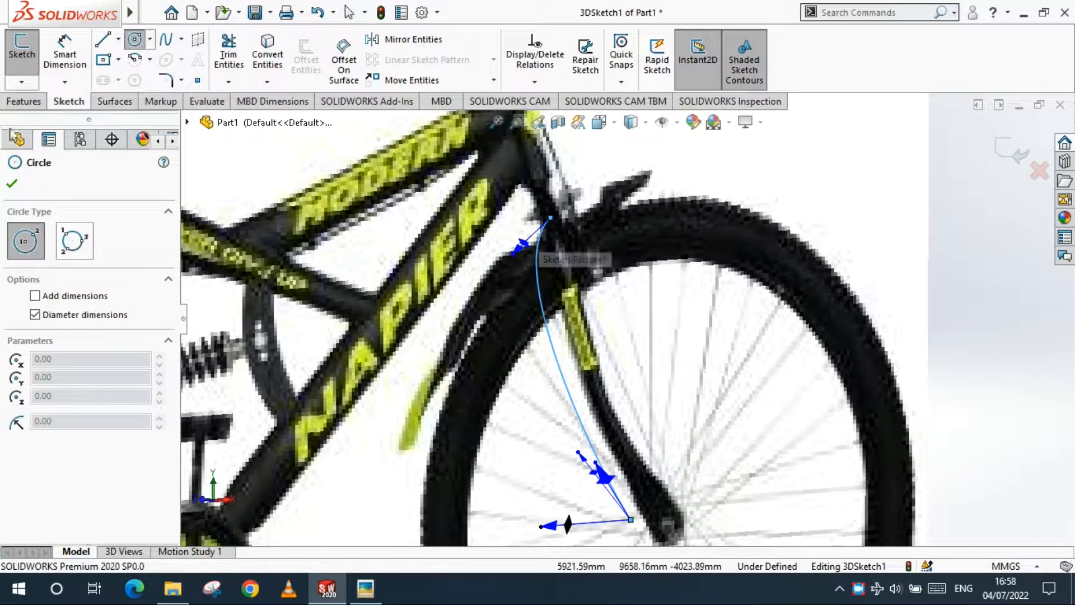
click(12, 184)
Exit the 3D sketch and create a reference plane perpendicular to the spline and coincident with its upper endpoint.
click(1012, 151)
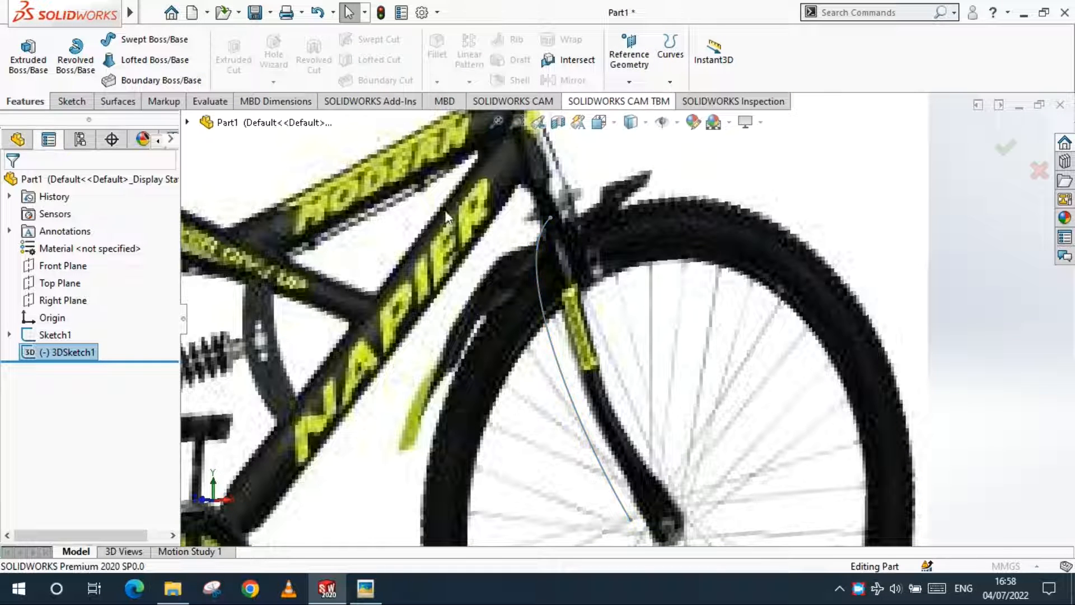
click(537, 250)
click(550, 219)
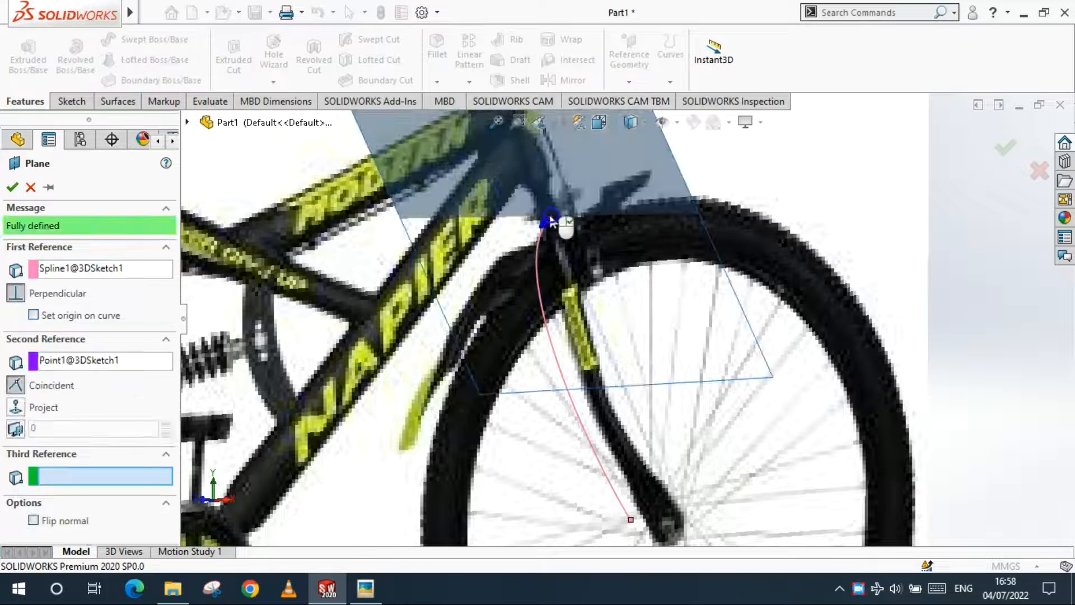
click(12, 186)
Sketch a circle about 320 mm in diameter on the new plane, centred on the spline's upper endpoint.
click(71, 101)
click(22, 56)
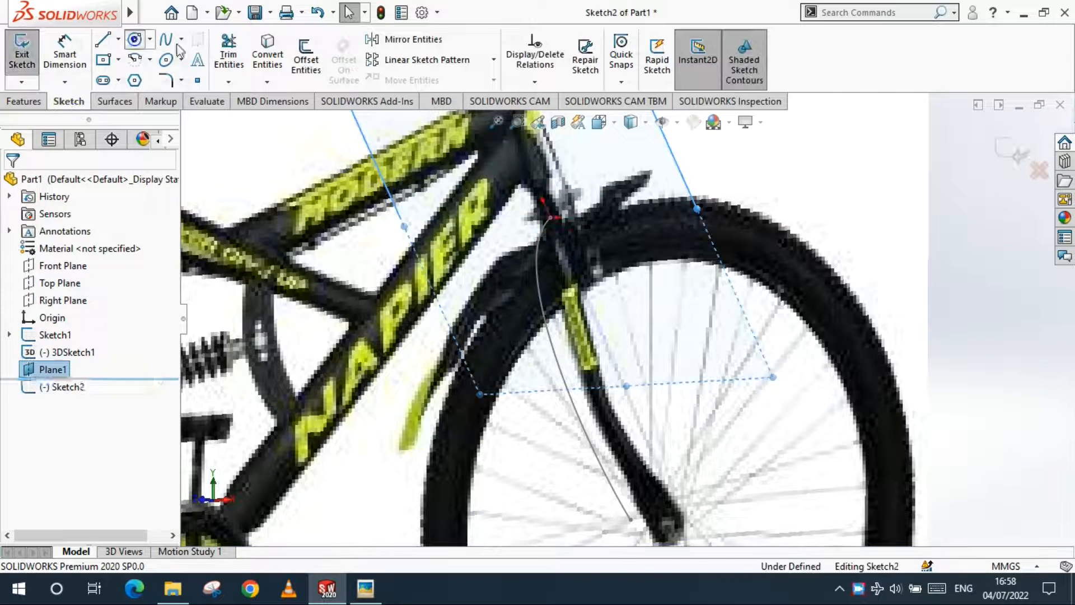
click(135, 40)
key(ctrl+8)
scroll(752, 290, down, 10)
click(509, 298)
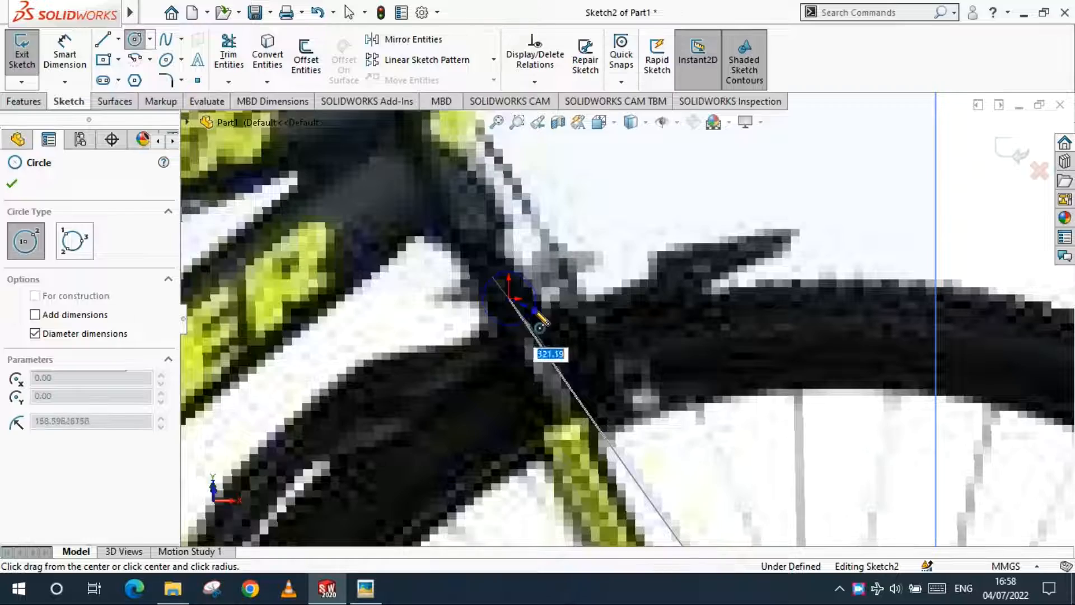
click(535, 310)
key(Escape)
Examine how the circle and the spline line up with the fork in the picture.
scroll(542, 310, up, 7)
scroll(616, 335, down, 3)
scroll(705, 334, up, 5)
middle_drag(704, 337, 622, 361)
scroll(616, 364, down, 5)
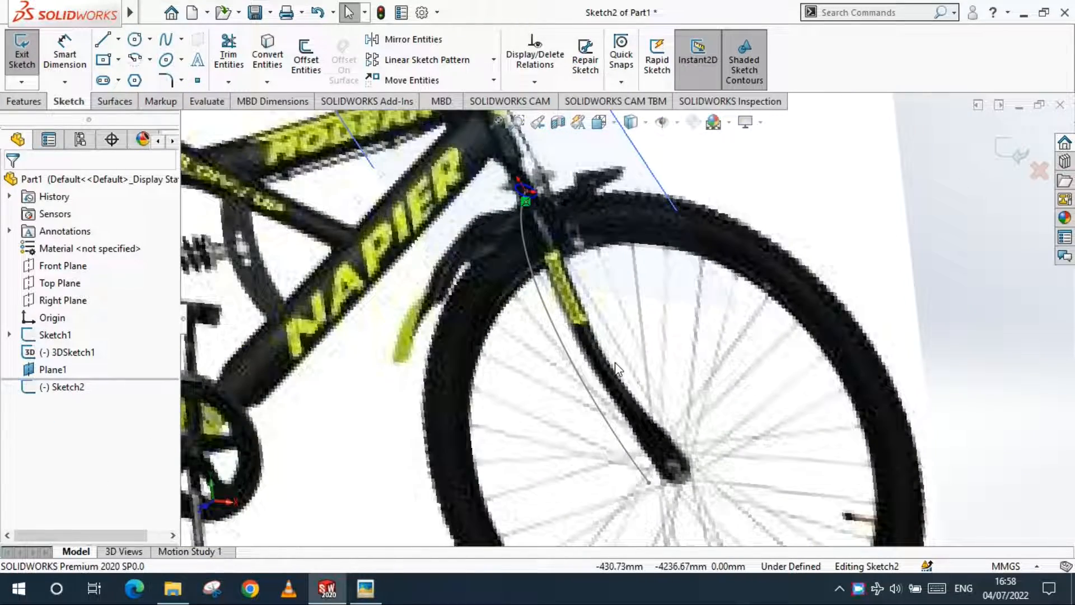
scroll(541, 359, up, 2)
scroll(640, 345, down, 2)
scroll(644, 353, up, 2)
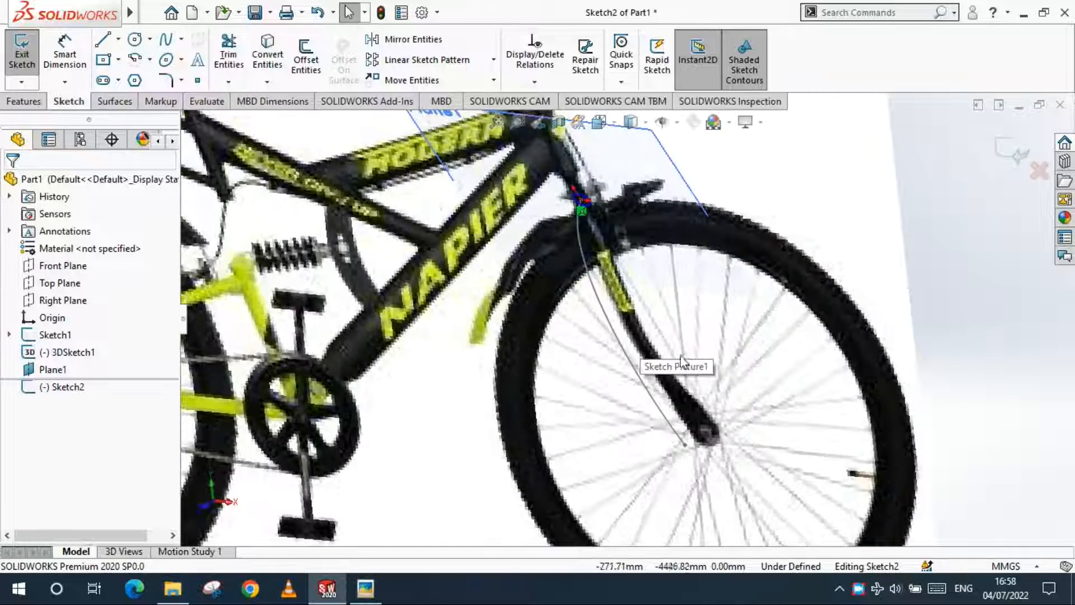
key(ctrl+8)
scroll(719, 384, down, 3)
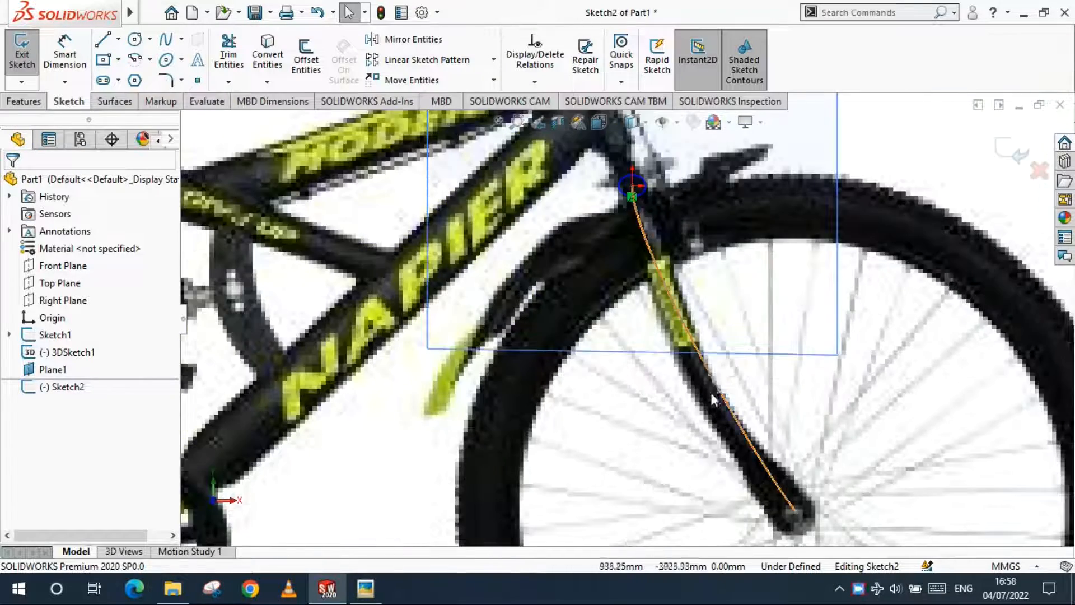
scroll(712, 386, up, 1)
scroll(710, 383, down, 1)
Reopen the 3D sketch for editing and adjust the spline's end tangent handles to follow the fork in the front view.
click(689, 351)
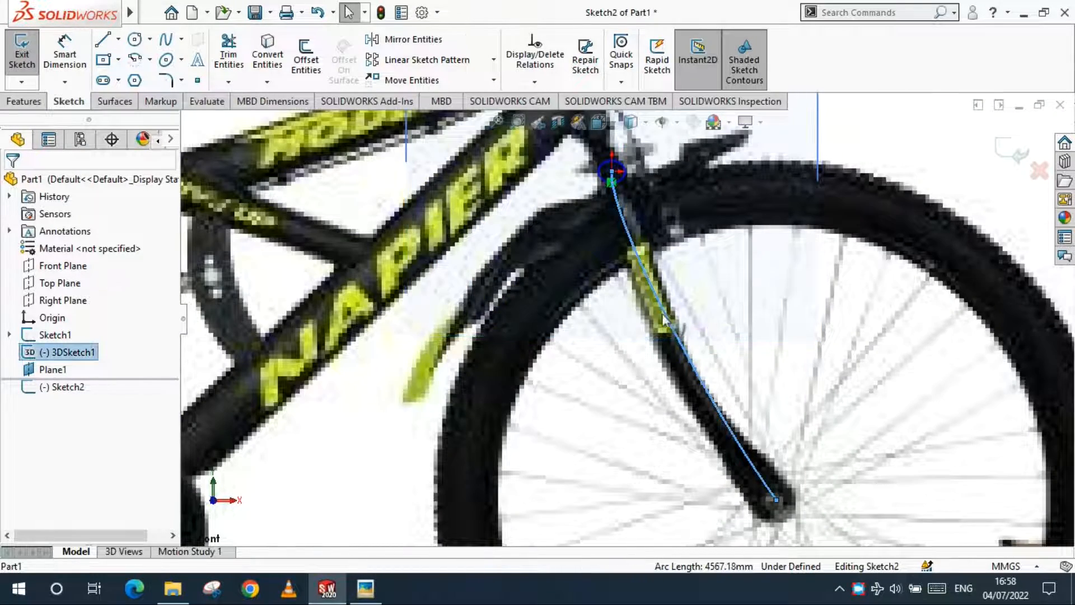
click(681, 347)
click(687, 355)
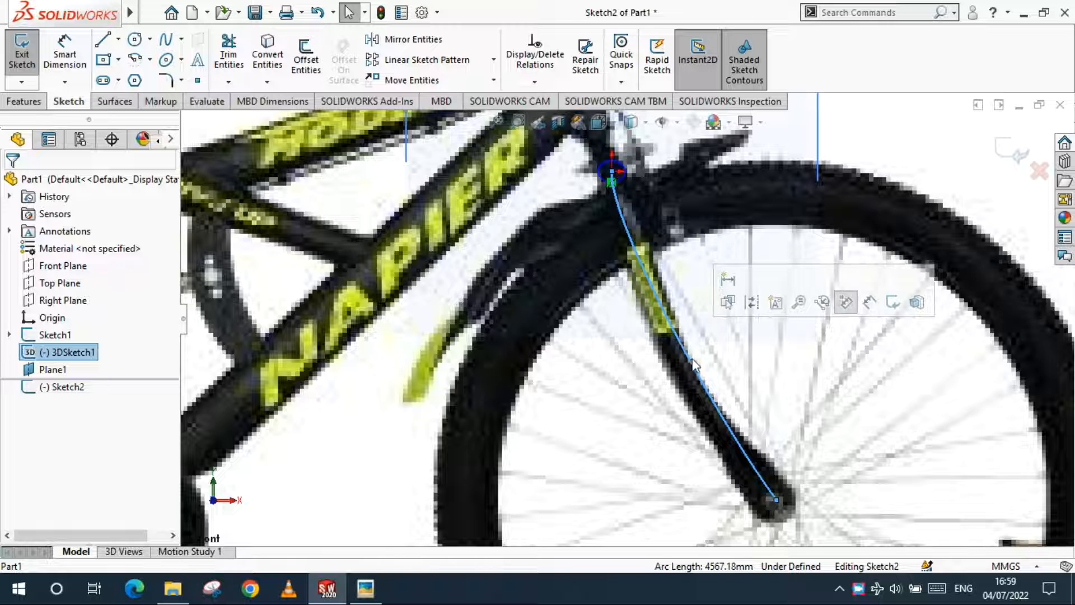
click(1011, 153)
click(694, 364)
right_click(81, 363)
click(76, 223)
drag(611, 217, 617, 255)
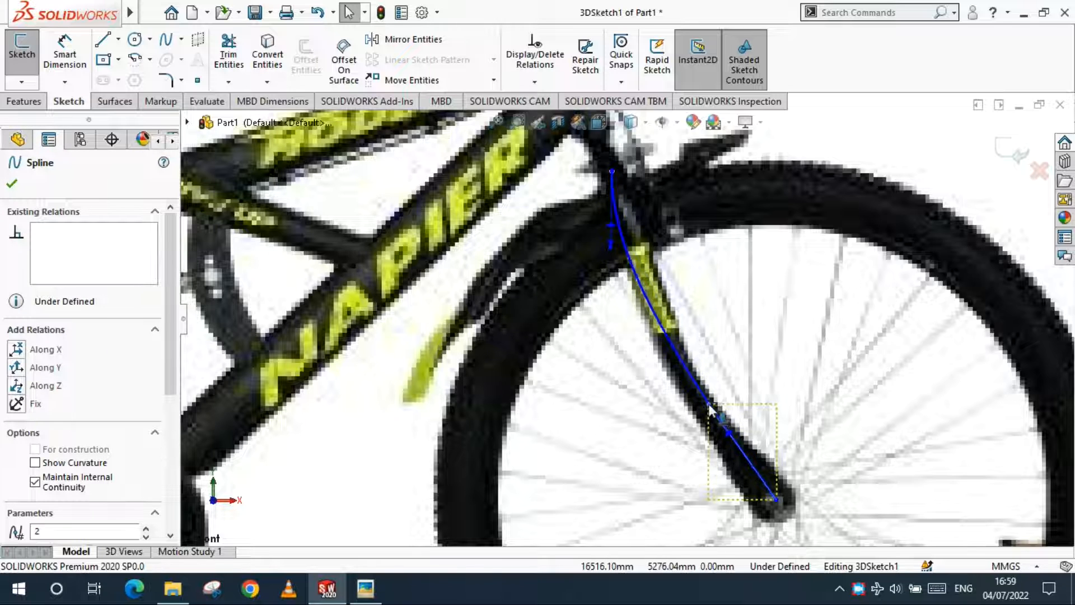
drag(611, 248, 618, 245)
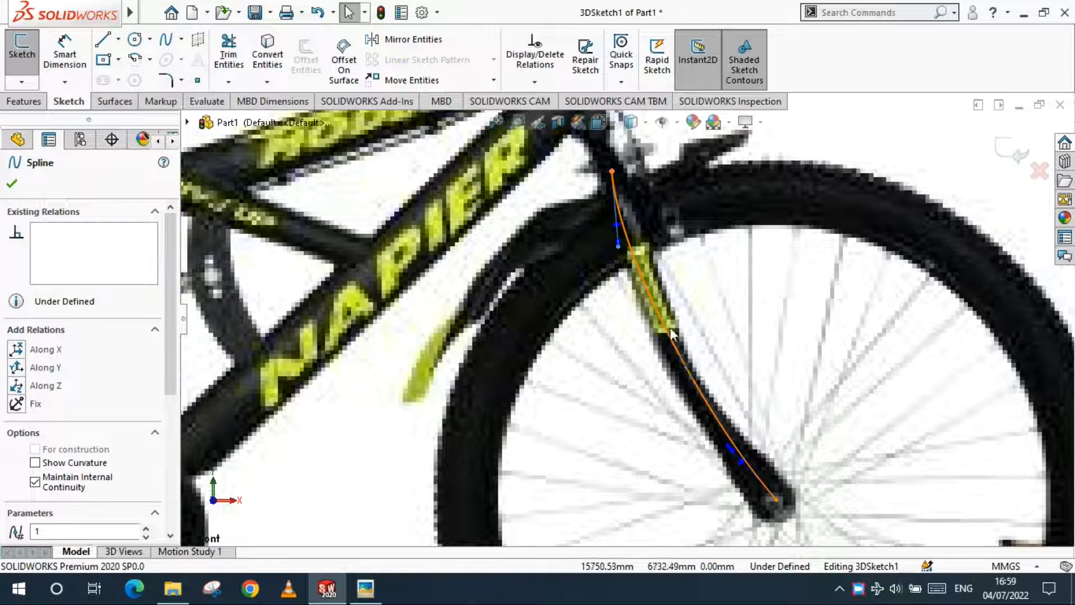
Insert a spline point midway along the fork, move it onto the fork leg's centre, and exit the 3D sketch.
right_click(681, 360)
click(730, 379)
click(687, 367)
key(Escape)
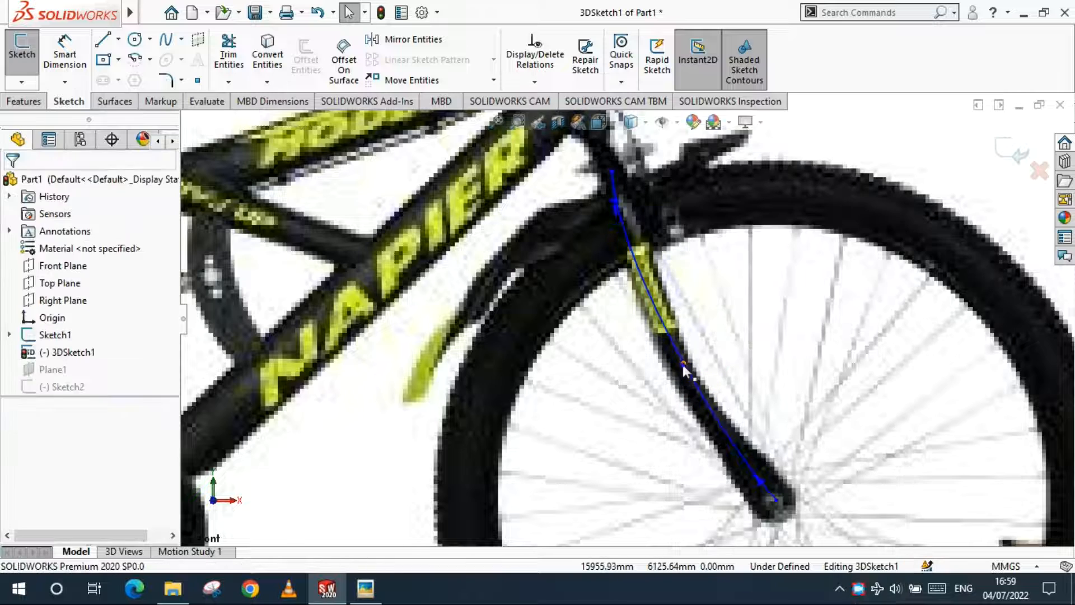
drag(688, 368, 680, 372)
scroll(680, 372, up, 2)
middle_drag(680, 371, 709, 328)
scroll(530, 369, up, 4)
click(711, 326)
click(1012, 151)
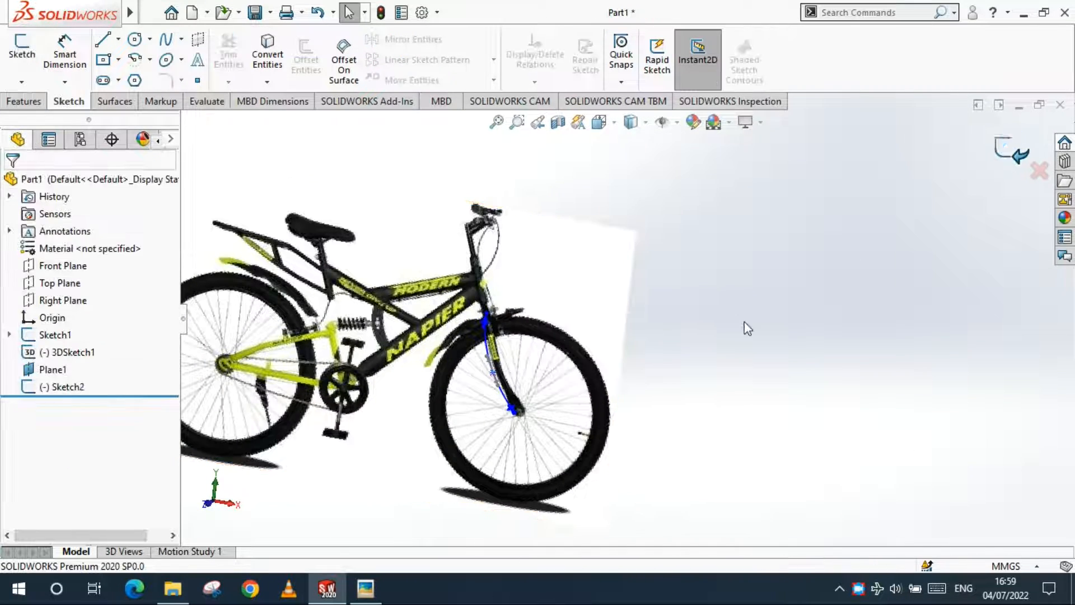
Create a reference plane perpendicular to the spline through its inserted middle point.
scroll(616, 387, up, 3)
key(ctrl+1)
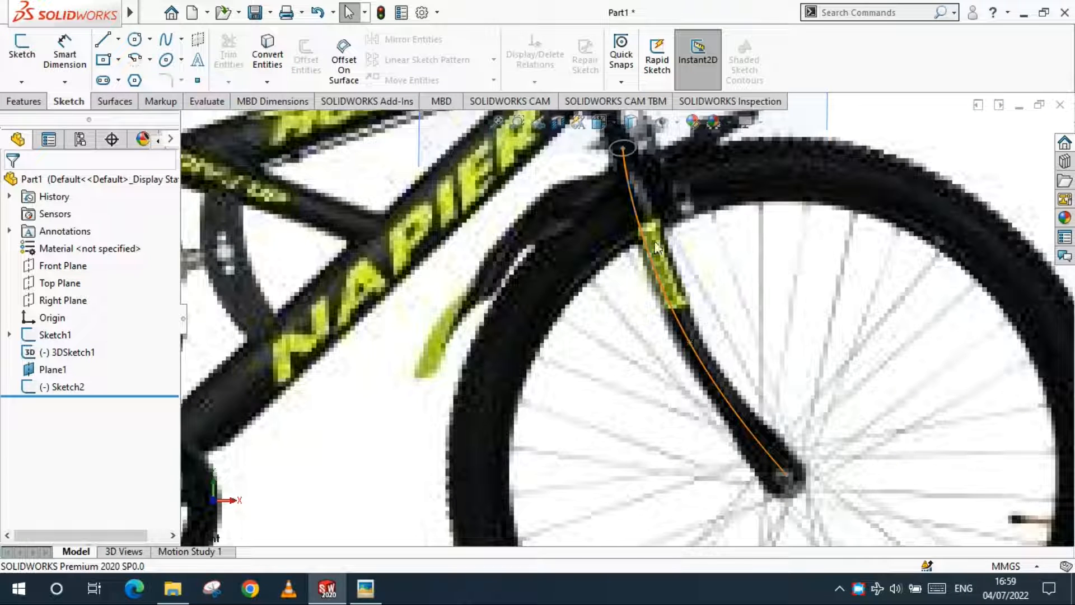
scroll(595, 73, up, 1)
click(629, 82)
click(636, 101)
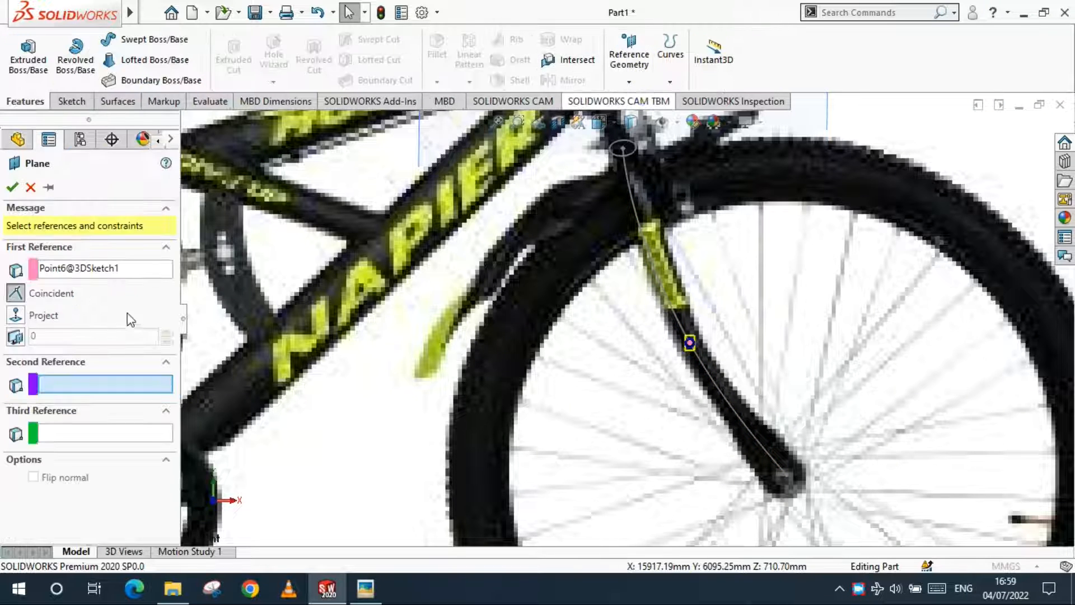
key(Delete)
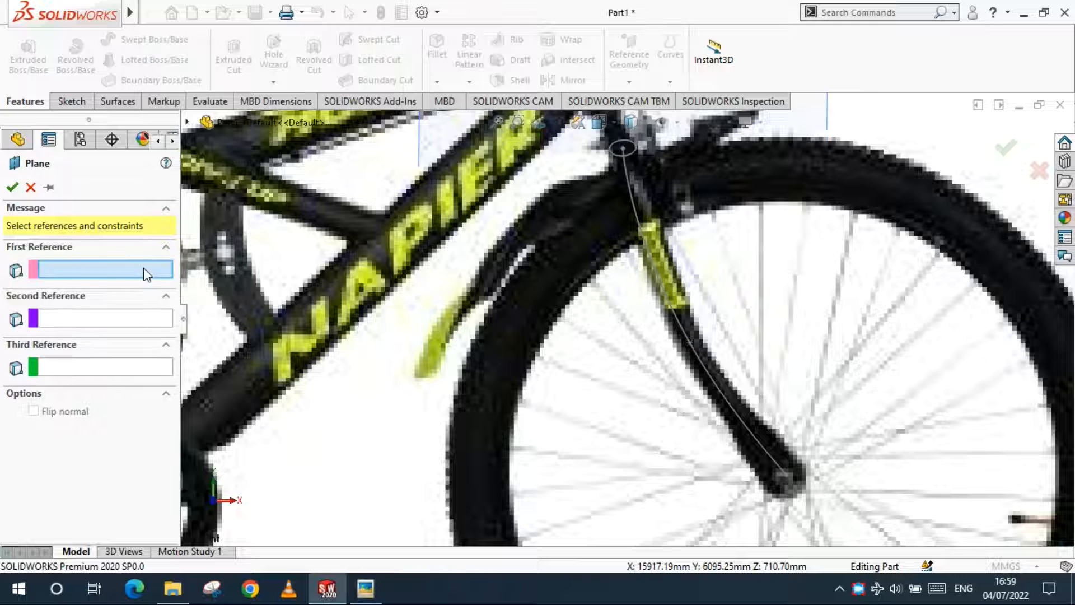
click(694, 349)
click(690, 342)
click(13, 187)
Sketch an ellipse on the mid-spline plane, centred on the spline point, with radii of about 105 mm and 75 mm.
click(69, 101)
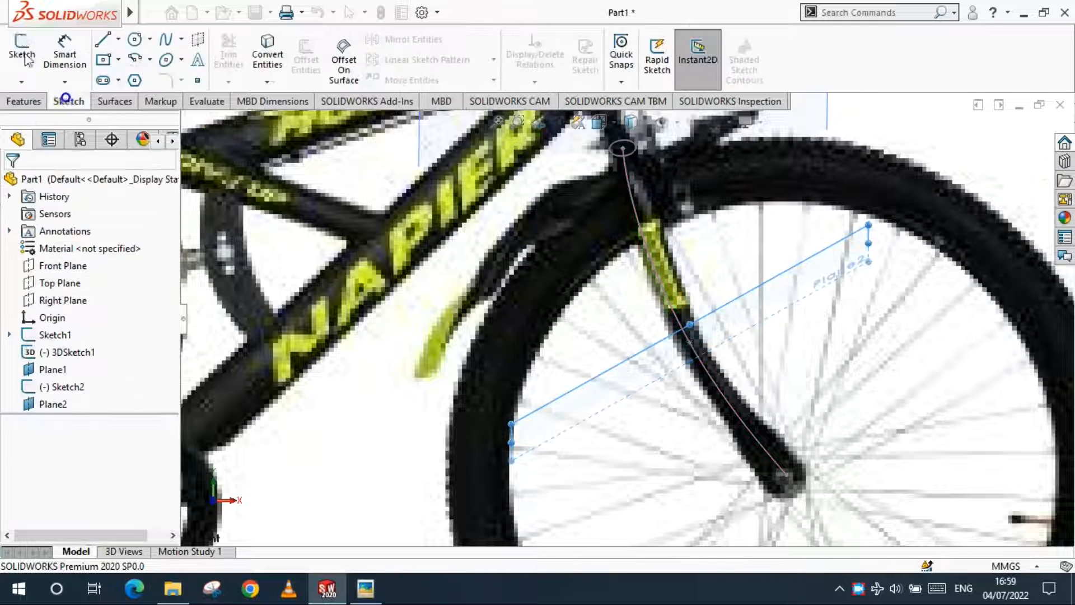
click(22, 52)
click(166, 60)
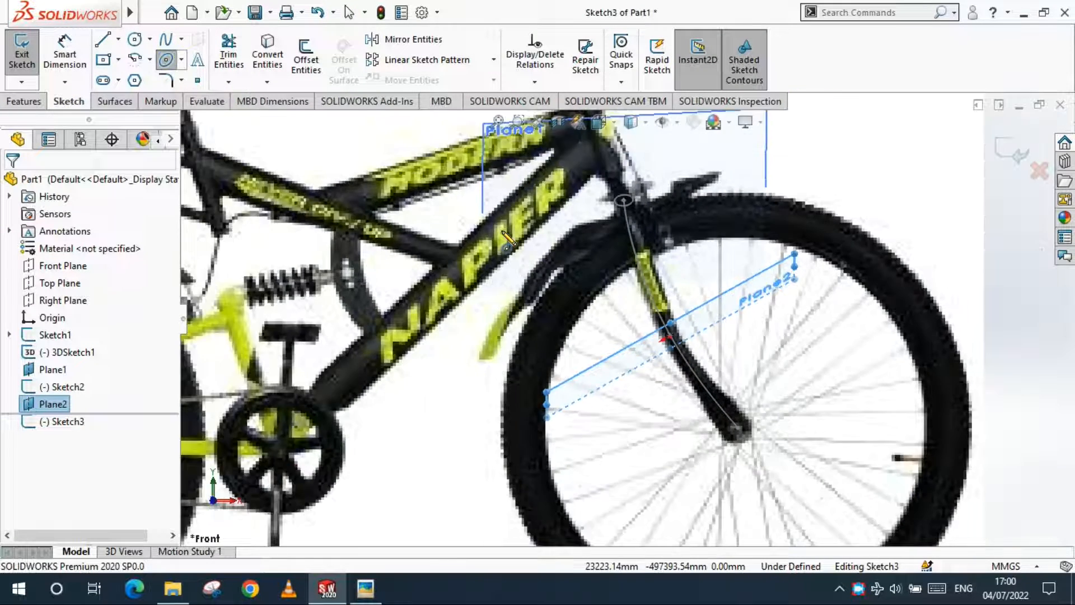
scroll(569, 388, down, 6)
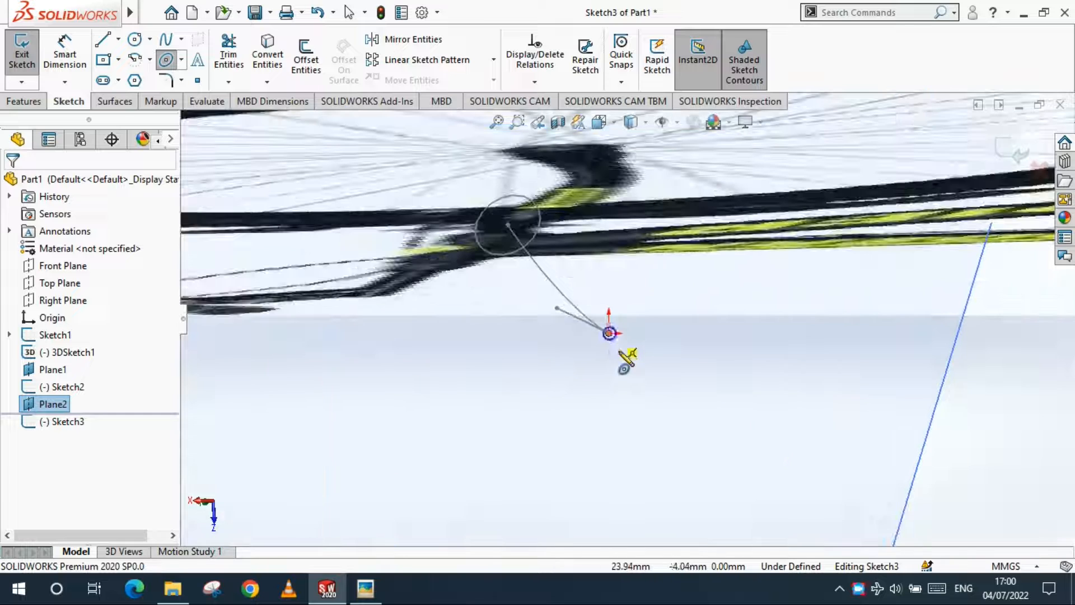
click(610, 332)
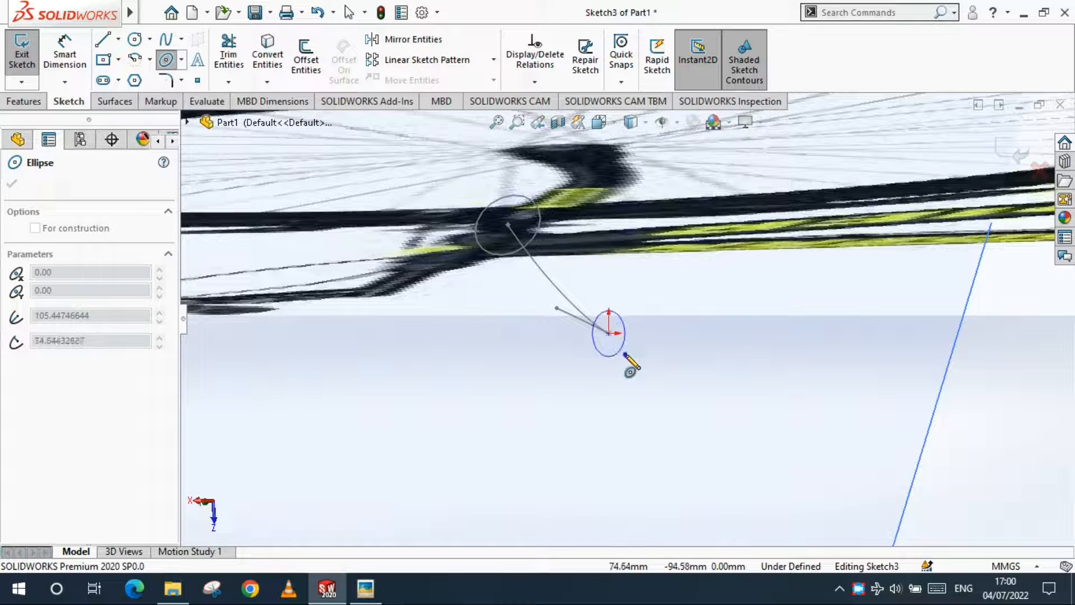
click(626, 356)
key(Escape)
Try to add a Coradial relation between the ellipse and the circle at the spline's upper end.
scroll(583, 345, down, 2)
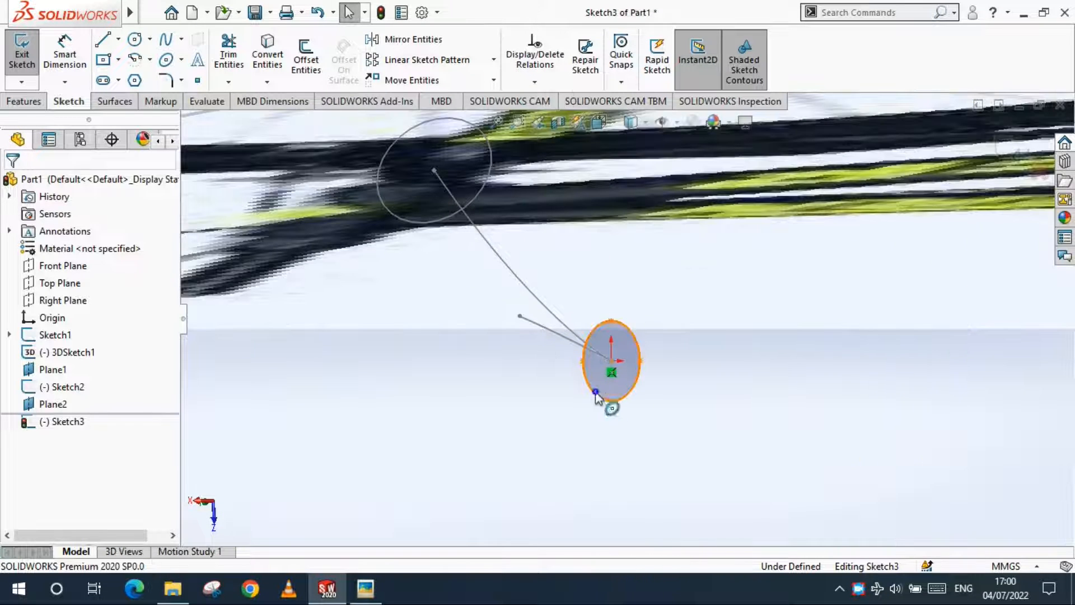
click(596, 396)
ctrl+click(390, 215)
click(19, 443)
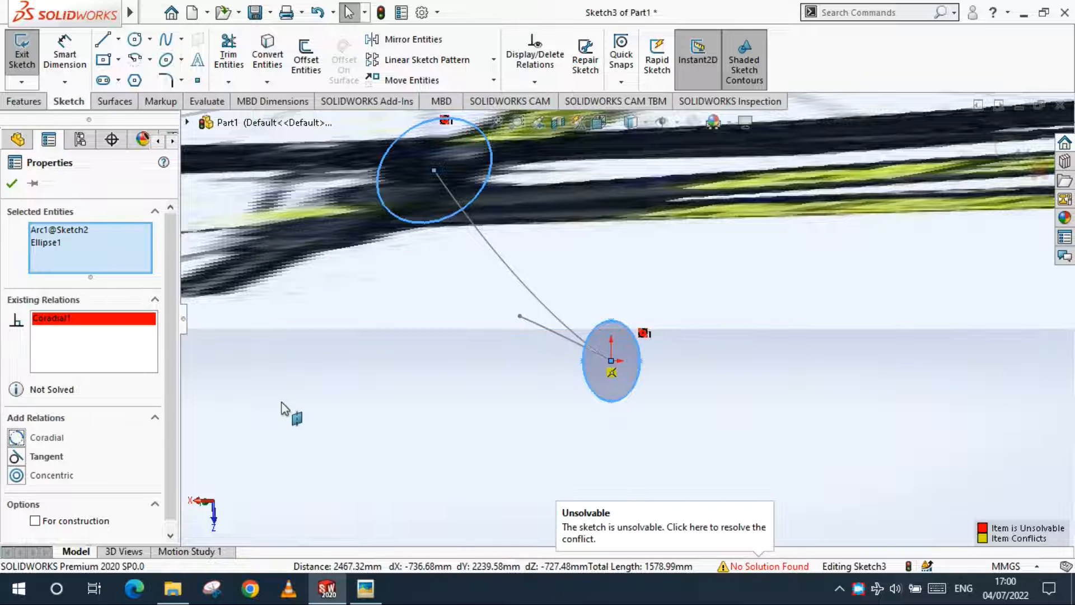
key(ctrl+z)
Enlarge the ellipse slightly along both axes and inspect its size against the fork in the picture.
drag(612, 402, 608, 420)
drag(640, 361, 649, 373)
click(507, 406)
middle_drag(507, 406, 745, 325)
scroll(915, 317, down, 4)
middle_drag(674, 418, 709, 472)
middle_drag(685, 240, 667, 379)
scroll(583, 347, down, 3)
mouse_move(628, 297)
middle_down()
mouse_move(583, 348)
mouse_move(604, 372)
middle_up()
scroll(605, 372, up, 3)
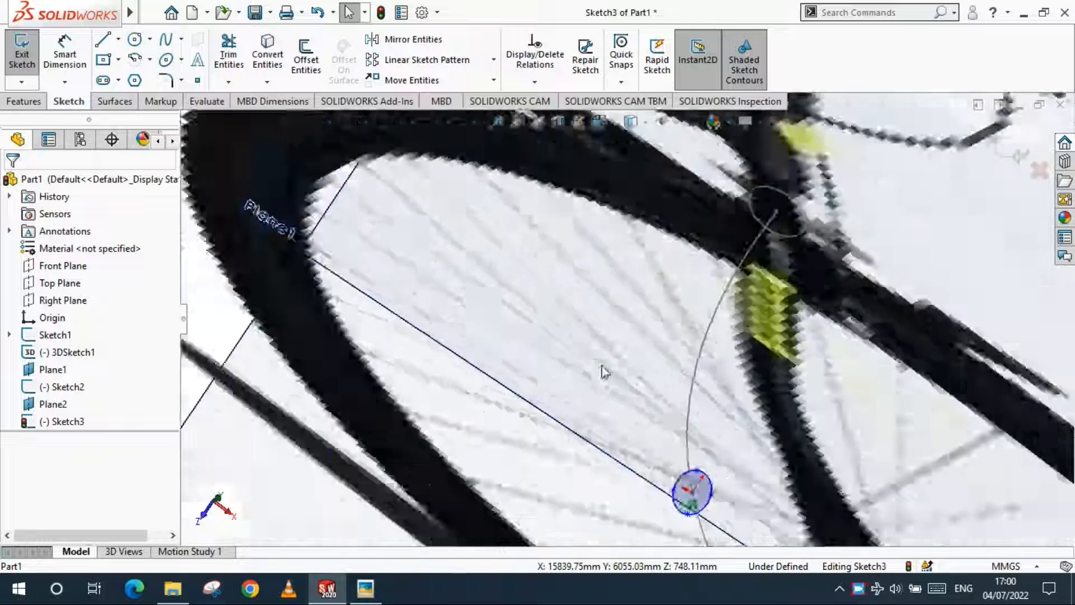
Compare the mid-spline ellipse with the thickness of the fork leg in the picture from the front view.
scroll(683, 414, down, 2)
scroll(672, 397, up, 2)
scroll(622, 359, down, 3)
mouse_move(603, 340)
mouse_down()
mouse_move(603, 371)
mouse_move(611, 363)
mouse_up()
drag(541, 365, 553, 357)
scroll(549, 364, up, 2)
click(549, 365)
scroll(549, 364, up, 4)
key(ctrl+1)
scroll(650, 357, down, 5)
scroll(636, 344, down, 2)
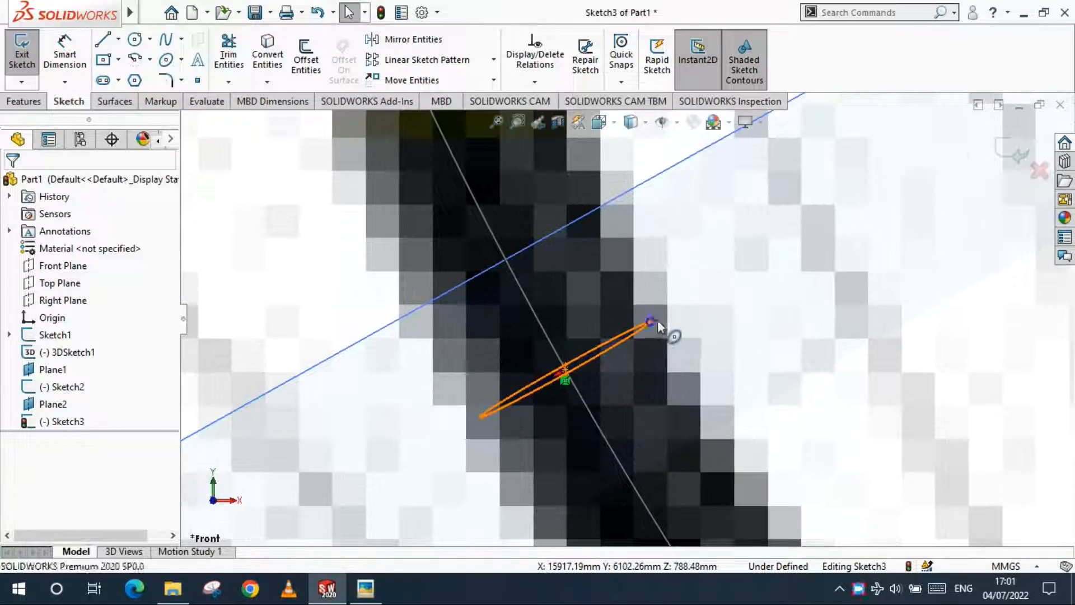
Resize the mid-spline ellipse to a major radius of about 149 mm to suit the fork leg and close its sketch.
click(644, 329)
scroll(605, 372, up, 6)
click(910, 334)
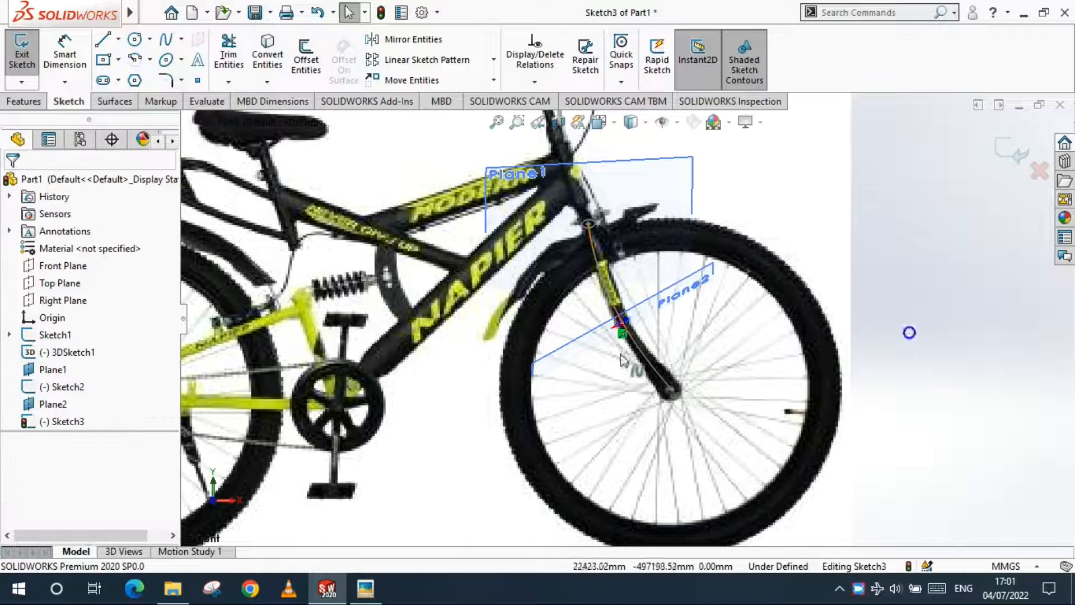
middle_drag(624, 359, 631, 413)
scroll(595, 263, down, 6)
scroll(593, 262, down, 3)
click(425, 284)
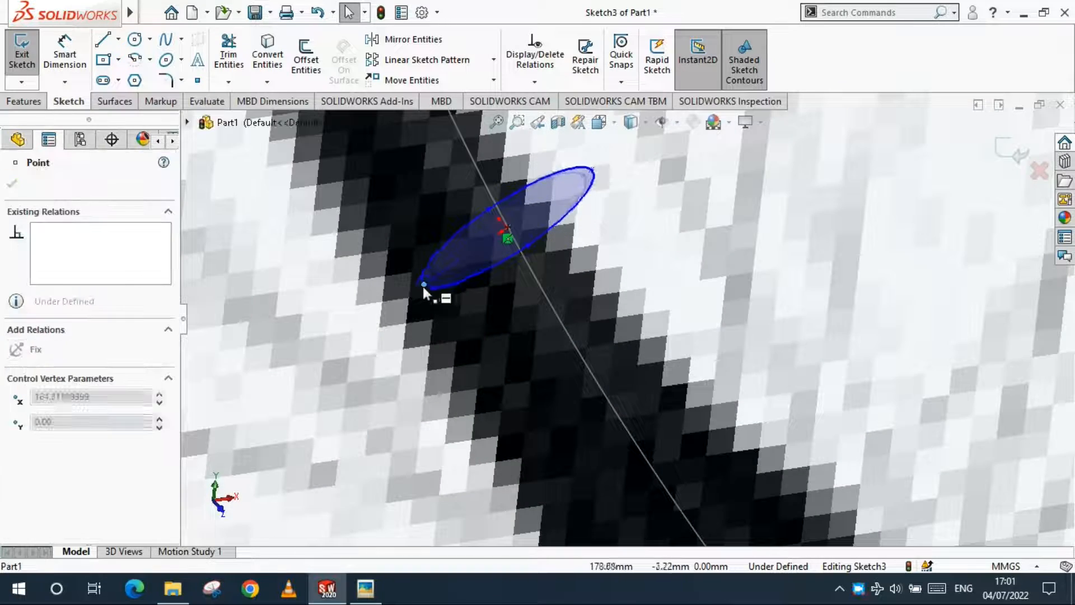
drag(438, 280, 438, 279)
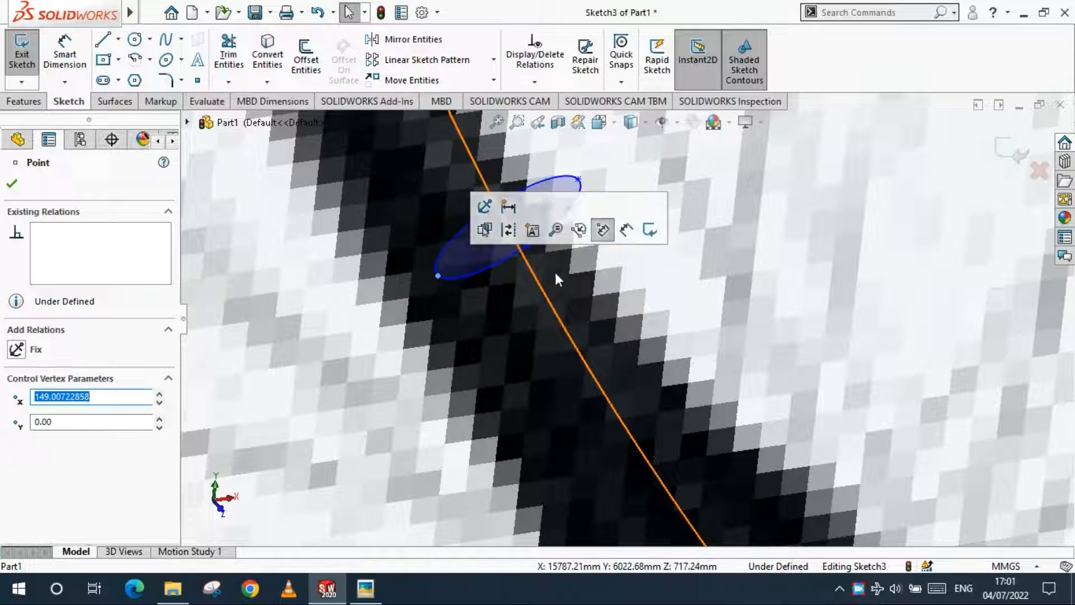
click(565, 340)
scroll(566, 340, up, 5)
scroll(566, 344, up, 8)
scroll(636, 328, down, 6)
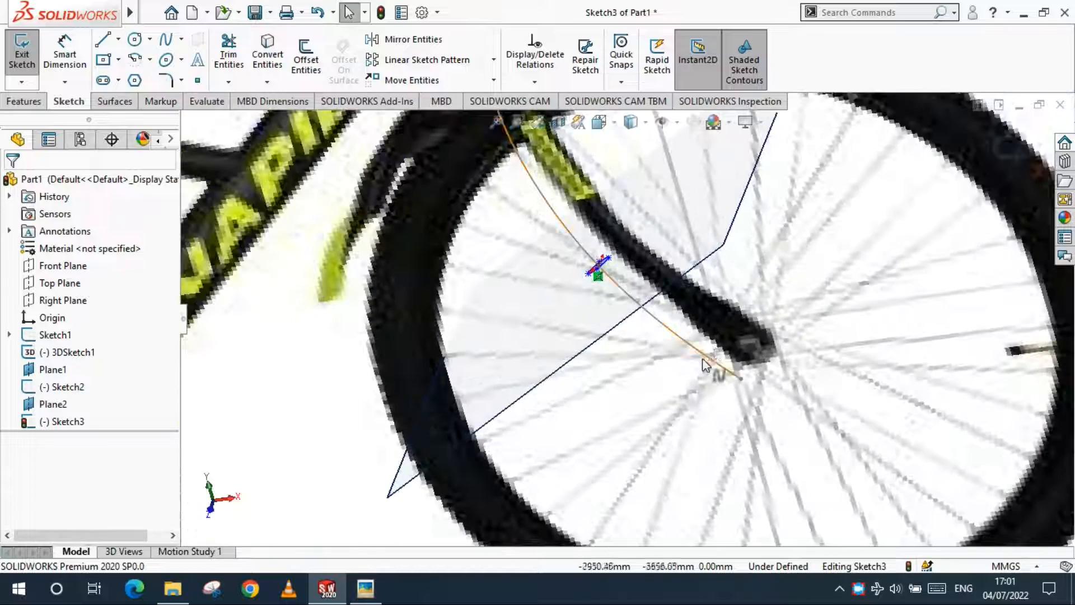
scroll(949, 355, up, 8)
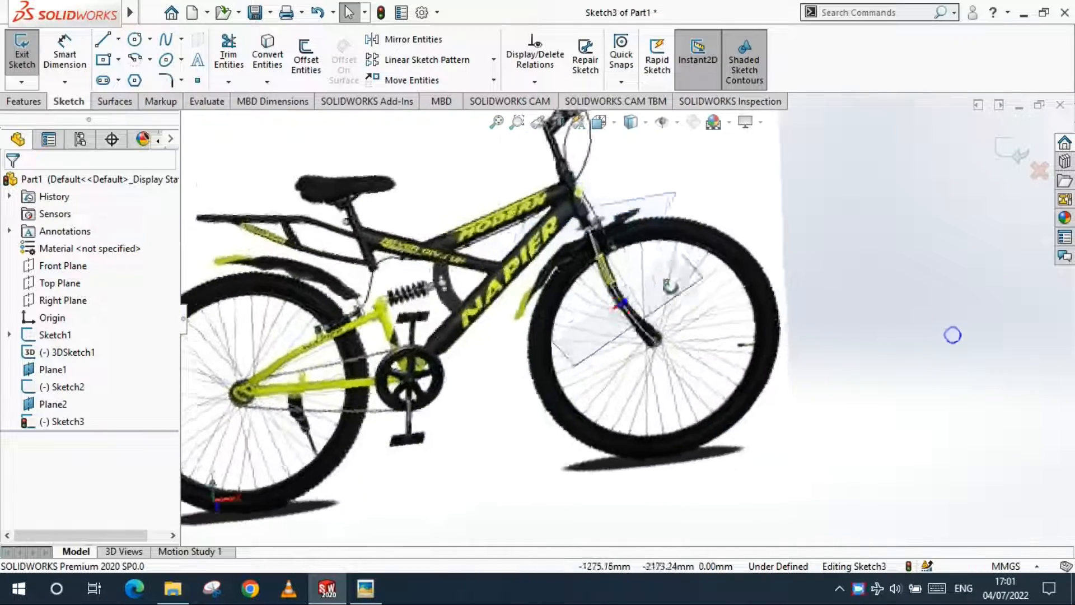
click(1012, 148)
Edit the 3D sketch and insert a spline point on the lower part of the fork leg, just above the axle end.
click(846, 296)
middle_drag(695, 330, 571, 365)
scroll(561, 370, down, 2)
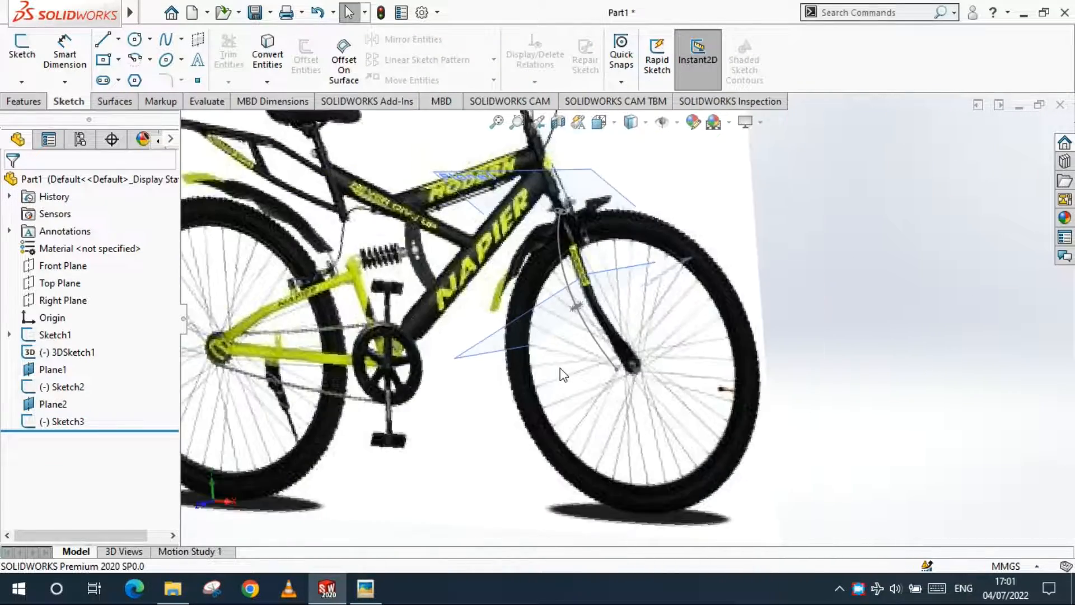
key(ctrl+1)
scroll(706, 336, down, 6)
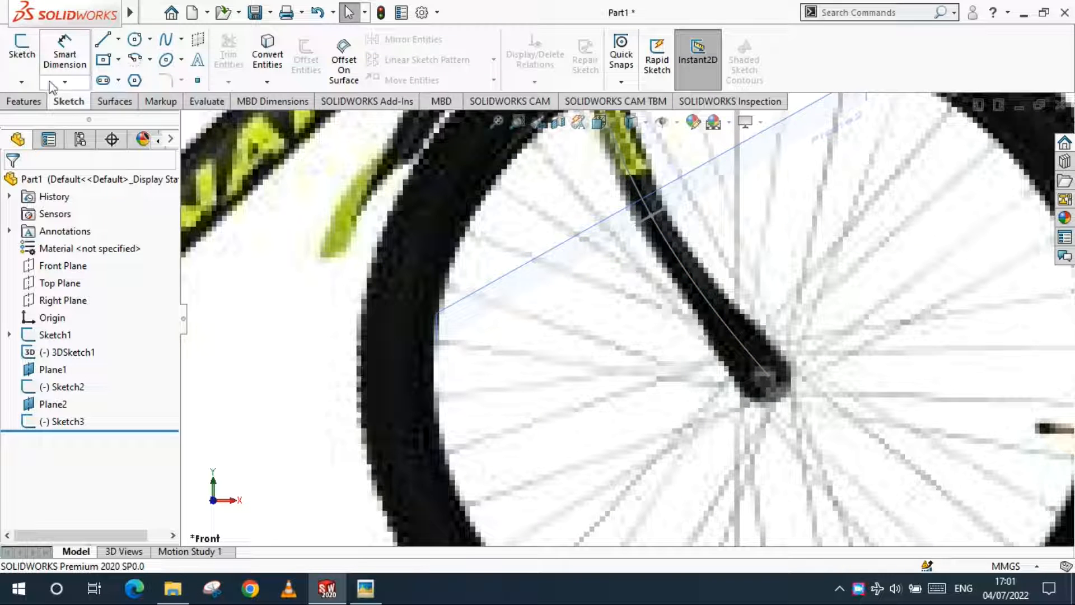
right_click(676, 271)
click(694, 214)
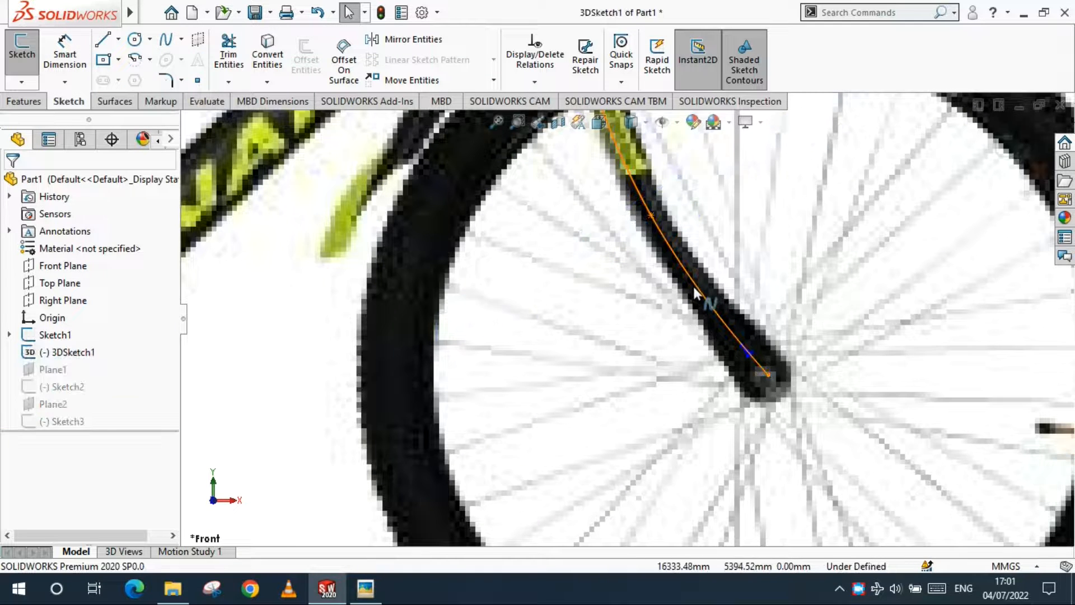
right_click(705, 301)
click(784, 352)
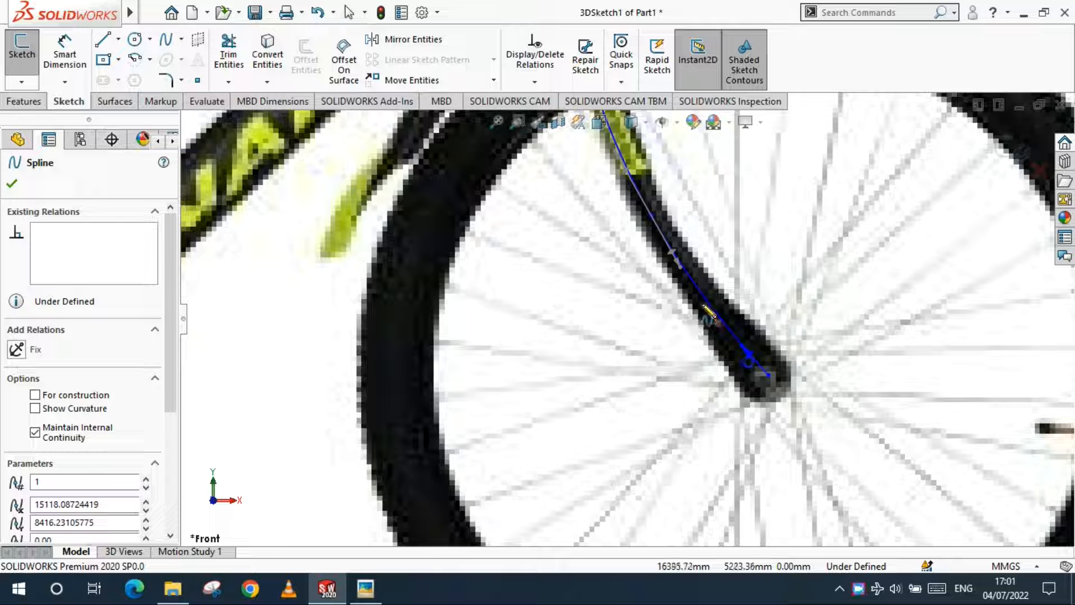
key(Escape)
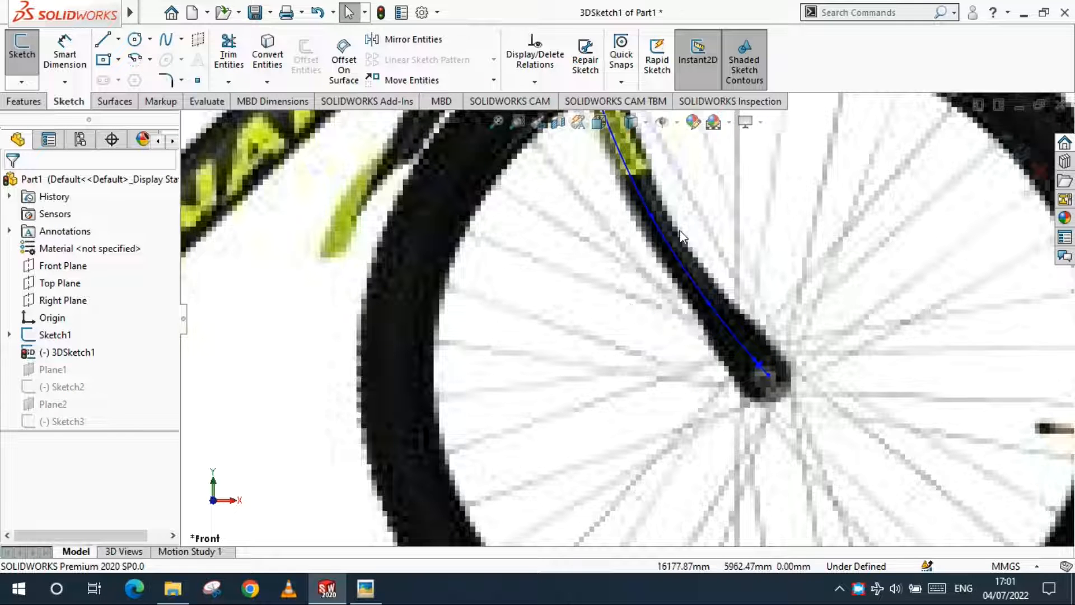
Create a reference plane perpendicular to the spline through the new lower point and start a sketch on it.
click(640, 77)
click(643, 99)
click(688, 274)
click(709, 303)
click(12, 188)
middle_drag(710, 331, 491, 193)
scroll(504, 215, up, 4)
scroll(508, 227, down, 1)
key(ctrl+1)
key(ctrl+8)
scroll(520, 340, down, 5)
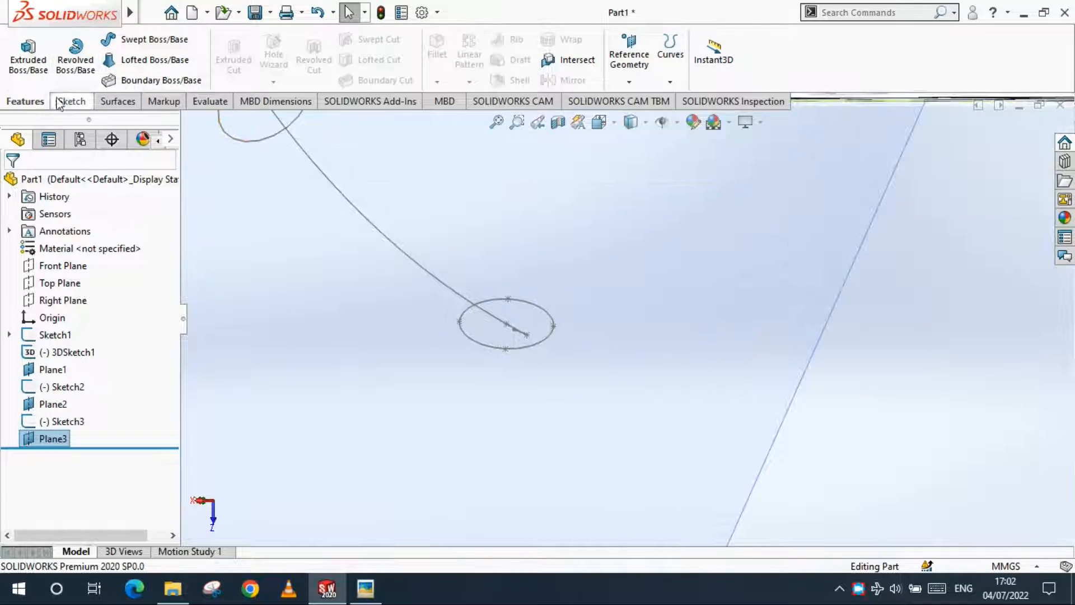
click(60, 104)
click(22, 50)
Try a circle centred on the lower spline point as the profile.
click(136, 41)
scroll(532, 343, down, 8)
click(517, 303)
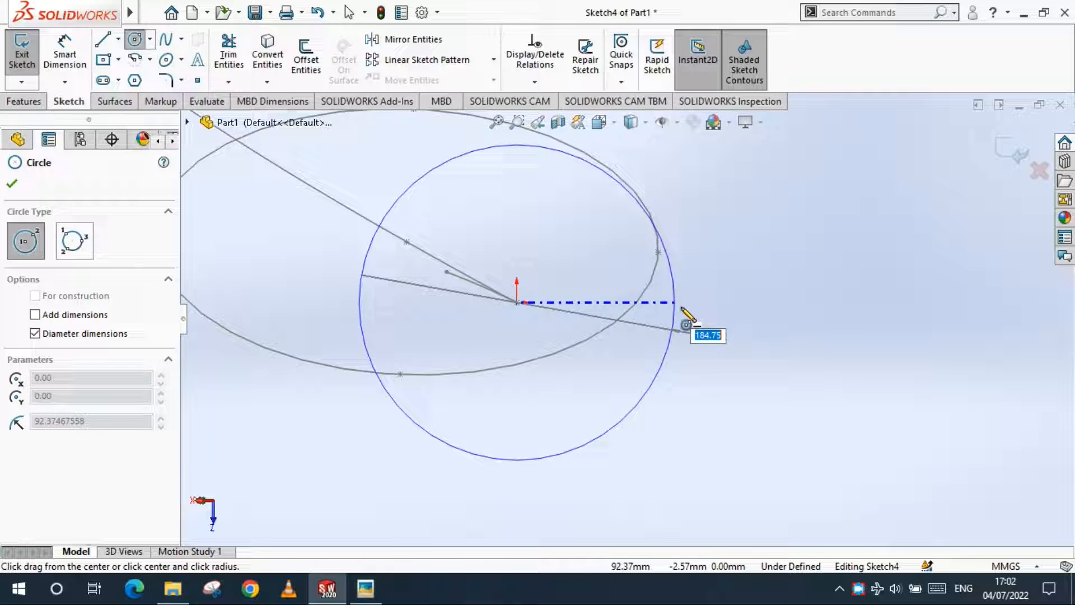
click(700, 310)
key(Escape)
key(ctrl+z)
Sketch an ellipse centred on the lower spline point with radii of about 165 mm and 17 mm, and close the sketch.
click(552, 307)
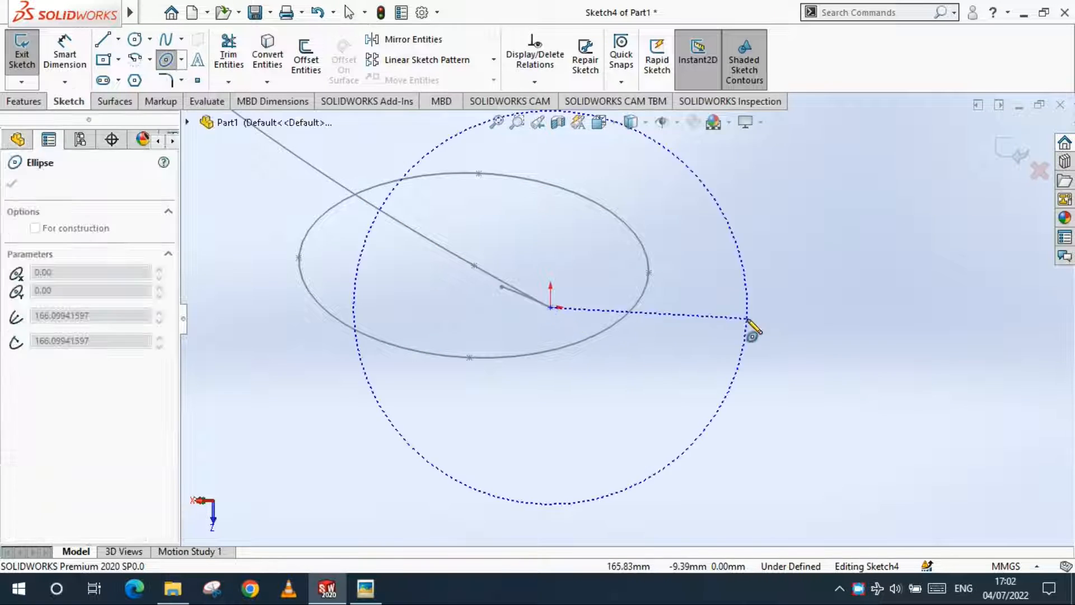
click(730, 326)
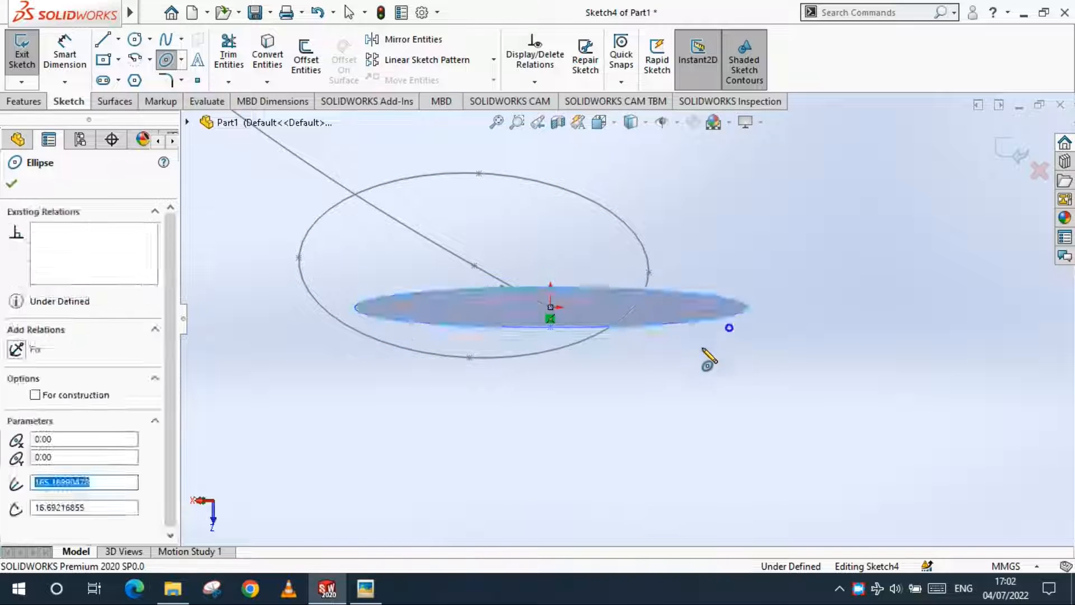
key(Escape)
scroll(578, 359, up, 3)
middle_drag(578, 359, 745, 336)
click(1011, 150)
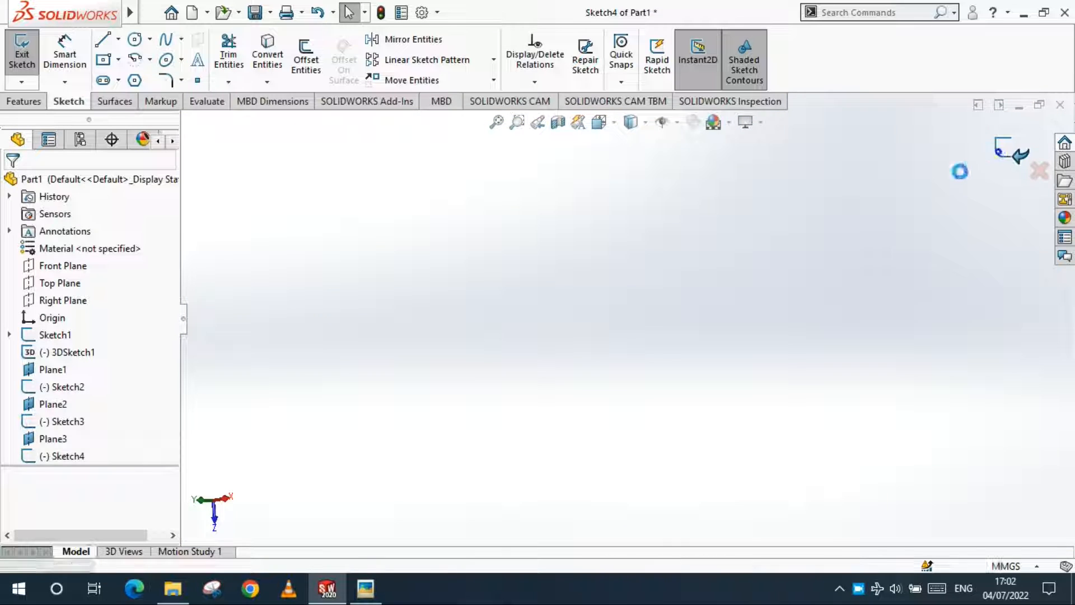
Inspect the profile sketches along the spline against the fork in the picture from an isometric view.
click(491, 128)
key(ctrl+7)
scroll(616, 358, down, 5)
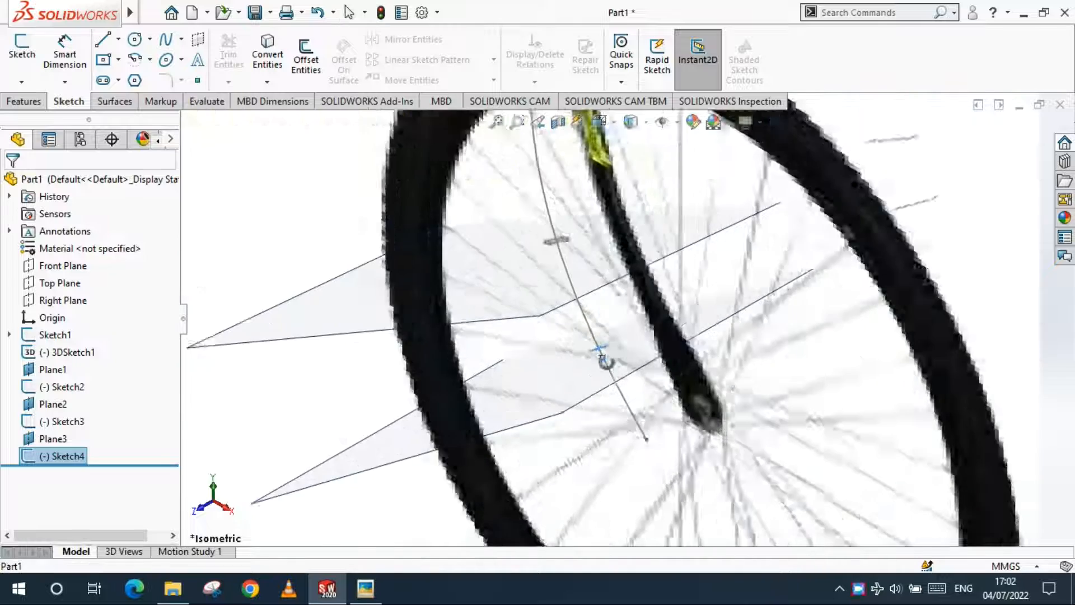
middle_drag(606, 361, 622, 417)
scroll(644, 415, down, 3)
scroll(784, 485, down, 2)
mouse_move(739, 454)
middle_down()
mouse_move(732, 466)
mouse_move(722, 398)
middle_up()
scroll(722, 398, up, 2)
scroll(689, 360, down, 2)
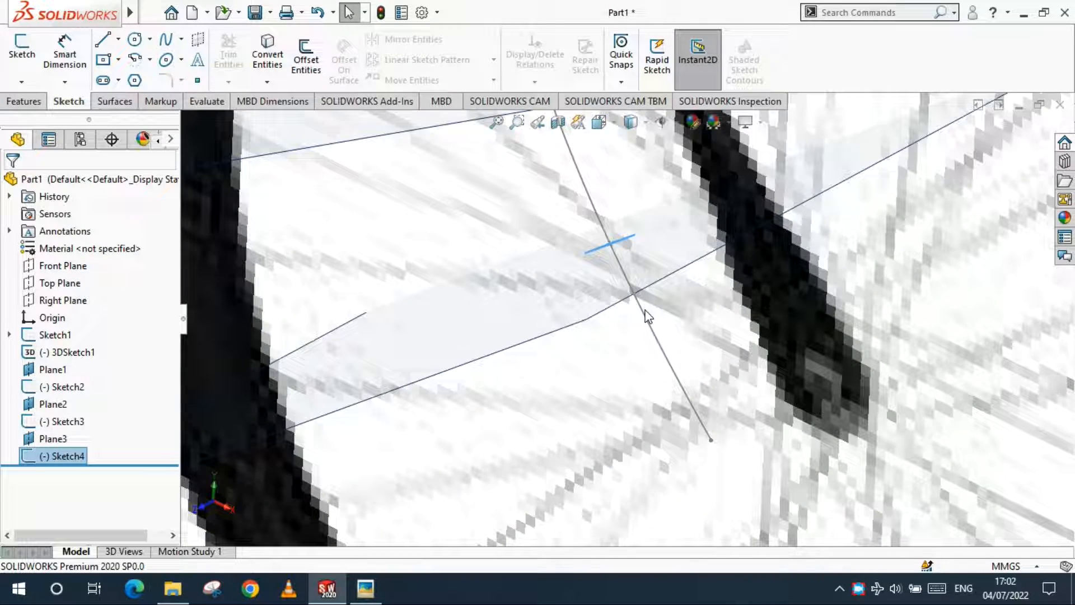
scroll(648, 317, up, 4)
scroll(683, 311, down, 5)
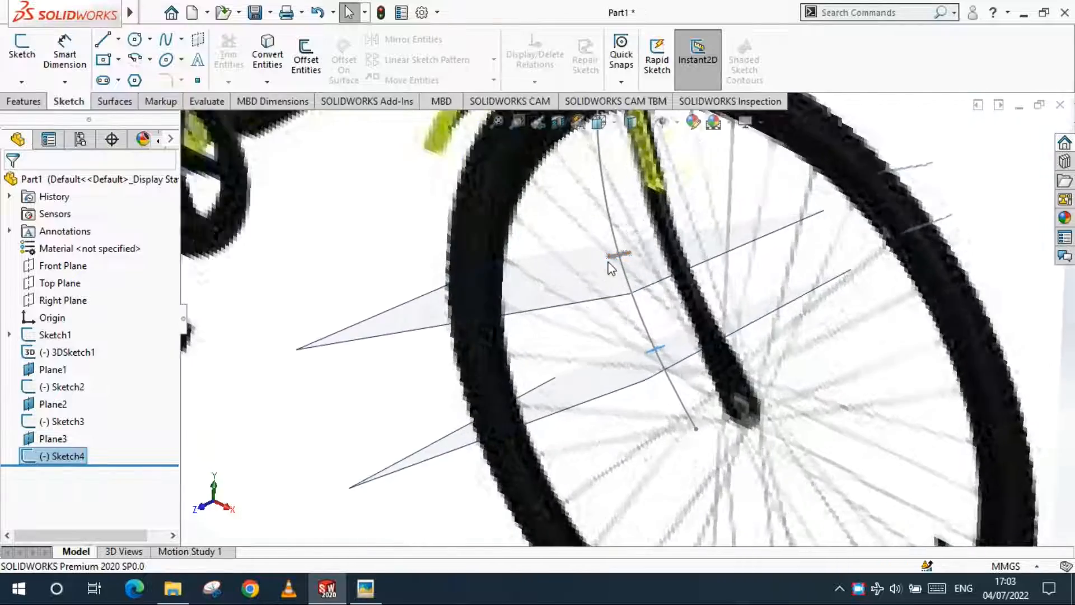
scroll(662, 416, up, 6)
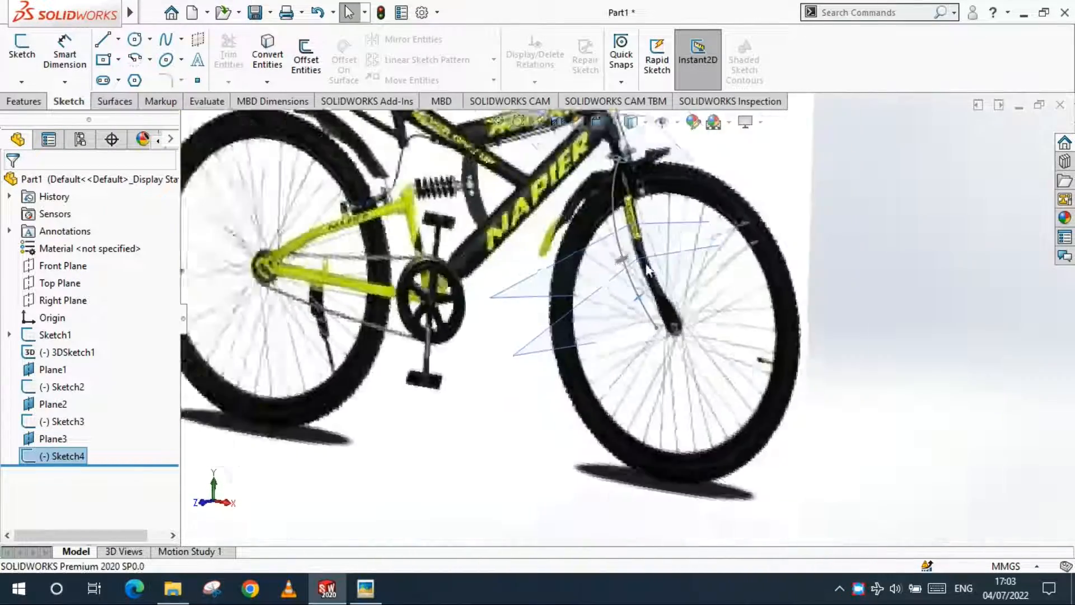
scroll(648, 270, down, 3)
Start a lofted surface and clear the preselected lower ellipse from its profiles.
click(115, 101)
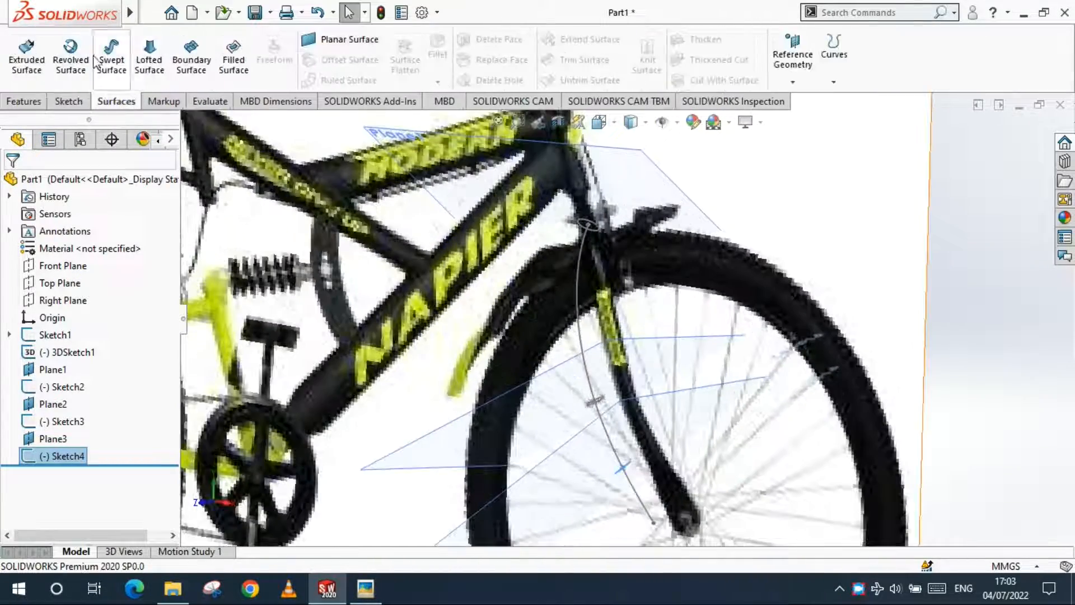
click(33, 183)
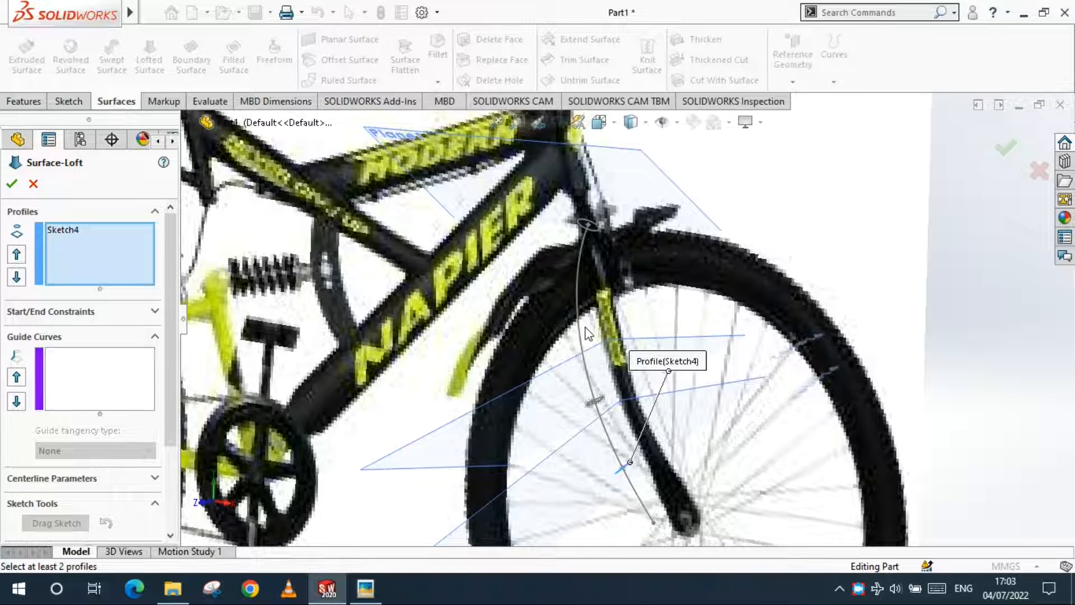
key(Escape)
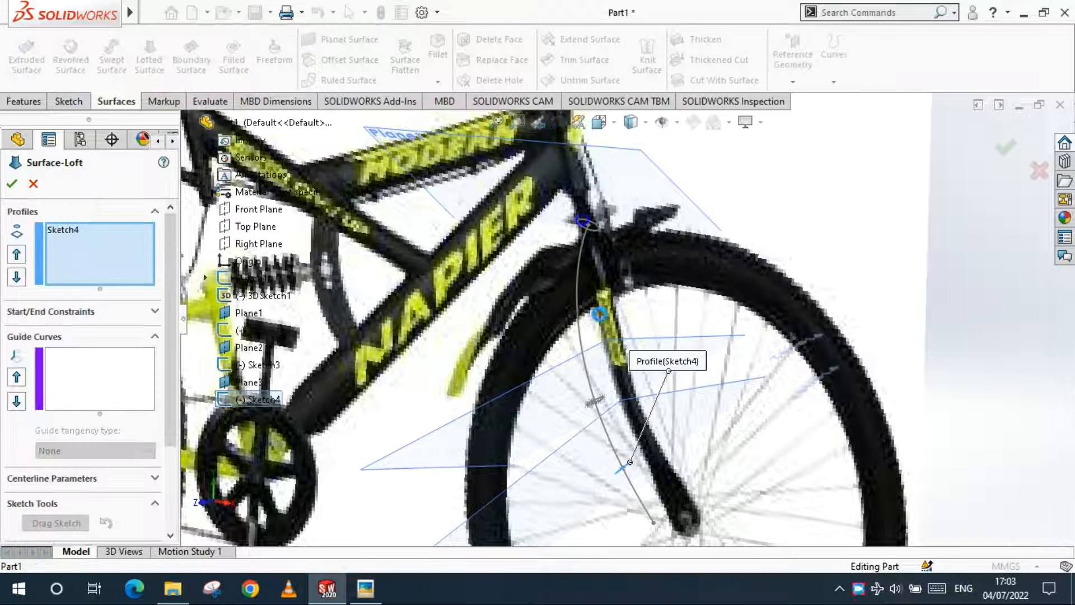
click(587, 366)
scroll(609, 370, up, 5)
right_click(70, 257)
click(96, 267)
Try lofting the surface through the upper circle, the mid-spline ellipse and the lower ellipse.
scroll(552, 261, down, 3)
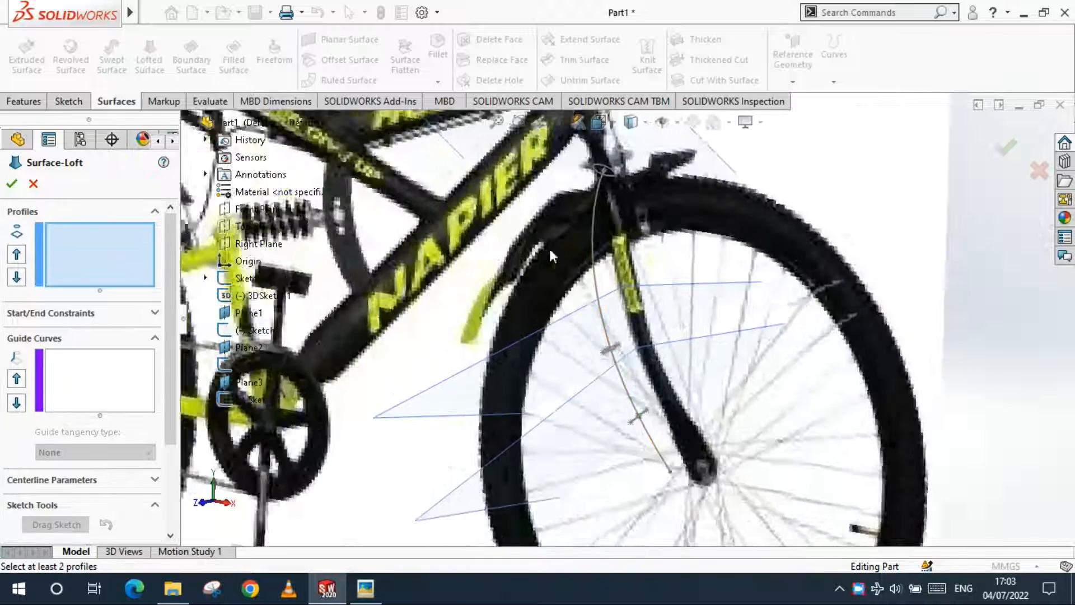
scroll(599, 207, up, 1)
scroll(630, 412, up, 3)
click(586, 371)
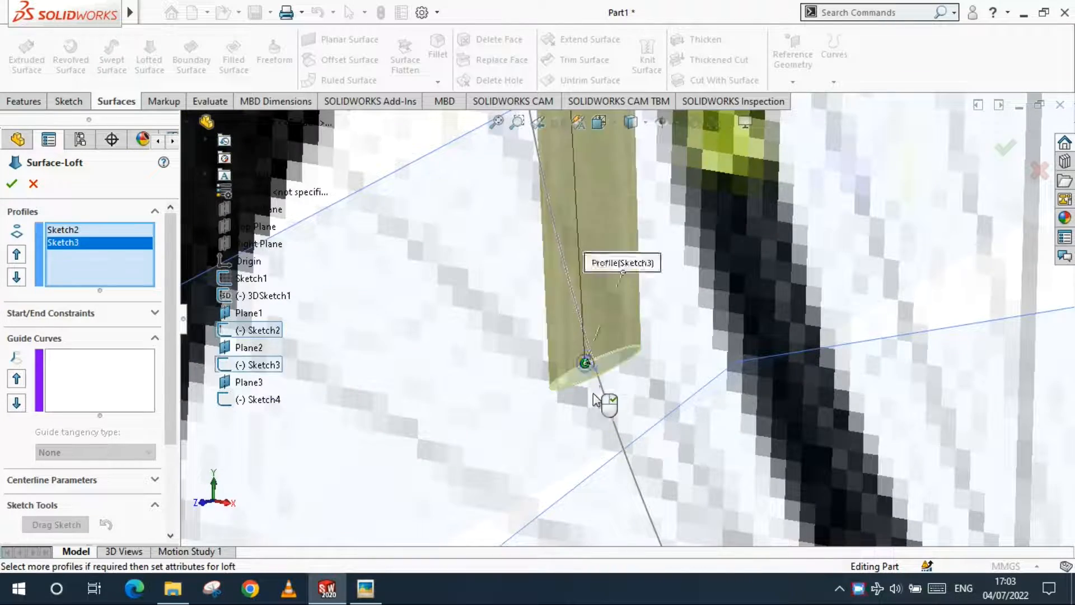
scroll(607, 399, down, 3)
scroll(648, 409, up, 5)
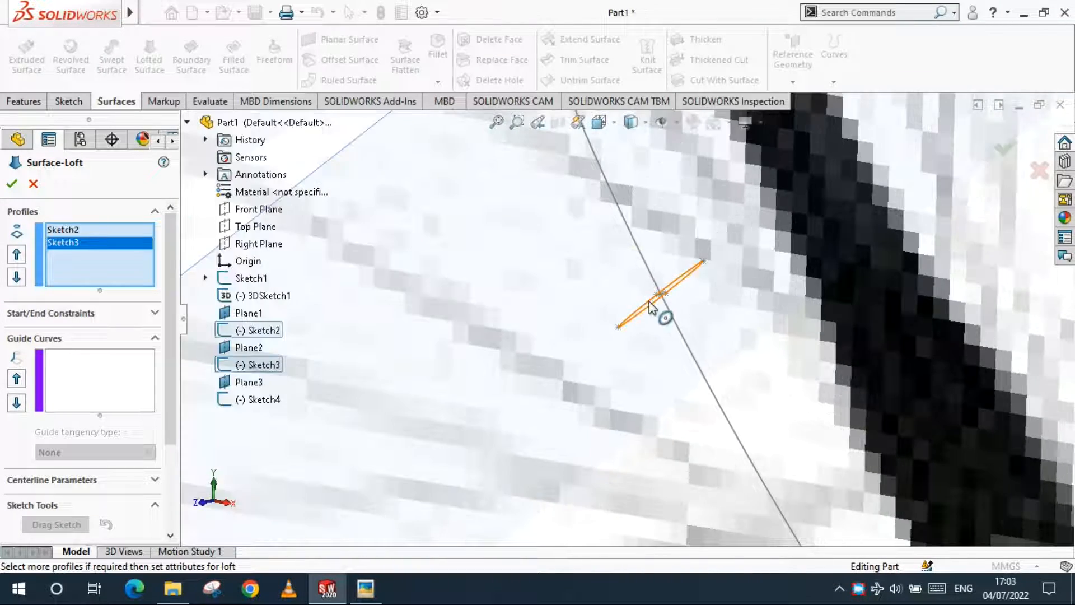
click(651, 306)
scroll(620, 336, down, 4)
scroll(644, 250, up, 3)
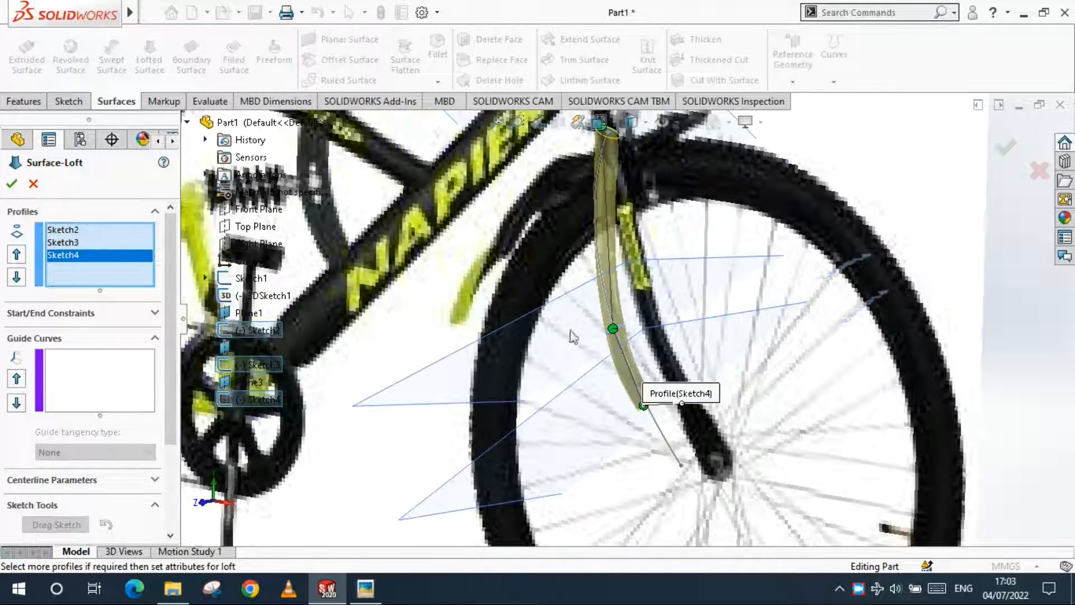
Try the 3D sketch spline as the loft's guide curve and clear it again.
click(83, 367)
click(601, 277)
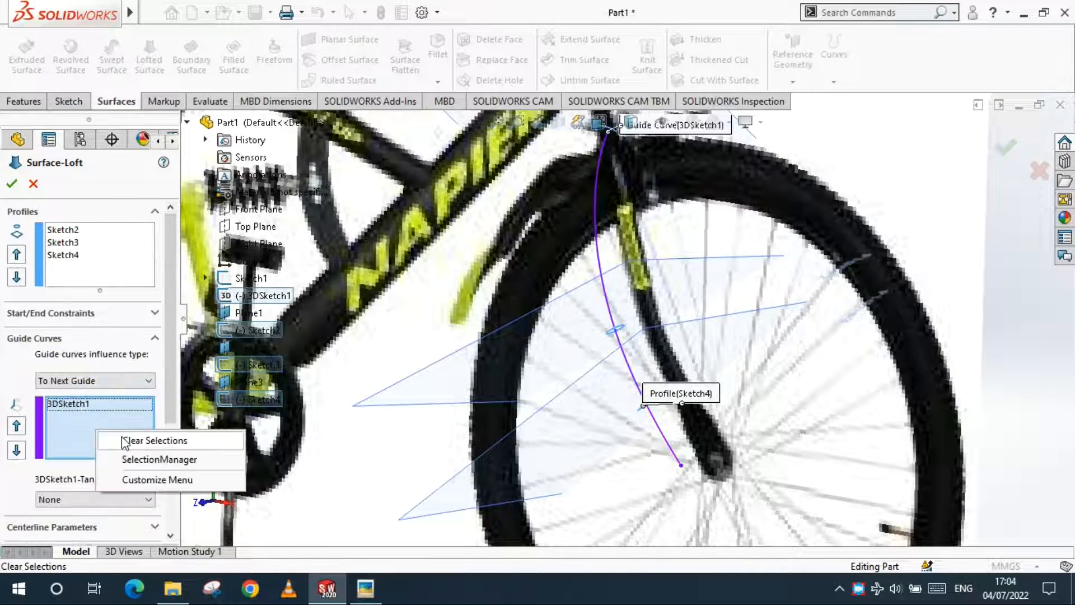
click(125, 441)
scroll(560, 383, down, 3)
scroll(560, 384, up, 3)
middle_drag(527, 368, 616, 370)
Clear the loft profiles, reselect the circle and ellipses at other points on their outlines, and cancel the loft.
right_click(150, 242)
click(192, 252)
scroll(682, 220, down, 3)
scroll(681, 220, up, 8)
click(560, 255)
scroll(534, 290, down, 3)
scroll(531, 319, up, 8)
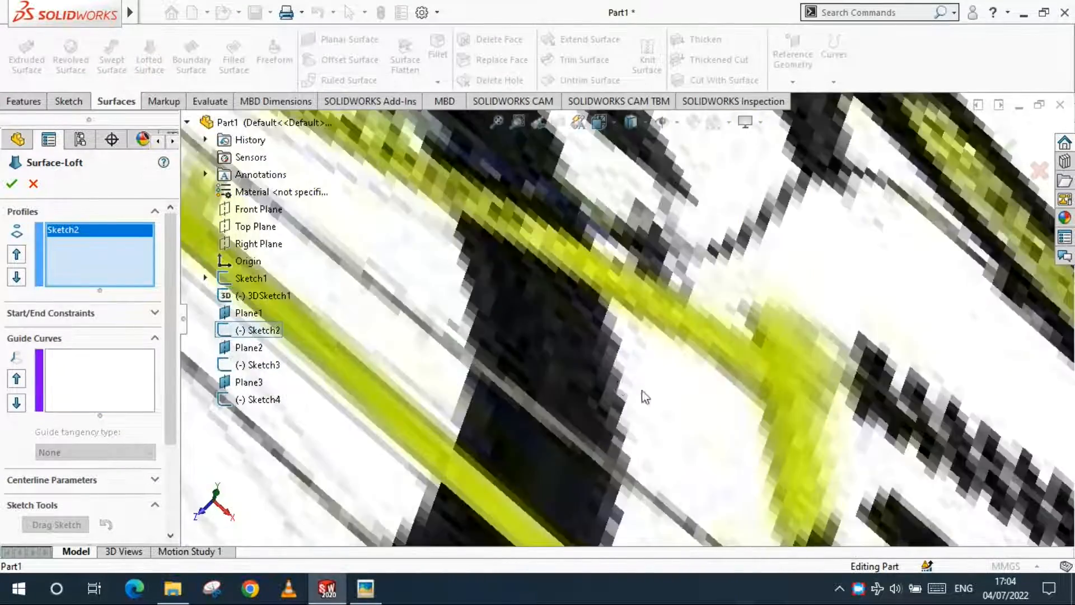
scroll(619, 386, down, 3)
scroll(569, 375, up, 8)
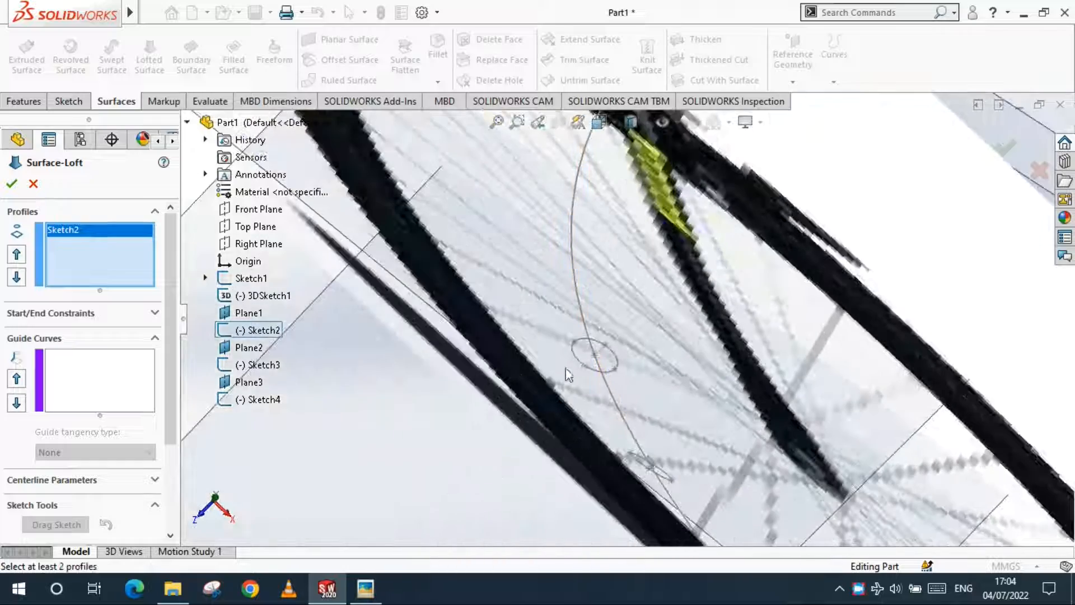
click(580, 365)
scroll(583, 360, down, 3)
scroll(583, 336, up, 6)
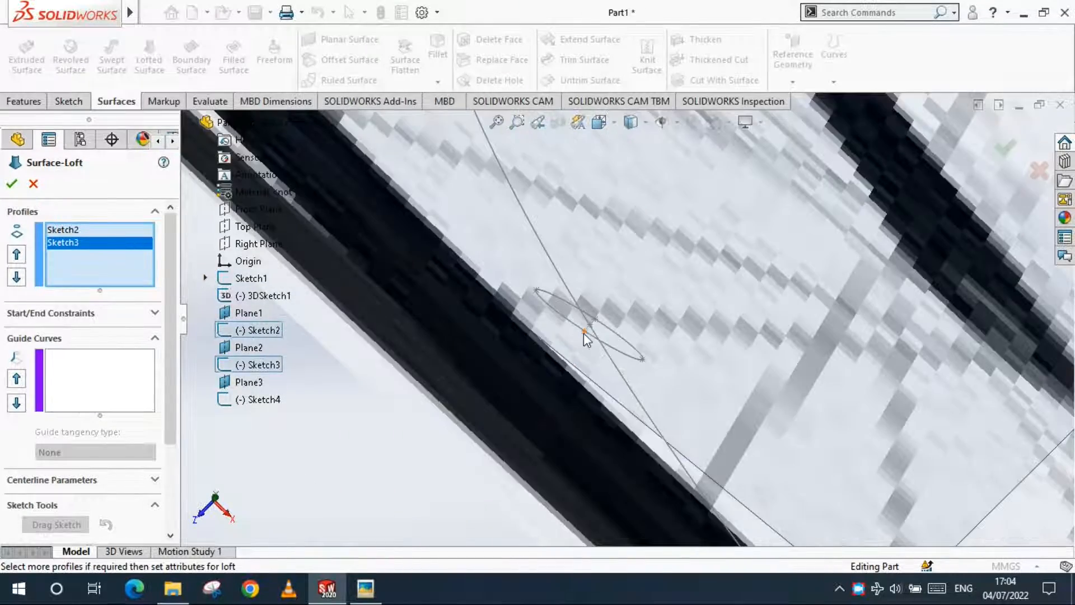
click(583, 336)
scroll(549, 356, up, 3)
scroll(604, 278, down, 6)
key(Escape)
scroll(576, 252, up, 6)
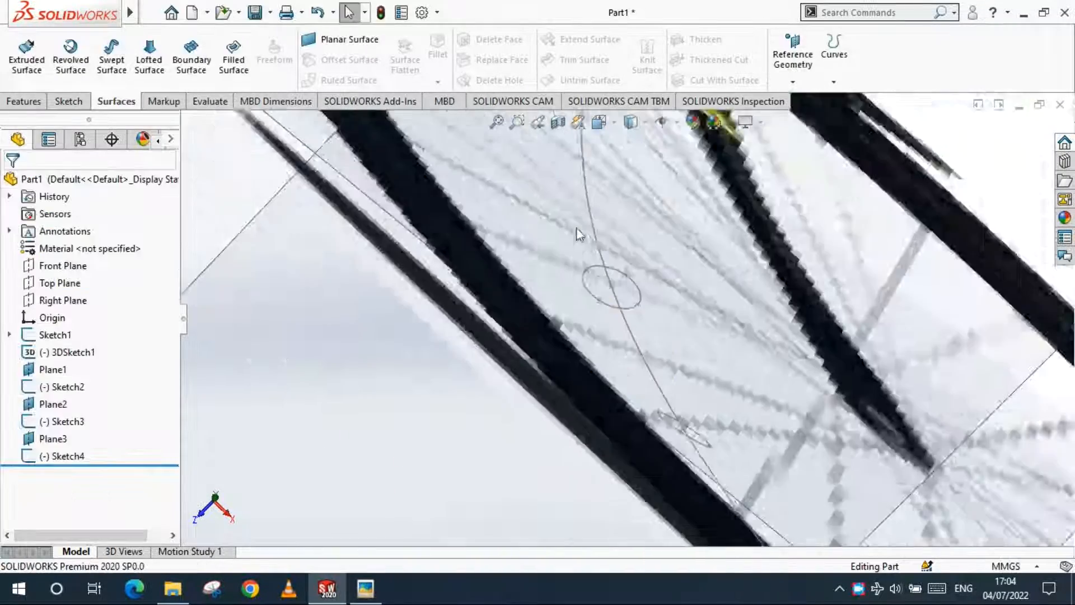
Start a new lofted surface with the upper circle, the mid-spline ellipse and the lower ellipse as profiles.
click(147, 61)
scroll(644, 223, down, 3)
scroll(629, 253, up, 6)
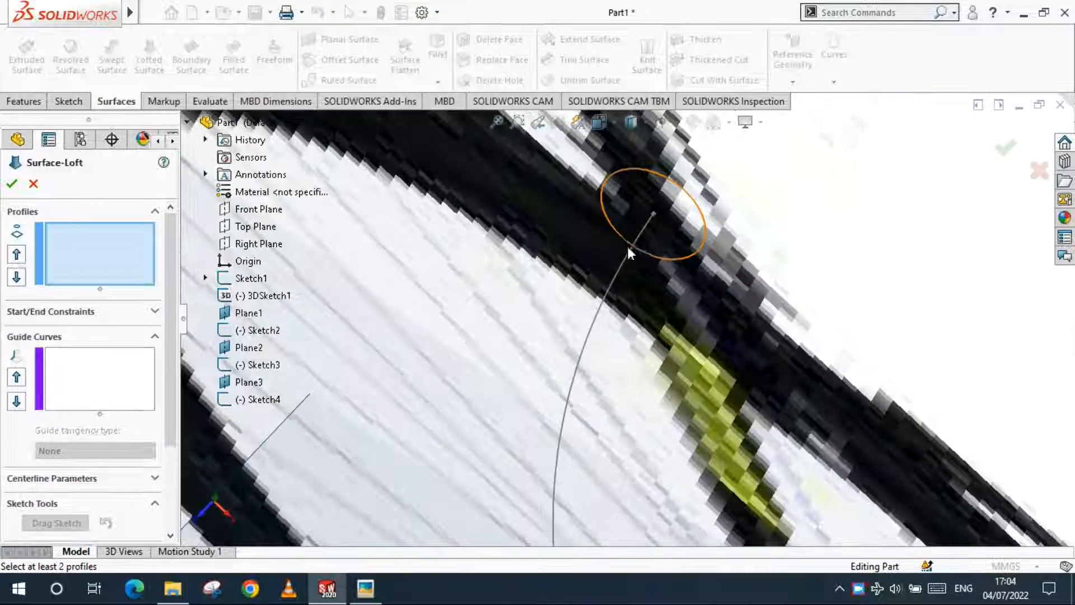
click(632, 246)
scroll(632, 249, down, 5)
click(606, 381)
scroll(648, 469, up, 5)
click(687, 456)
scroll(661, 392, down, 5)
scroll(628, 221, up, 3)
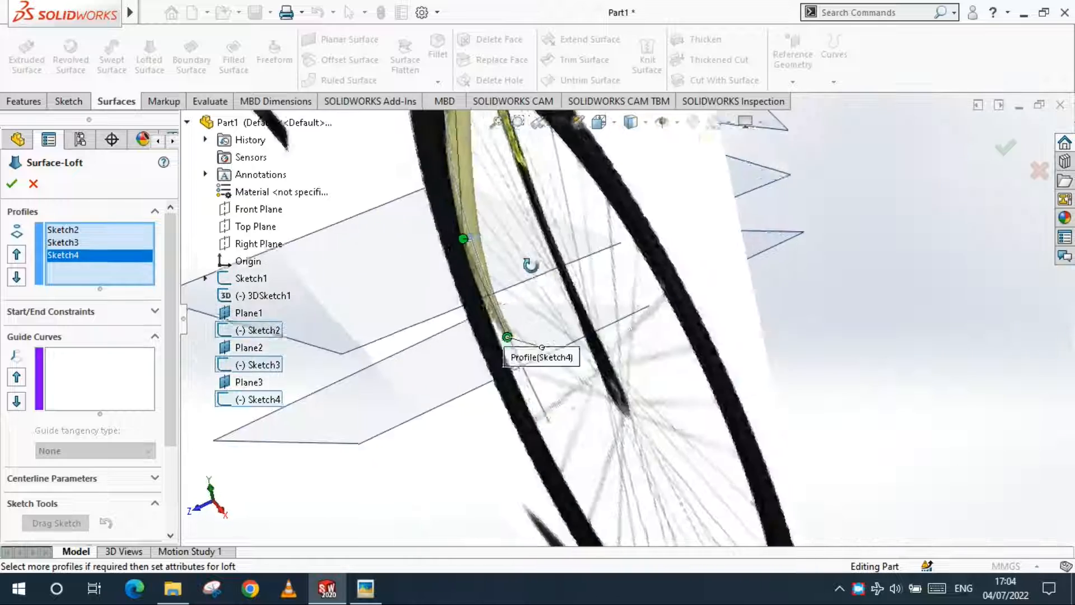
Set both the start and end constraints of the three-profile surface loft to Normal To Profile.
scroll(630, 222, up, 2)
click(50, 311)
click(55, 347)
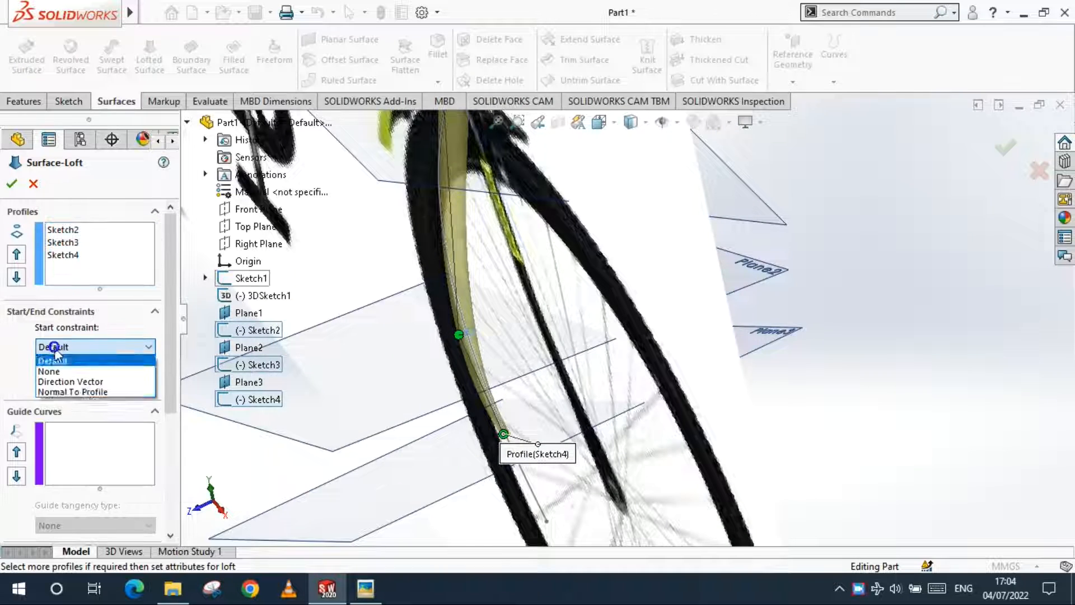
click(56, 391)
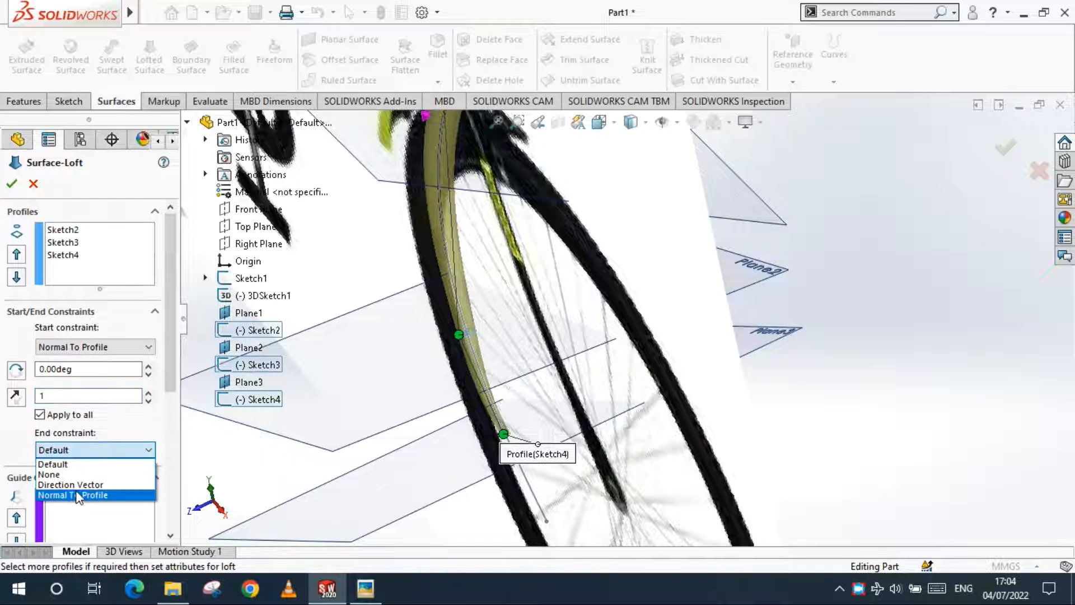
click(77, 496)
Shift the loft connector slightly along the mid-spline ellipse and accept the lofted surface.
scroll(607, 365, down, 4)
scroll(750, 277, up, 3)
scroll(565, 350, up, 5)
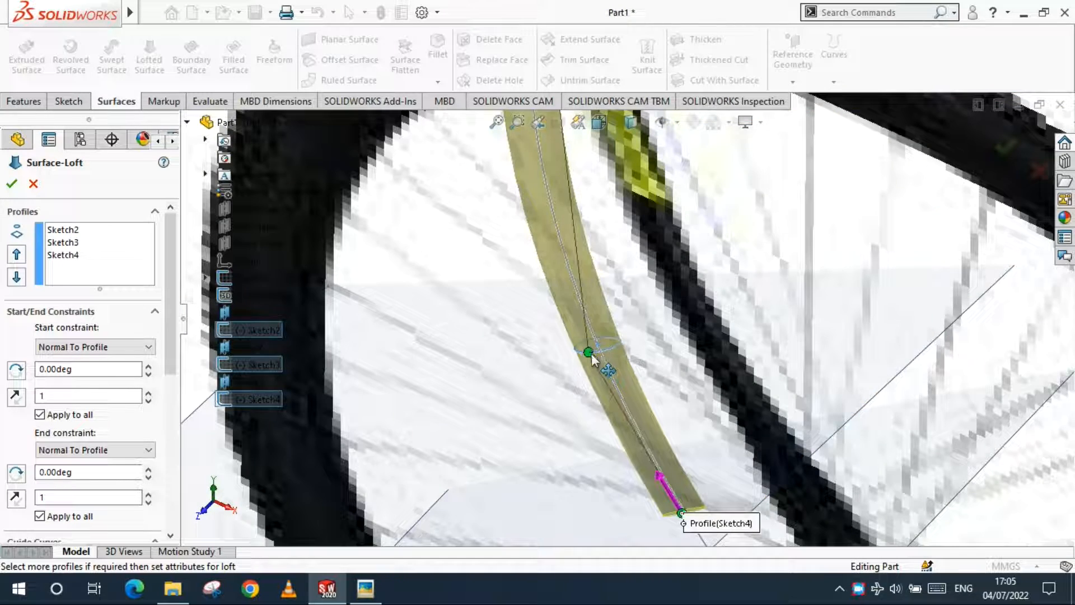
mouse_move(614, 352)
mouse_down()
mouse_move(620, 344)
mouse_move(598, 356)
mouse_up()
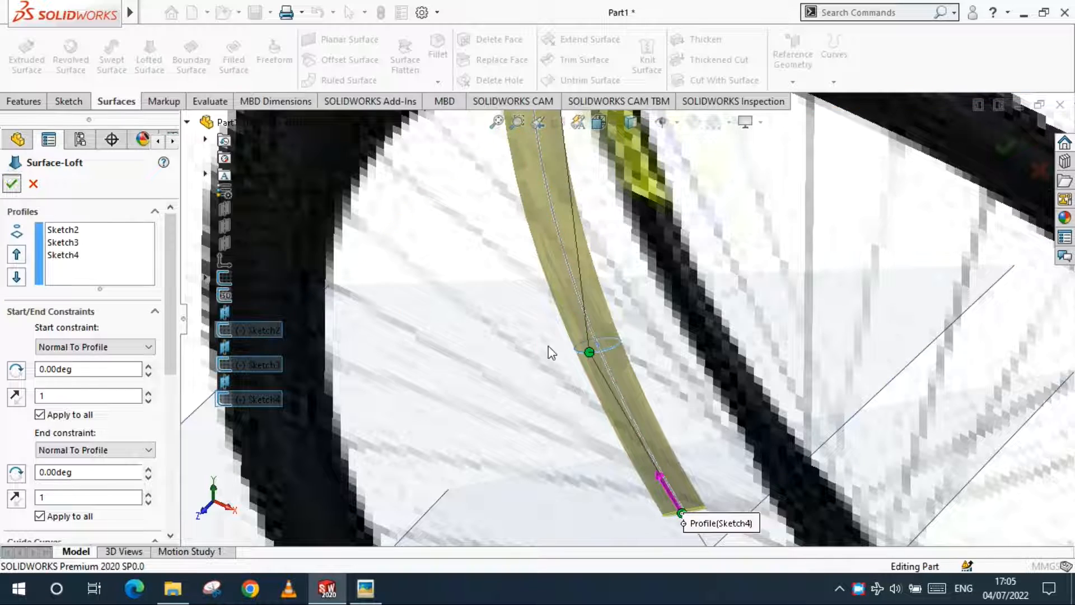
key(Return)
scroll(552, 356, down, 6)
scroll(623, 357, up, 6)
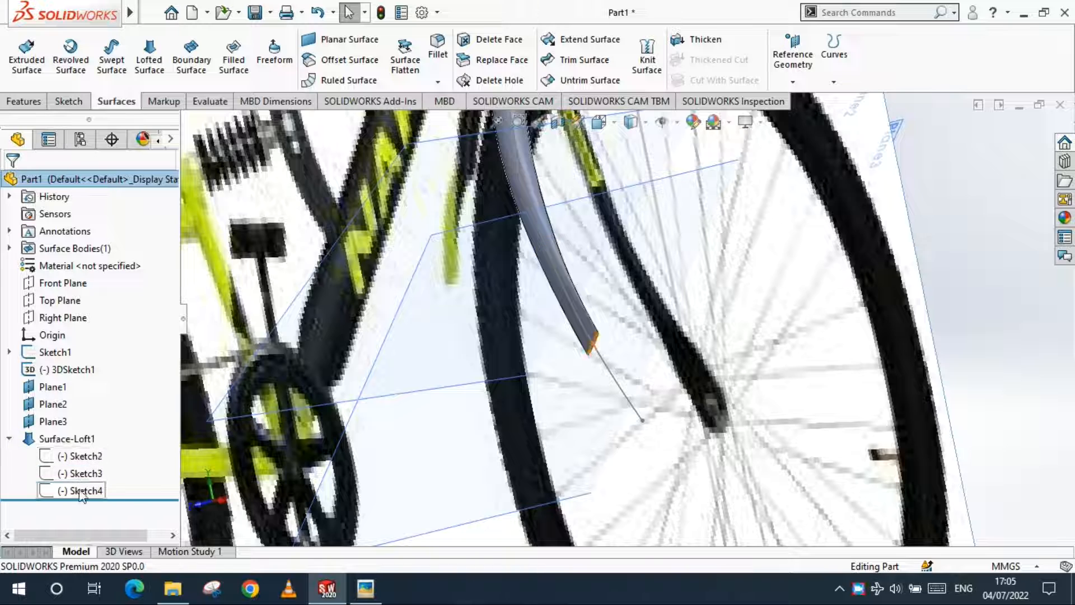
Edit the lofted surface with a start tangent length of 0.6 and an end tangent length of 0.1.
right_click(67, 439)
click(75, 235)
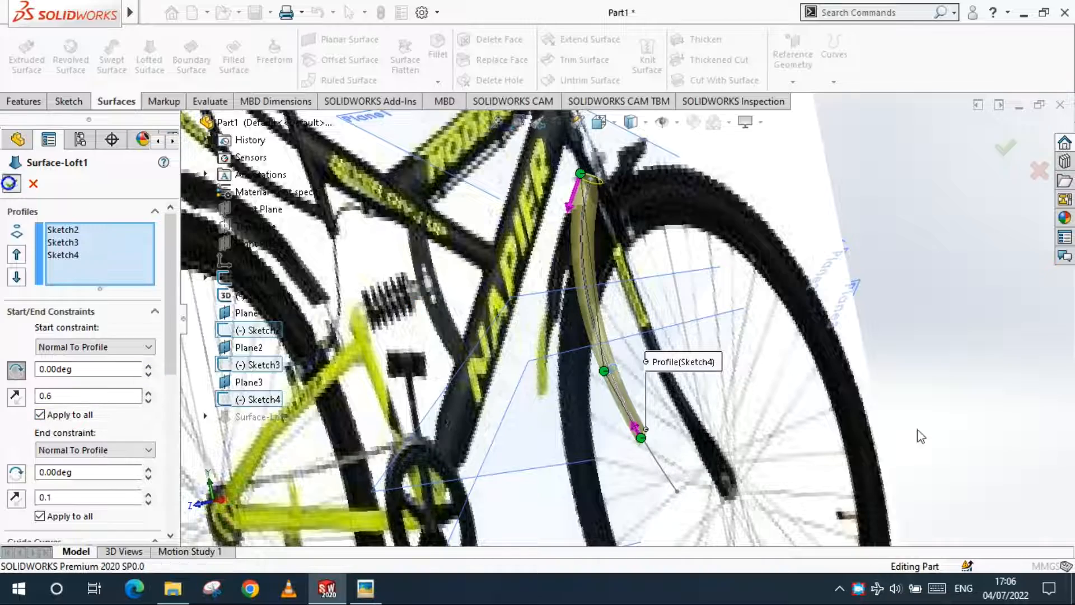
scroll(960, 377, up, 2)
middle_drag(644, 392, 621, 358)
scroll(641, 384, down, 3)
scroll(605, 279, up, 2)
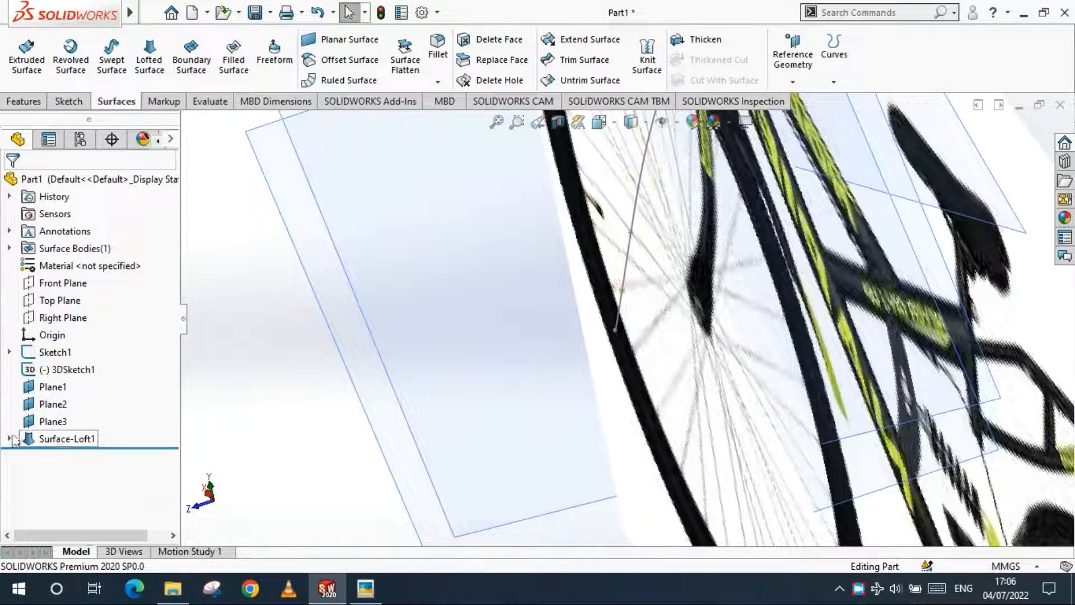
Edit the lower ellipse's sketch and widen its minor axis to a radius of about 39 mm.
right_click(84, 493)
click(118, 297)
scroll(562, 314, down, 6)
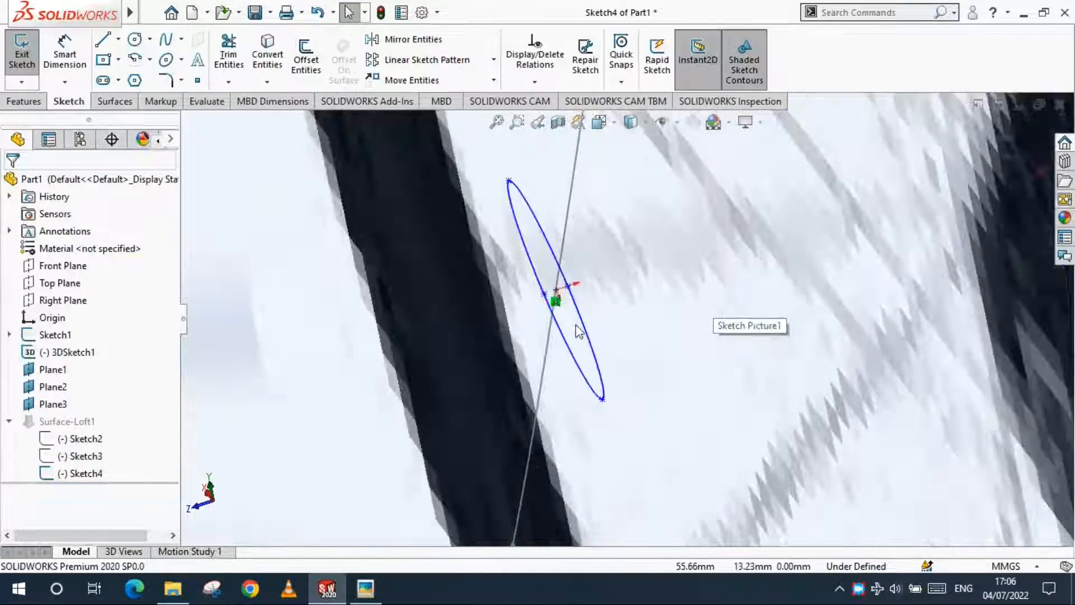
mouse_move(570, 290)
mouse_down()
mouse_move(596, 293)
mouse_move(621, 274)
mouse_up()
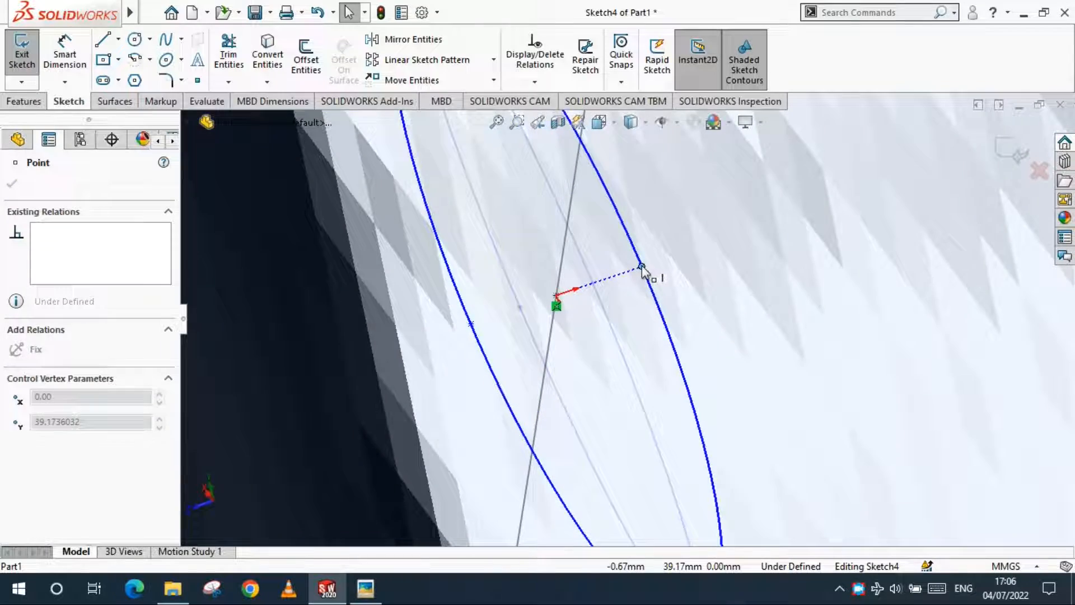
click(1010, 149)
scroll(686, 337, up, 10)
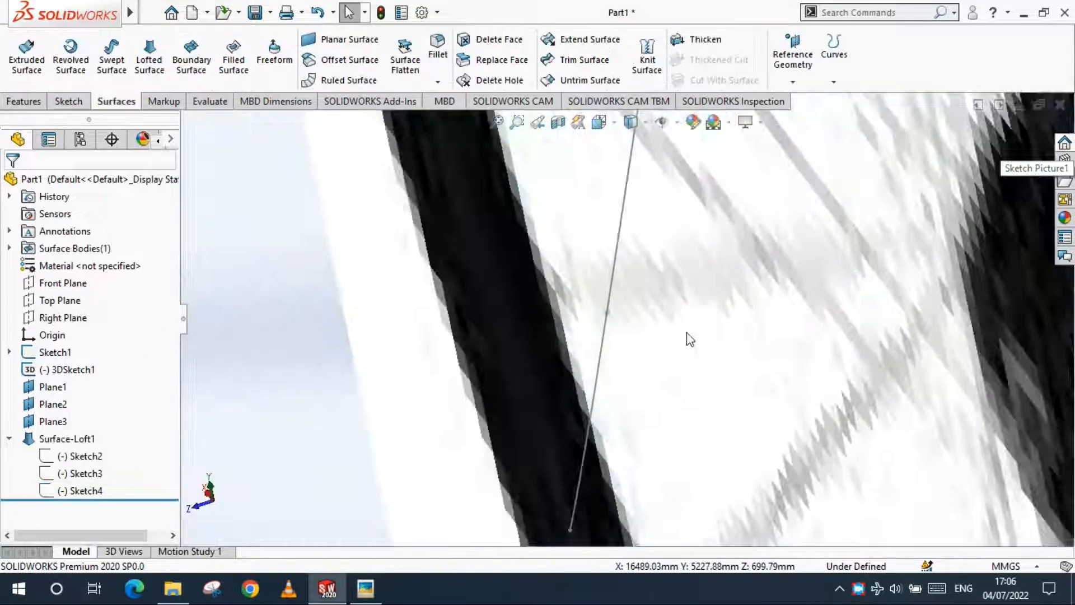
Edit the mid-spline ellipse's sketch, stretch the ellipse slightly outward and exit the sketch.
mouse_move(676, 341)
middle_down()
mouse_move(789, 339)
mouse_move(709, 319)
mouse_move(849, 397)
mouse_move(840, 410)
mouse_move(900, 365)
mouse_move(713, 305)
mouse_move(643, 264)
mouse_move(596, 271)
middle_up()
scroll(852, 401, down, 3)
scroll(900, 365, down, 3)
scroll(713, 305, down, 1)
scroll(711, 303, up, 5)
right_click(76, 473)
click(86, 284)
scroll(707, 315, down, 5)
middle_drag(703, 316, 650, 296)
scroll(650, 296, up, 5)
scroll(672, 252, down, 8)
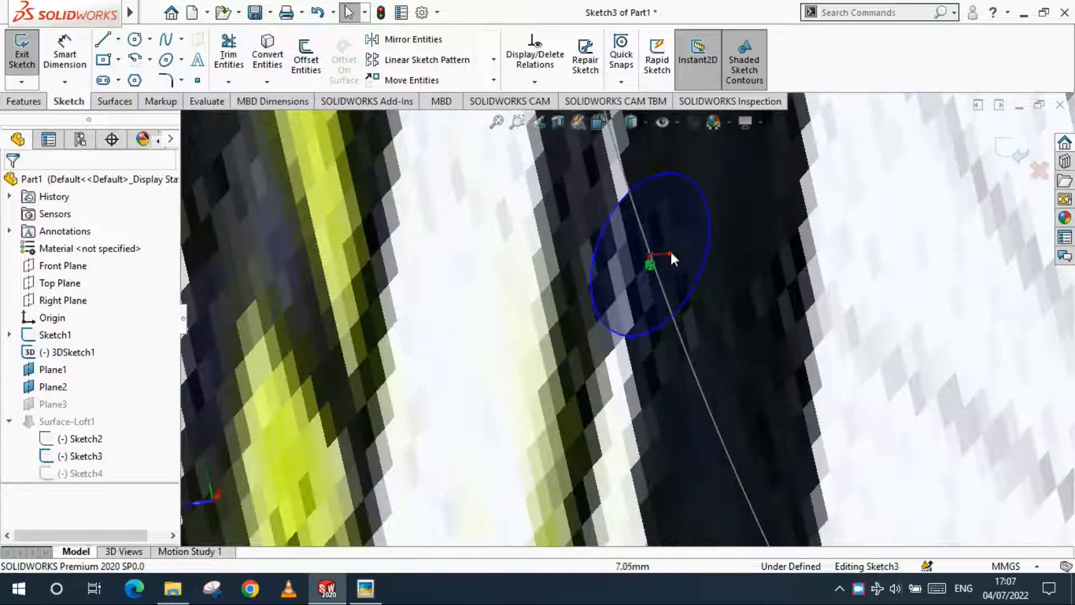
drag(715, 251, 719, 250)
click(12, 183)
scroll(784, 264, up, 5)
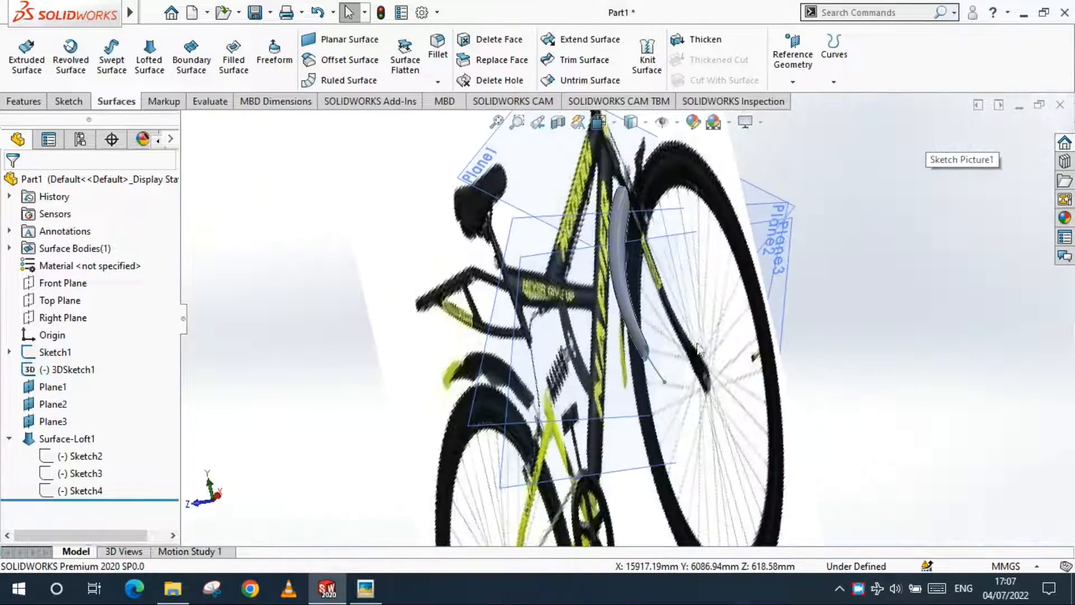
Reopen the lower ellipse's sketch, widen the ellipse a little more and rebuild the loft.
scroll(634, 351, down, 6)
scroll(635, 351, down, 2)
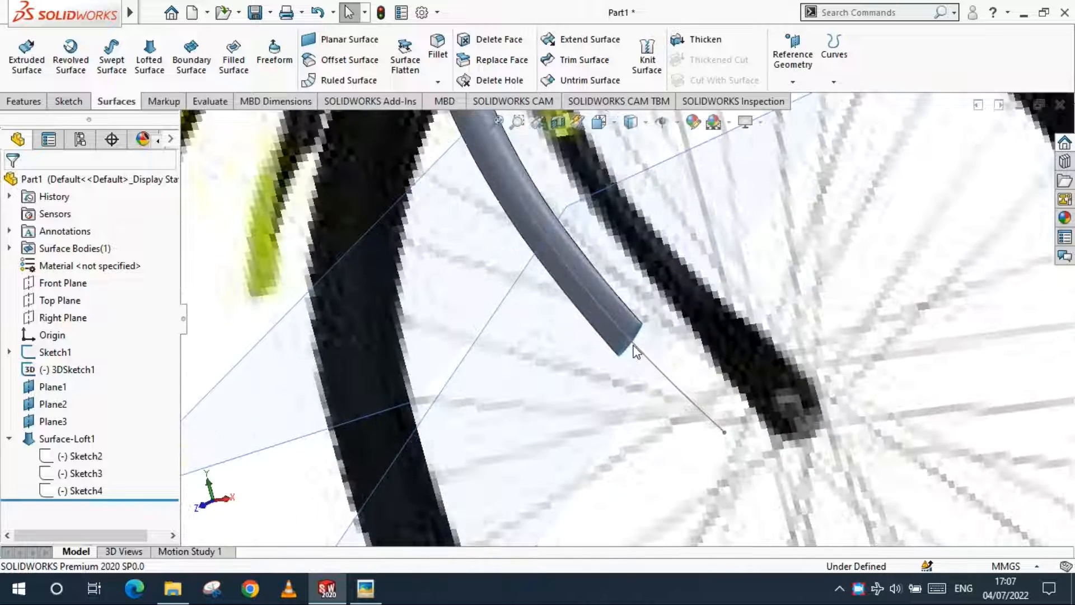
scroll(630, 336, up, 2)
scroll(619, 345, down, 2)
mouse_move(619, 343)
middle_down()
mouse_move(559, 276)
mouse_move(487, 280)
middle_up()
right_click(80, 494)
click(86, 281)
scroll(637, 302, down, 3)
drag(616, 314, 626, 315)
click(1012, 145)
Examine the lofted fork leg along its length and compare it with the bicycle picture from several angles.
scroll(656, 297, up, 8)
middle_drag(813, 294, 600, 269)
scroll(629, 269, up, 1)
scroll(583, 204, down, 7)
middle_drag(588, 224, 560, 302)
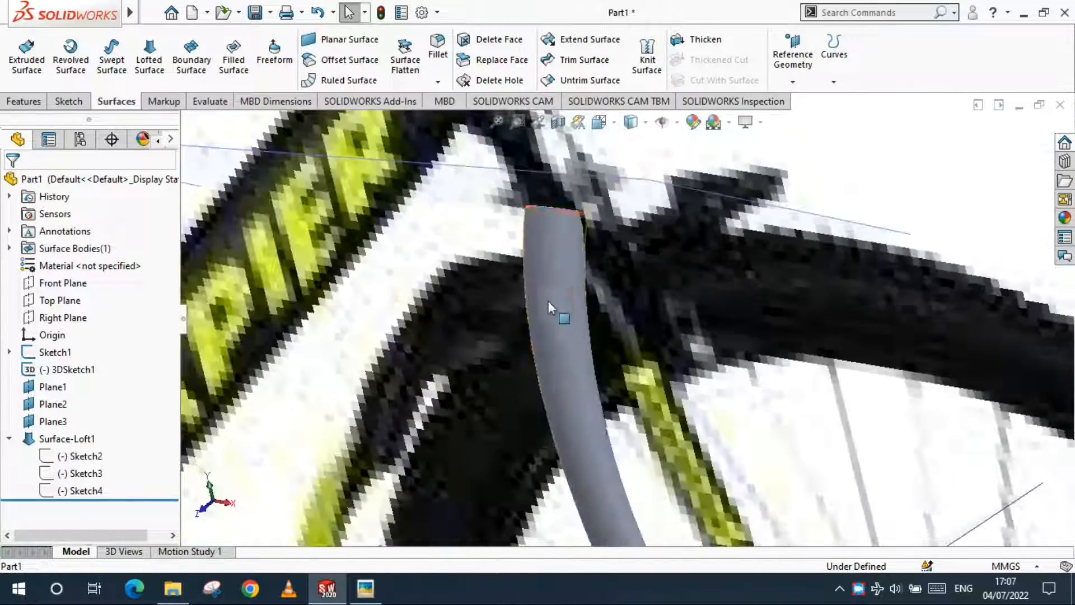
scroll(601, 354, up, 2)
scroll(640, 431, up, 2)
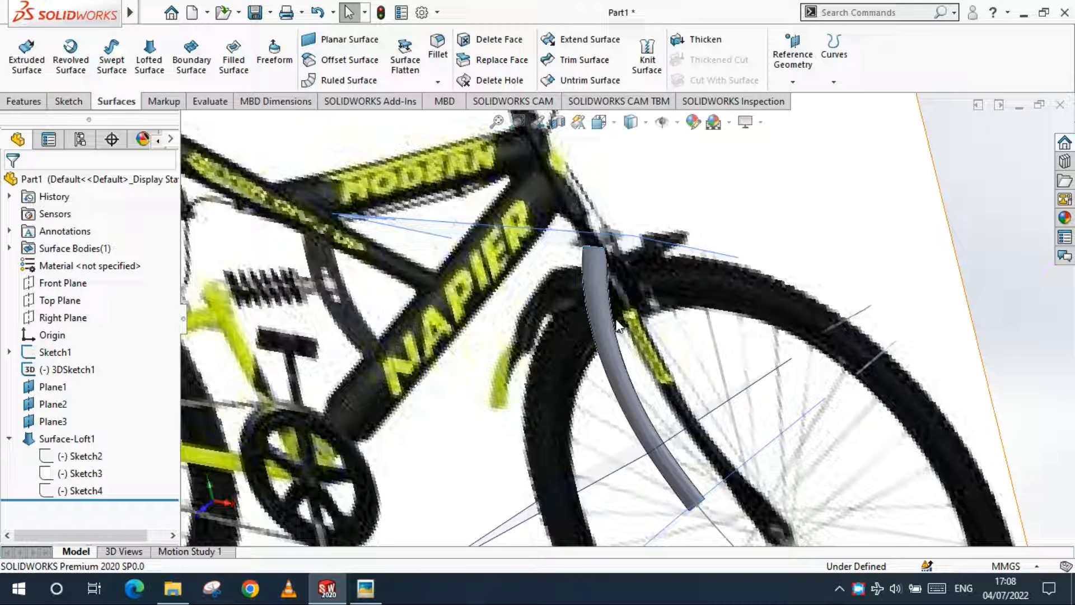
scroll(618, 328, up, 5)
scroll(677, 411, down, 10)
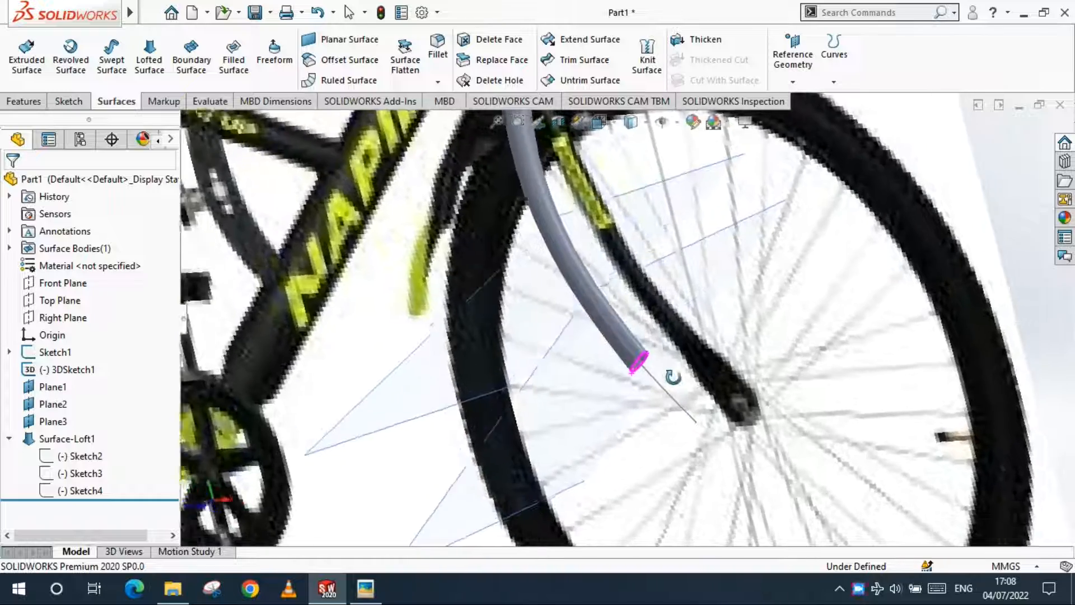
scroll(694, 448, up, 8)
scroll(695, 448, down, 6)
middle_drag(695, 448, 569, 377)
scroll(630, 280, down, 8)
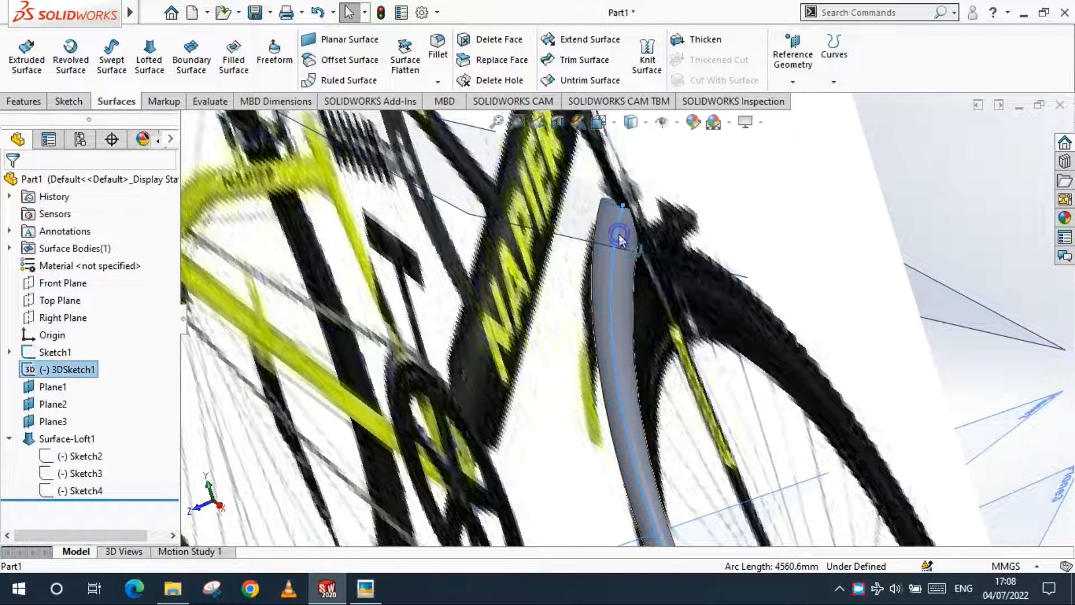
Edit the 3D sketch in the right view, adjust the spline's upper tangent handle and exit the sketch.
right_click(59, 371)
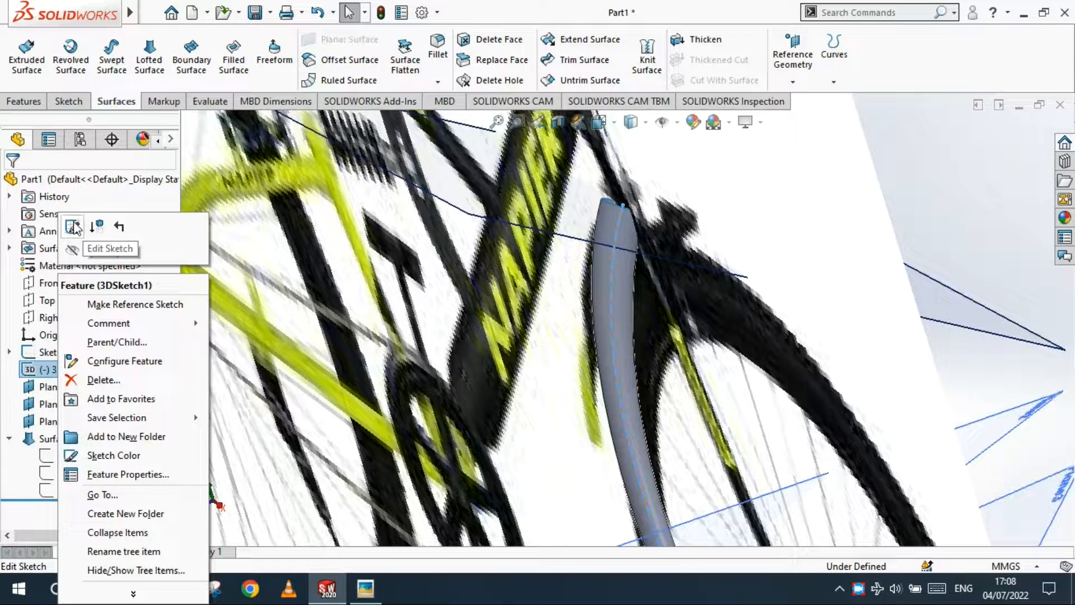
click(227, 224)
key(ctrl+1)
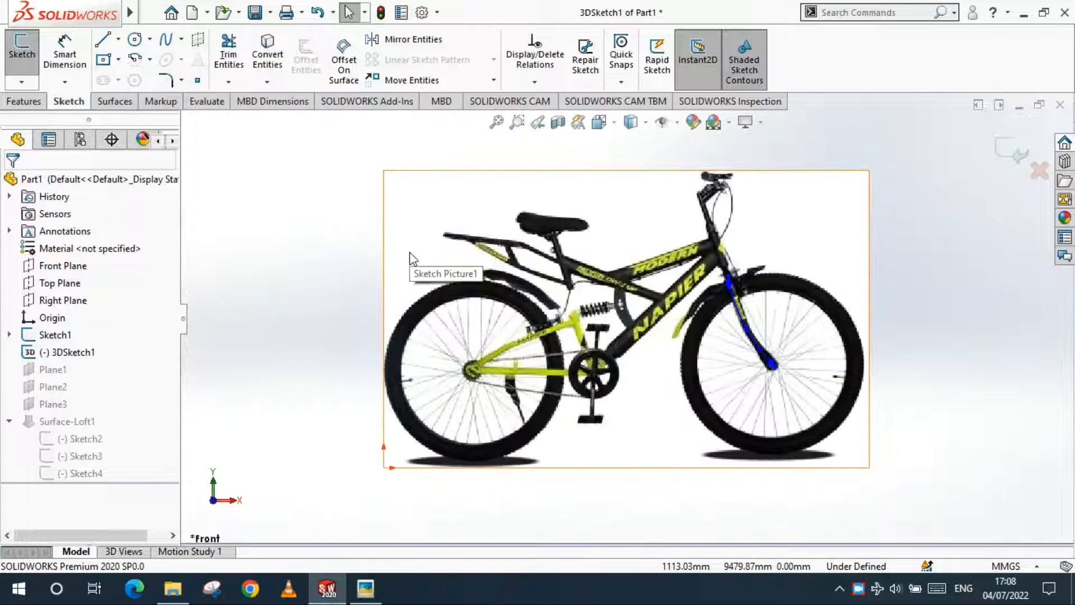
key(ctrl+4)
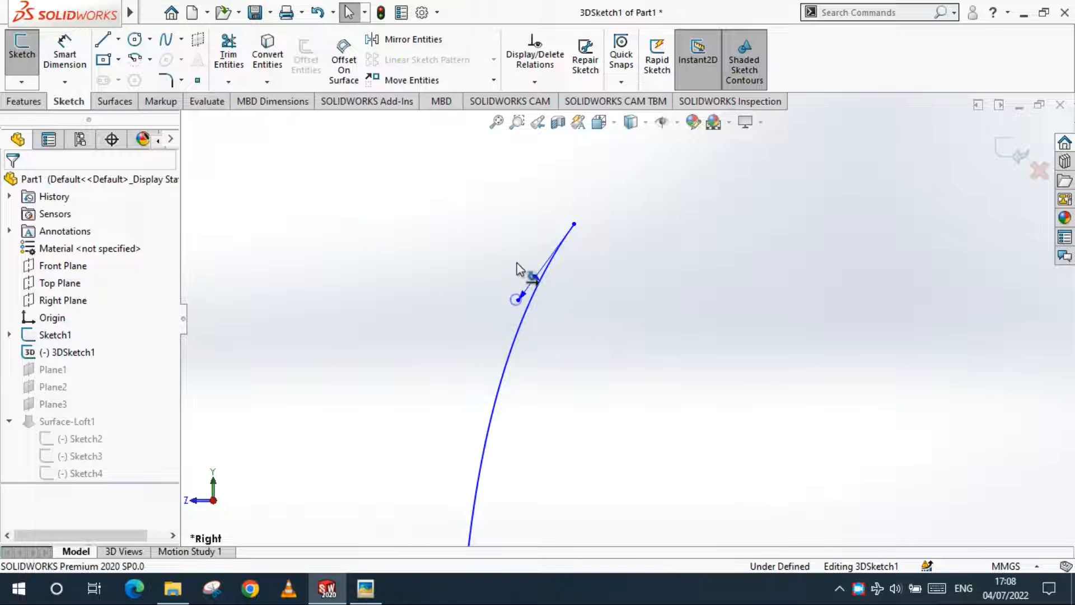
drag(516, 263, 522, 244)
click(1005, 138)
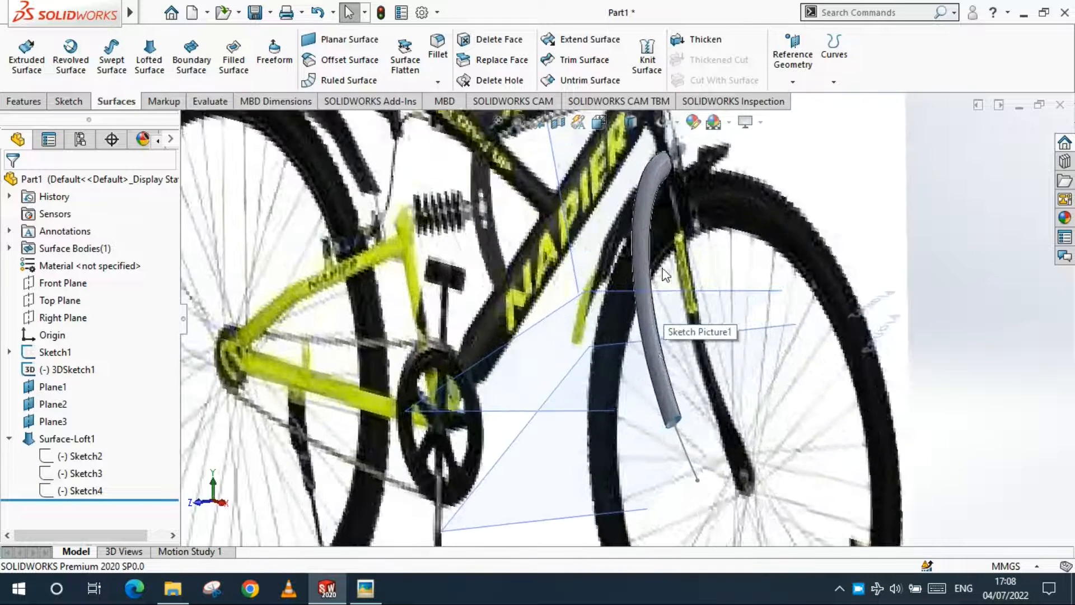
Inspect the reshaped fork leg and review its loft definition without changing it.
middle_drag(665, 275, 622, 280)
scroll(634, 243, down, 2)
scroll(624, 282, down, 2)
middle_drag(624, 347, 644, 390)
click(598, 345)
scroll(598, 344, up, 3)
right_click(68, 438)
click(74, 229)
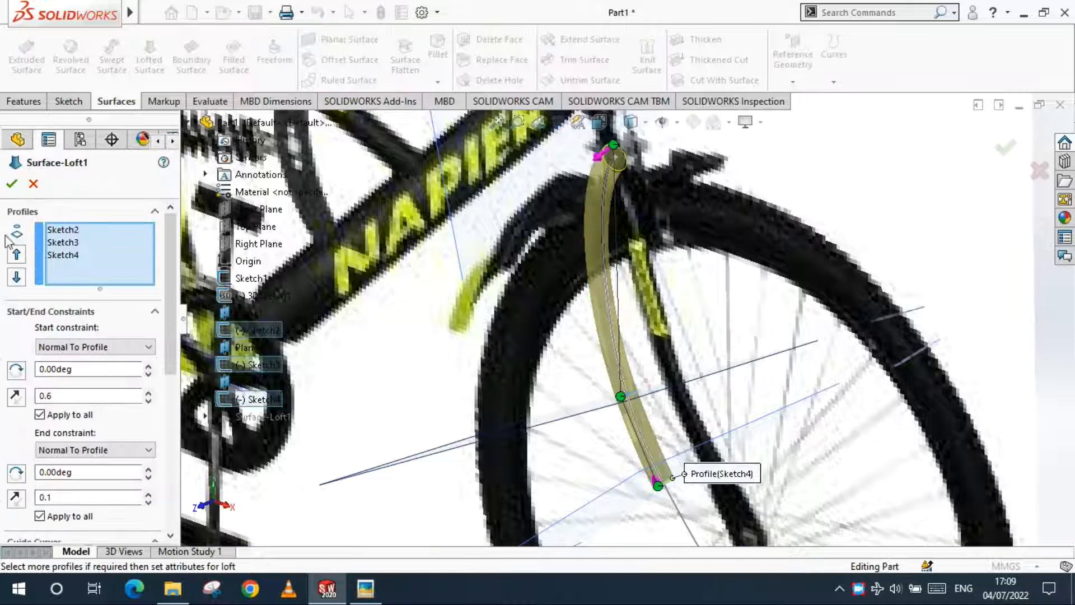
click(33, 183)
Edit the lofted surface, clear its profiles and select the upper circle as the first profile.
right_click(55, 439)
click(70, 231)
right_click(88, 250)
click(112, 259)
click(613, 145)
scroll(632, 395, down, 5)
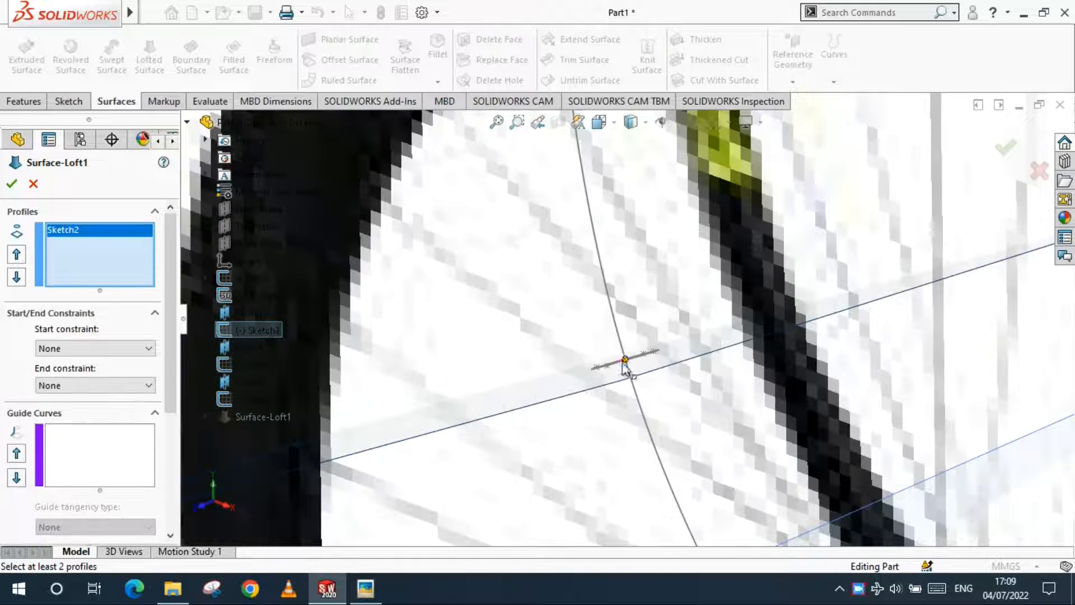
Try different points on the mid-spline ellipse for the second loft profile and remove the picks again.
click(598, 368)
right_click(87, 250)
click(115, 265)
click(613, 363)
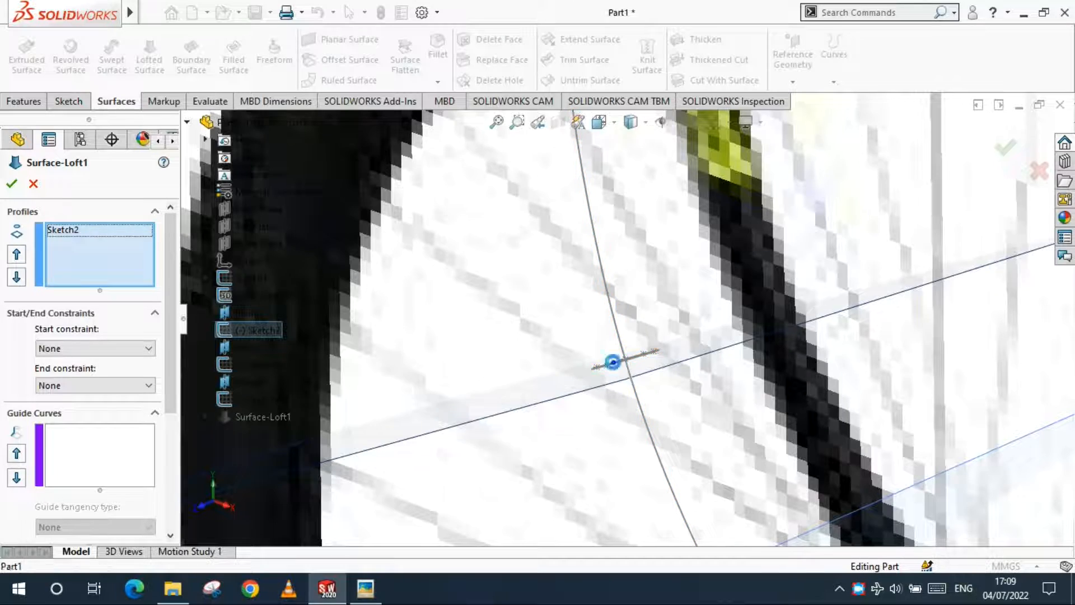
scroll(612, 362, up, 6)
middle_drag(614, 353, 605, 305)
right_click(84, 242)
click(96, 265)
Select the mid-spline ellipse as the second profile and set the start and end constraints to Normal To Profile.
scroll(616, 365, down, 5)
click(616, 365)
scroll(616, 365, up, 8)
scroll(637, 281, down, 6)
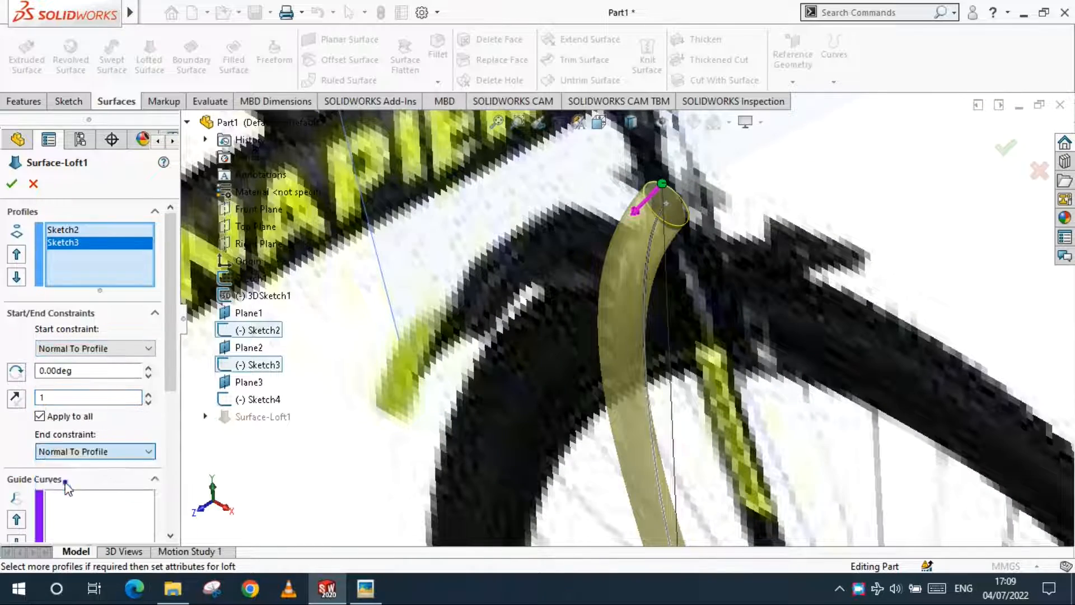
Set the loft's start tangent length to 0.8, start draft angle to 1° and end tangent length to 1.1.
scroll(610, 347, up, 8)
scroll(598, 448, down, 3)
middle_drag(605, 336, 538, 314)
scroll(504, 320, down, 1)
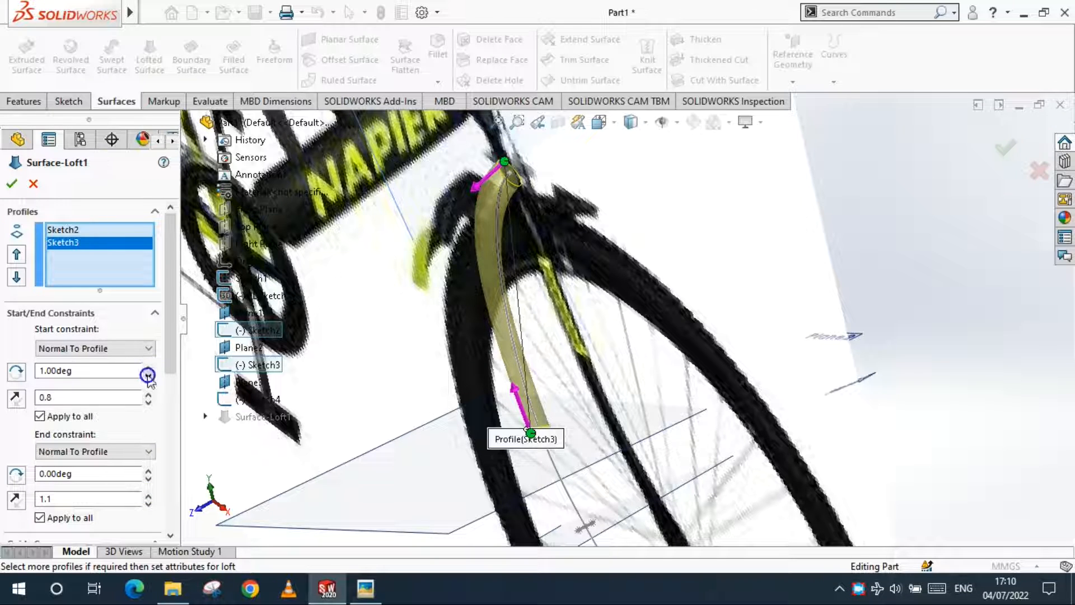
scroll(530, 416, up, 6)
scroll(582, 291, down, 6)
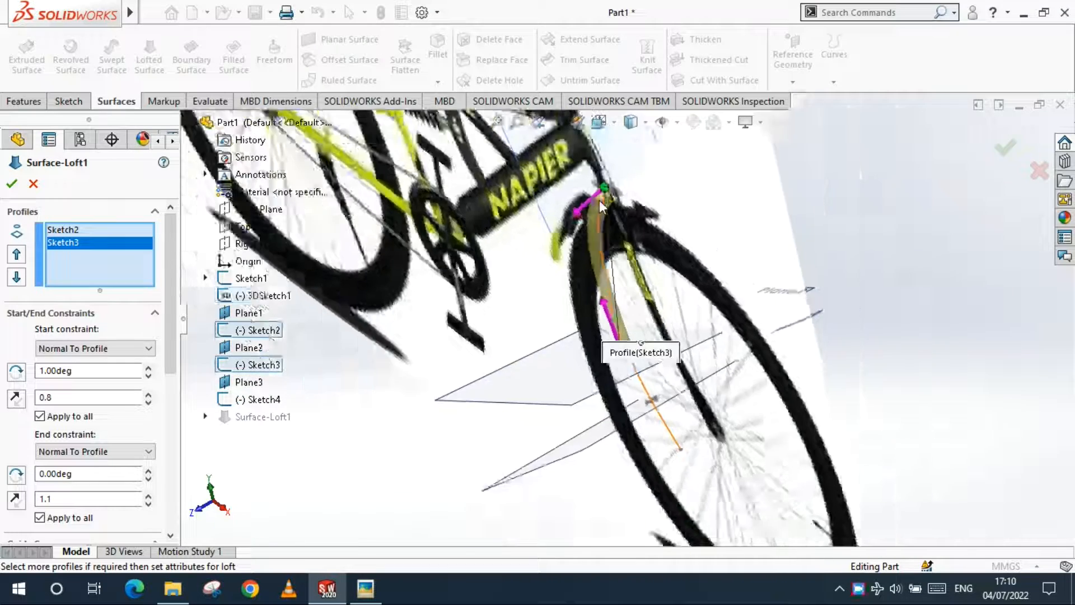
Adjust the loft connector on the upper circle and accept the loft through the two profiles.
drag(612, 201, 634, 231)
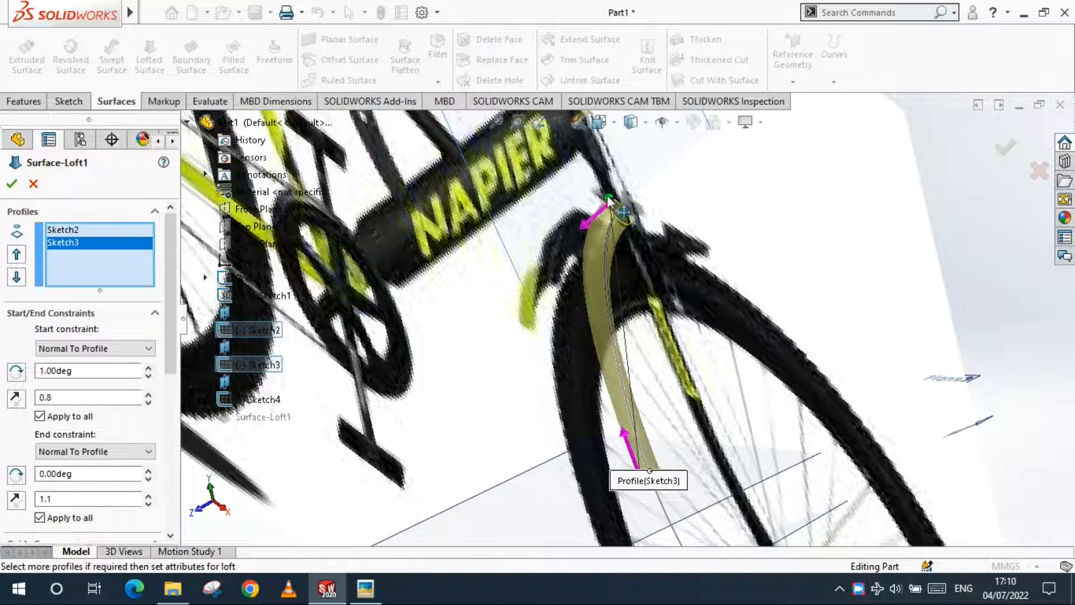
scroll(689, 504, down, 5)
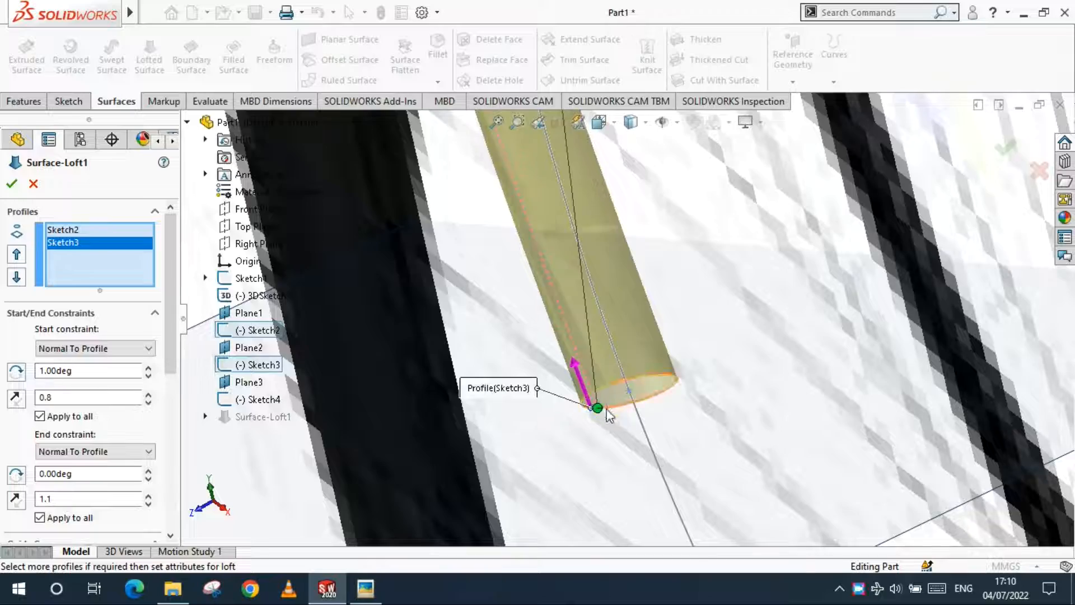
scroll(625, 403, up, 6)
scroll(595, 276, up, 3)
mouse_move(595, 276)
middle_down()
mouse_move(526, 221)
mouse_move(653, 267)
mouse_move(594, 252)
mouse_move(547, 262)
mouse_move(577, 269)
middle_up()
scroll(591, 252, down, 3)
scroll(590, 252, down, 2)
scroll(577, 269, up, 2)
Reopen the two-profile loft and check its shape and connector alignment at both ends.
right_click(32, 458)
click(43, 226)
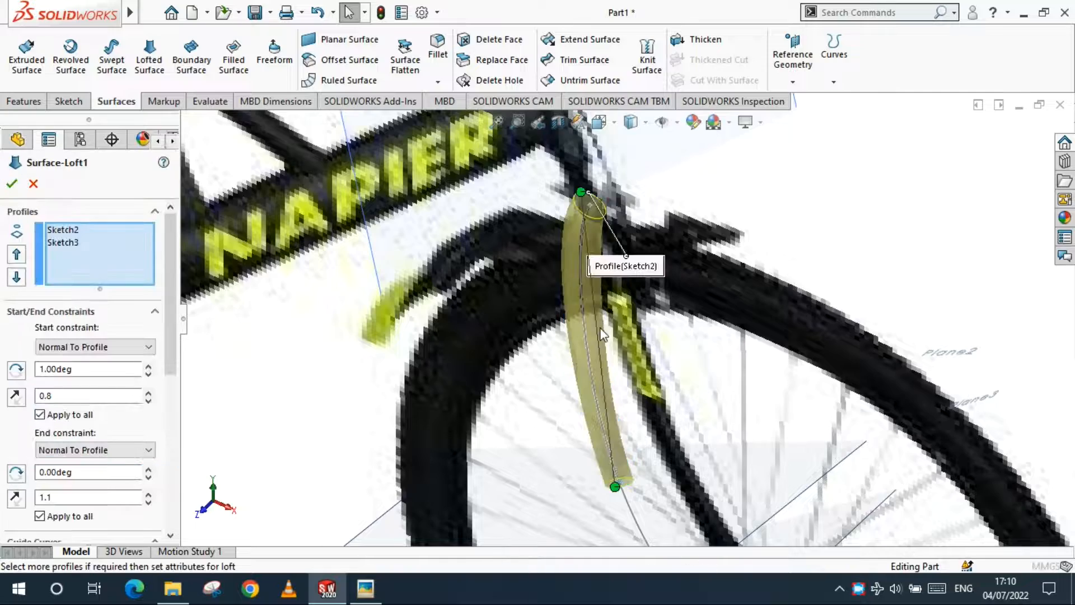
scroll(627, 269, down, 4)
scroll(595, 224, up, 2)
scroll(595, 224, up, 2)
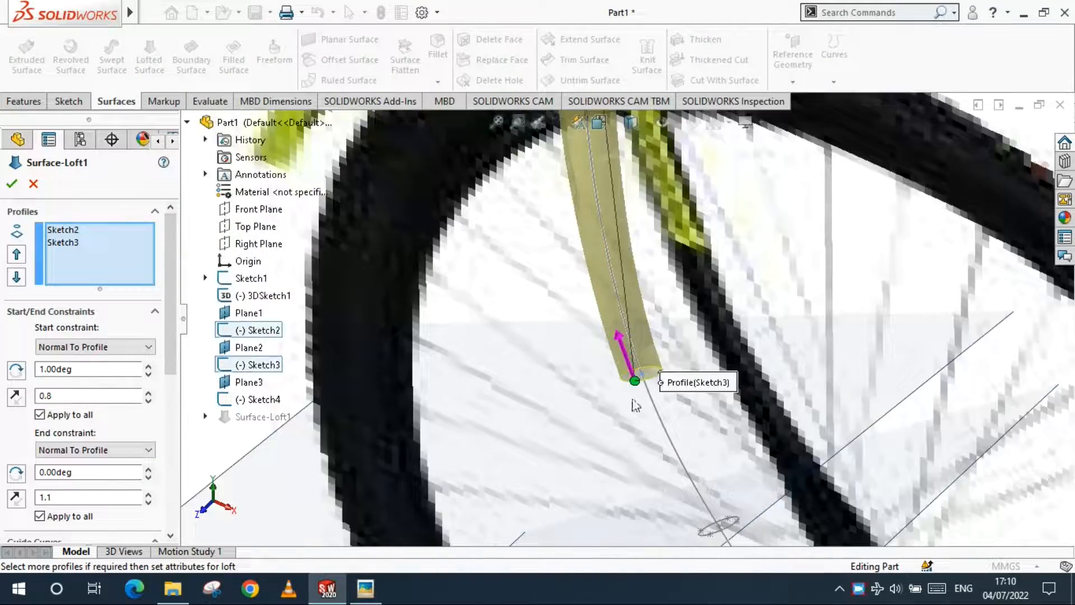
scroll(633, 402, down, 5)
scroll(599, 295, up, 5)
middle_drag(600, 296, 634, 223)
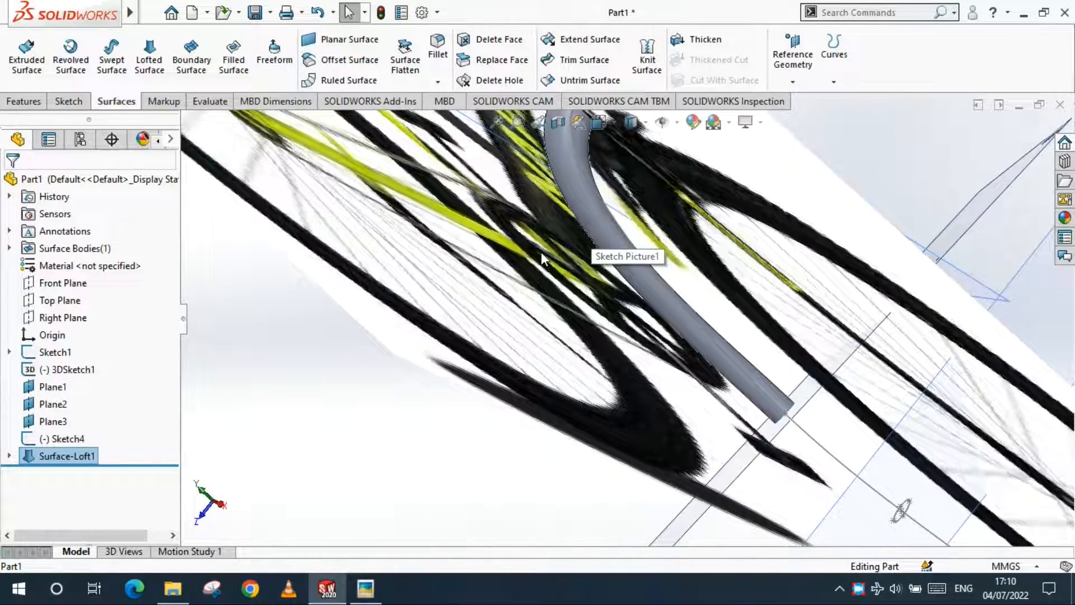
Reopen the first surface loft, adjust its end tangent length to 1.6 with start tangent length 0.8, and accept it.
click(9, 455)
right_click(72, 473)
right_click(50, 456)
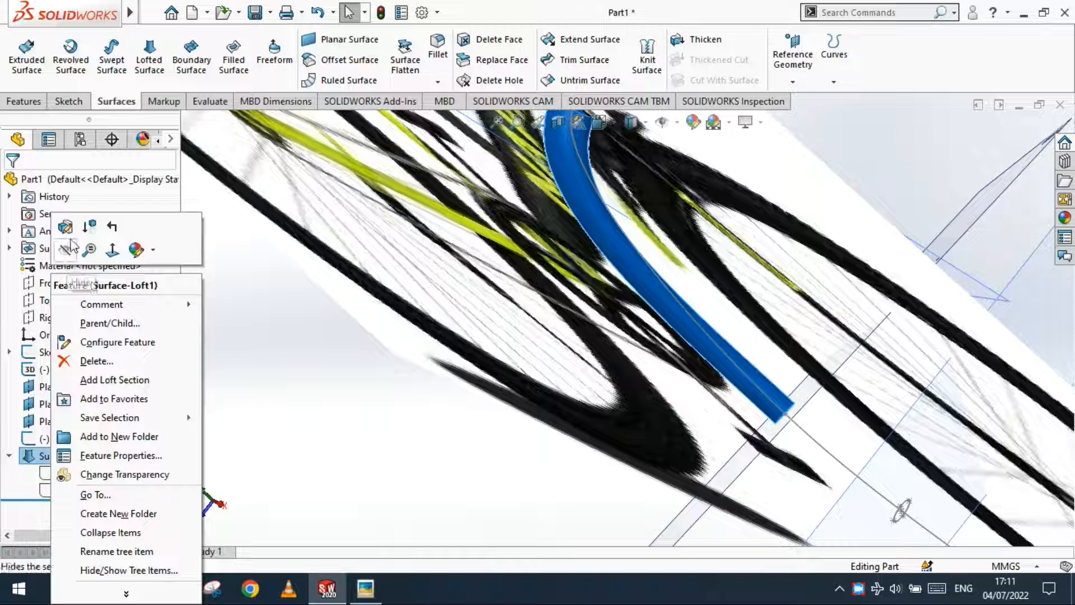
click(66, 225)
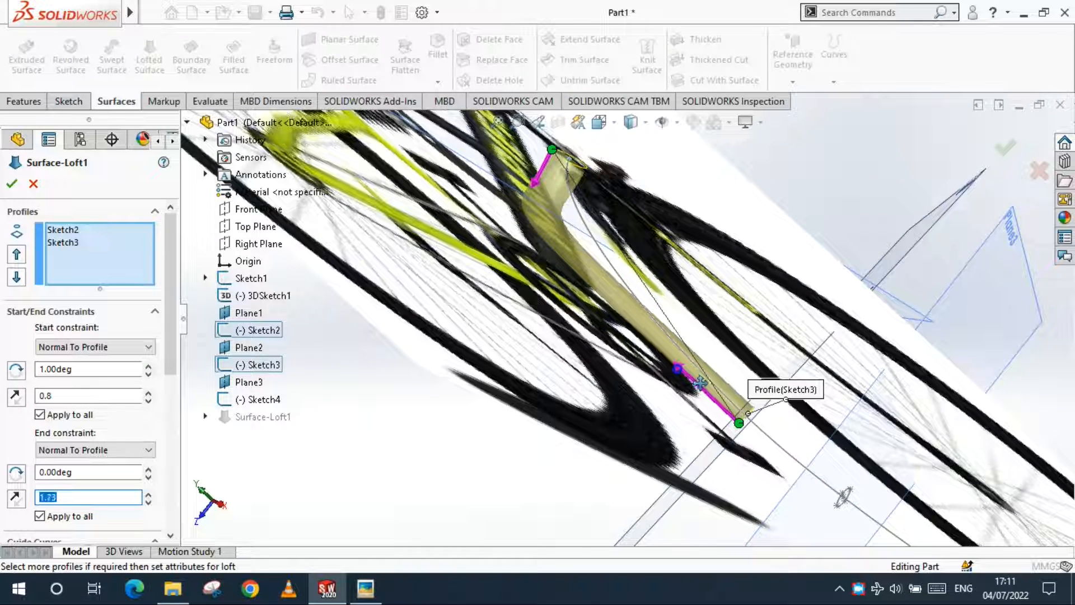
drag(698, 381, 695, 383)
mouse_move(534, 192)
mouse_down()
mouse_move(531, 203)
mouse_move(536, 178)
mouse_up()
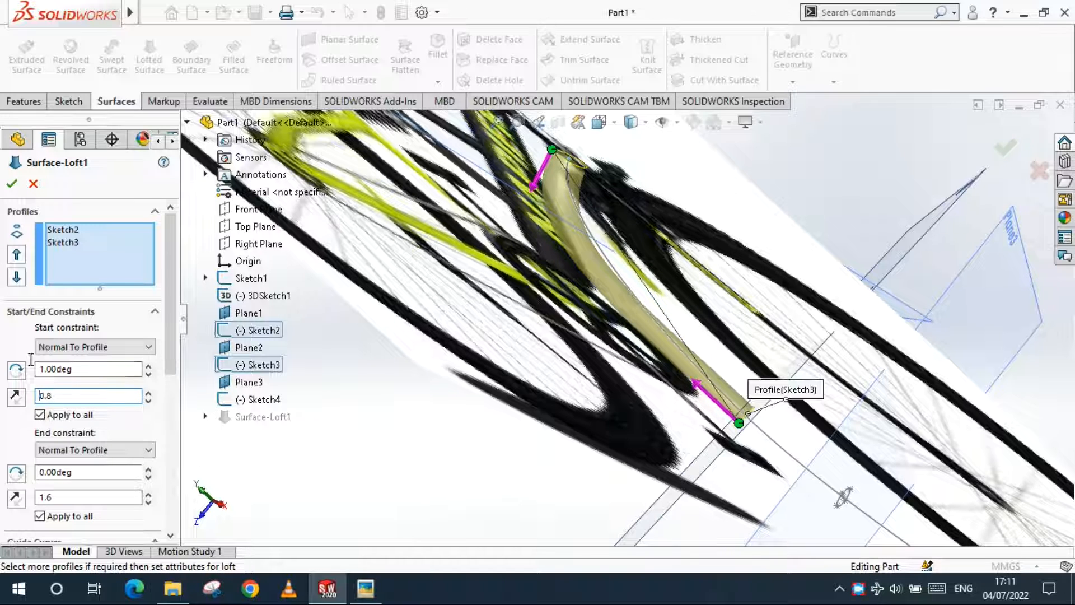
middle_drag(381, 444, 467, 235)
scroll(467, 234, down, 4)
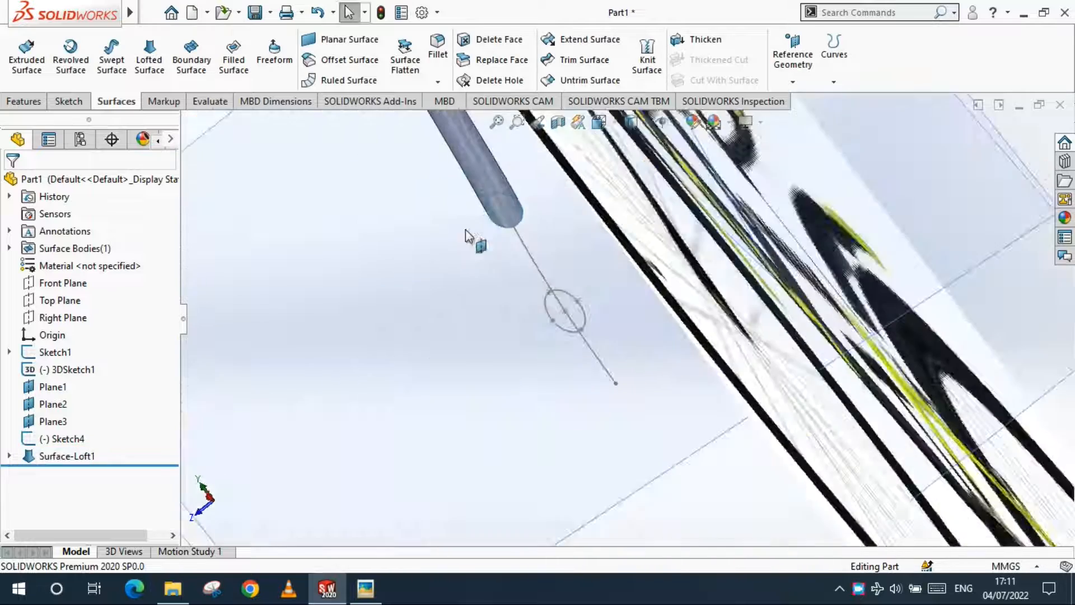
Edit the first loft's lower profile sketch, enlarge the ellipse slightly from its outer point, and exit the sketch.
click(9, 456)
right_click(80, 489)
click(92, 290)
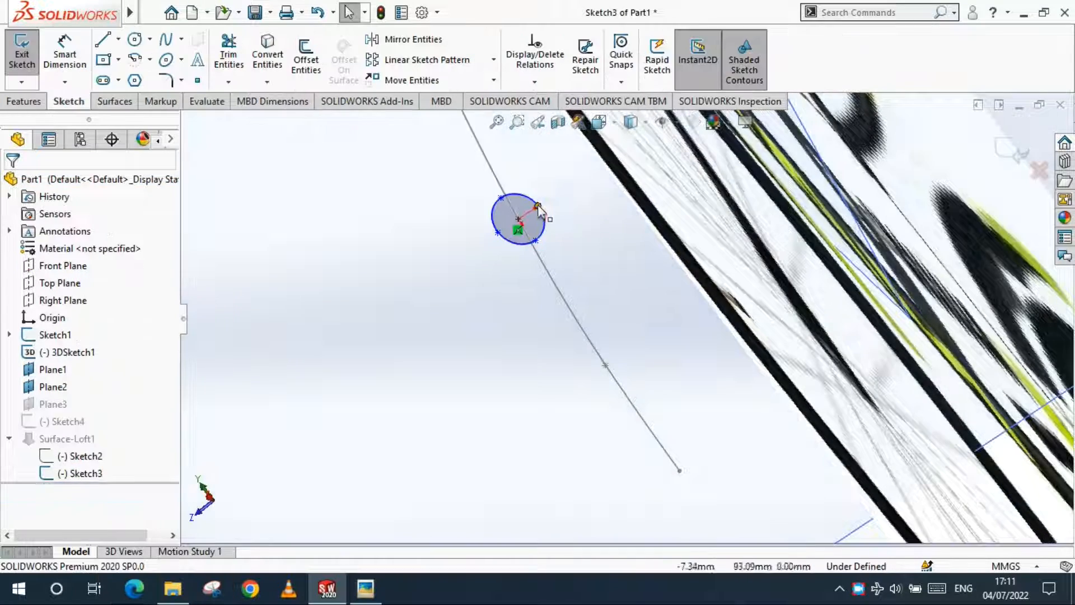
drag(538, 206, 545, 204)
click(1011, 147)
click(487, 134)
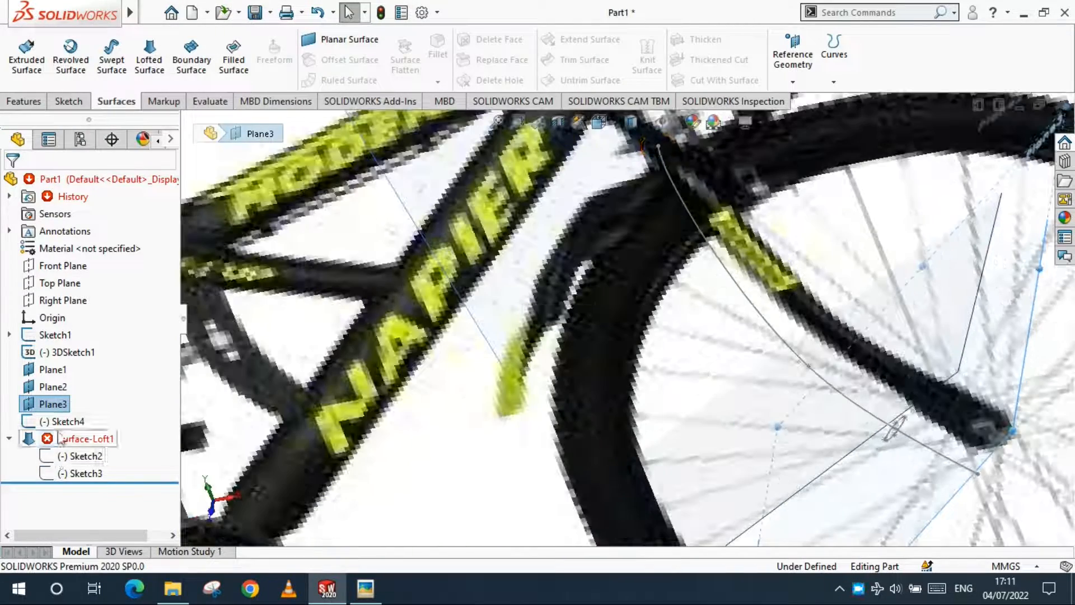
Edit the failed first loft and reselect the upper circle and the mid-spline ellipse as its profiles.
right_click(78, 439)
click(71, 137)
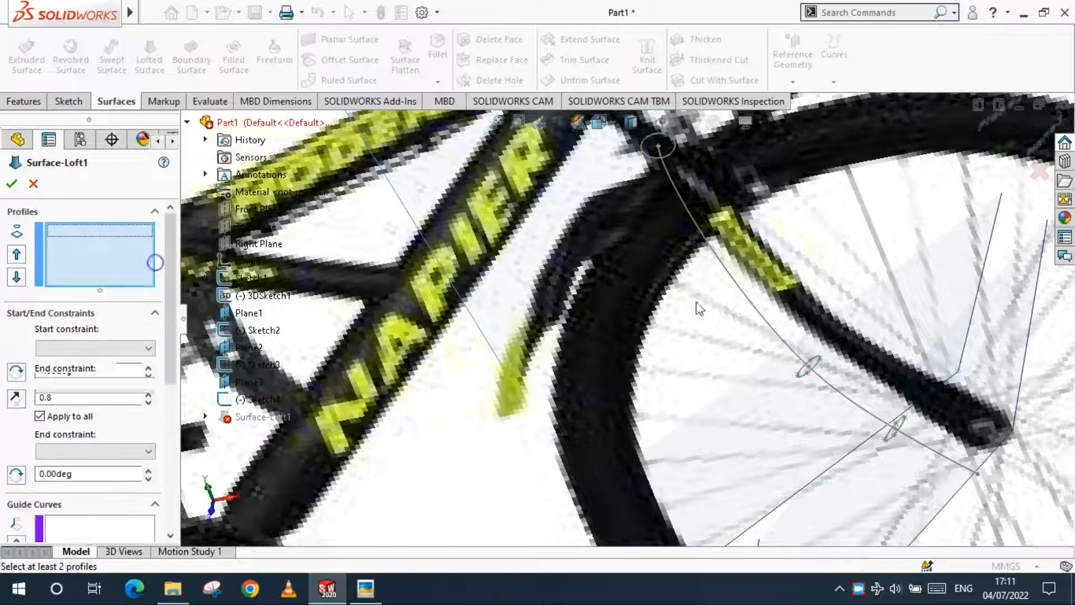
middle_drag(700, 309, 666, 336)
scroll(594, 235, down, 2)
click(516, 236)
scroll(746, 436, down, 3)
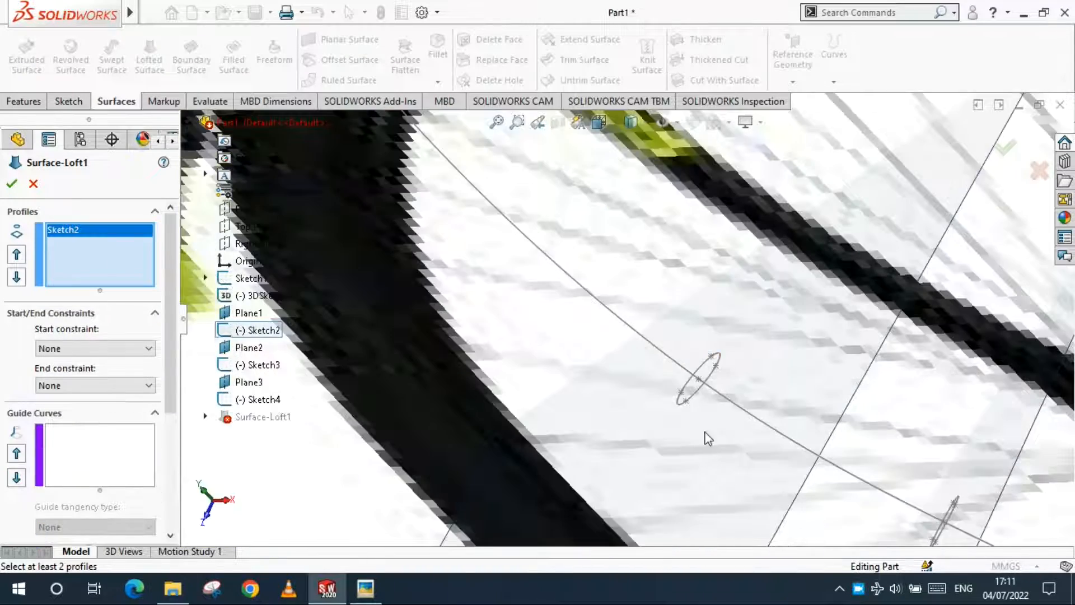
click(685, 404)
scroll(616, 381, up, 3)
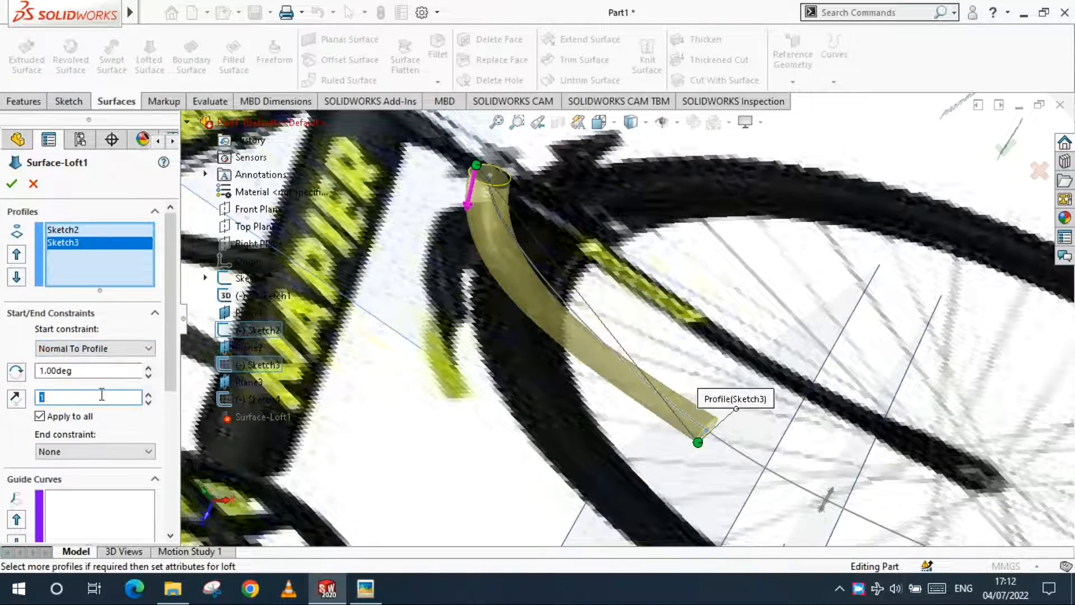
Set the loft's start and end constraints to Normal To Profile with 1° start draft and tangent lengths of 1, and accept it.
click(63, 485)
scroll(476, 364, up, 3)
middle_drag(481, 387, 525, 429)
scroll(560, 402, down, 3)
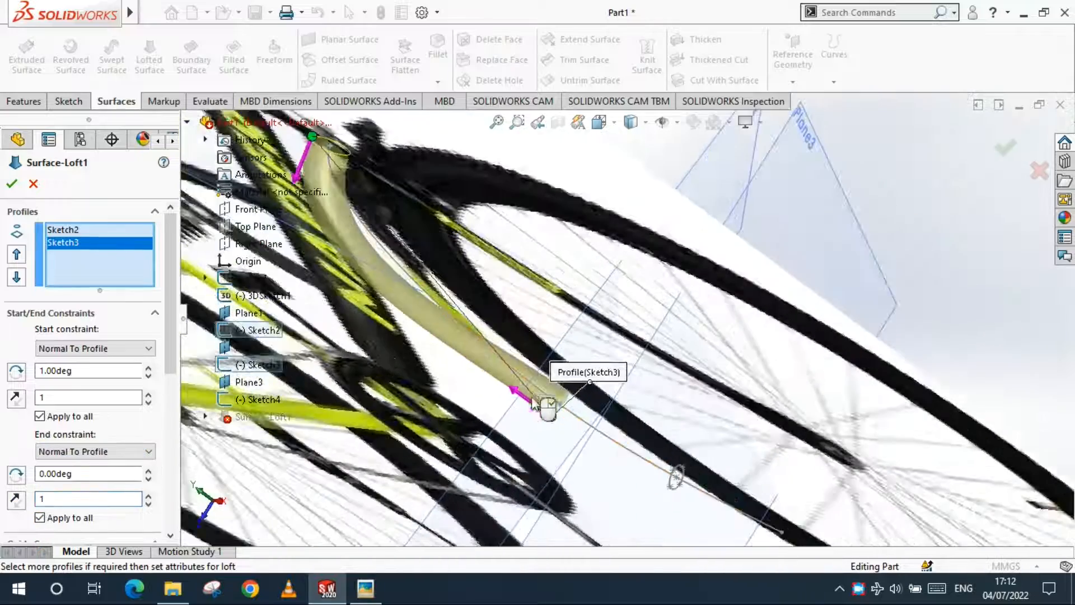
click(9, 184)
scroll(668, 314, up, 3)
middle_drag(668, 316, 499, 365)
scroll(730, 298, down, 3)
scroll(499, 365, up, 5)
scroll(392, 376, down, 5)
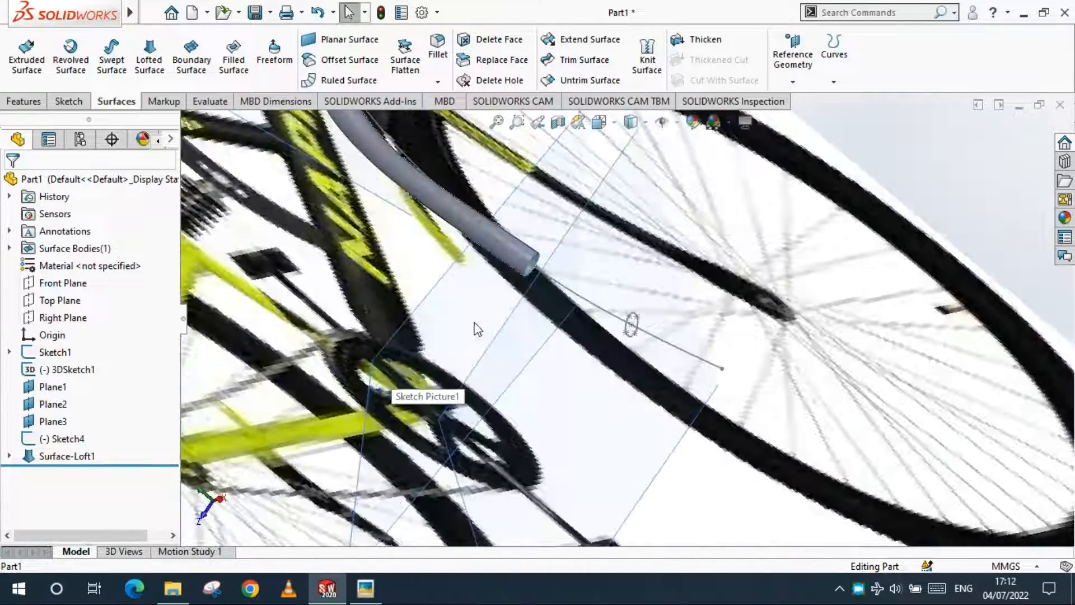
Begin a second surface loft from the first loft's open lower edge to the next ellipse along the spline.
click(164, 71)
scroll(498, 249, down, 2)
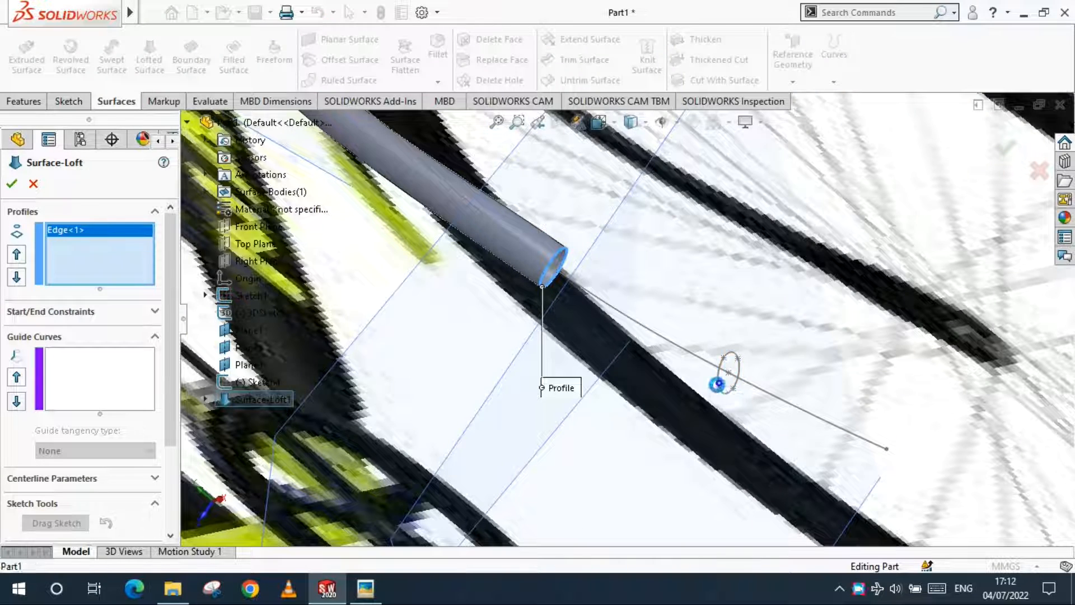
click(717, 385)
scroll(703, 371, down, 2)
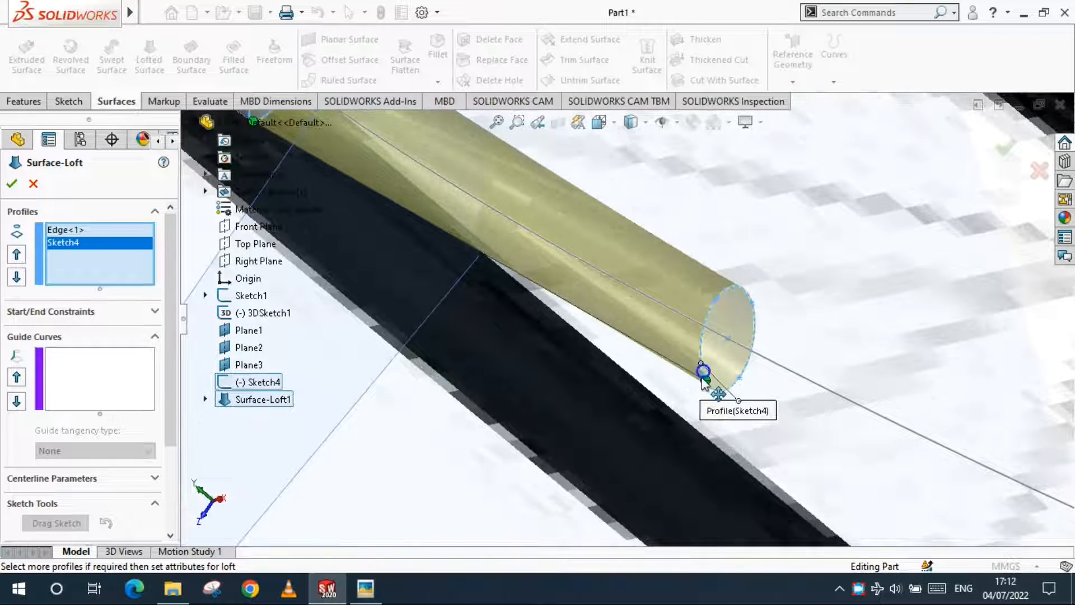
scroll(570, 332, up, 2)
Set the second loft's start constraint to Tangency To Face and end constraint to Normal To Profile, and accept it.
click(65, 312)
click(58, 346)
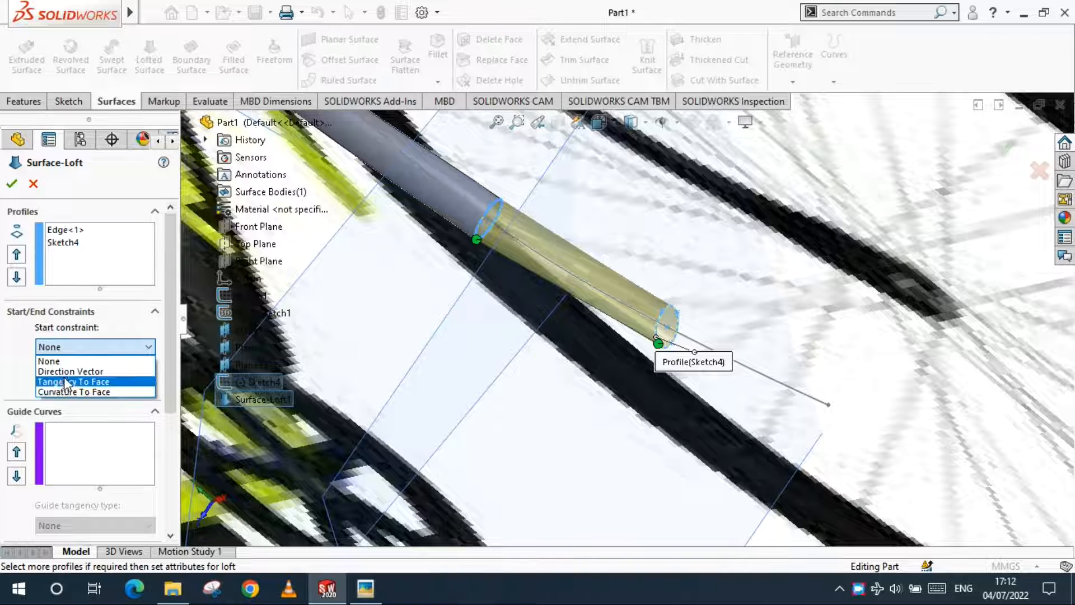
click(66, 382)
click(82, 424)
click(84, 458)
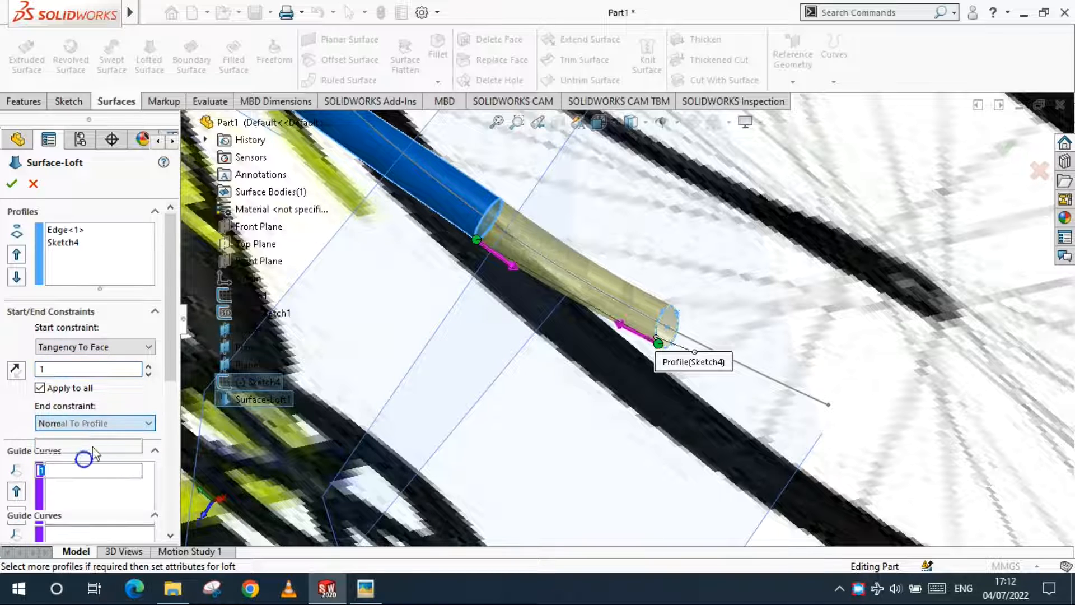
click(12, 184)
scroll(712, 332, up, 4)
scroll(703, 339, down, 1)
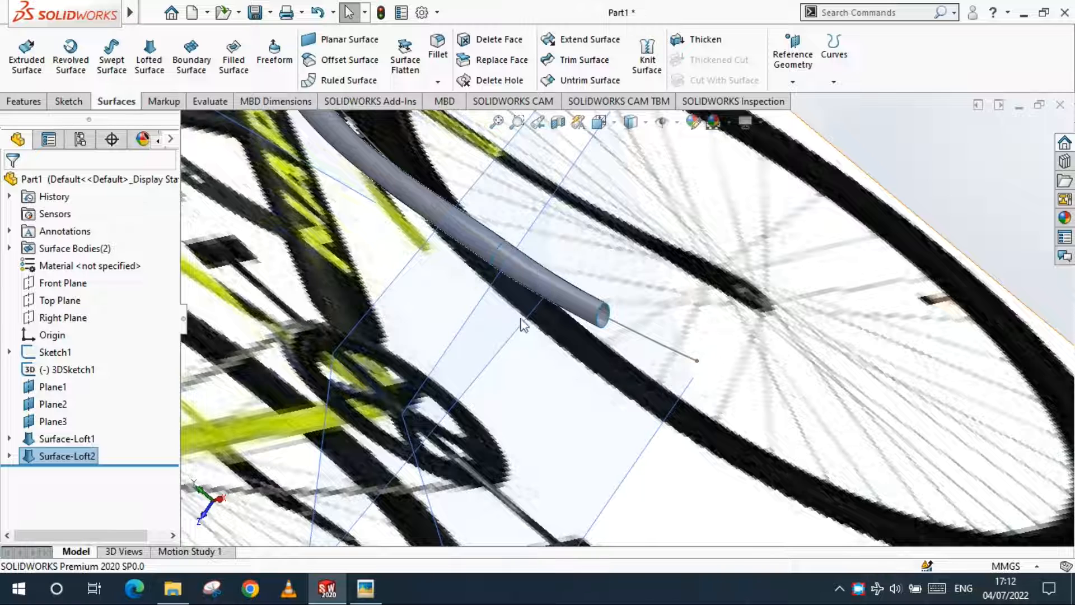
Create a reference plane perpendicular to the 3D spline at its lower endpoint.
click(654, 339)
scroll(705, 60, up, 2)
click(642, 60)
click(640, 98)
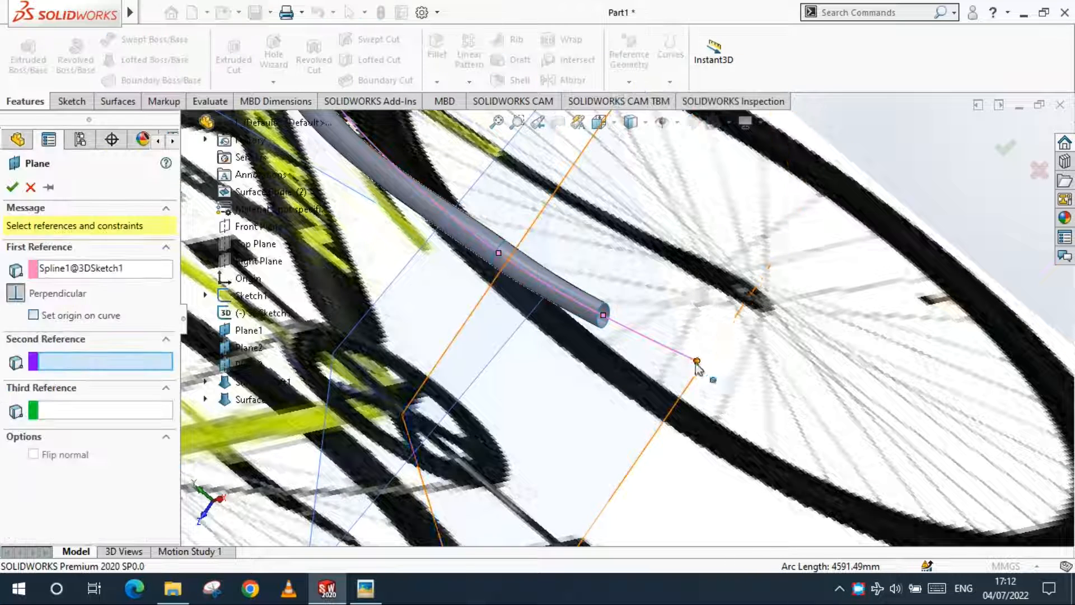
click(697, 361)
click(12, 187)
Sketch a flat ellipse on the new plane, centred on the spline endpoint, with radii of about 171 mm and 28.5 mm.
click(71, 101)
click(21, 56)
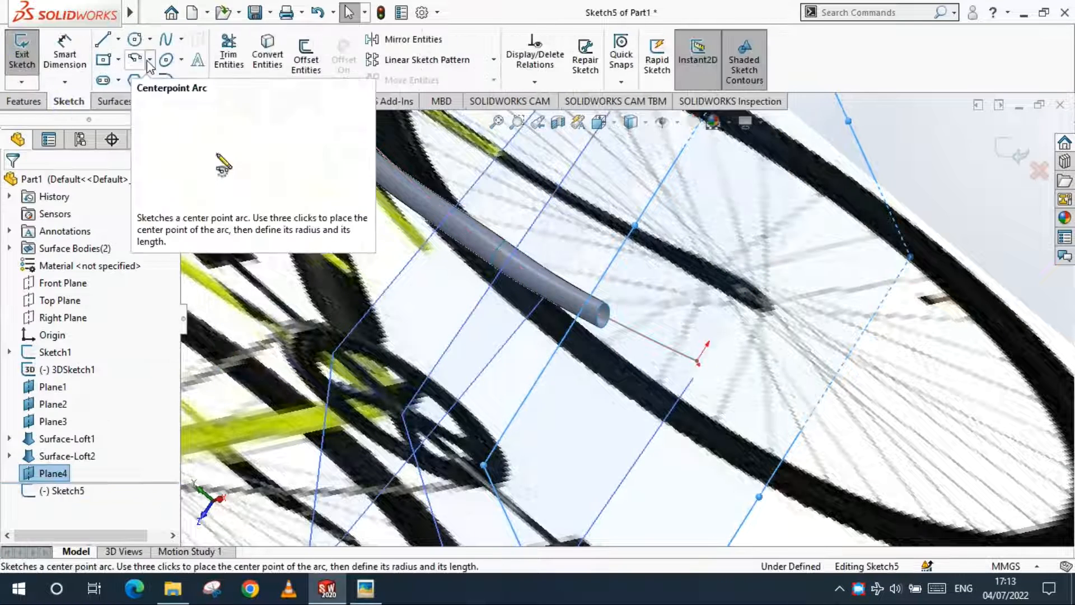
click(166, 60)
key(ctrl+8)
scroll(598, 376, down, 8)
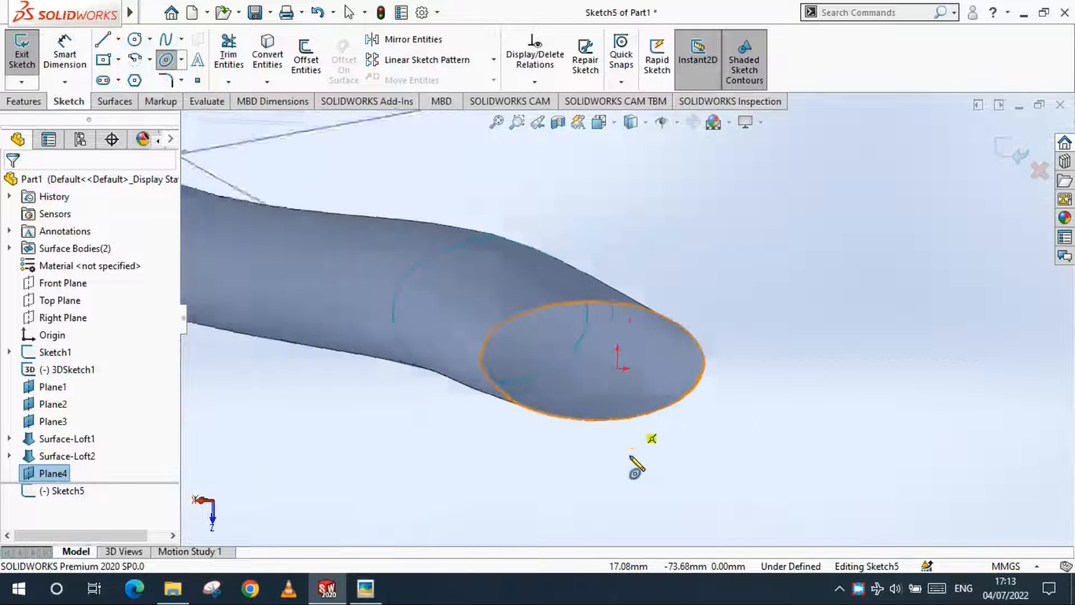
scroll(636, 465, down, 2)
click(614, 343)
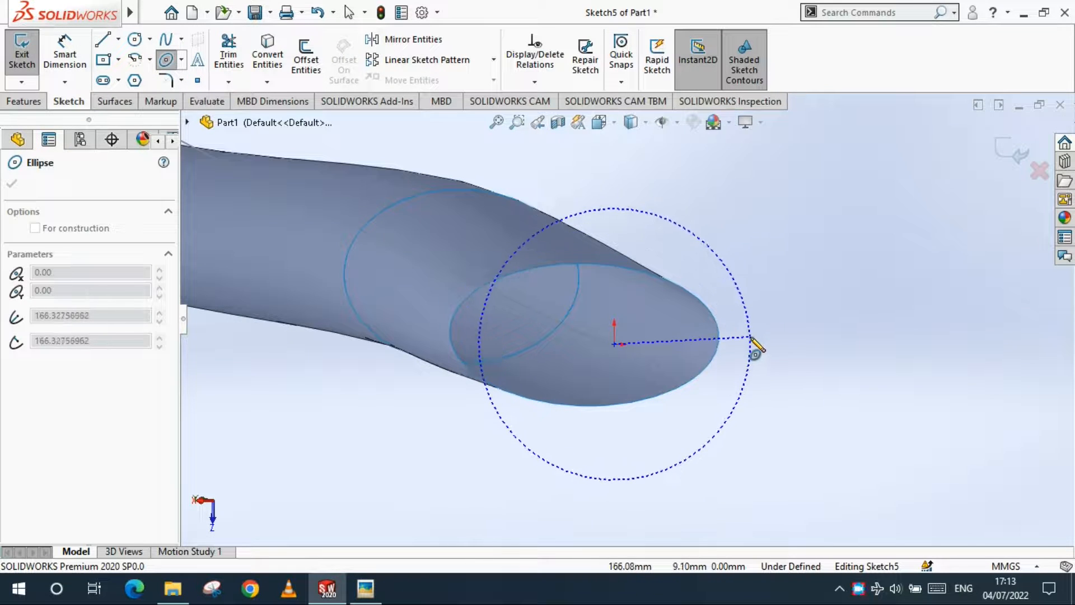
click(711, 364)
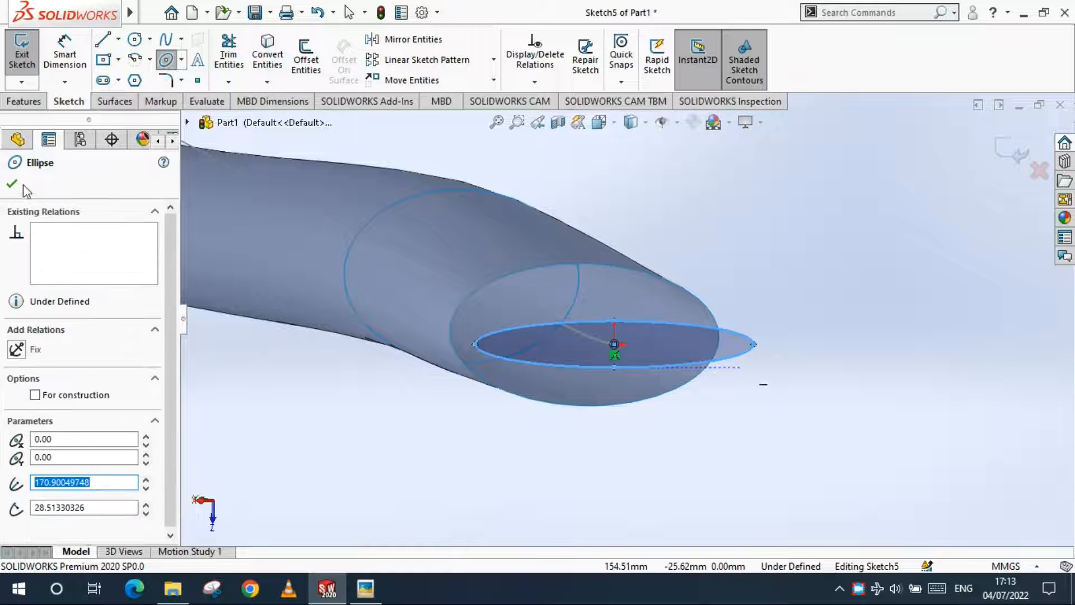
click(14, 185)
click(1017, 152)
Begin a third surface loft from the second loft's open edge to the flat ellipse at the spline's end.
middle_drag(407, 445, 598, 280)
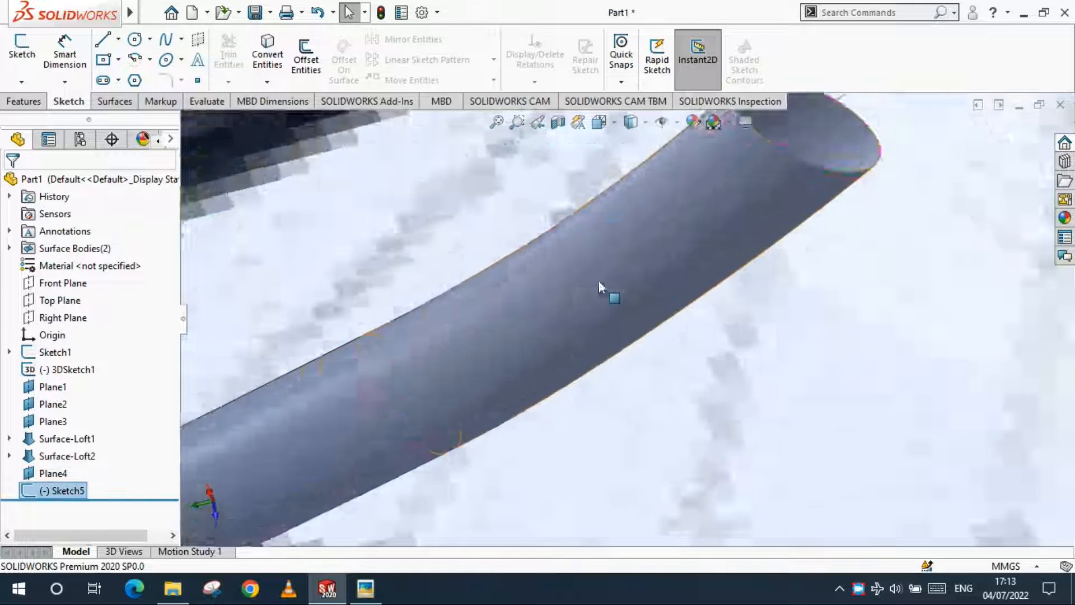
scroll(740, 200, up, 3)
click(110, 102)
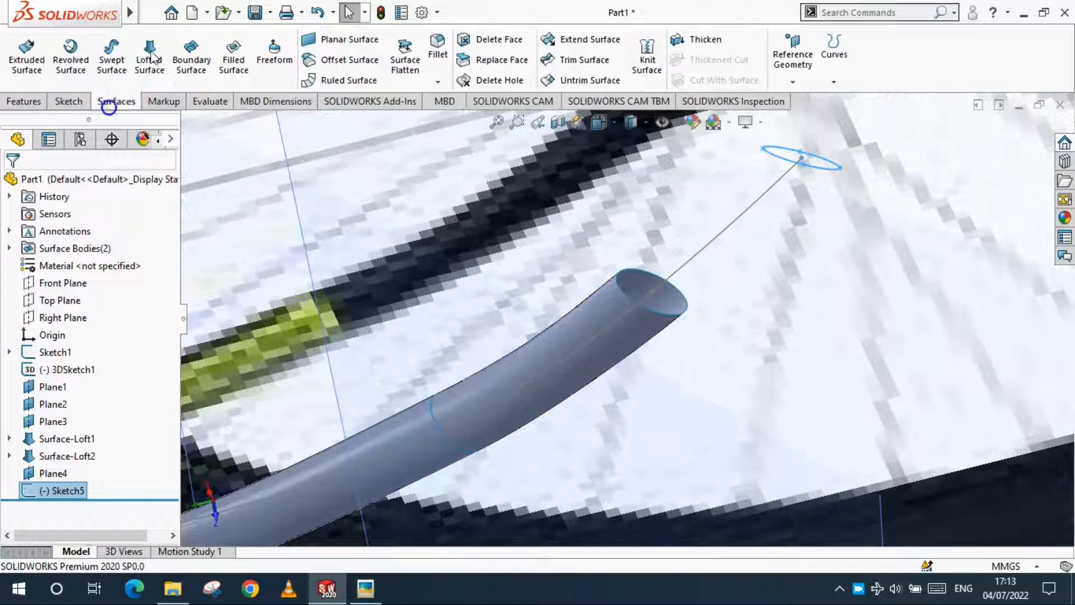
click(651, 310)
right_click(82, 243)
click(112, 251)
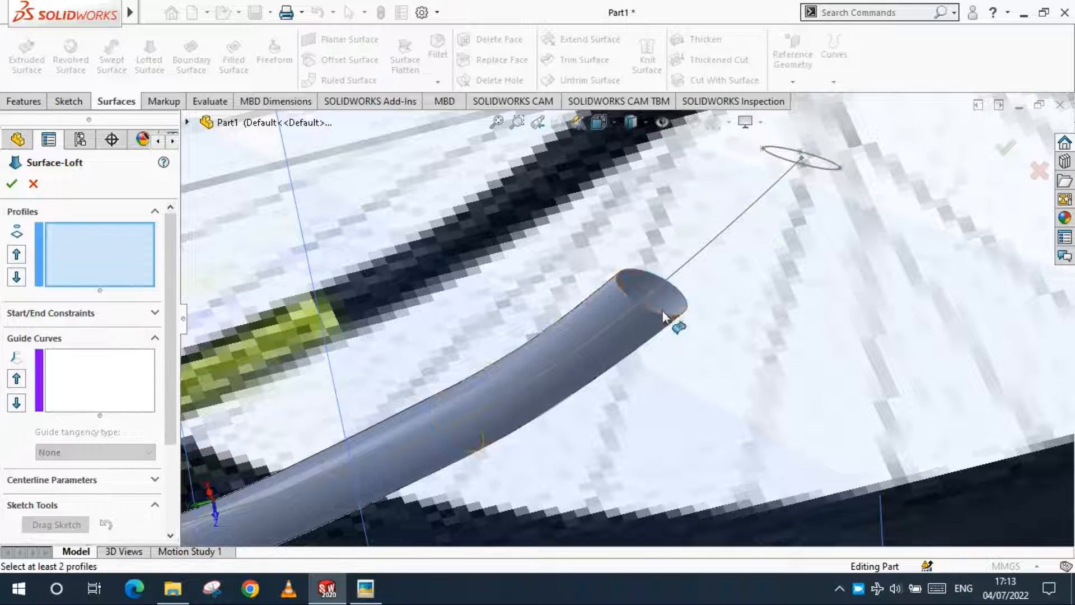
click(810, 167)
Set the third loft to Tangency To Face at the start and Normal To Profile at the end with end tangent length 1.1, and accept it.
click(71, 313)
click(90, 348)
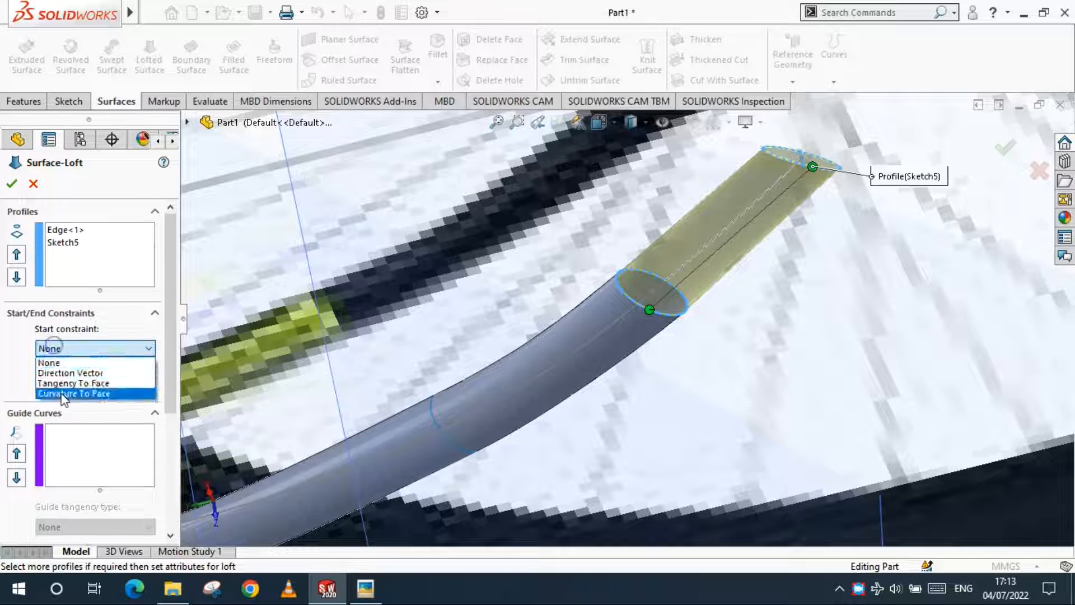
click(67, 398)
click(72, 384)
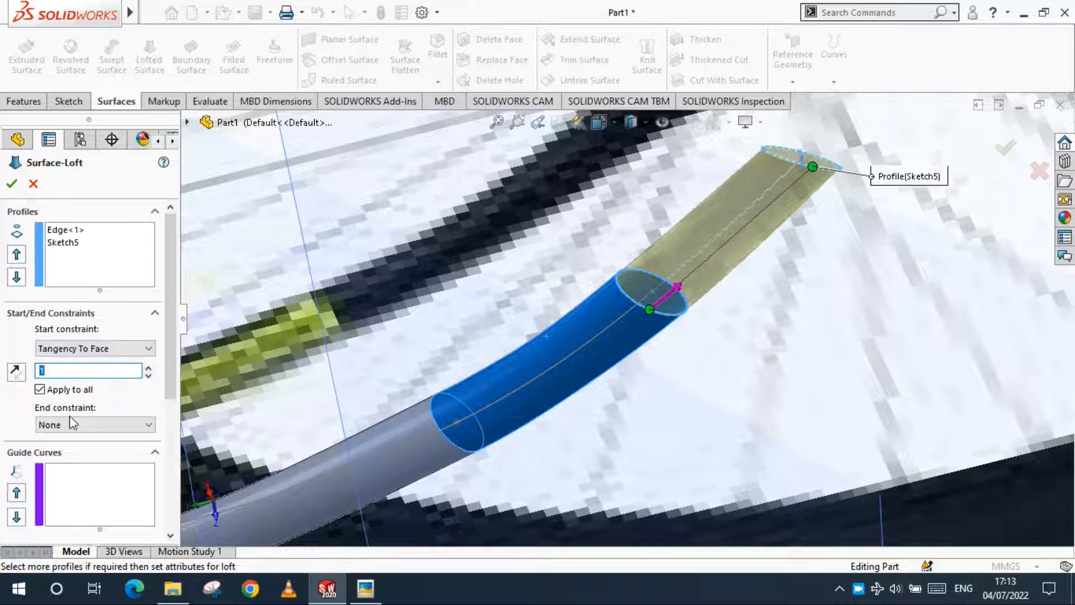
click(66, 460)
key(Return)
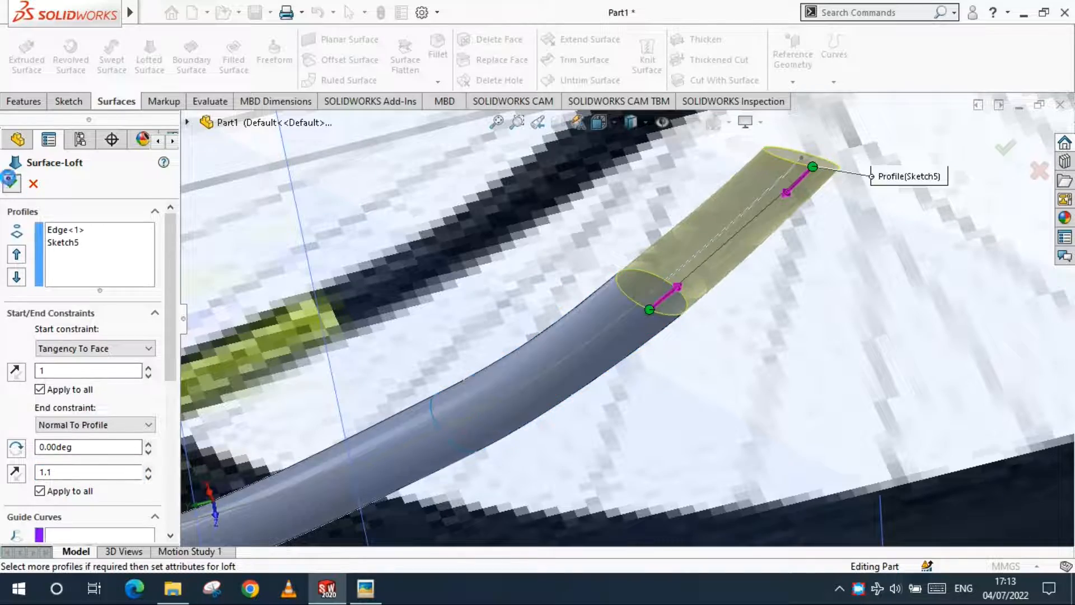
scroll(392, 392, up, 5)
scroll(919, 387, down, 6)
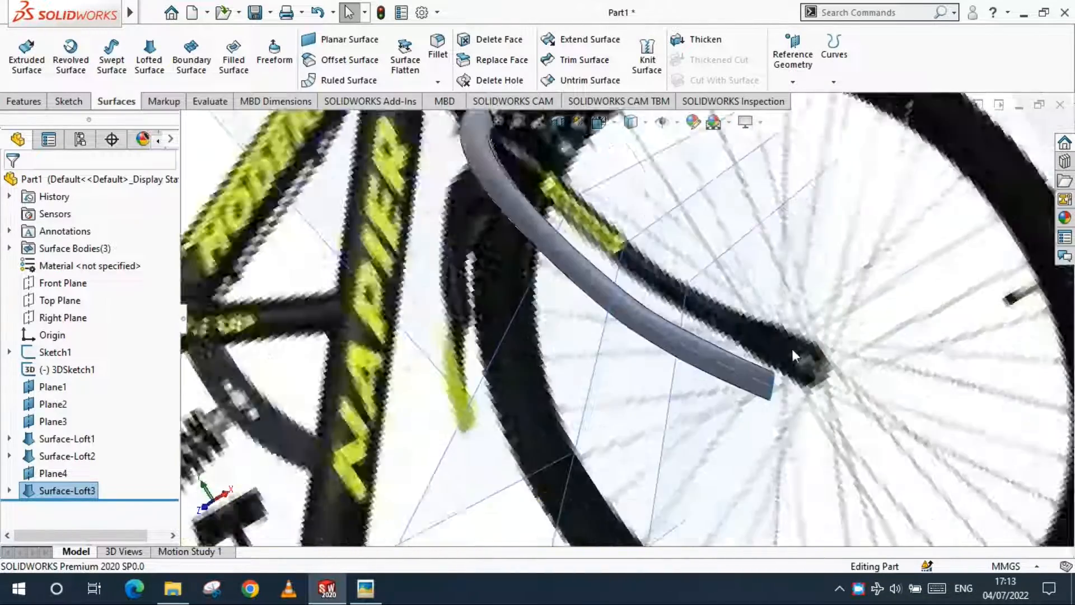
Edit the third loft's ellipse sketch and stretch its major radius to about 206 mm.
scroll(678, 422, up, 5)
scroll(669, 347, down, 8)
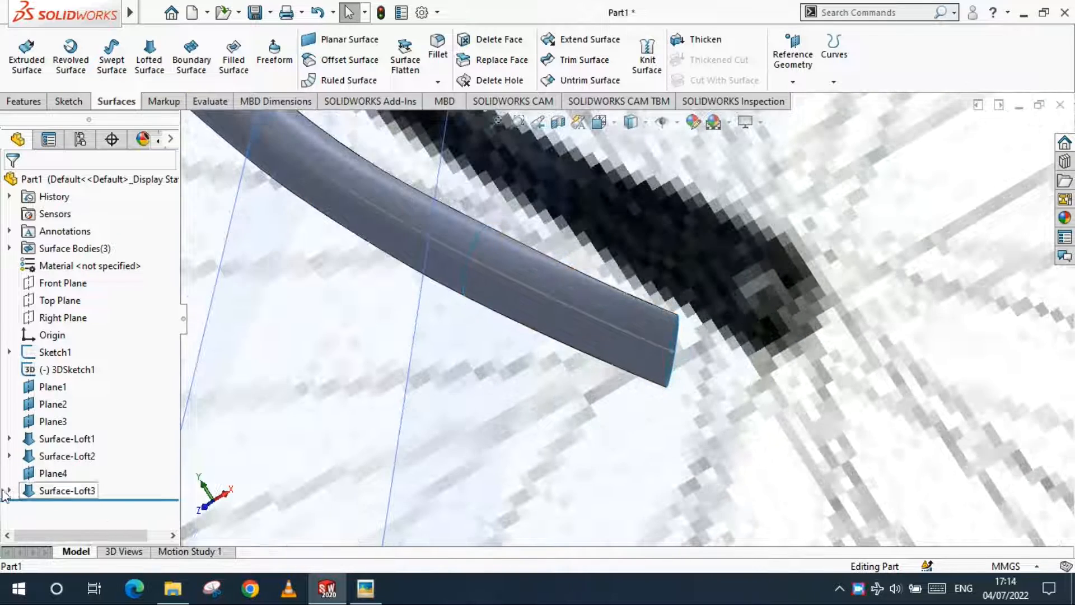
click(9, 491)
click(68, 508)
scroll(679, 335, down, 6)
drag(668, 266, 675, 246)
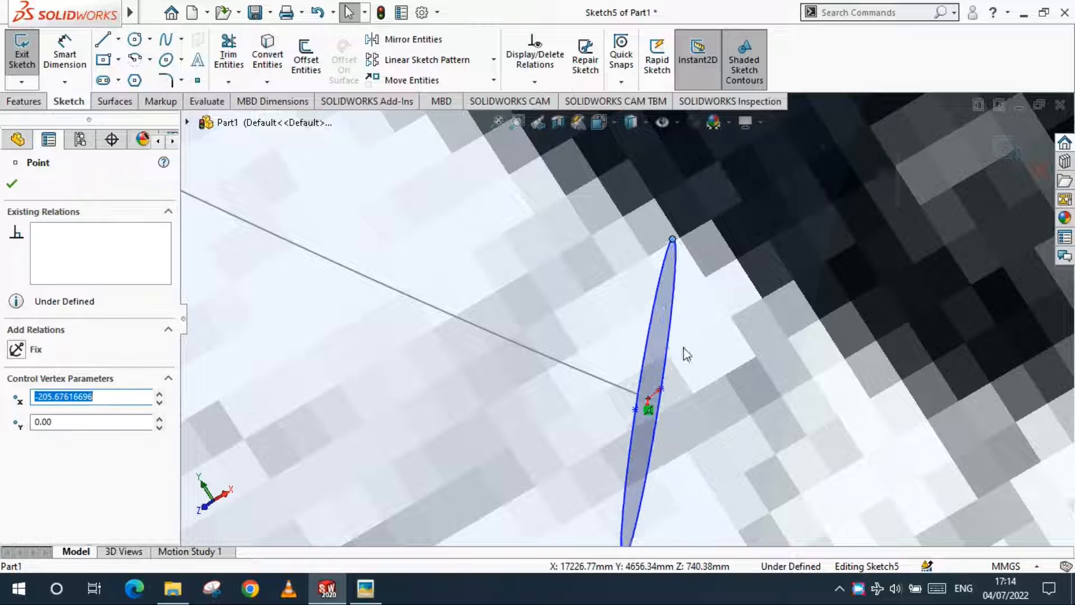
scroll(689, 356, up, 3)
click(11, 182)
click(1013, 150)
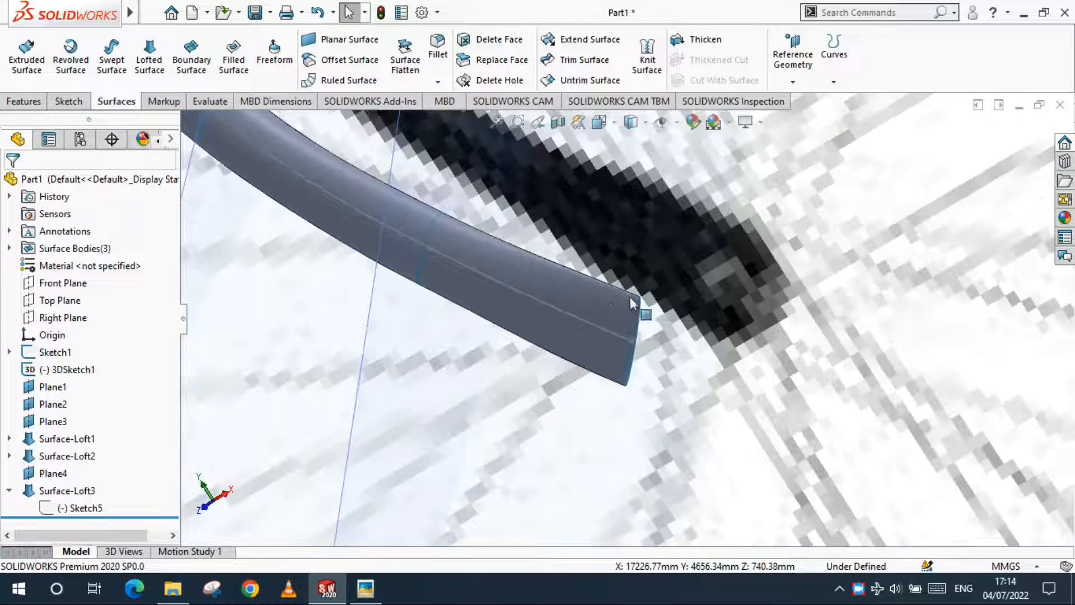
Edit the third surface loft, set its end tangent length to 2, and accept the change.
click(40, 492)
right_click(47, 496)
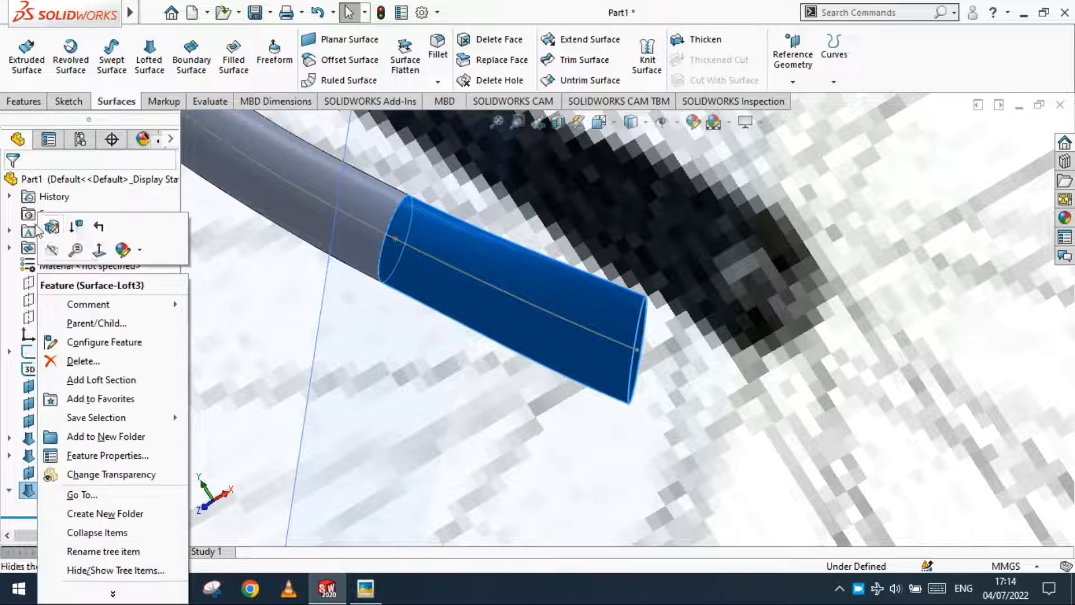
click(45, 221)
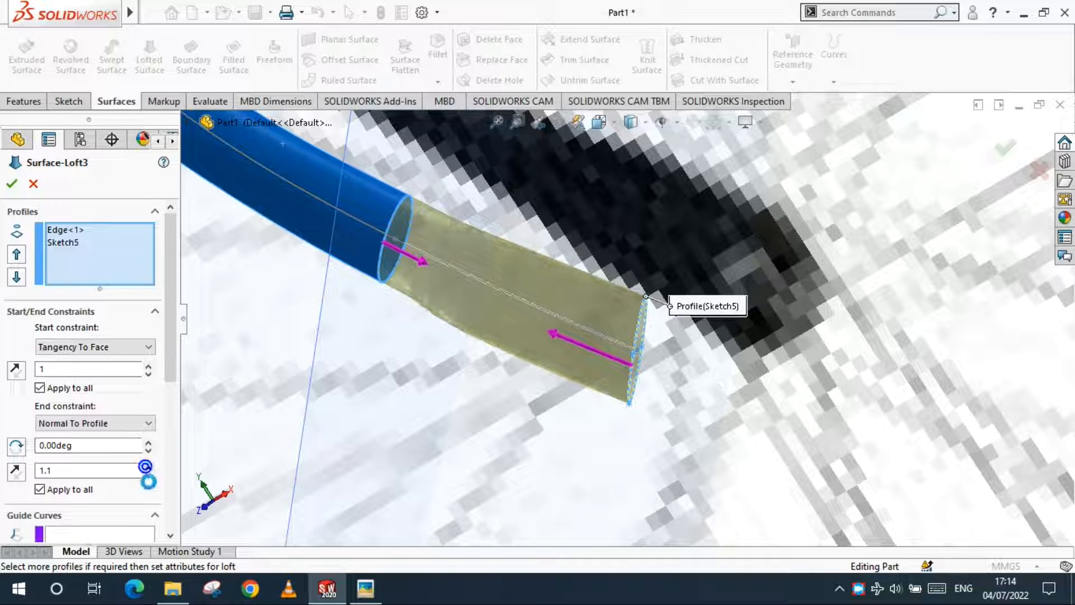
click(147, 467)
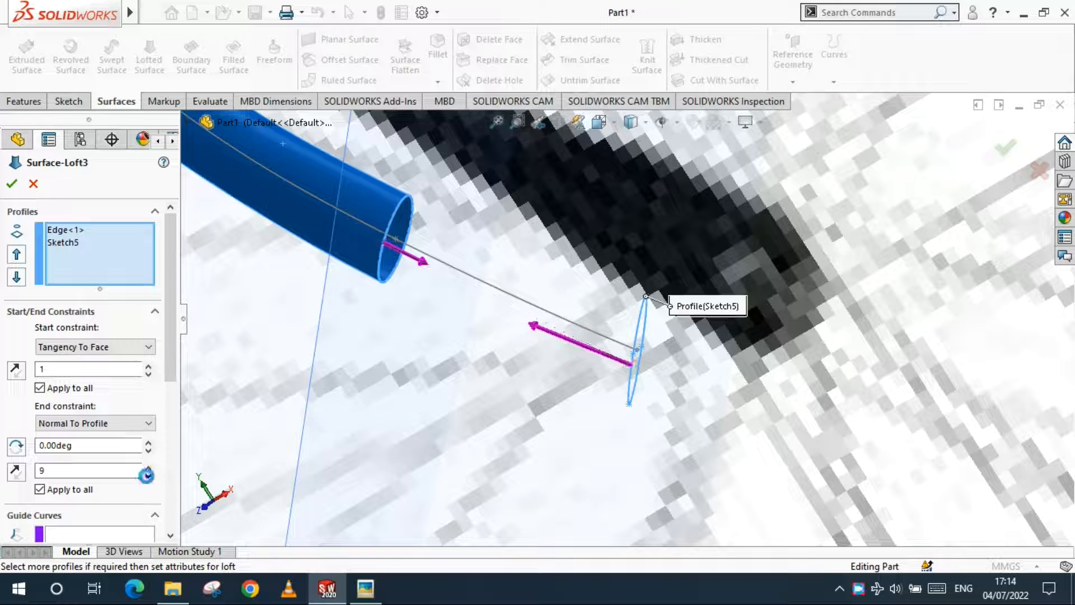
click(148, 477)
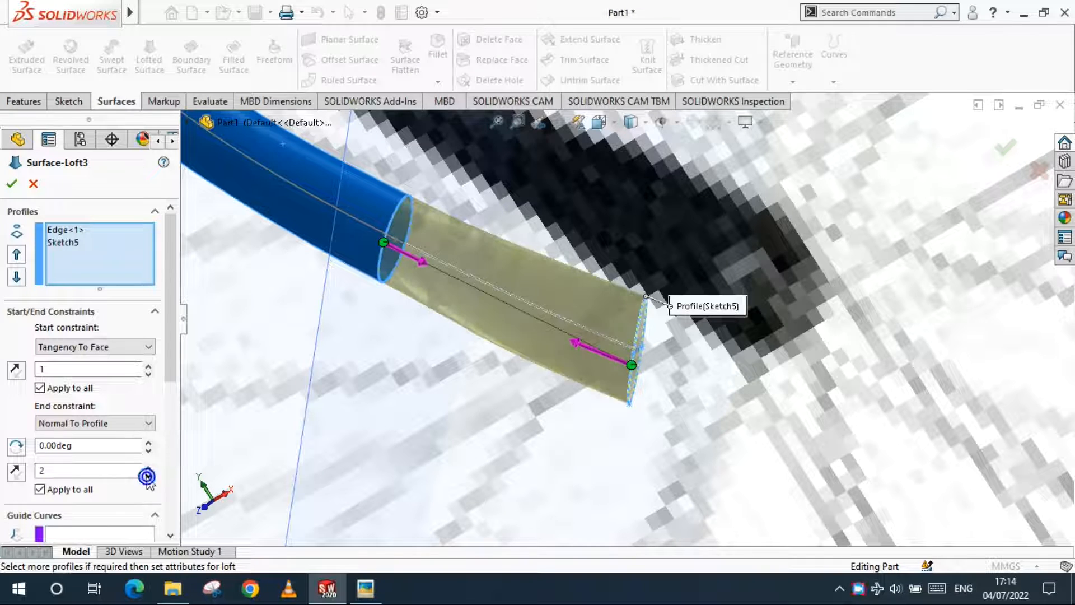
click(12, 184)
scroll(415, 405, up, 3)
middle_drag(415, 404, 496, 452)
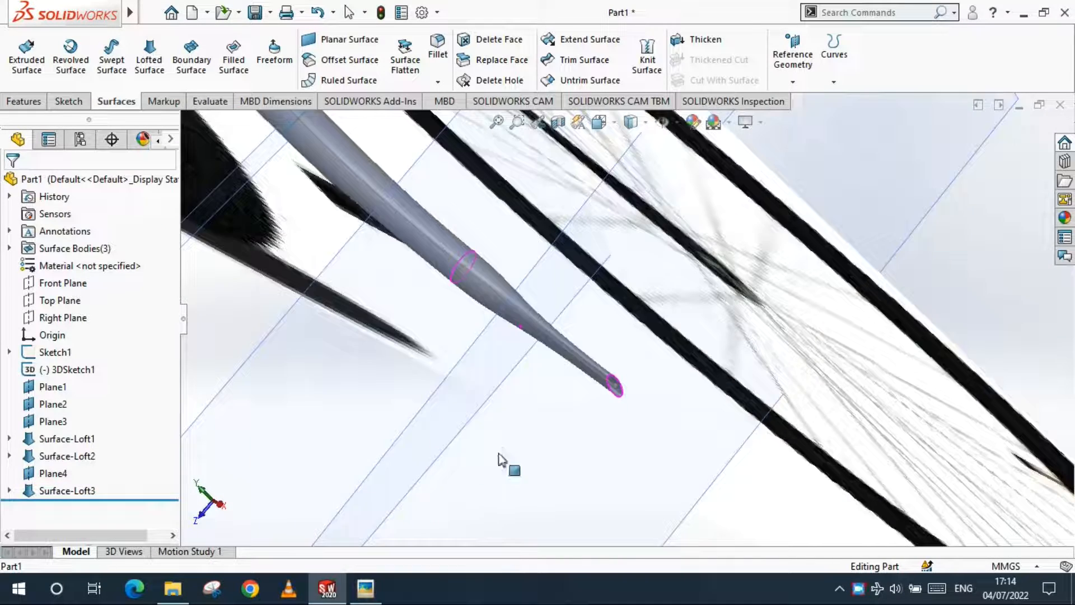
Reopen the third surface loft and revise its end tangent length.
middle_drag(576, 337, 630, 342)
scroll(583, 342, down, 6)
click(583, 342)
right_click(64, 492)
click(68, 223)
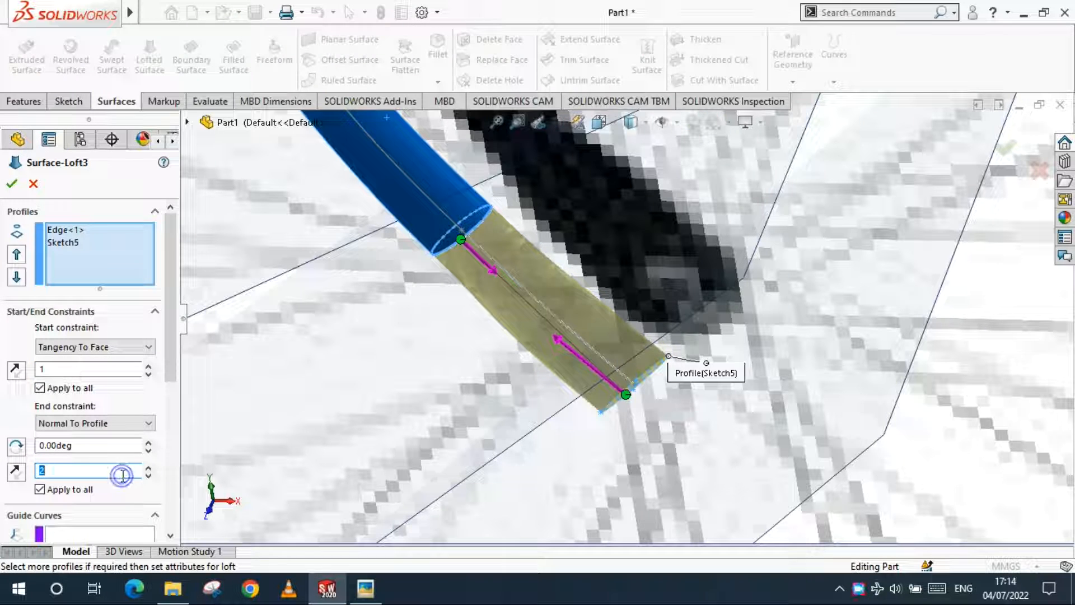
scroll(388, 360, up, 8)
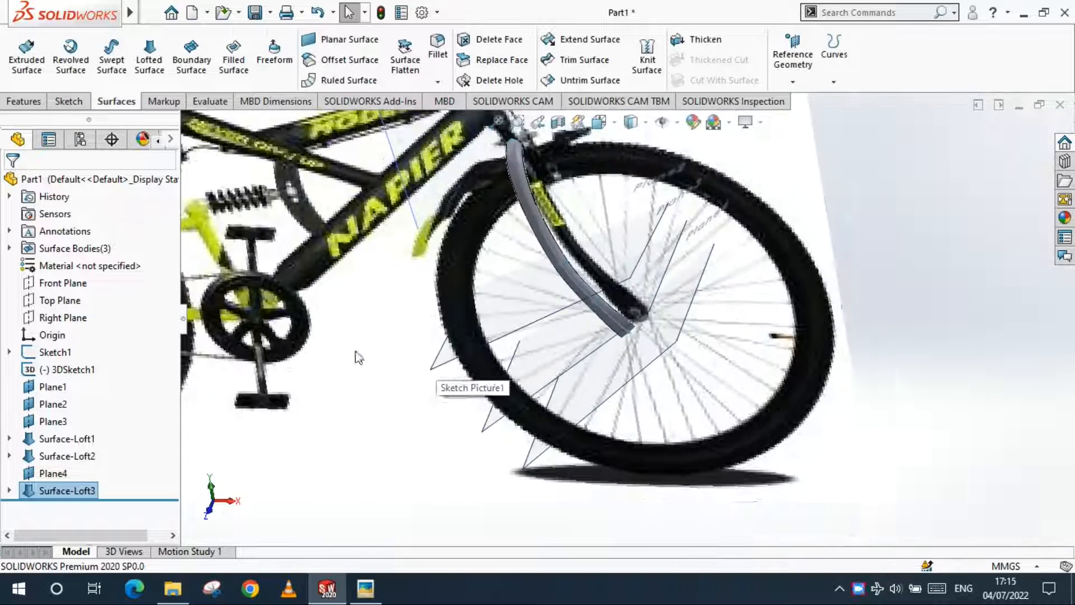
click(389, 360)
middle_drag(389, 361, 420, 381)
scroll(552, 168, down, 5)
scroll(625, 445, up, 10)
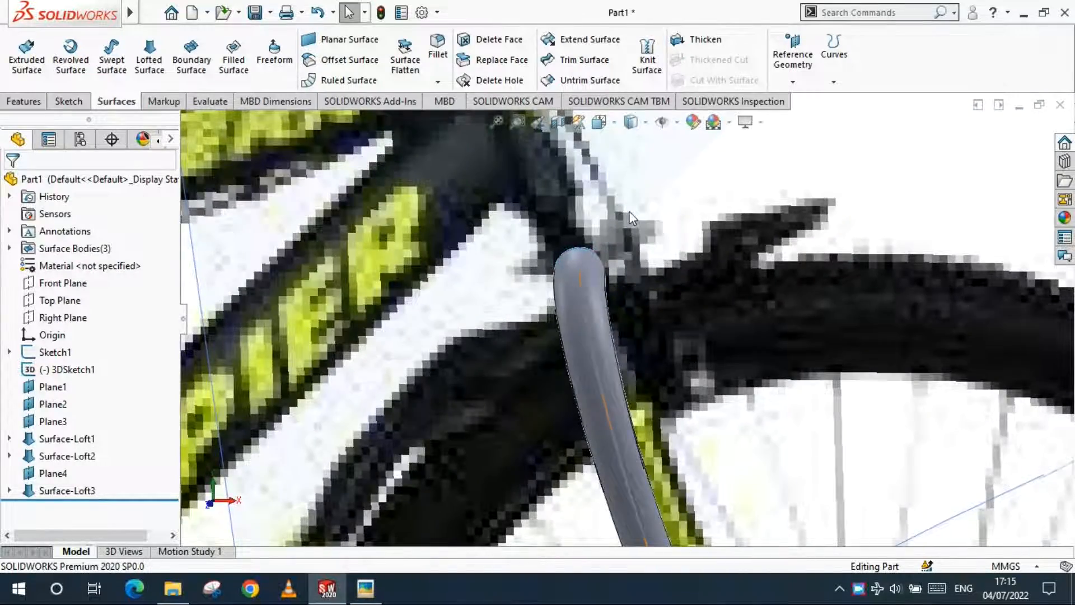
scroll(626, 445, down, 10)
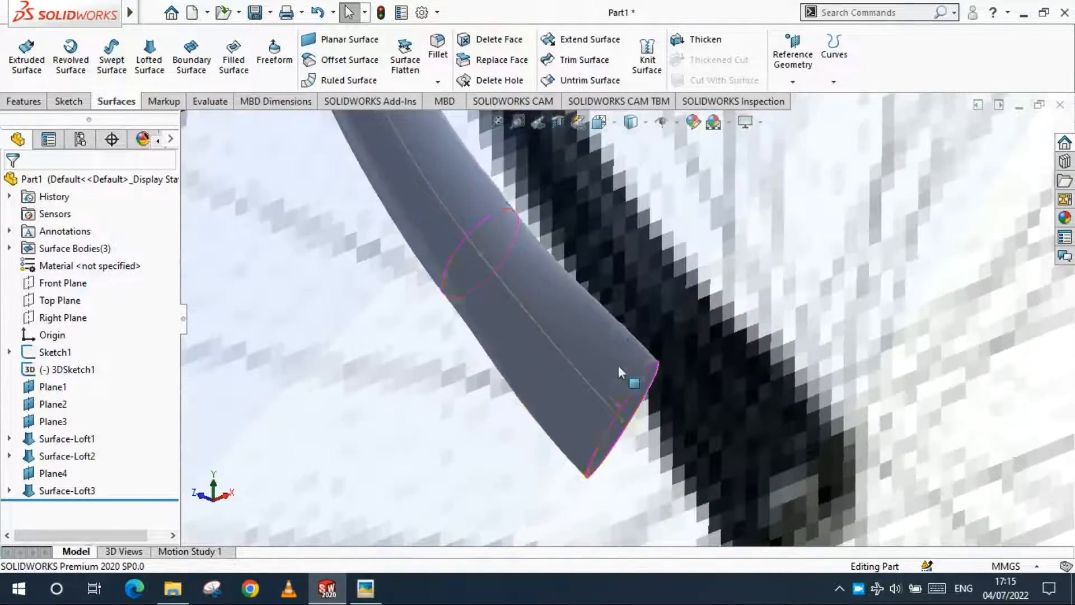
scroll(618, 373, down, 5)
click(336, 38)
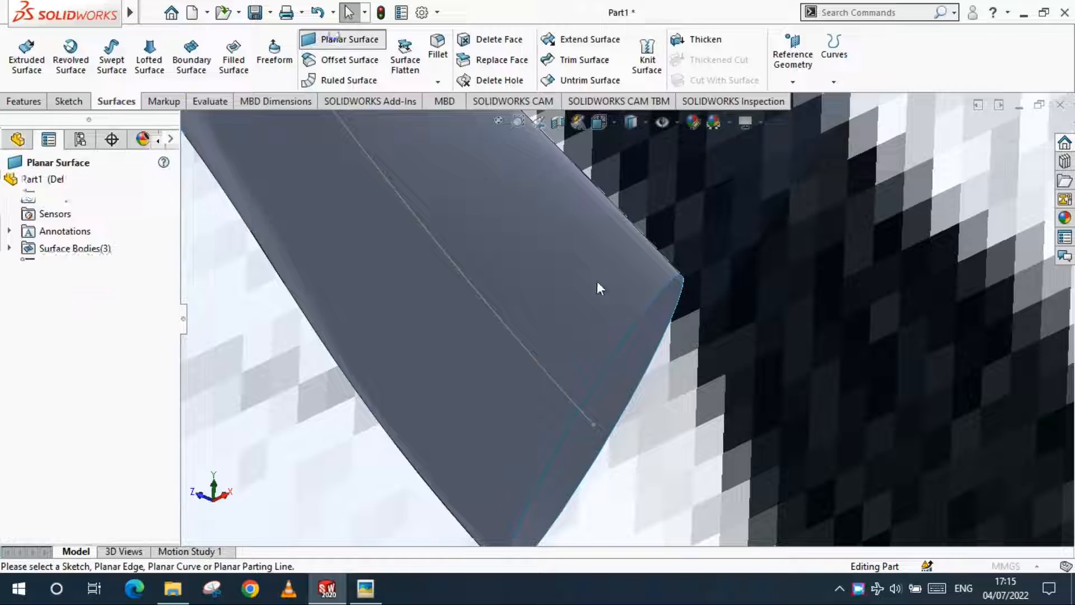
click(38, 181)
Start a Front Plane sketch and draw a three-point arch spline from the fork's end edge to its centre curve and back.
scroll(333, 401, up, 6)
middle_drag(333, 400, 491, 392)
key(ctrl+1)
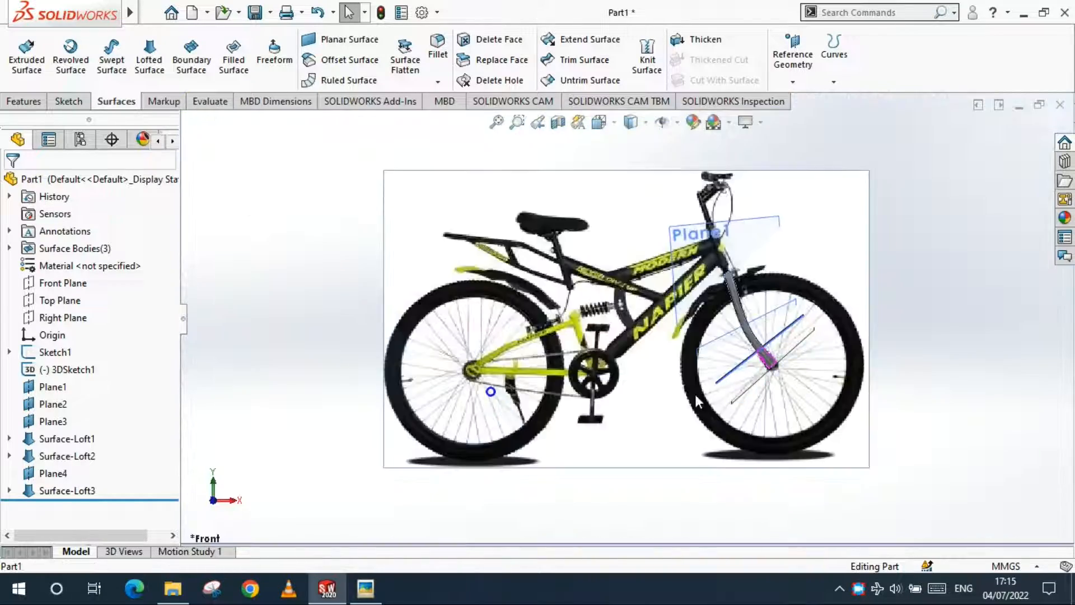
scroll(784, 393, down, 3)
click(56, 284)
click(67, 102)
click(21, 53)
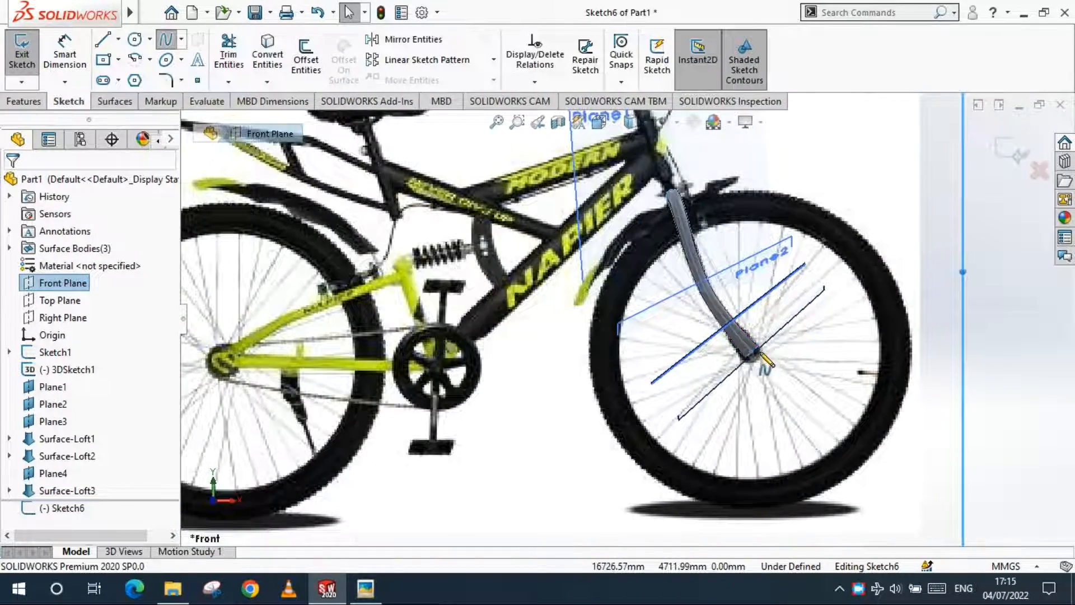
scroll(780, 350, down, 10)
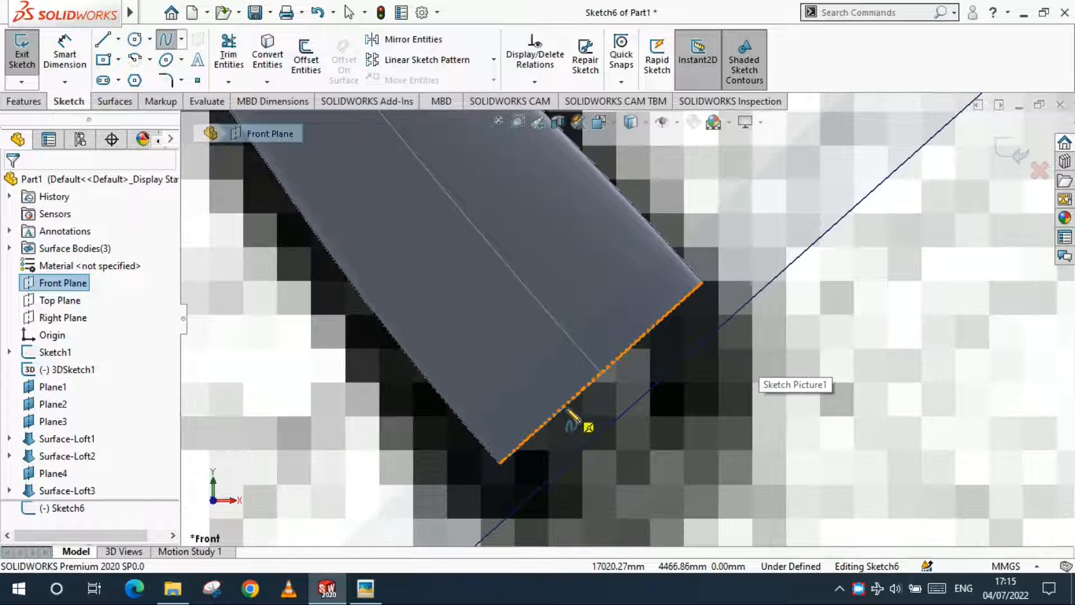
click(562, 406)
click(505, 262)
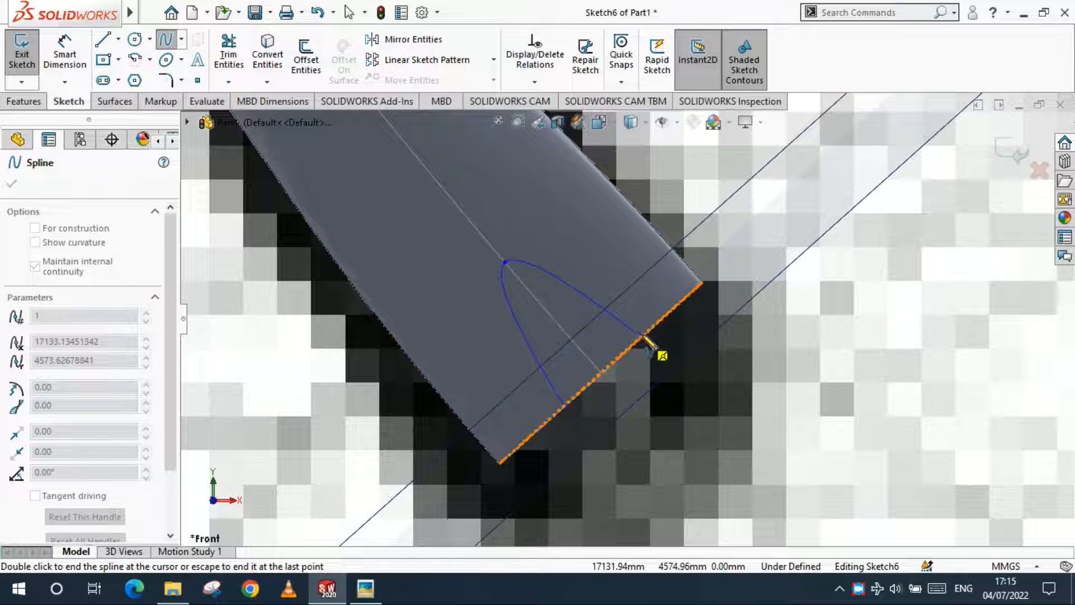
double_click(648, 332)
Shift both arch spline endpoints slightly along the fork's end edge.
scroll(573, 327, down, 1)
click(588, 421)
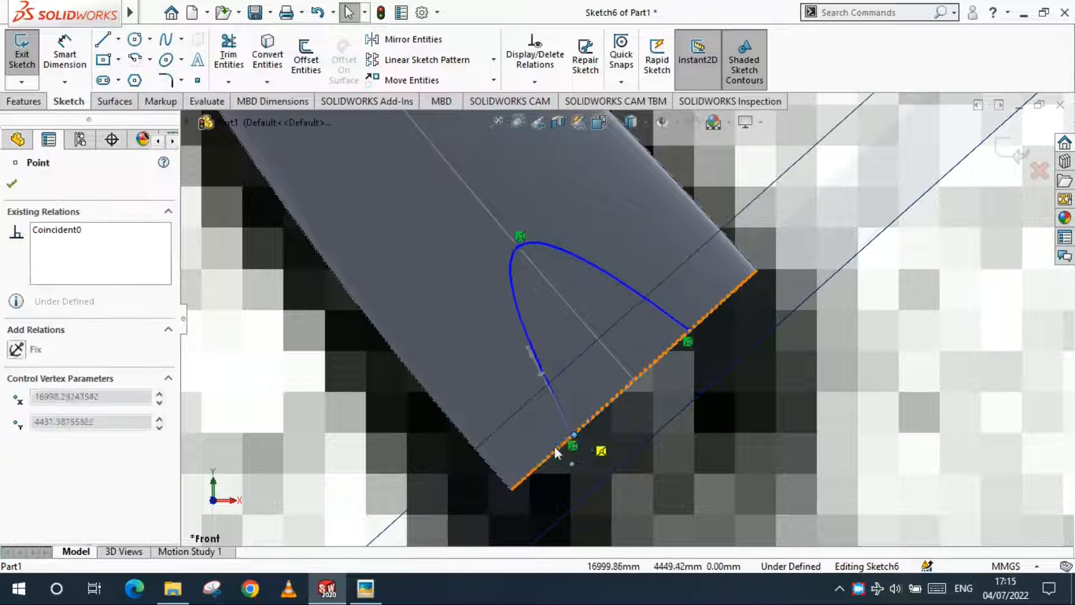
drag(587, 422, 586, 423)
drag(689, 331, 693, 327)
key(Escape)
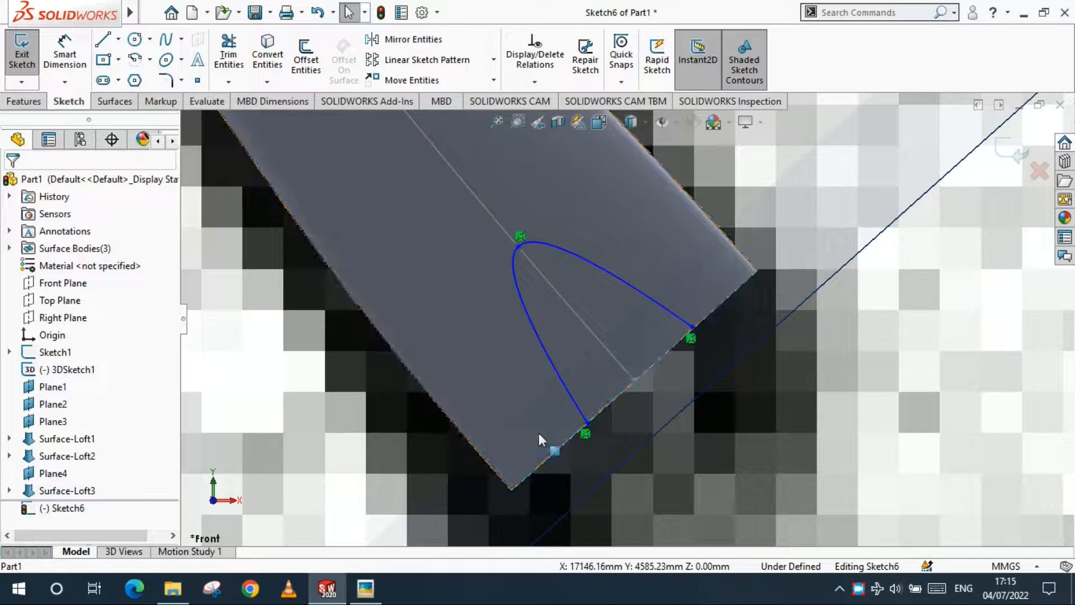
Dimension the upper spline endpoint at 105 mm from the upper corner of the fork's end edge.
click(63, 54)
click(757, 270)
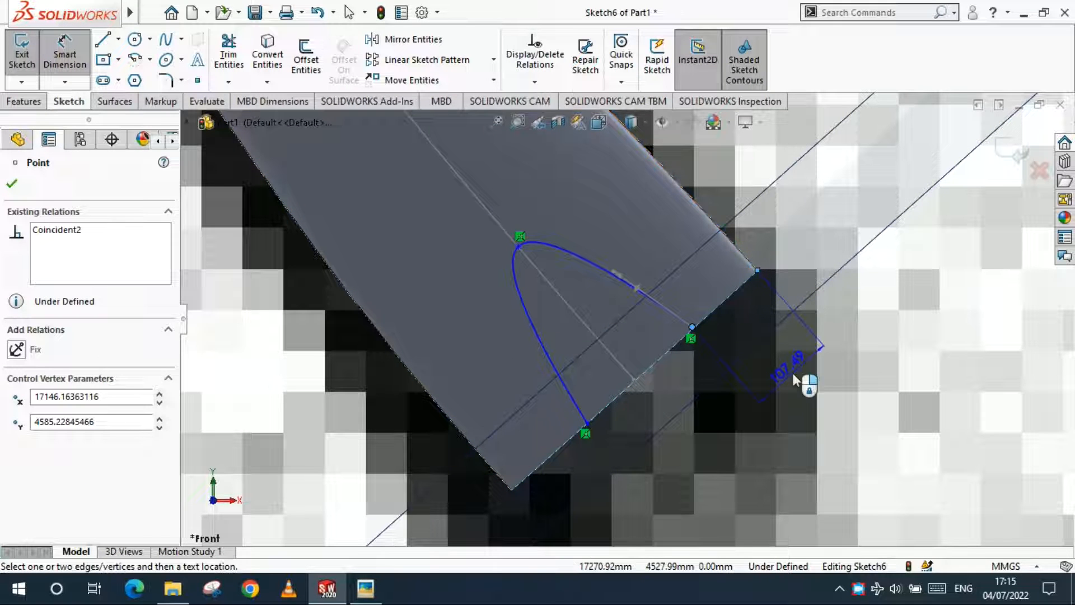
click(812, 401)
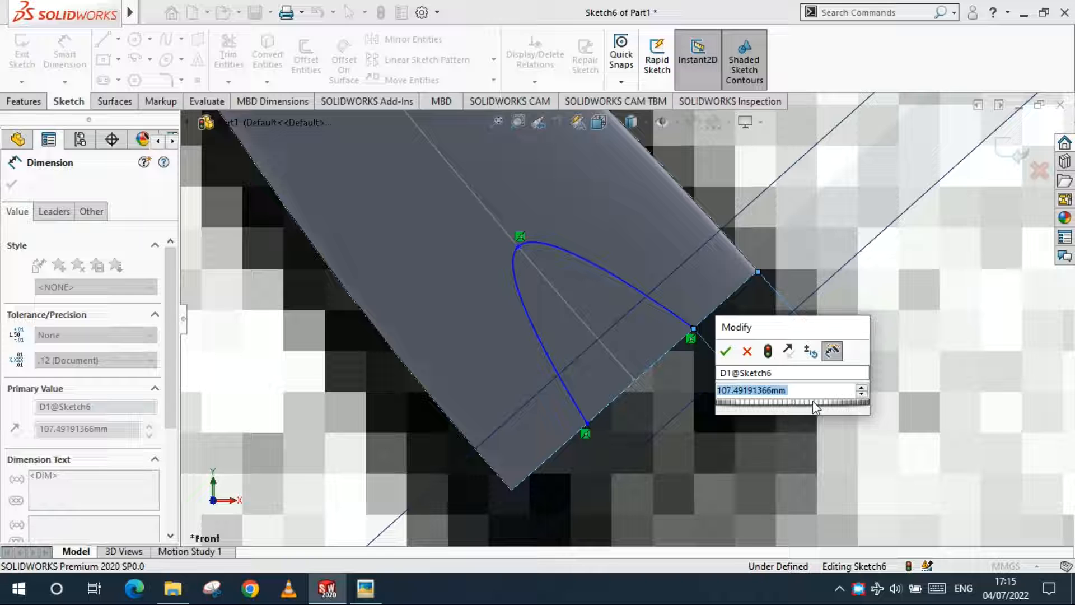
key(Return)
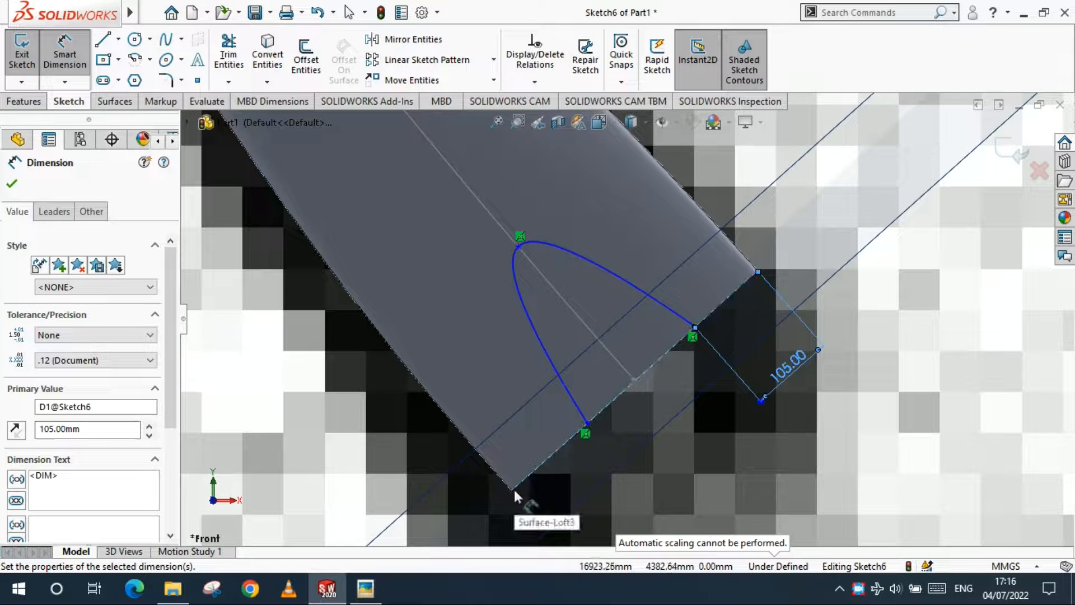
Try to dimension or relate the lower spline endpoint to the lower corner of the fork's end edge.
click(510, 478)
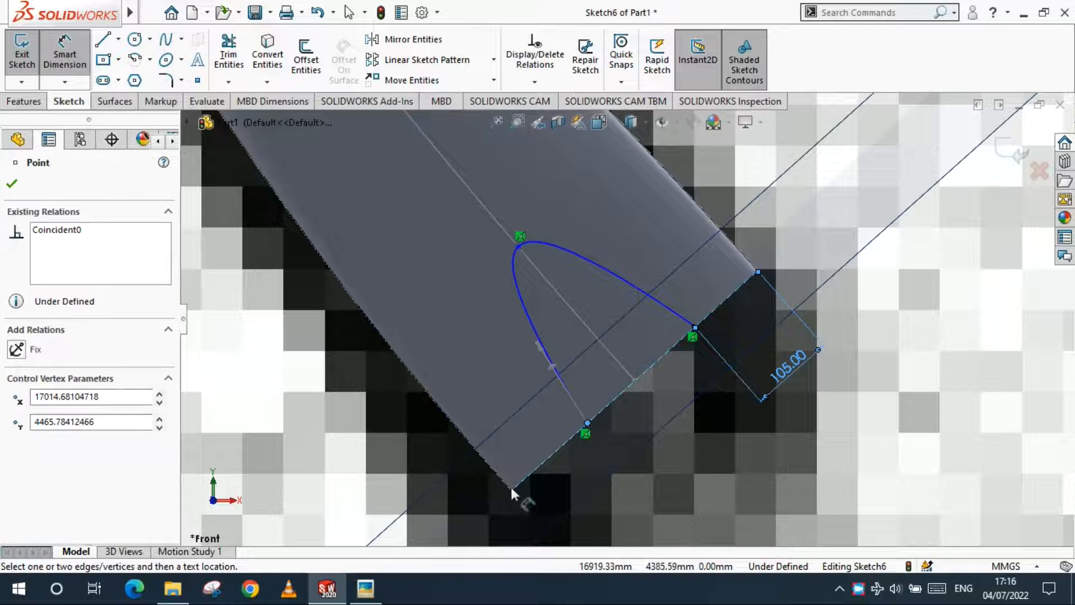
scroll(580, 364, down, 4)
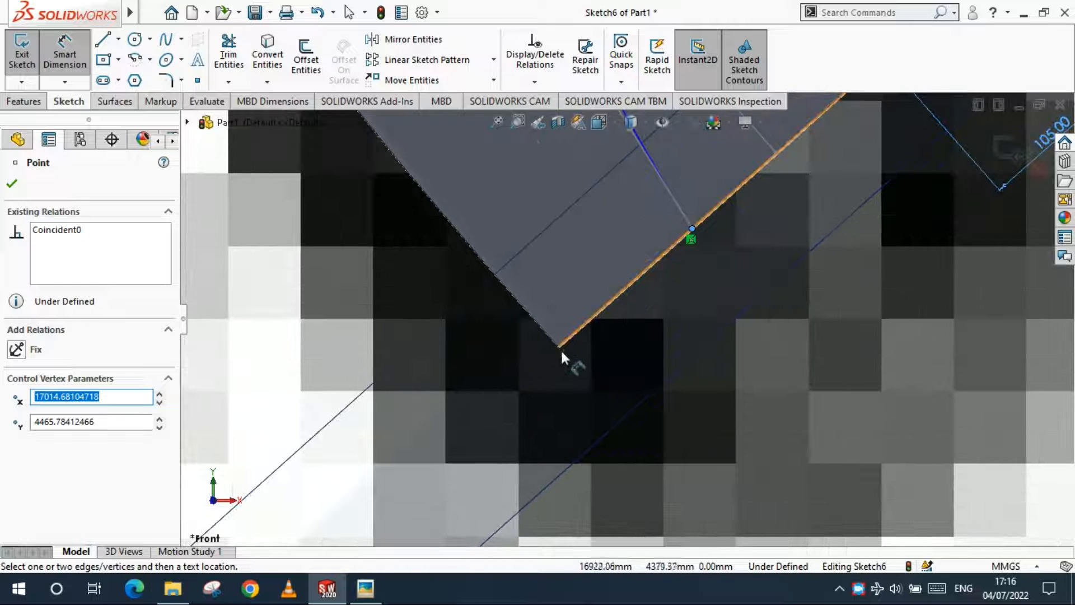
key(Escape)
scroll(586, 331, up, 2)
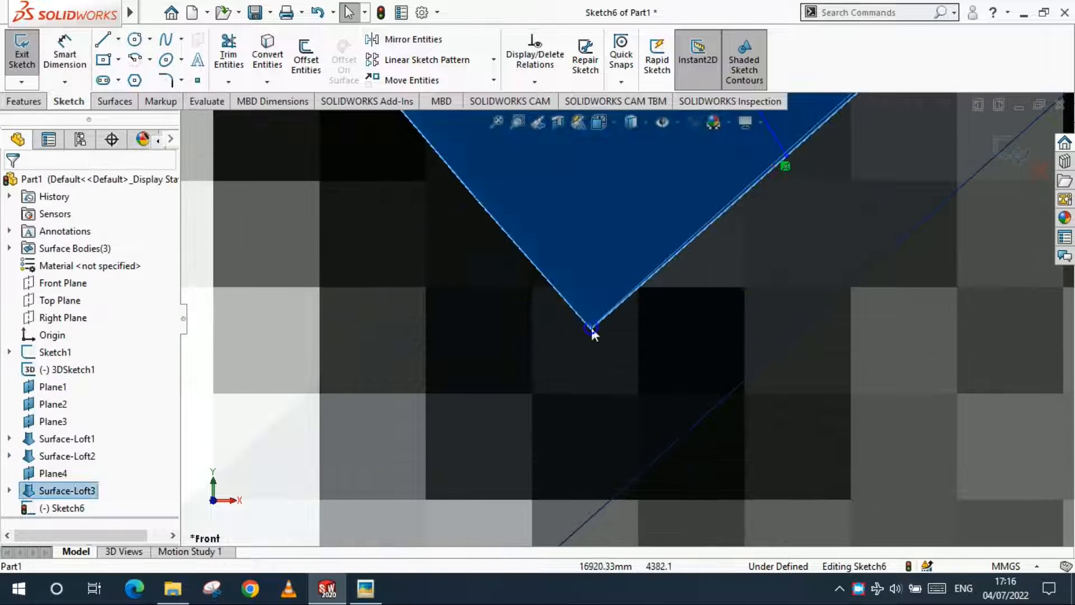
scroll(615, 325, up, 4)
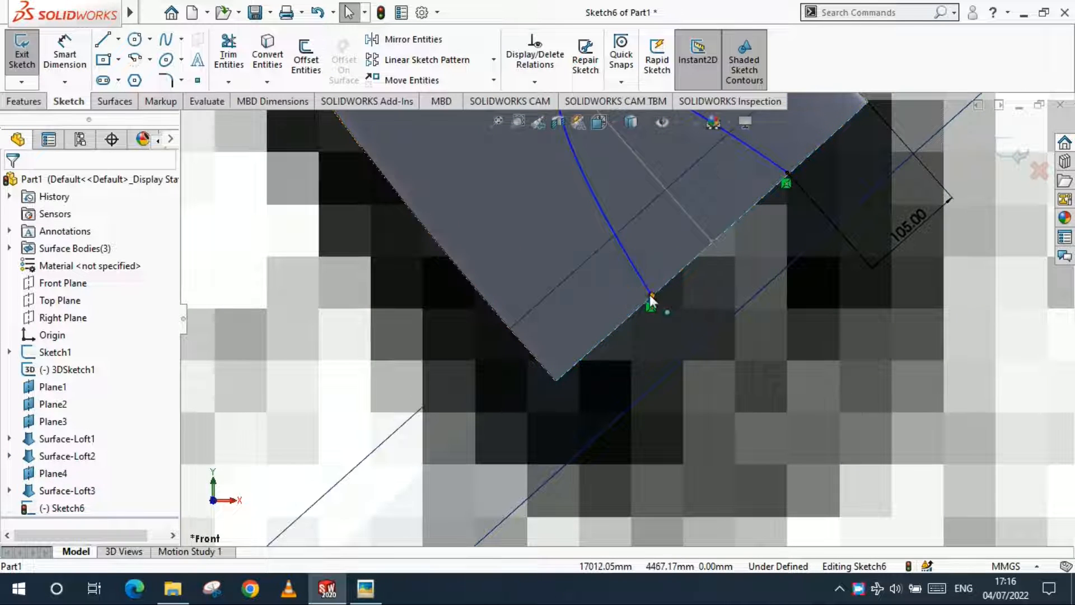
click(652, 305)
middle_drag(558, 382, 562, 382)
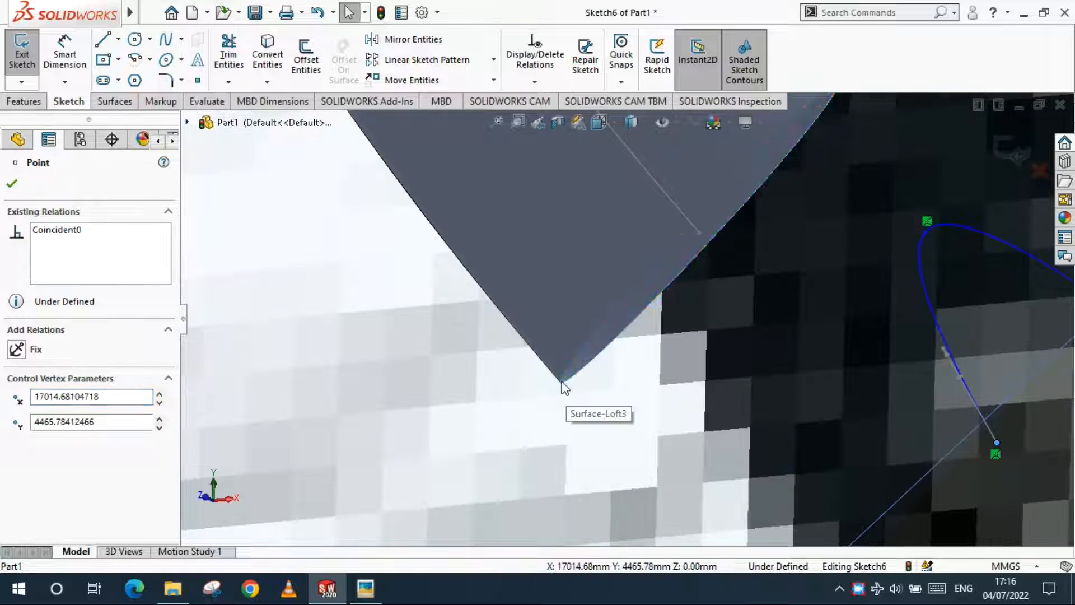
click(562, 382)
scroll(622, 408, up, 9)
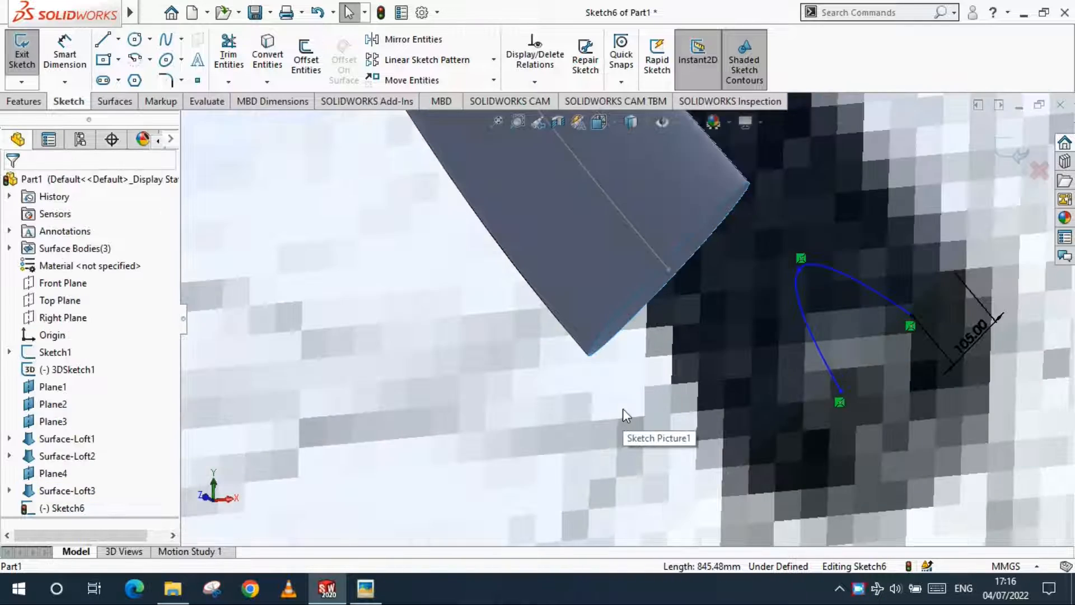
scroll(668, 328, up, 10)
scroll(596, 313, down, 15)
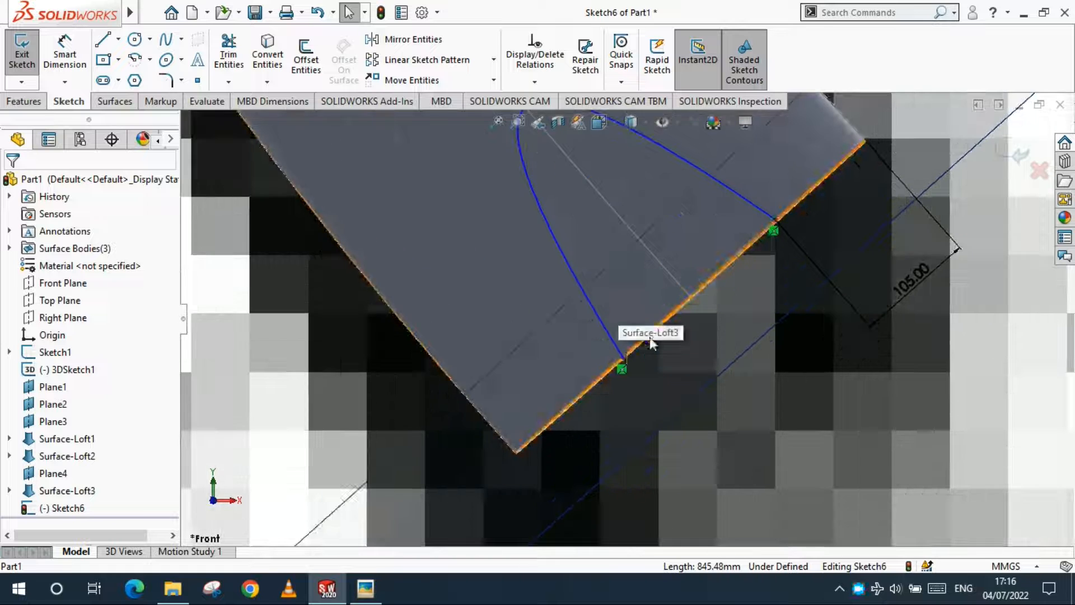
click(625, 357)
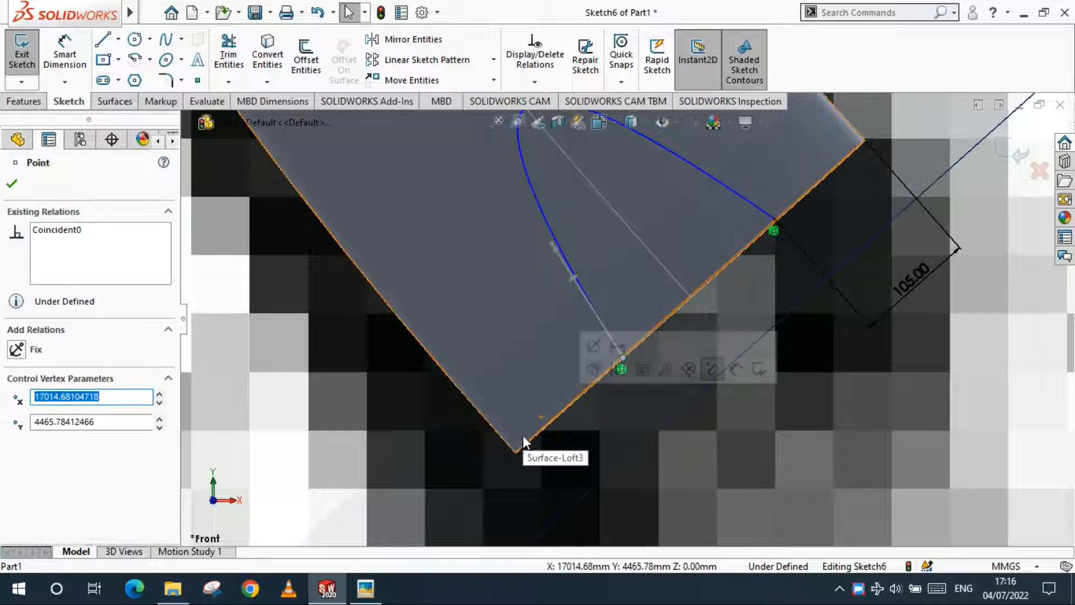
click(517, 452)
scroll(517, 451, up, 3)
scroll(723, 221, down, 2)
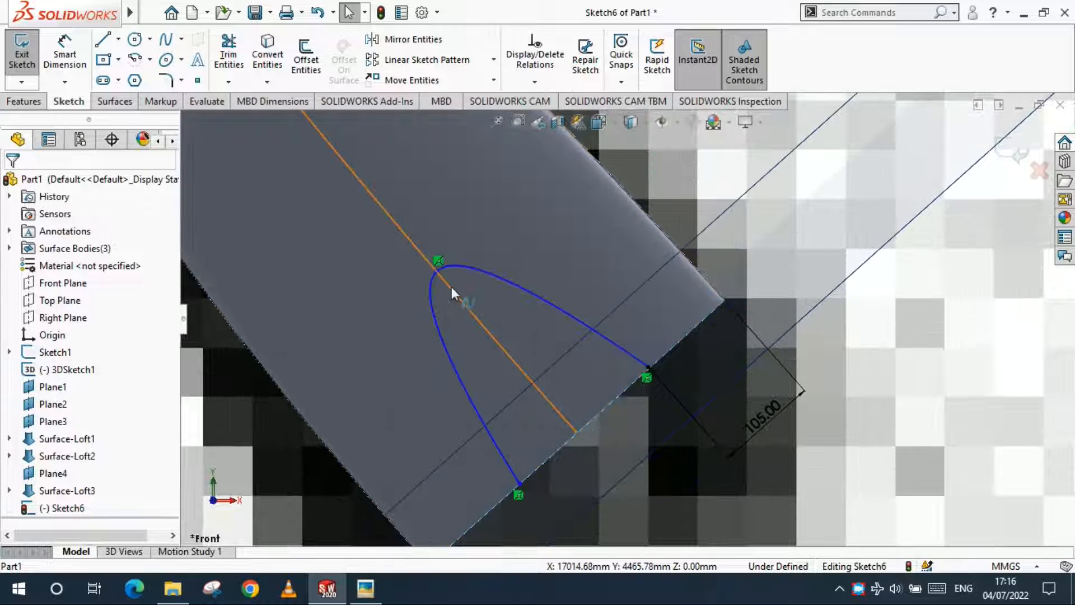
Draw a centreline from the arch's apex to the centre of the end edge and try trimming the arch's lower half.
scroll(468, 291, down, 5)
scroll(668, 401, up, 5)
scroll(668, 397, up, 2)
click(118, 40)
click(134, 79)
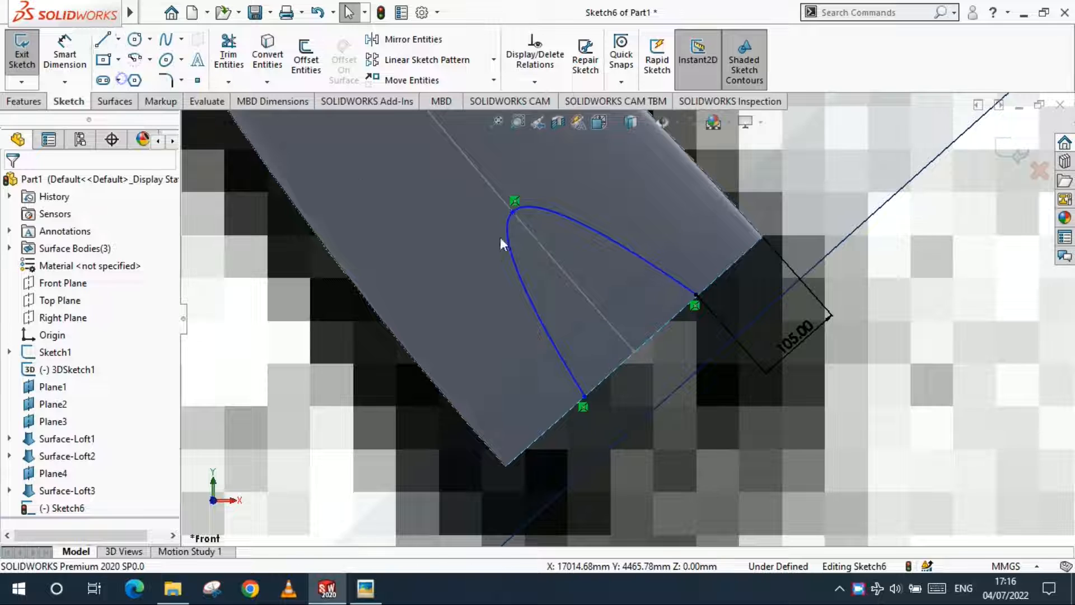
click(513, 212)
click(634, 353)
key(Escape)
click(228, 48)
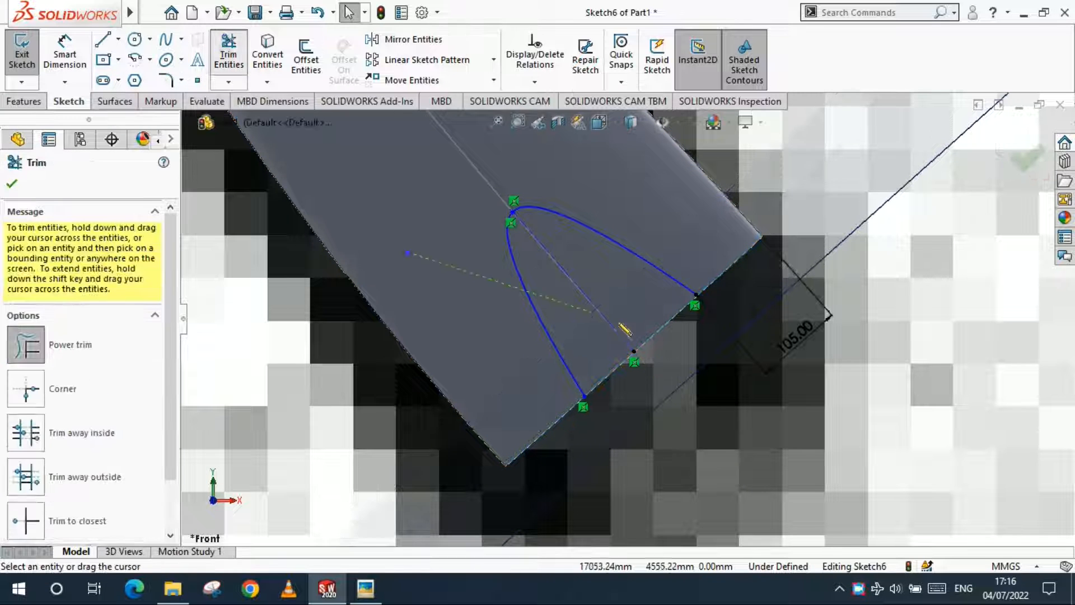
key(Escape)
Redraw the centreline from the arch's apex to the centre of the end edge and trim away the arch's lower half.
click(118, 39)
click(135, 78)
click(512, 212)
click(635, 353)
key(Escape)
click(228, 48)
drag(492, 325, 558, 323)
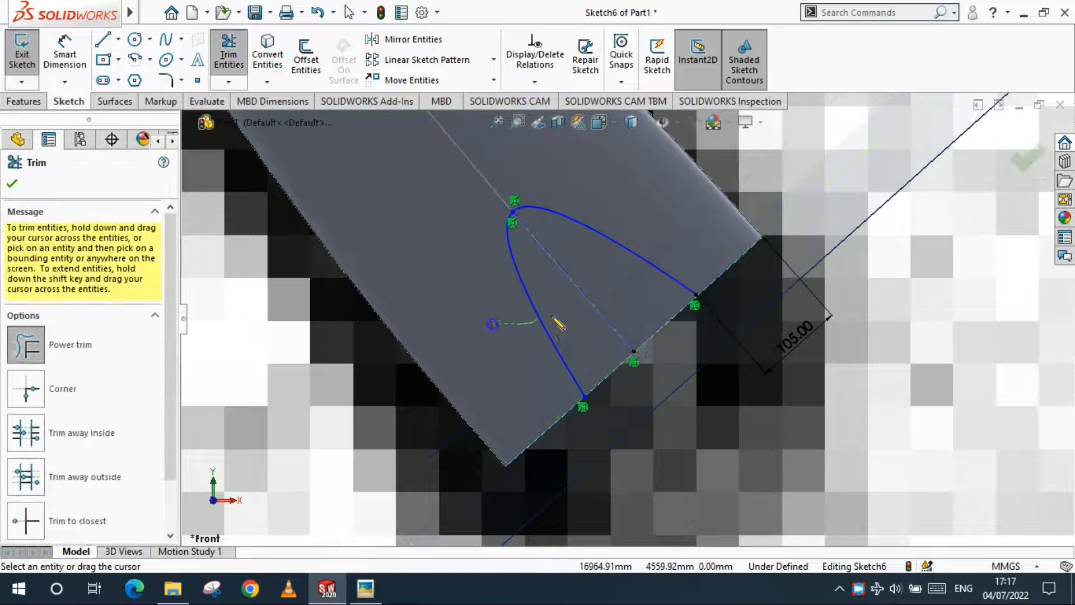
Mirror the remaining half of the arch spline about the centreline, keeping the original.
click(404, 39)
click(639, 247)
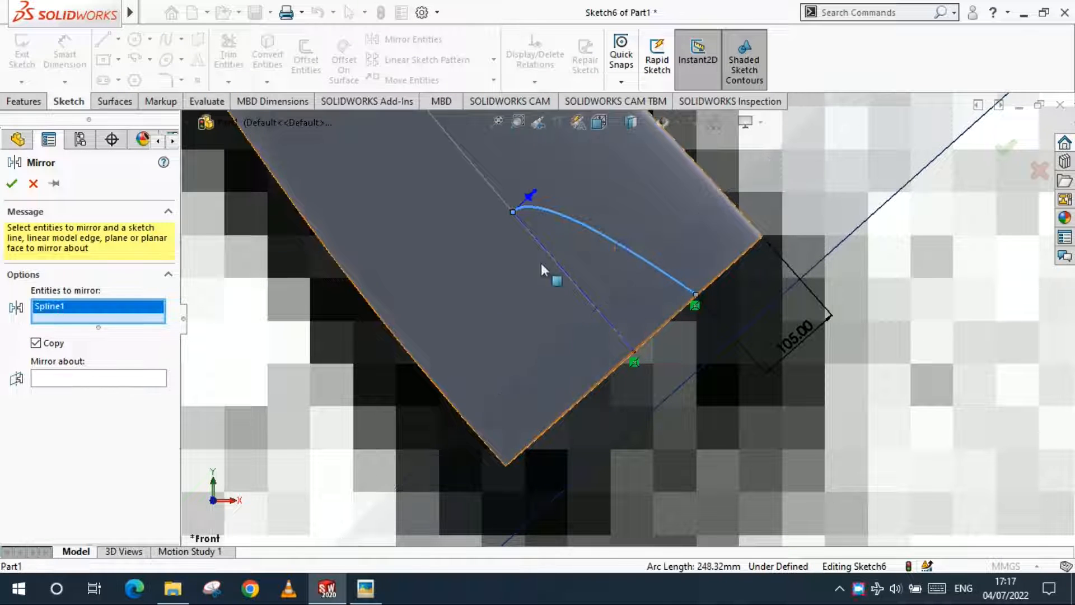
click(594, 305)
click(14, 184)
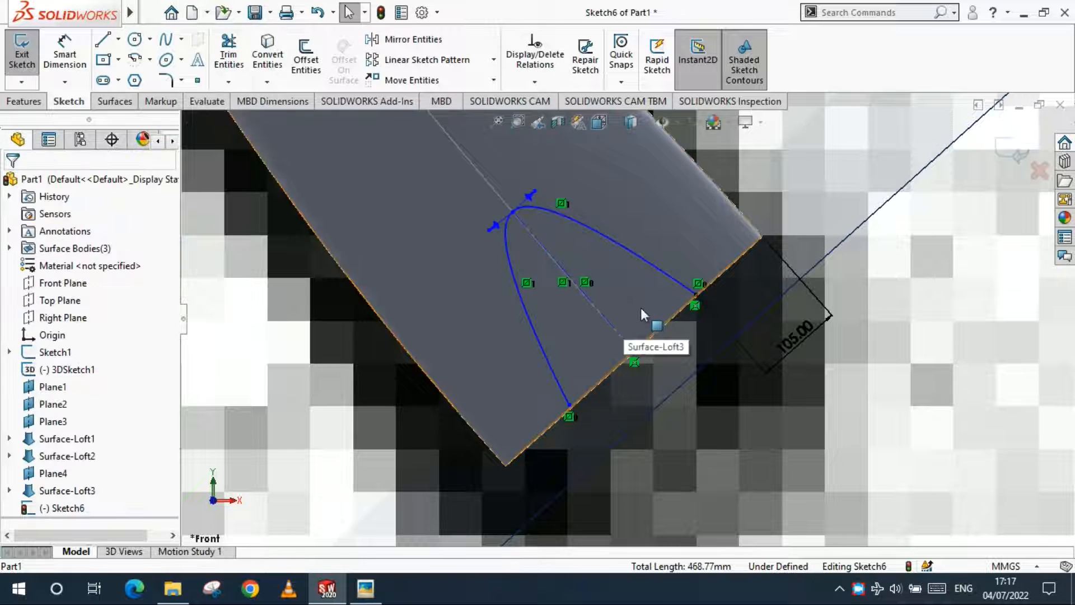
click(116, 100)
click(586, 62)
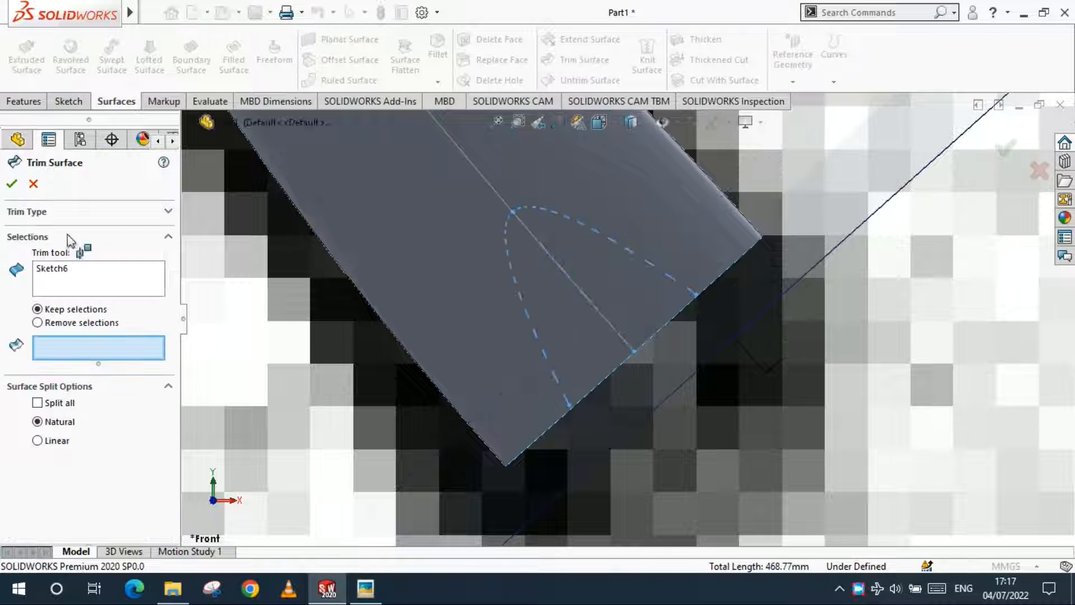
key(Escape)
Leave the surface trim and reshape the arch sketch by adjusting the tangent handles of its mirrored spline.
click(644, 260)
scroll(643, 260, down, 3)
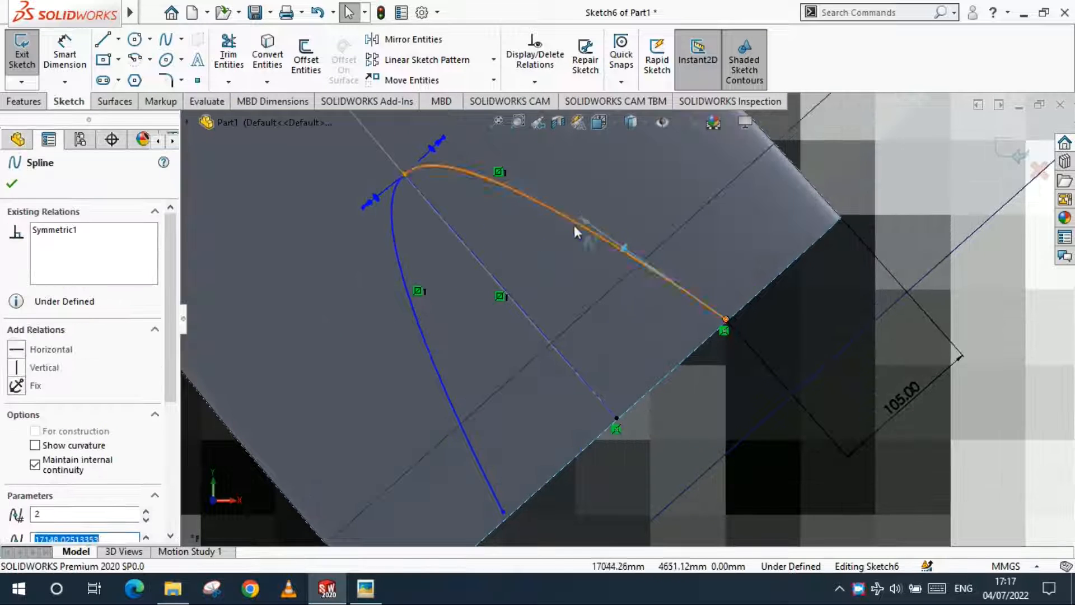
scroll(448, 154, down, 2)
drag(527, 247, 576, 216)
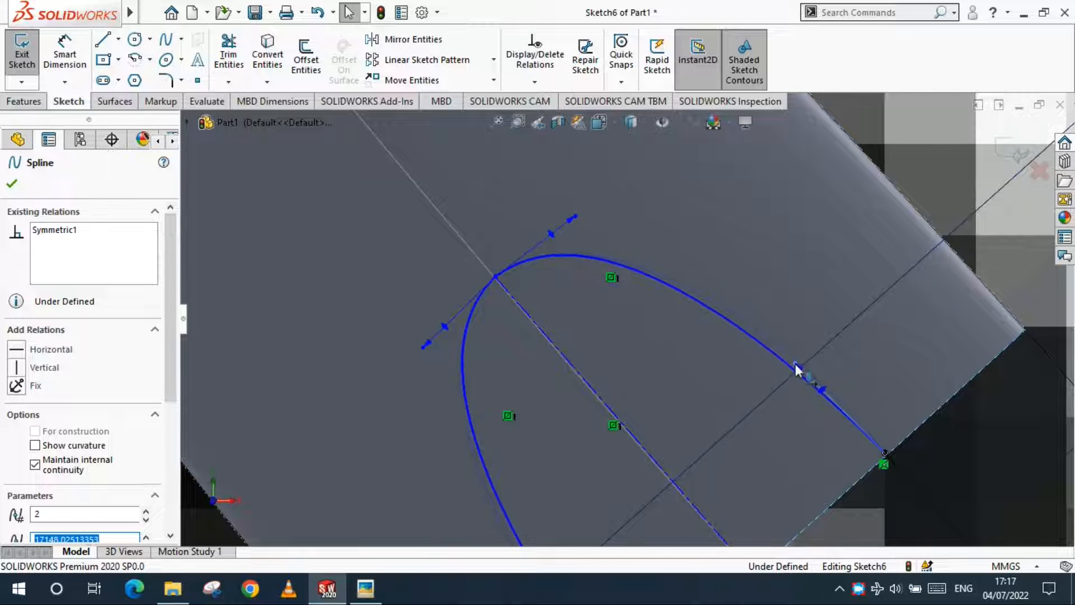
scroll(793, 340, up, 5)
scroll(556, 410, down, 3)
mouse_move(548, 413)
mouse_down()
mouse_move(576, 396)
mouse_move(549, 413)
mouse_up()
scroll(588, 326, down, 2)
Set the arch endpoint's distance dimension to 120 mm and lengthen the spline's apex tangent handle to round the arch.
click(864, 429)
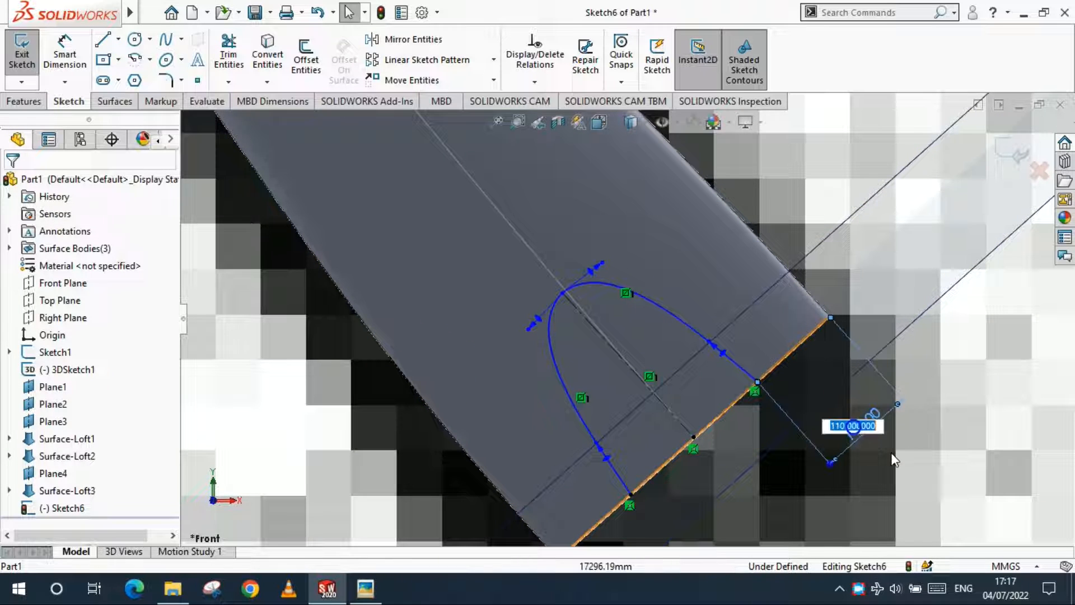
key(Return)
drag(607, 259, 617, 248)
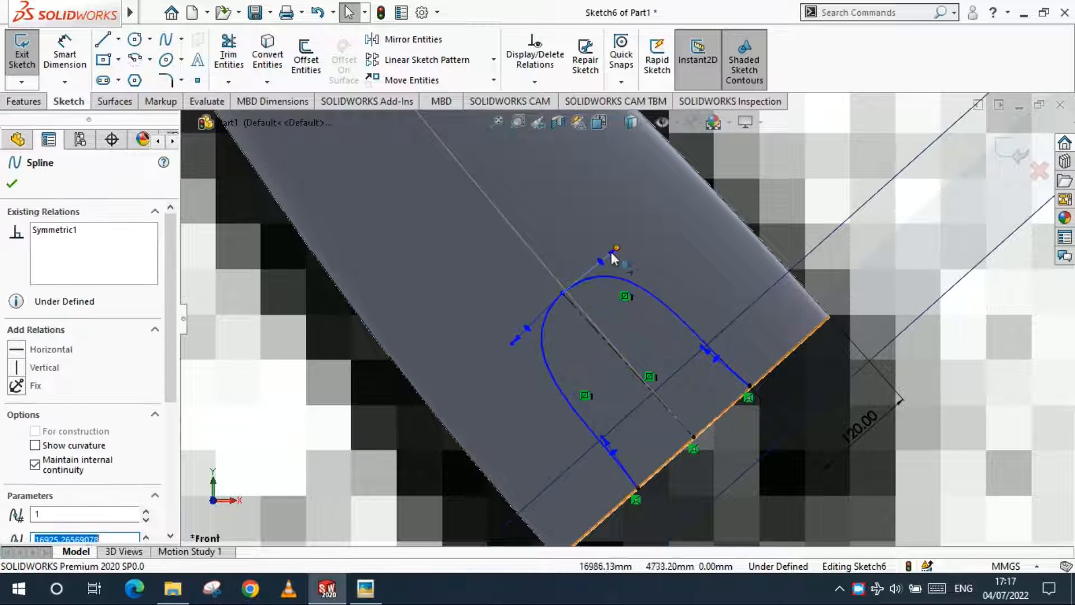
scroll(583, 283, up, 2)
click(1015, 148)
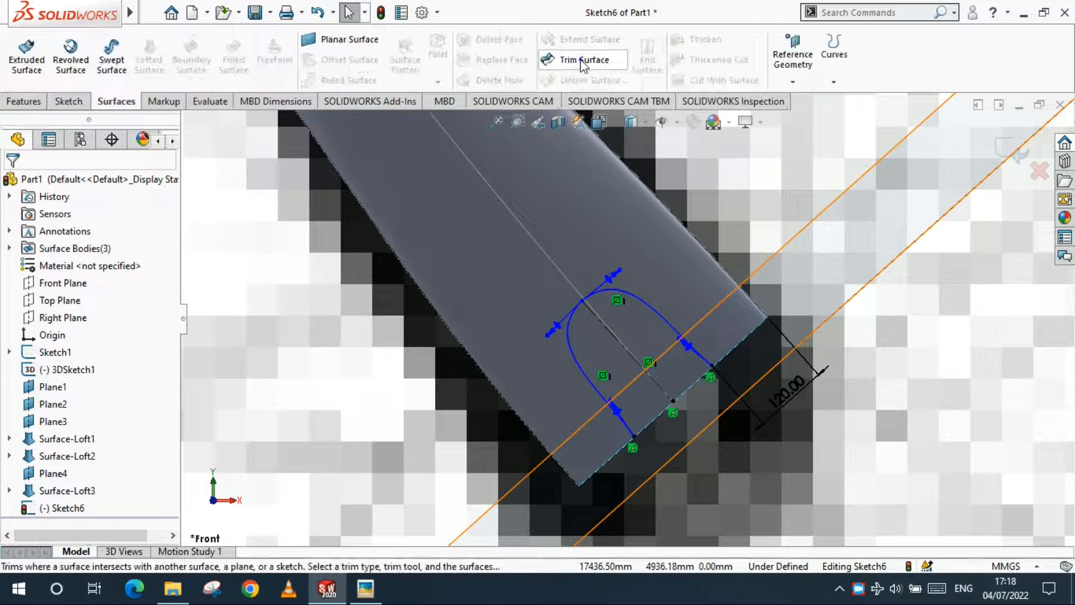
Try to trim the fork's lower loft with the arch sketch, removing the regions inside the arch on both sides.
click(583, 59)
right_click(55, 284)
click(106, 347)
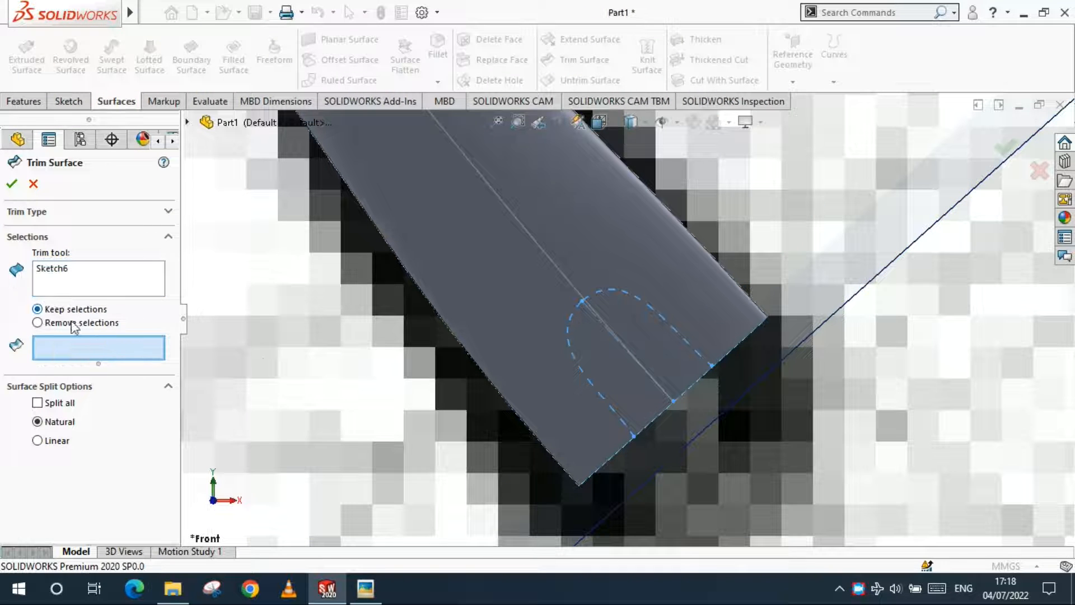
click(624, 369)
mouse_move(627, 391)
middle_down()
mouse_move(681, 342)
mouse_move(695, 353)
middle_up()
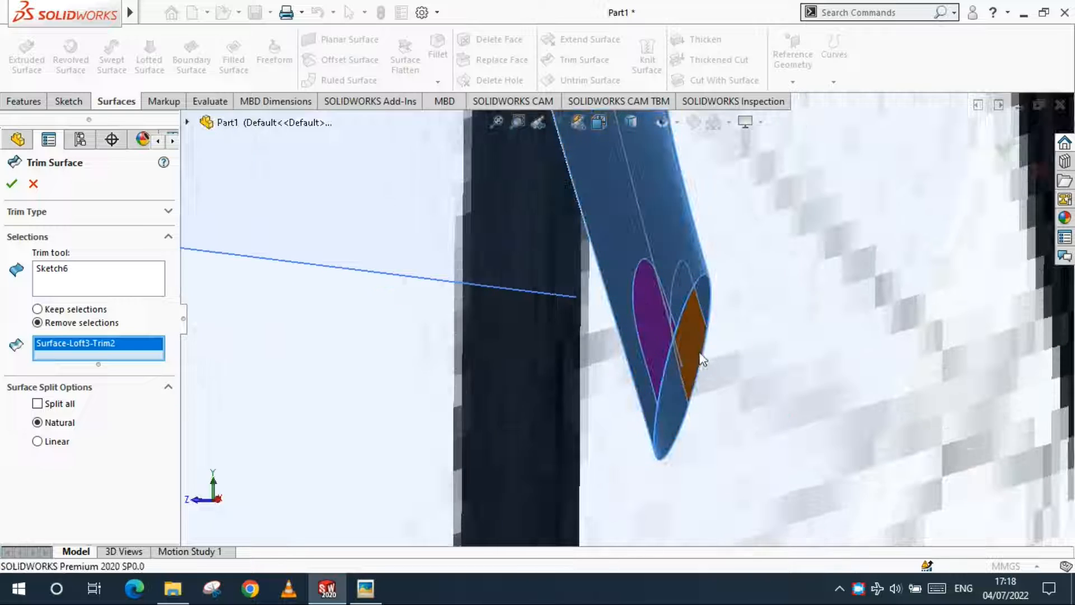
click(695, 353)
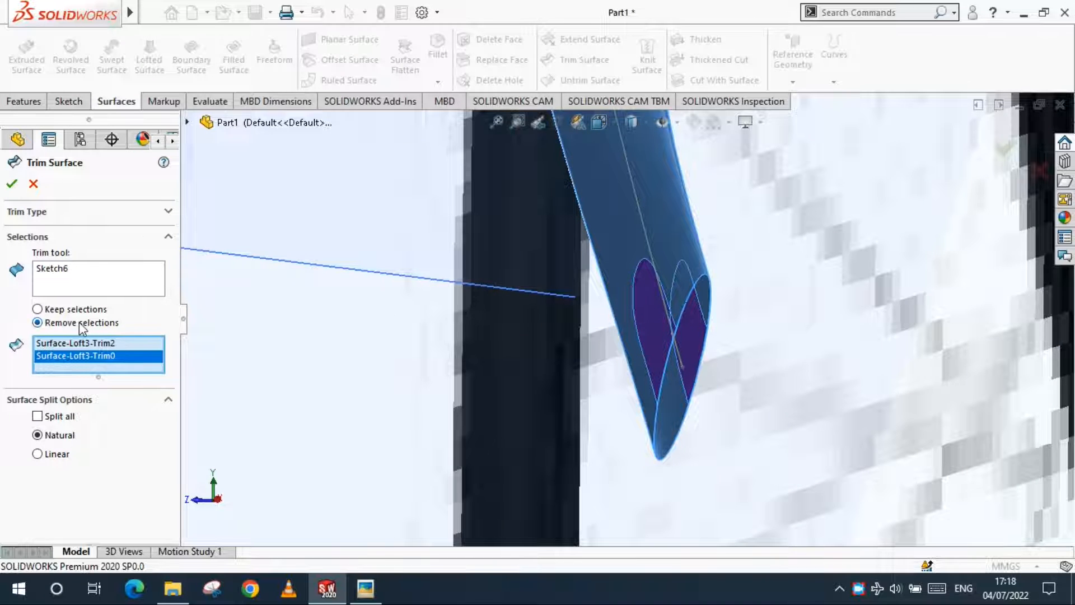
click(12, 185)
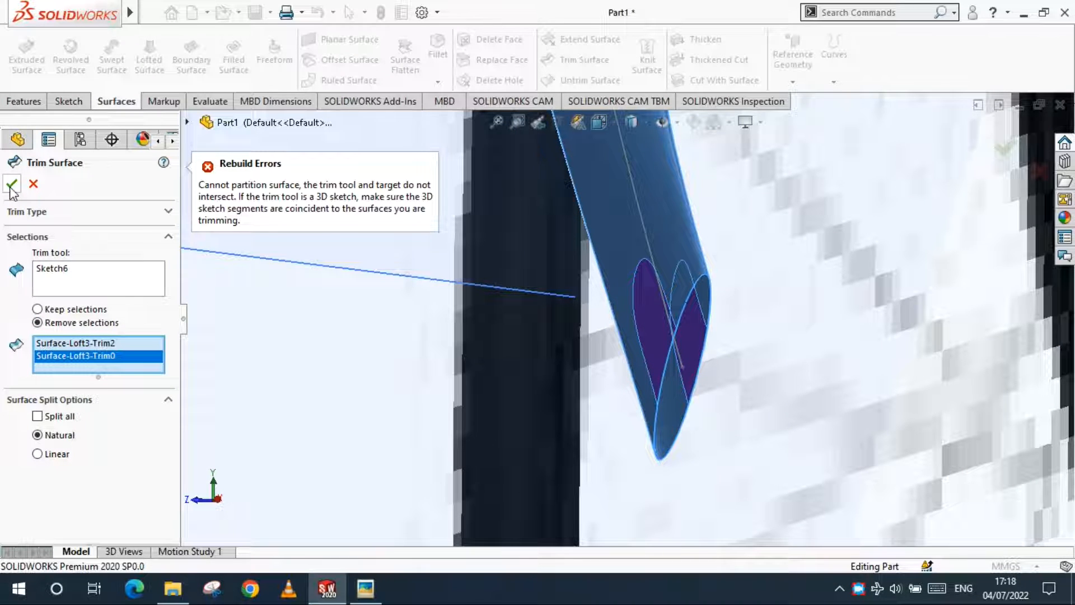
click(33, 184)
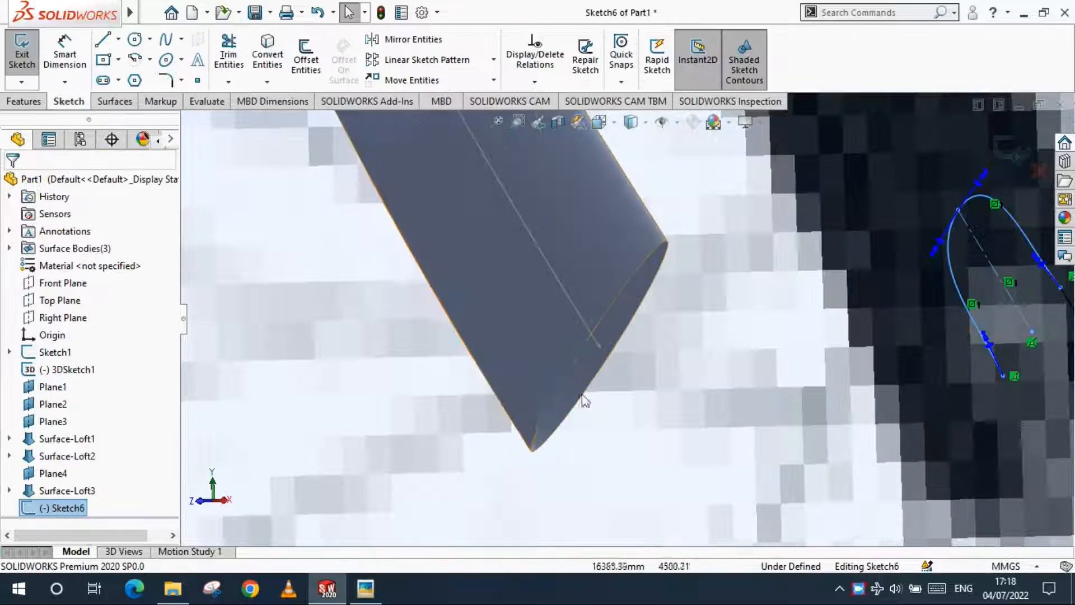
Reopen the arch sketch and pull the arch's upper endpoint past the fork's end edge.
scroll(792, 427, down, 3)
scroll(806, 432, up, 8)
scroll(748, 336, down, 8)
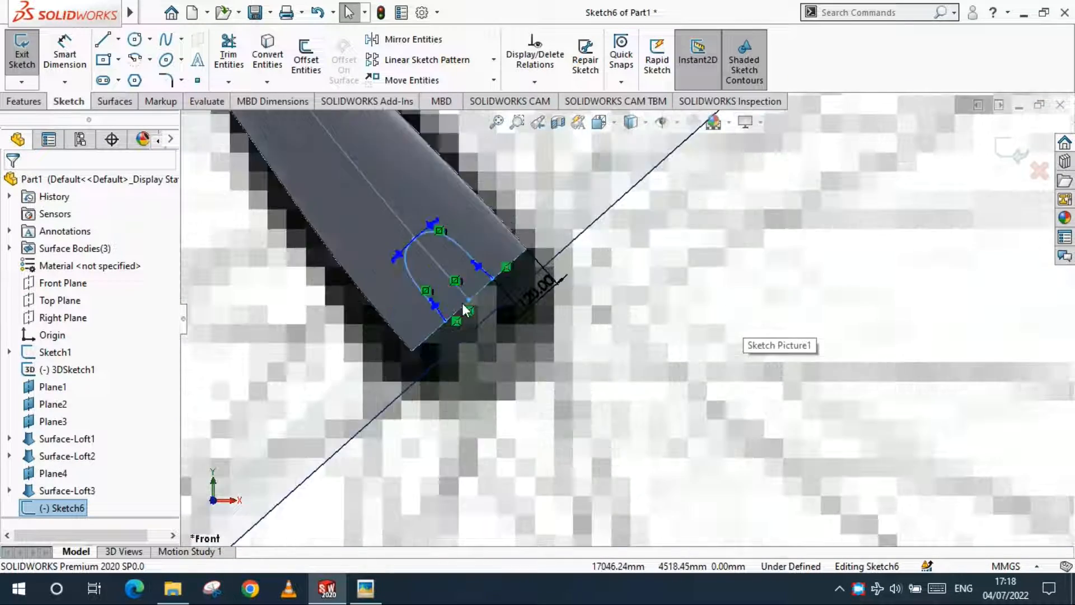
scroll(616, 247, up, 2)
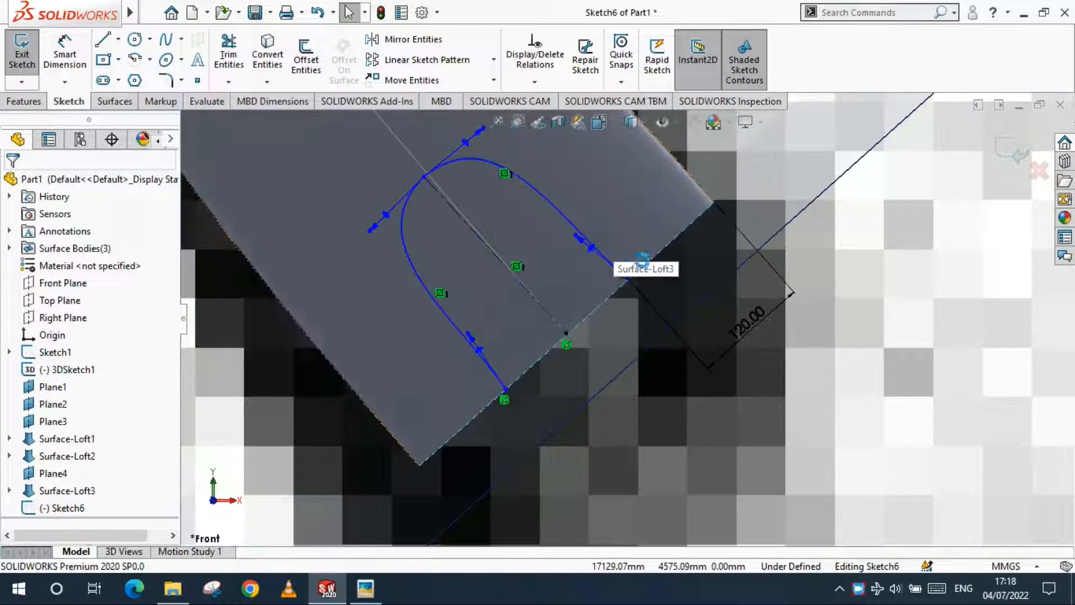
drag(636, 273, 652, 290)
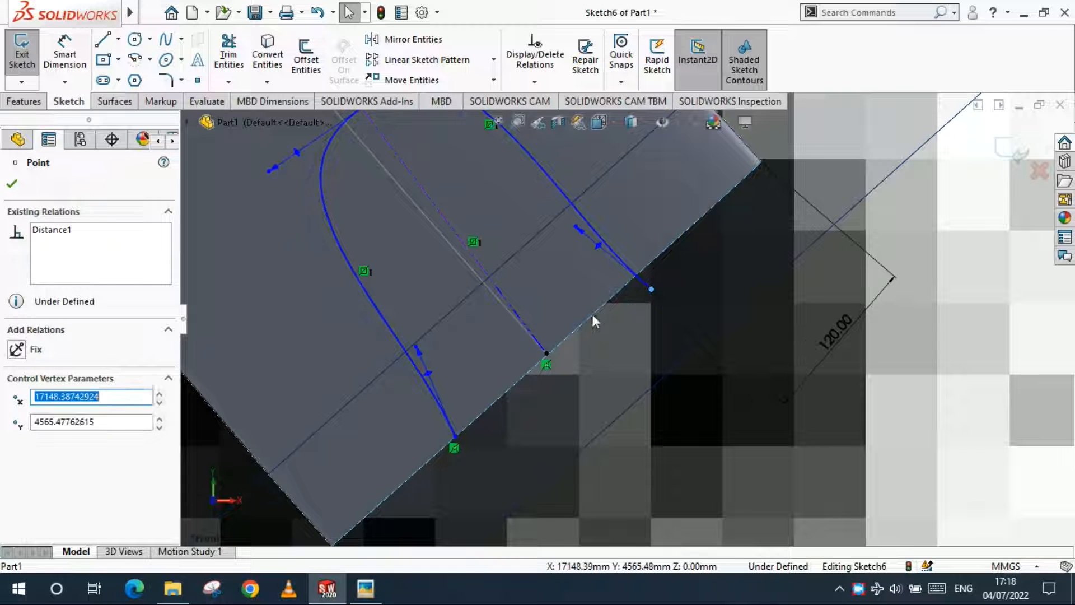
Make the arch's centreline tangent to the fork's 3D sketch spline.
click(628, 301)
click(440, 230)
ctrl+click(449, 224)
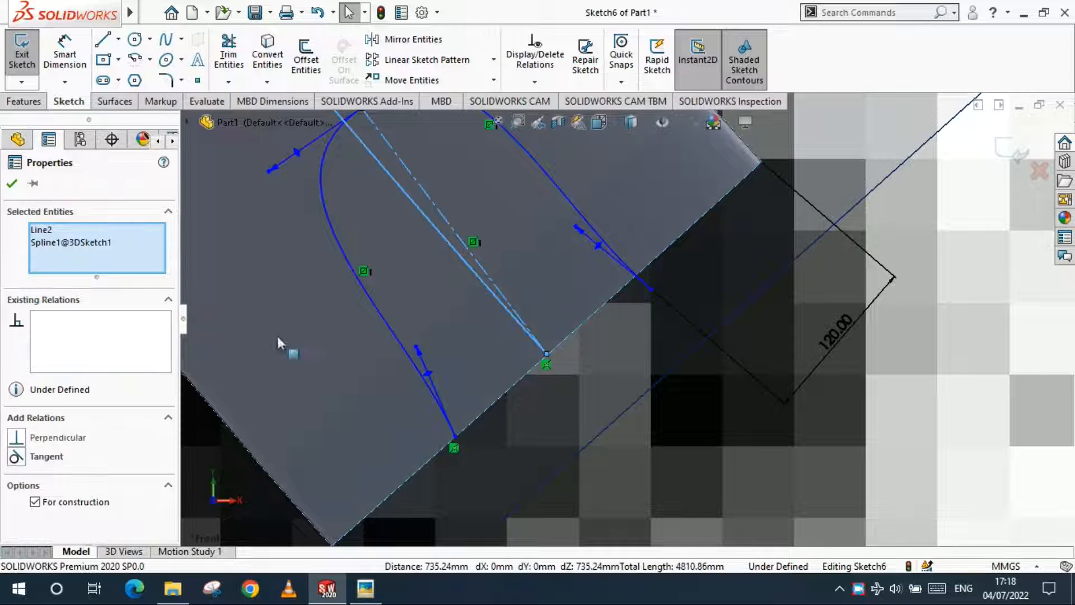
click(23, 456)
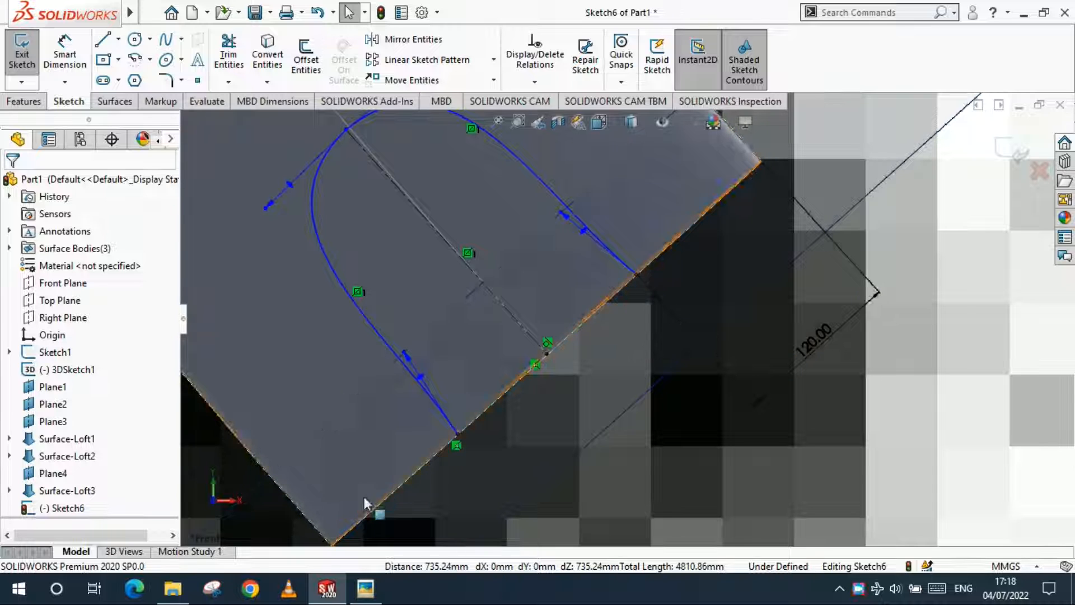
Extend both arch endpoints slightly beyond the fork's end edge and finish the sketch.
drag(638, 275, 650, 288)
click(11, 185)
click(22, 56)
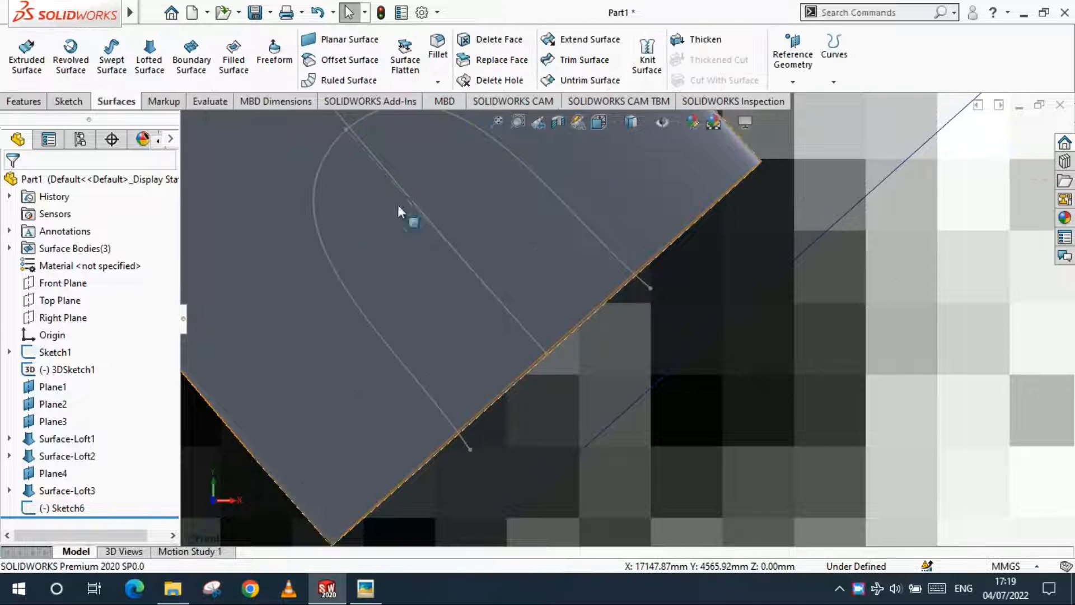
Trim the fork's lower loft with the arch sketch, selecting the regions inside the arch on both sides.
click(584, 59)
click(557, 195)
click(128, 346)
click(546, 287)
scroll(546, 287, up, 1)
middle_drag(552, 289, 476, 286)
click(623, 330)
scroll(417, 312, up, 3)
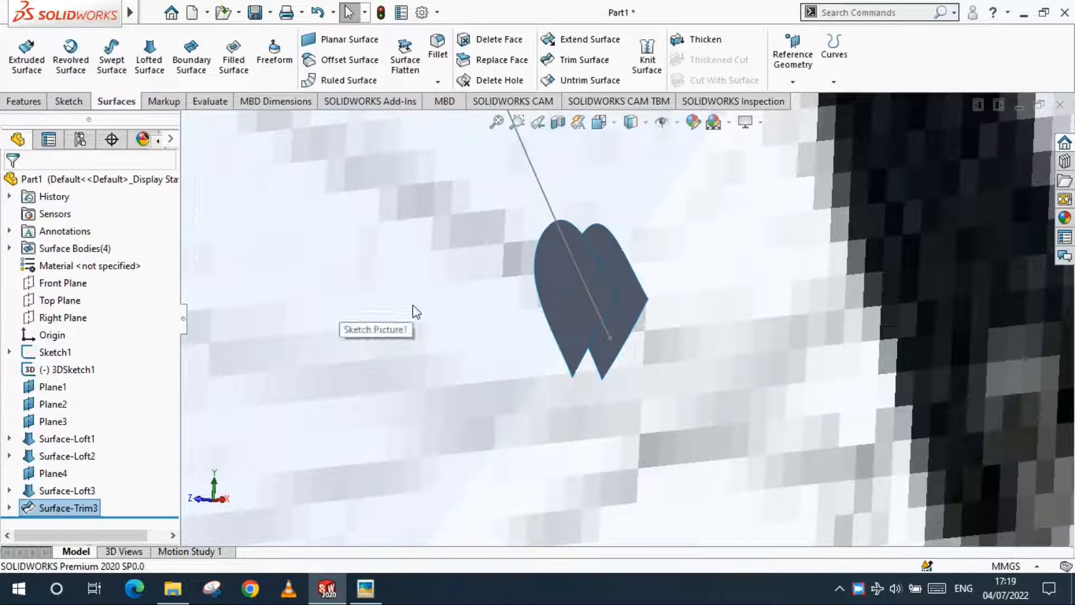
Edit the surface trim to remove the selected arch regions instead of keeping them.
right_click(34, 504)
click(53, 204)
click(54, 323)
click(12, 183)
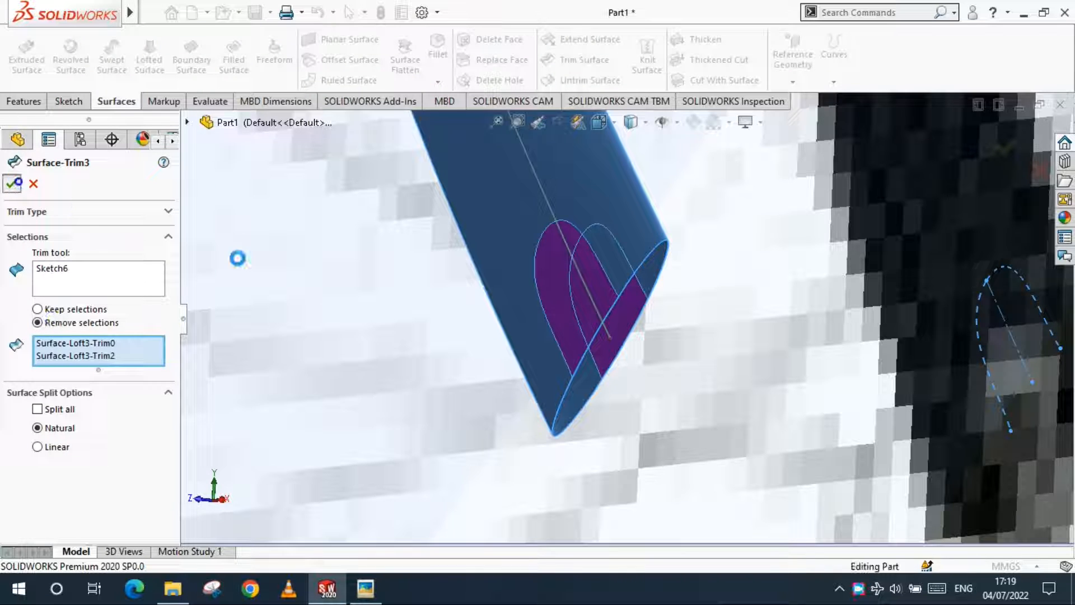
Start a filled surface at the notched fork end and select the lower leg's end edge and adjoining notch edge.
middle_drag(388, 303, 496, 306)
scroll(635, 303, up, 4)
scroll(642, 309, down, 3)
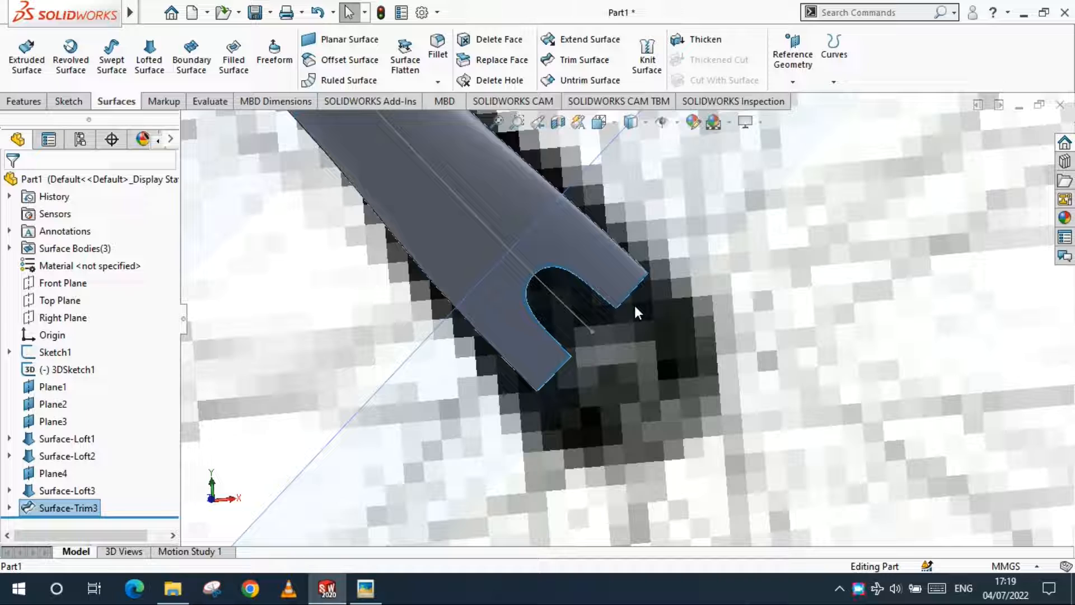
middle_drag(634, 305, 470, 264)
scroll(456, 273, down, 2)
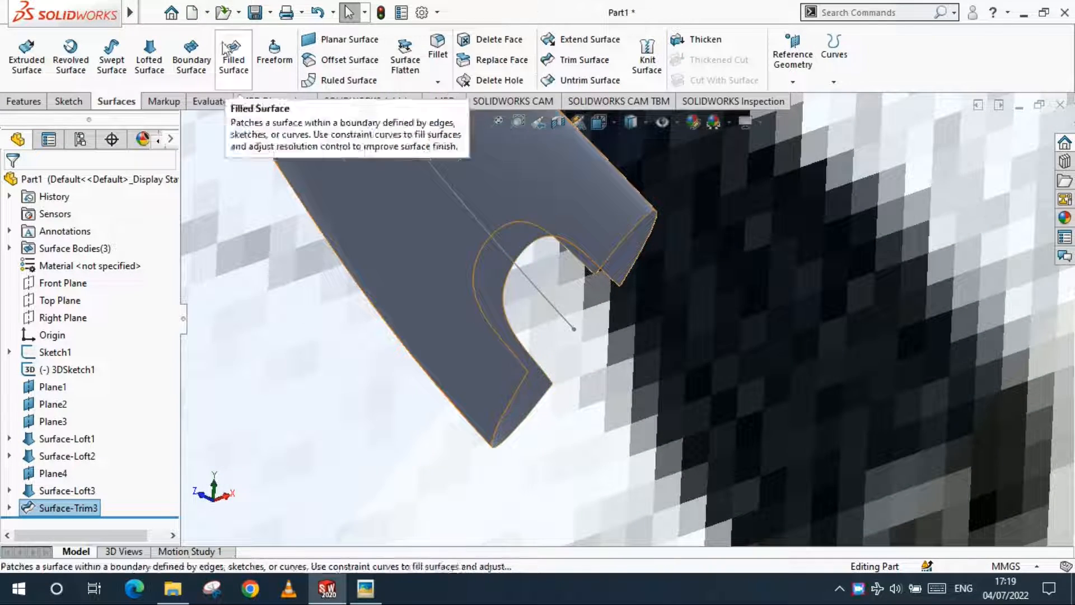
click(234, 63)
scroll(515, 391, down, 3)
click(539, 377)
click(542, 328)
middle_drag(542, 328, 616, 210)
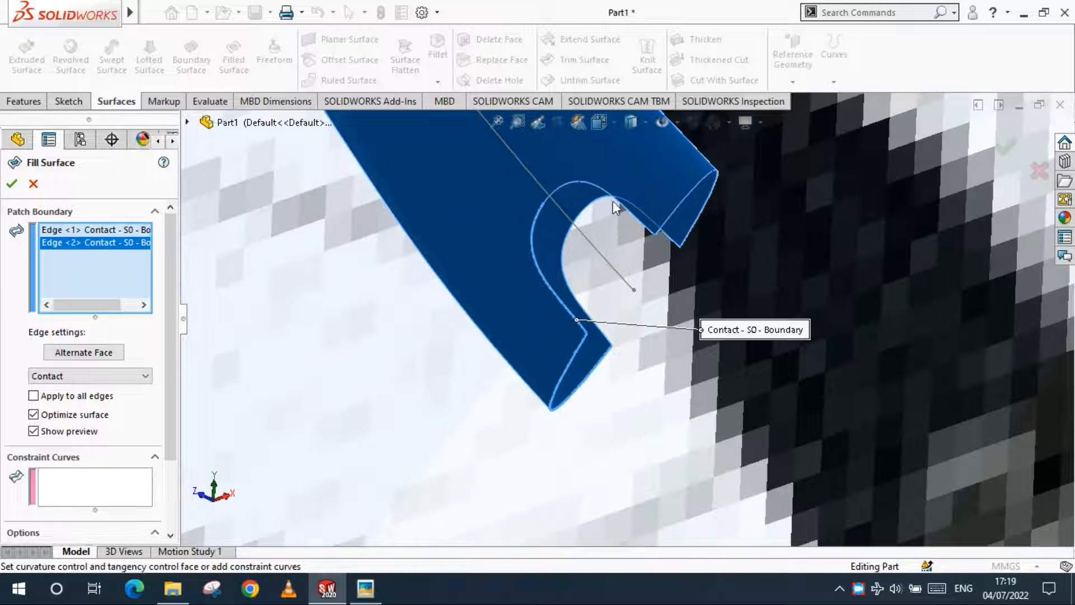
Add the remaining notch and end edges to the patch boundary with Contact curvature and create the filled surface.
click(579, 181)
click(707, 188)
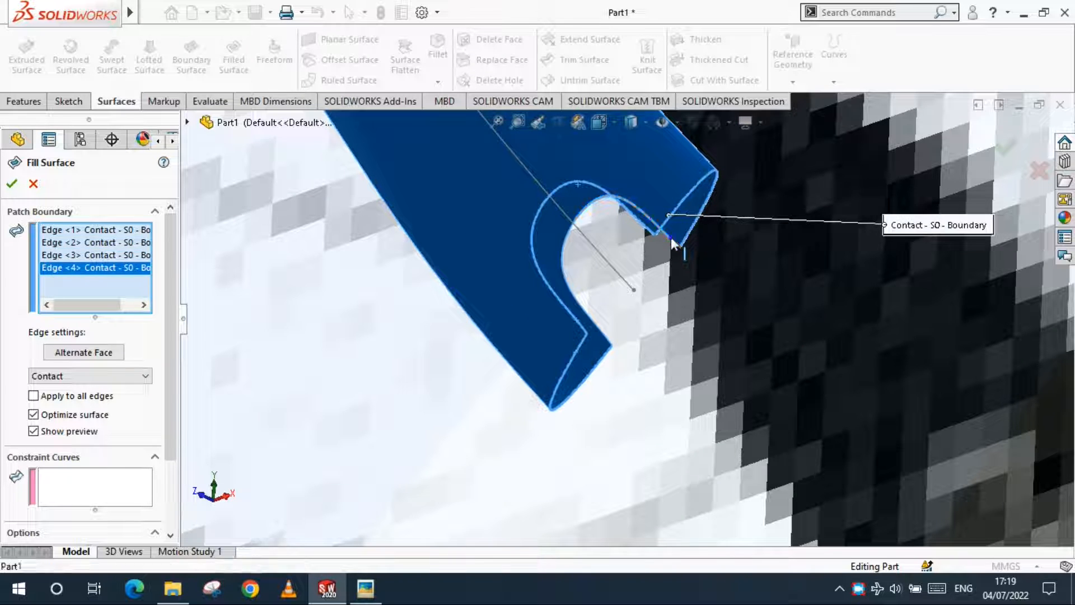
click(671, 237)
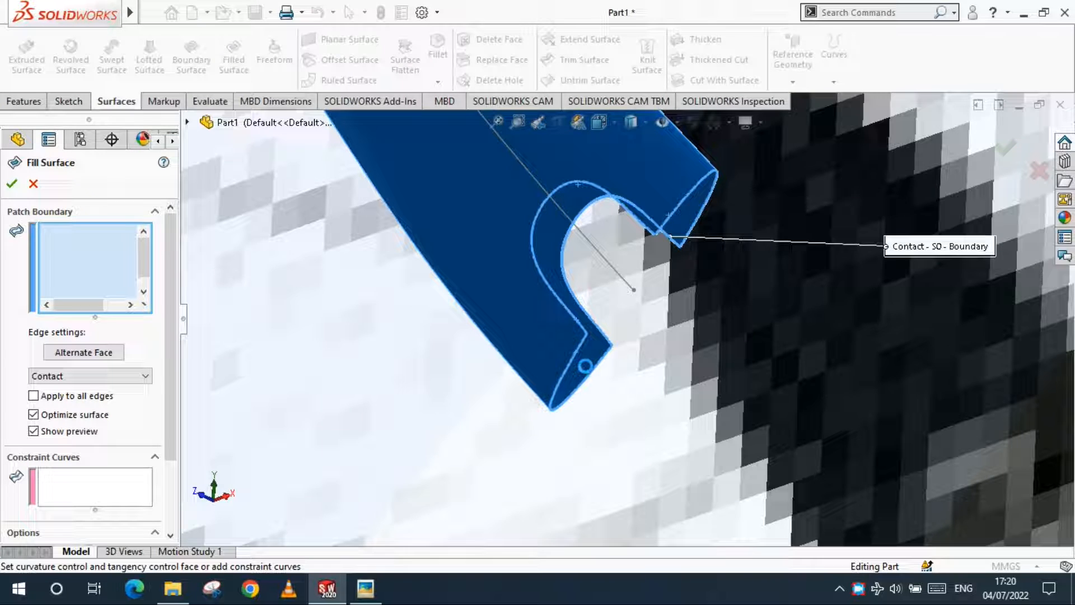
click(586, 366)
middle_drag(572, 294, 574, 210)
click(12, 184)
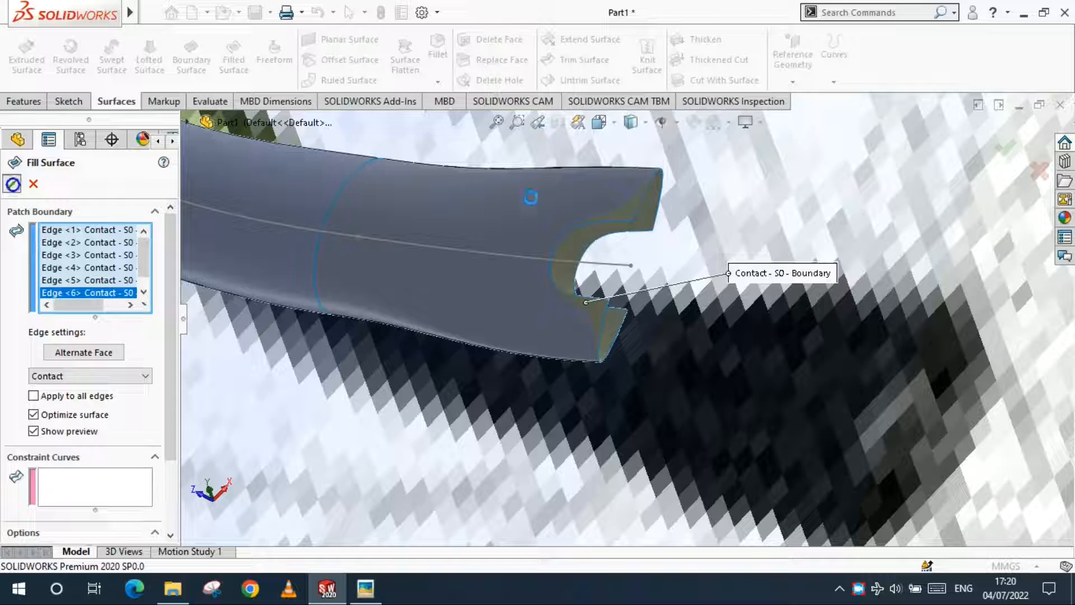
middle_drag(641, 237, 572, 370)
click(574, 273)
key(Escape)
scroll(633, 334, up, 2)
click(584, 61)
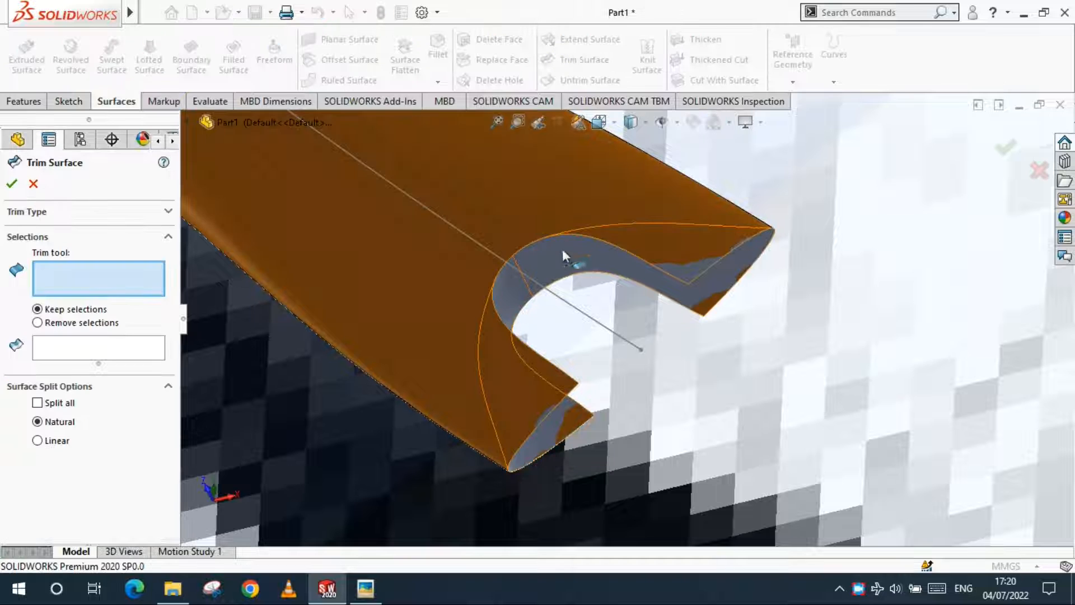
click(559, 260)
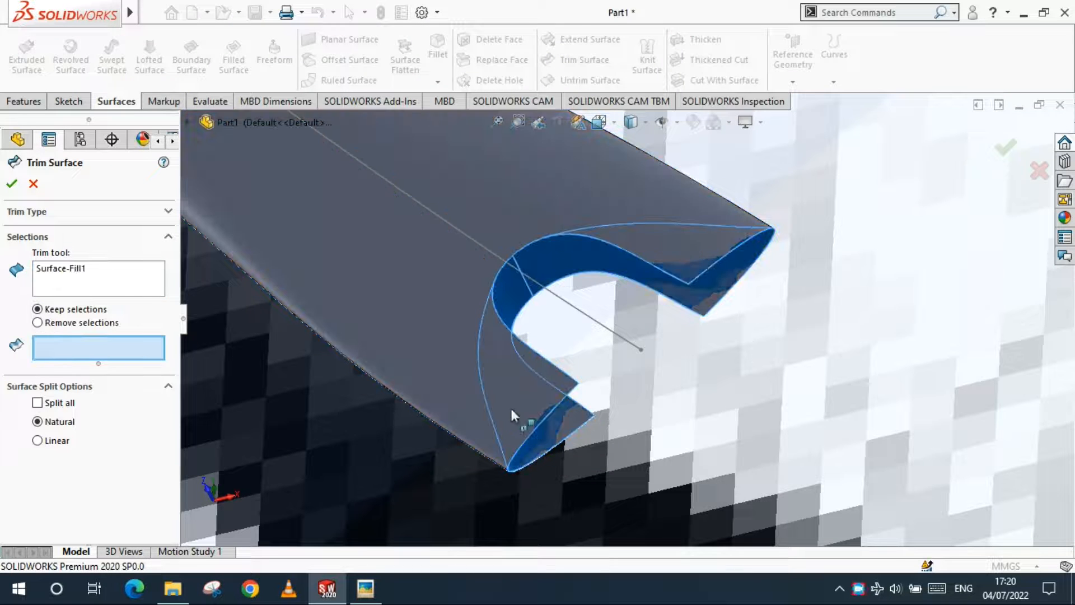
key(Escape)
Delete the filled surface from the fork's notched end.
click(60, 510)
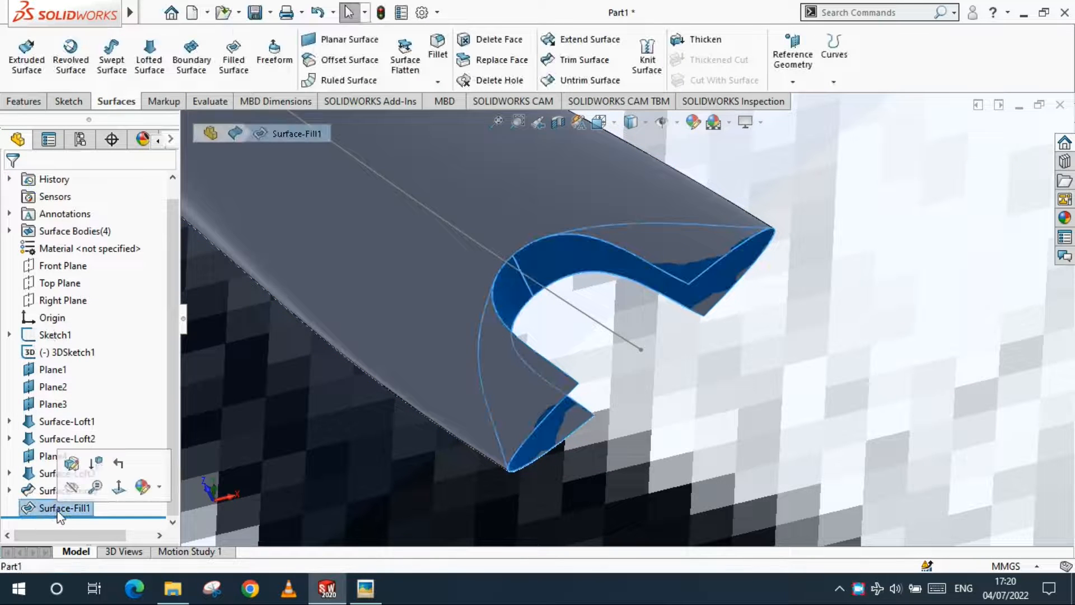
click(769, 323)
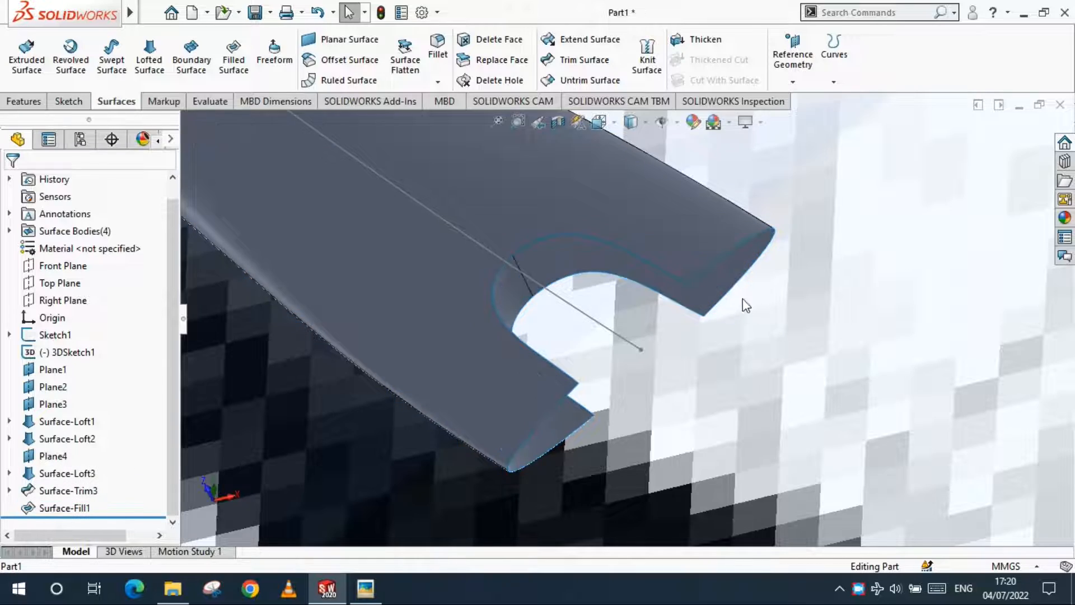
scroll(628, 321, up, 2)
right_click(559, 236)
click(602, 208)
middle_drag(667, 324, 589, 345)
scroll(586, 340, down, 1)
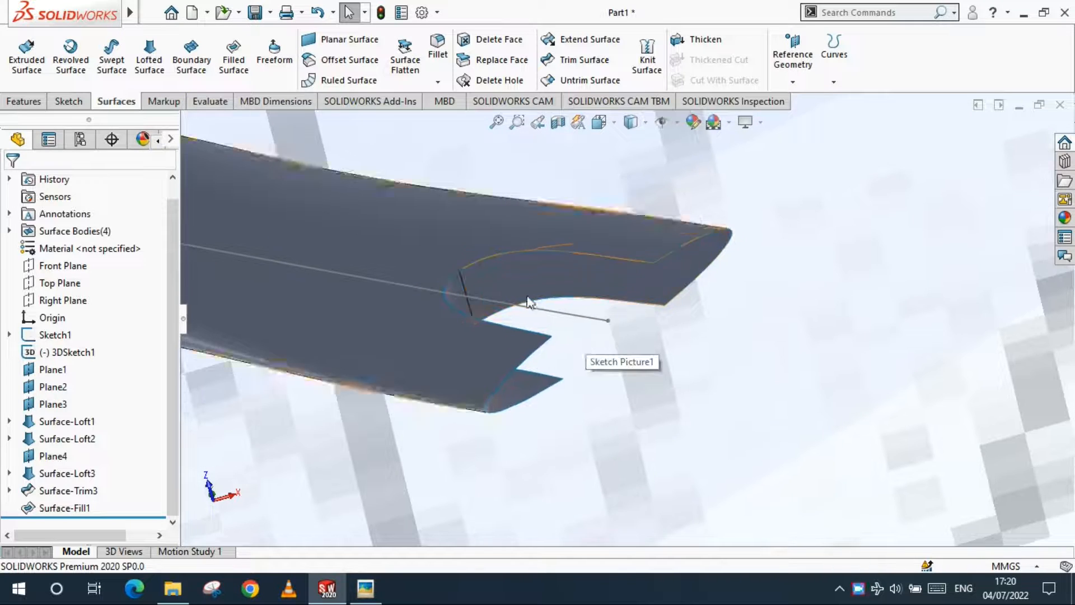
click(550, 292)
key(Delete)
key(Return)
scroll(629, 283, down, 2)
middle_drag(632, 288, 454, 347)
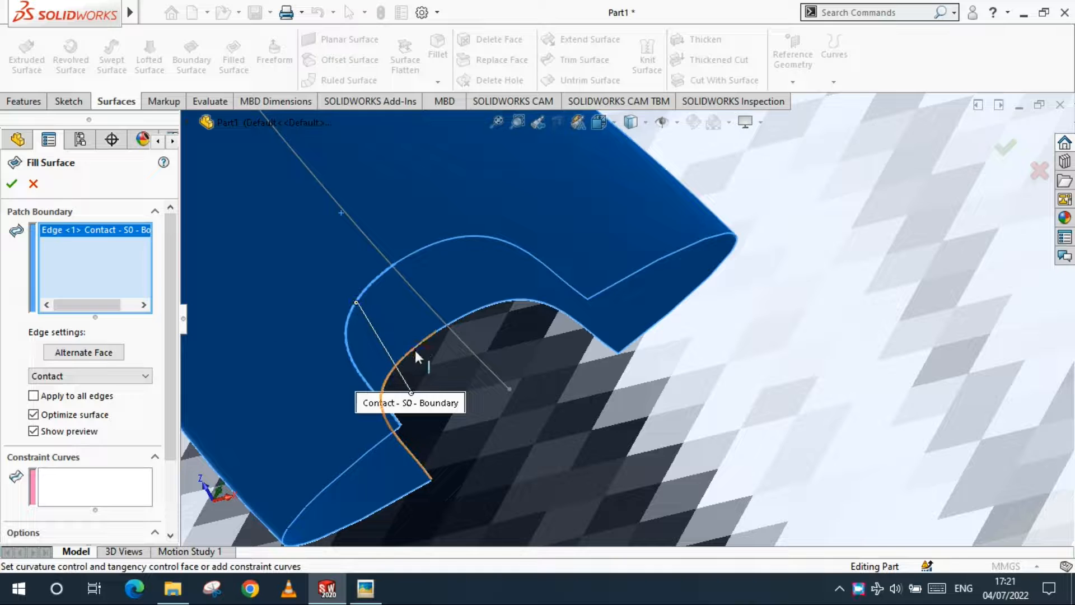
click(415, 347)
right_click(113, 268)
click(161, 282)
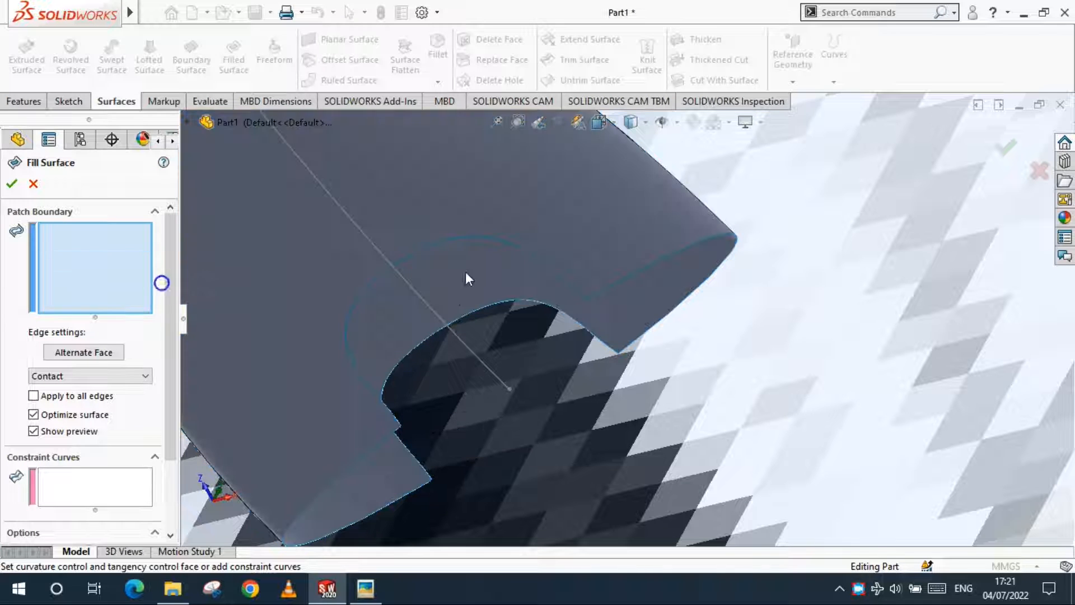
key(Escape)
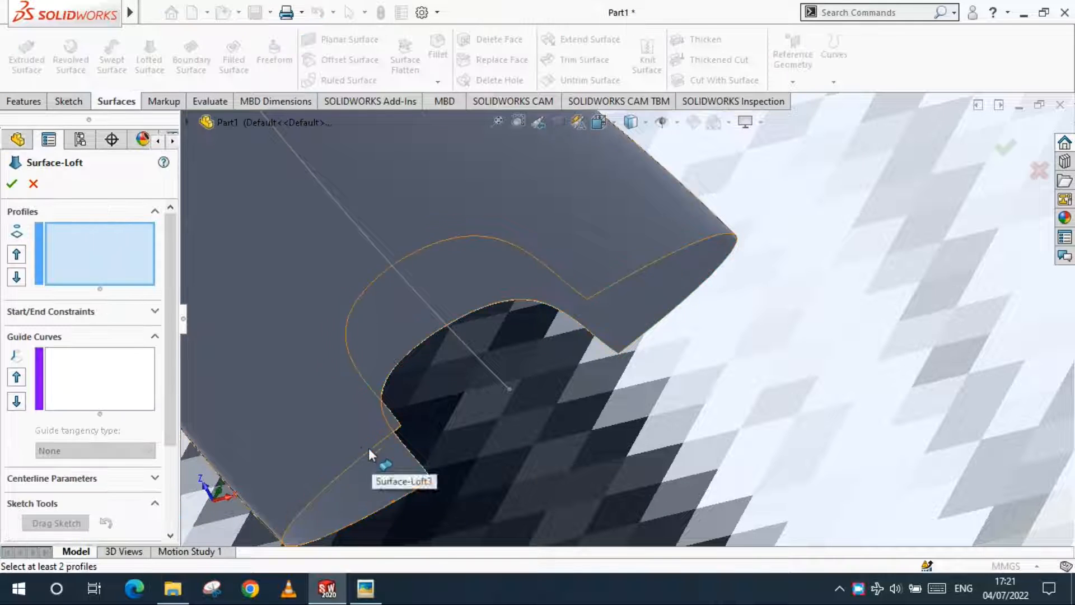
Start a lofted surface and group the arch edges on one side of the notch as its first open profile.
scroll(523, 375, up, 2)
scroll(523, 375, down, 1)
right_click(626, 249)
click(523, 213)
click(599, 230)
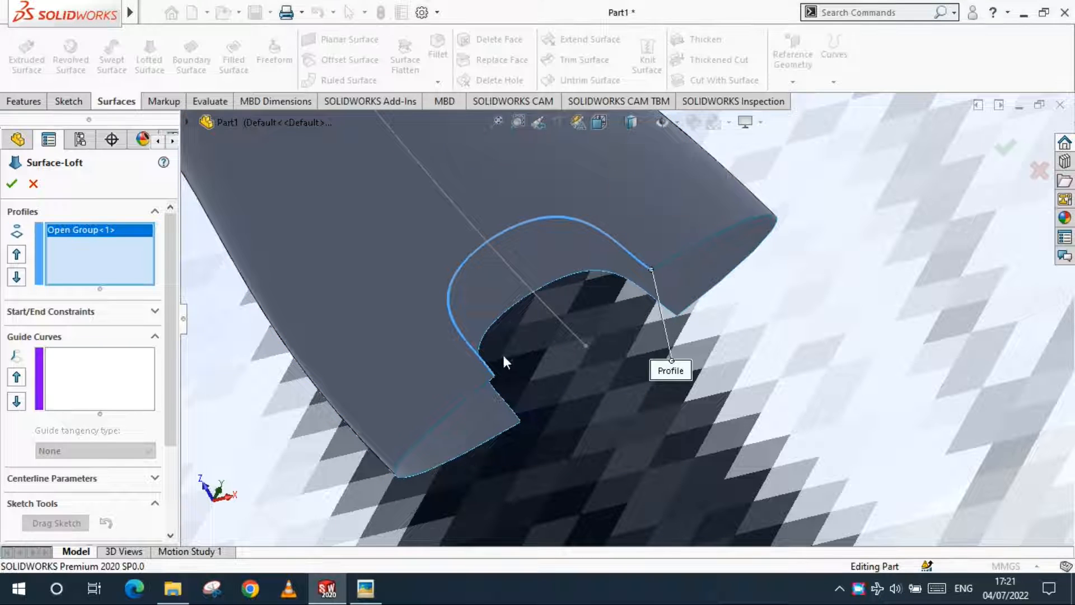
Group the arch edges on the notch's opposite side as the second profile and create the lofted surface.
right_click(779, 354)
click(822, 324)
click(500, 393)
click(655, 303)
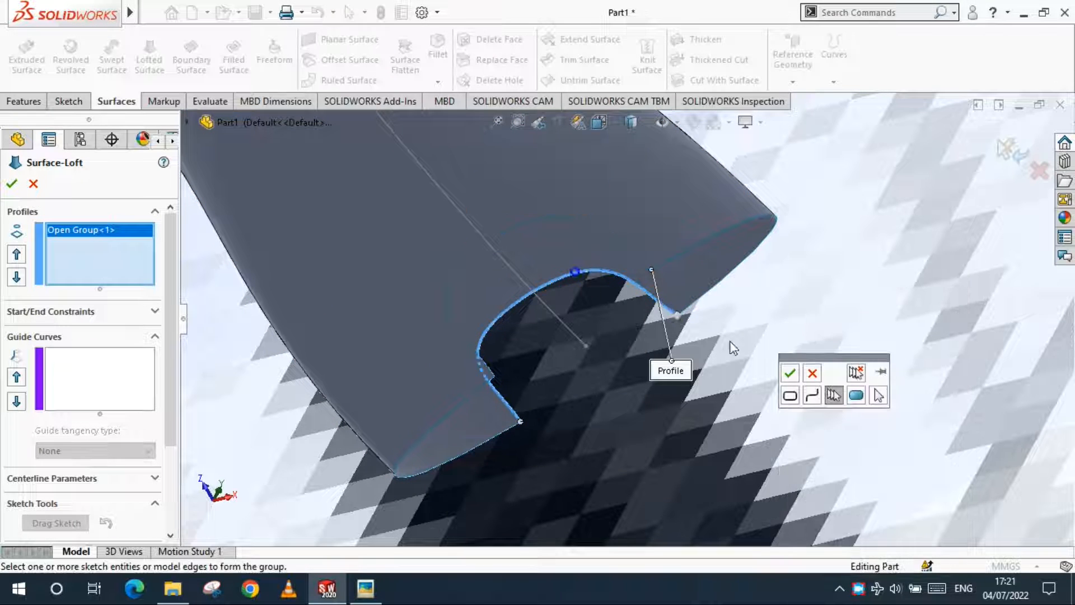
click(786, 373)
mouse_move(722, 376)
middle_down()
mouse_move(540, 297)
mouse_move(548, 343)
mouse_move(629, 432)
mouse_move(726, 376)
middle_up()
click(12, 183)
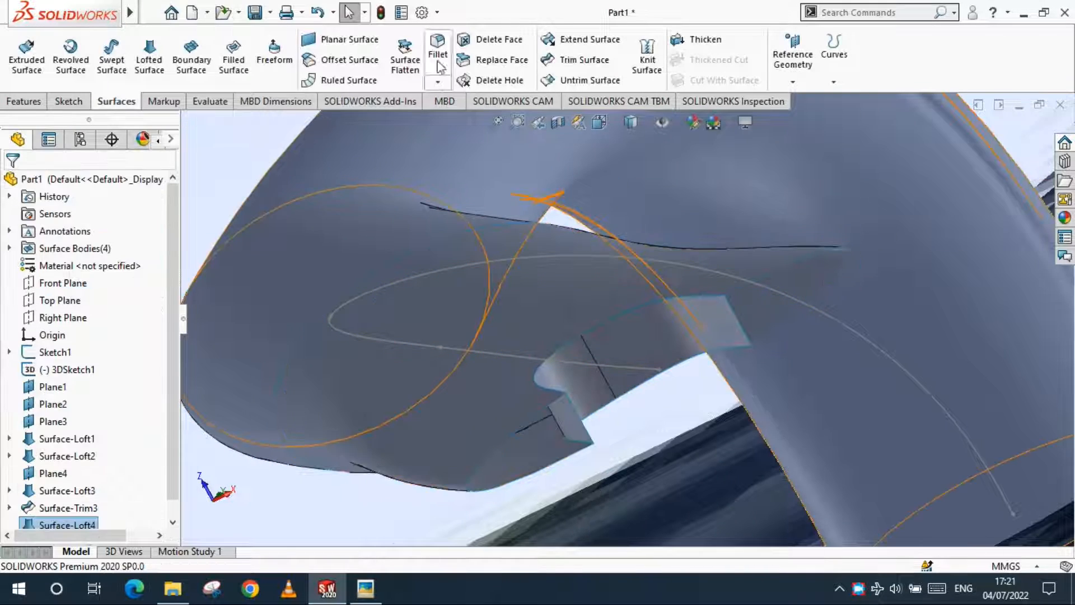
Close the two open end faces on either side of the fork's notch with planar surfaces.
click(349, 39)
click(772, 281)
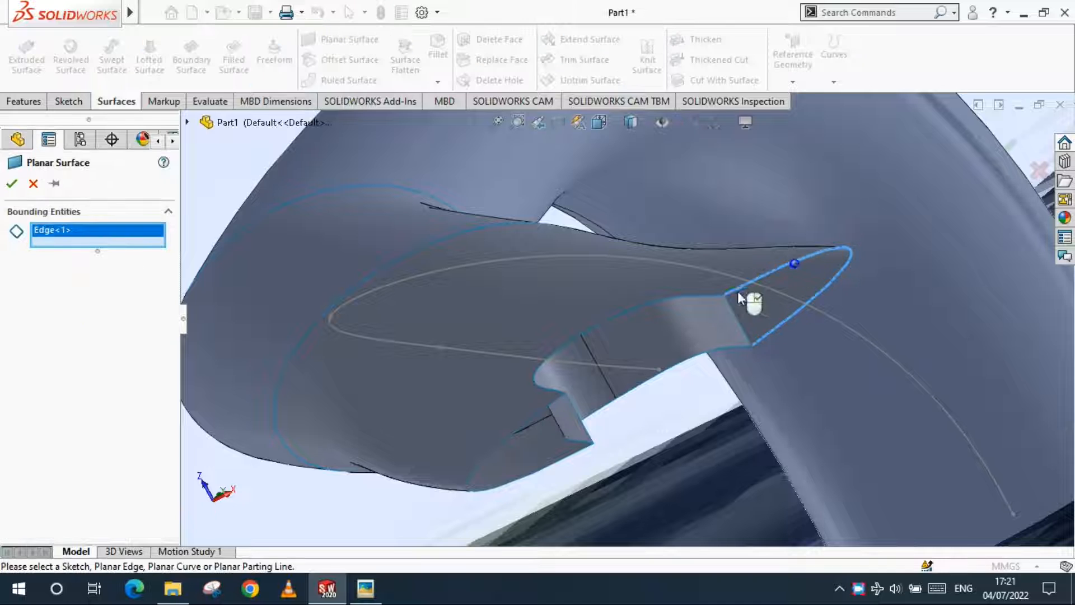
click(738, 323)
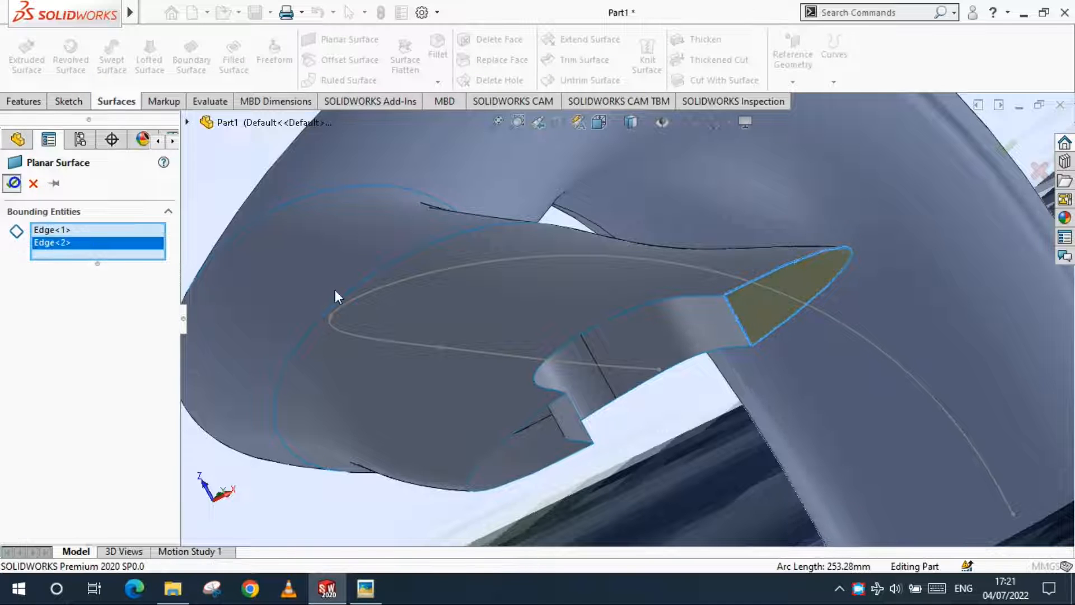
click(322, 36)
click(541, 414)
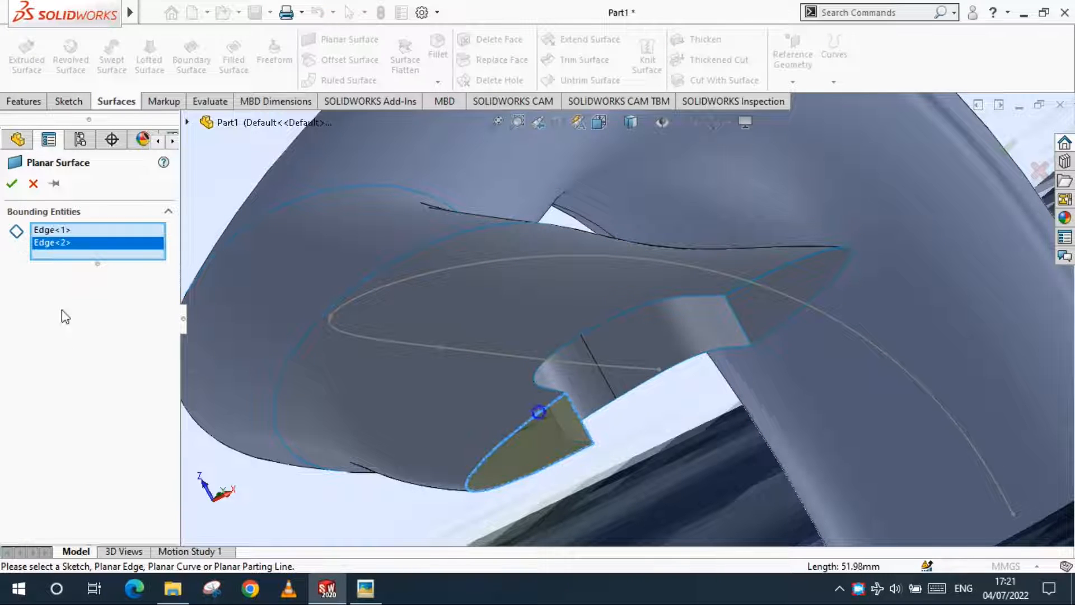
Examine the fork leg and its closed notched end against the bicycle picture.
scroll(674, 374, up, 6)
middle_drag(674, 375, 643, 446)
scroll(751, 413, up, 5)
scroll(766, 414, down, 3)
scroll(643, 330, up, 5)
scroll(656, 370, down, 3)
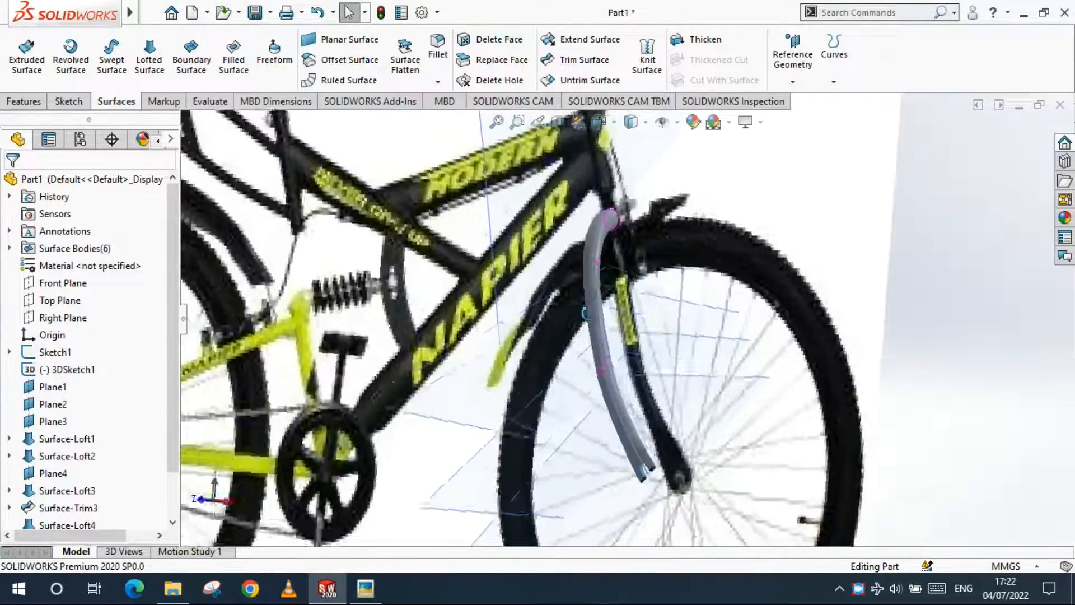
scroll(666, 401, down, 4)
scroll(644, 403, up, 5)
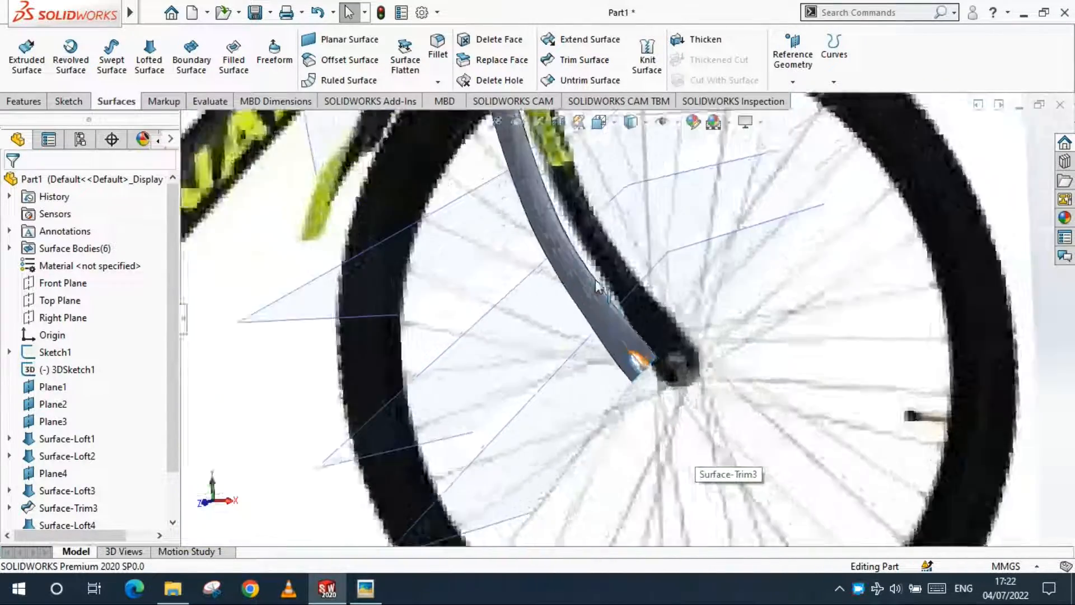
Knit the trimmed lower fork surface, the notch's lofted wall and the two planar end surfaces together.
scroll(610, 318, down, 2)
scroll(612, 320, down, 4)
click(651, 64)
scroll(687, 371, down, 3)
scroll(685, 370, down, 3)
click(636, 285)
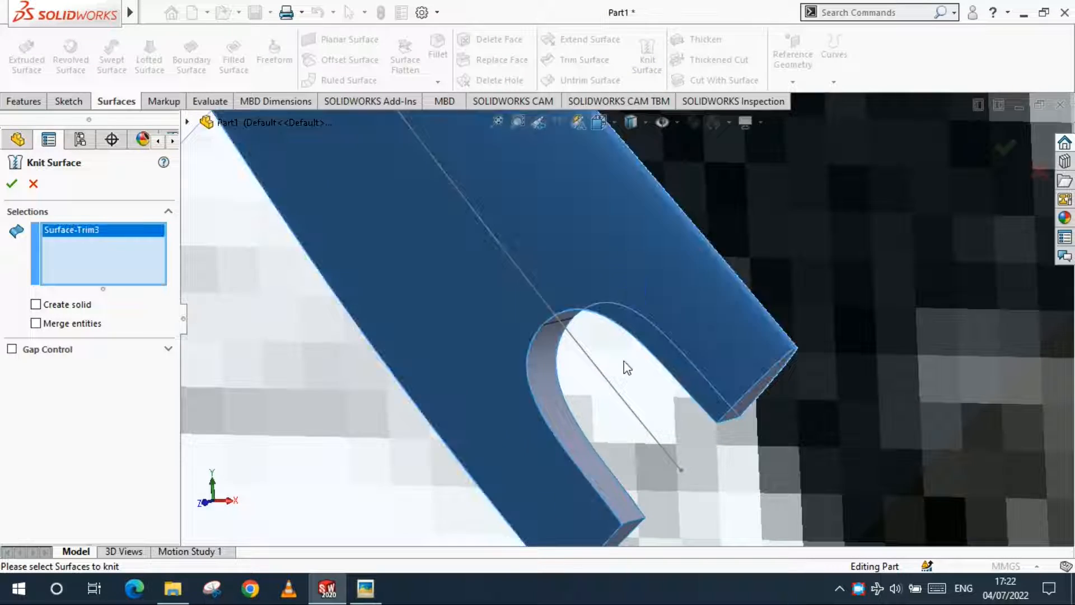
scroll(624, 362, down, 3)
click(548, 343)
scroll(563, 327, up, 3)
click(963, 166)
click(735, 455)
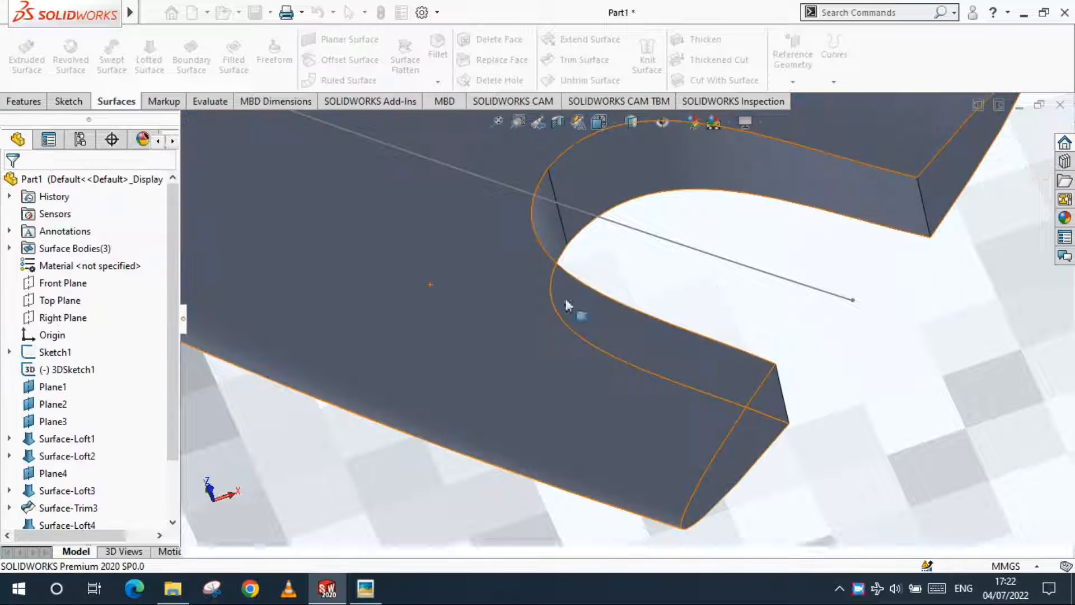
Start a fillet, try the notch's arch edges as items to fillet, and clear the selection.
scroll(566, 306, up, 2)
click(422, 37)
click(32, 184)
click(654, 223)
click(501, 298)
right_click(98, 314)
click(121, 322)
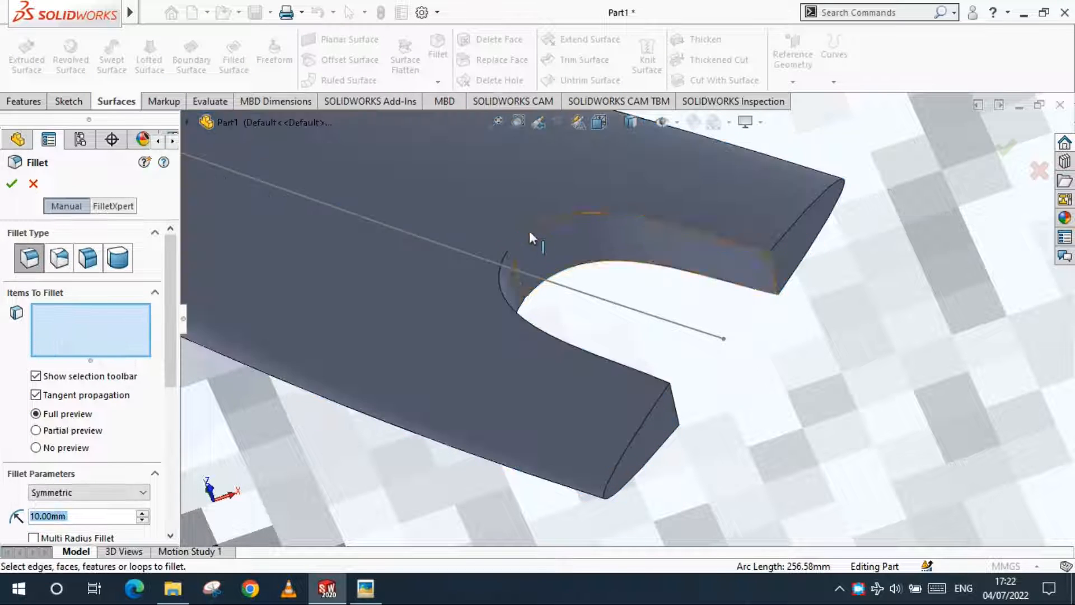
click(531, 226)
right_click(64, 315)
click(86, 321)
Fillet the notch's arch edges and the end edges of both prongs with a 10 mm radius.
click(670, 226)
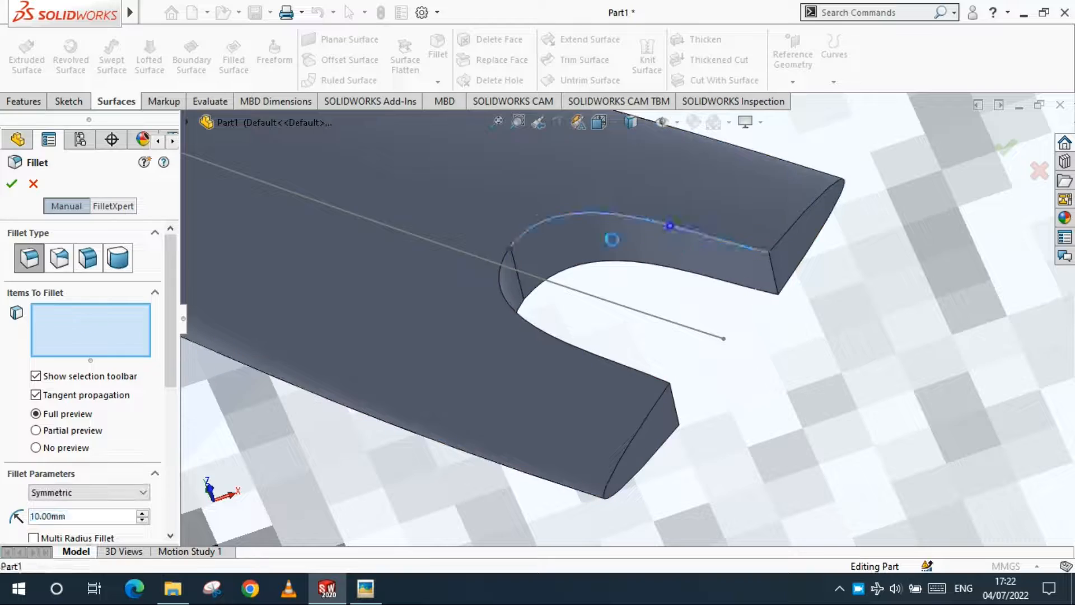
click(503, 289)
click(648, 264)
scroll(606, 304, up, 2)
scroll(606, 304, up, 6)
middle_drag(606, 304, 526, 353)
scroll(796, 314, down, 7)
click(576, 254)
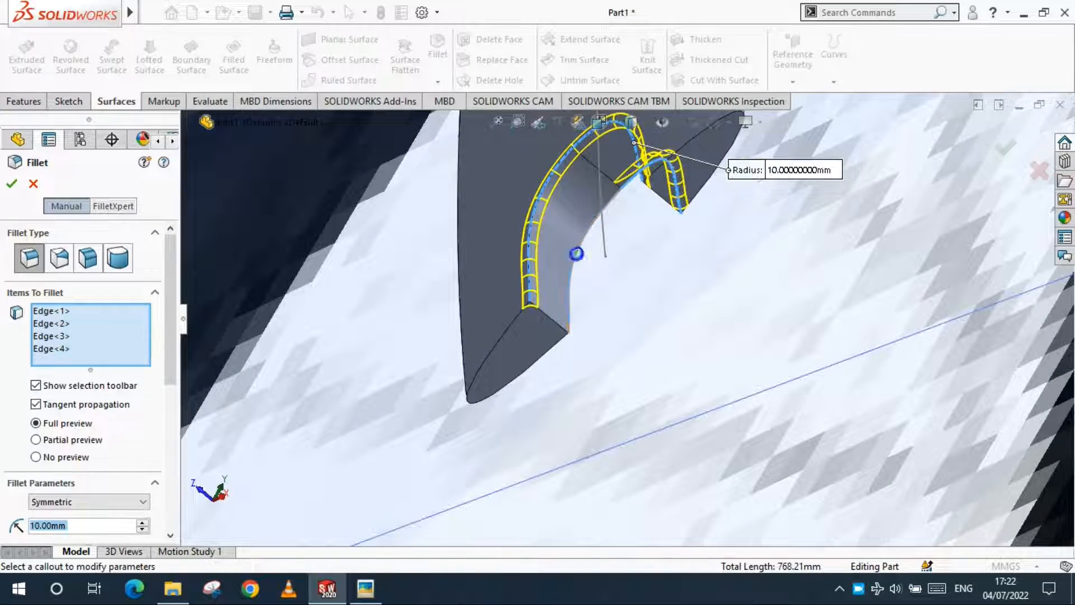
click(504, 331)
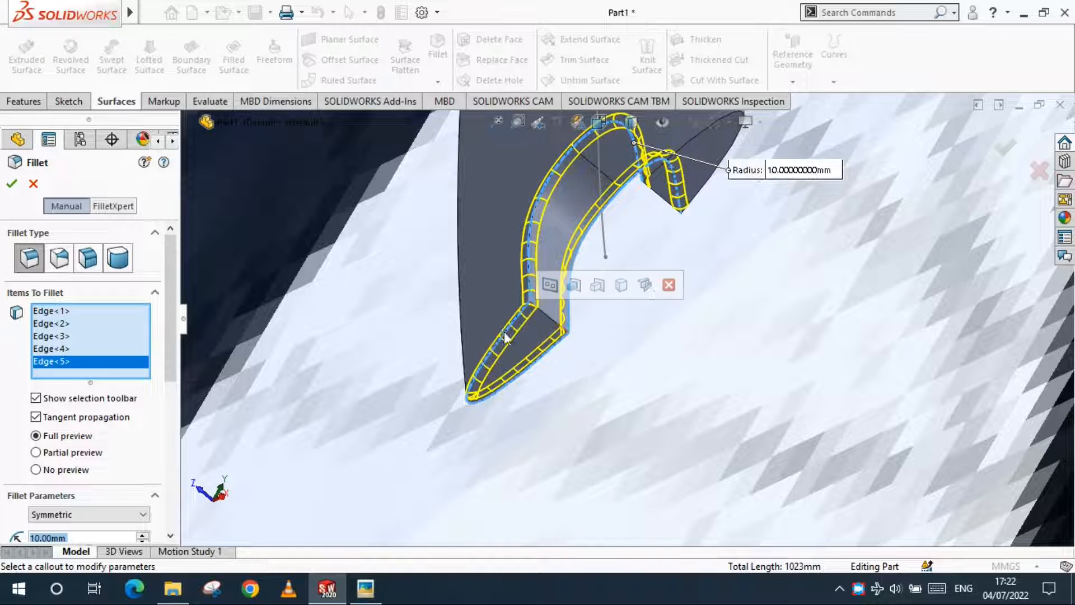
middle_drag(504, 331, 616, 264)
click(654, 240)
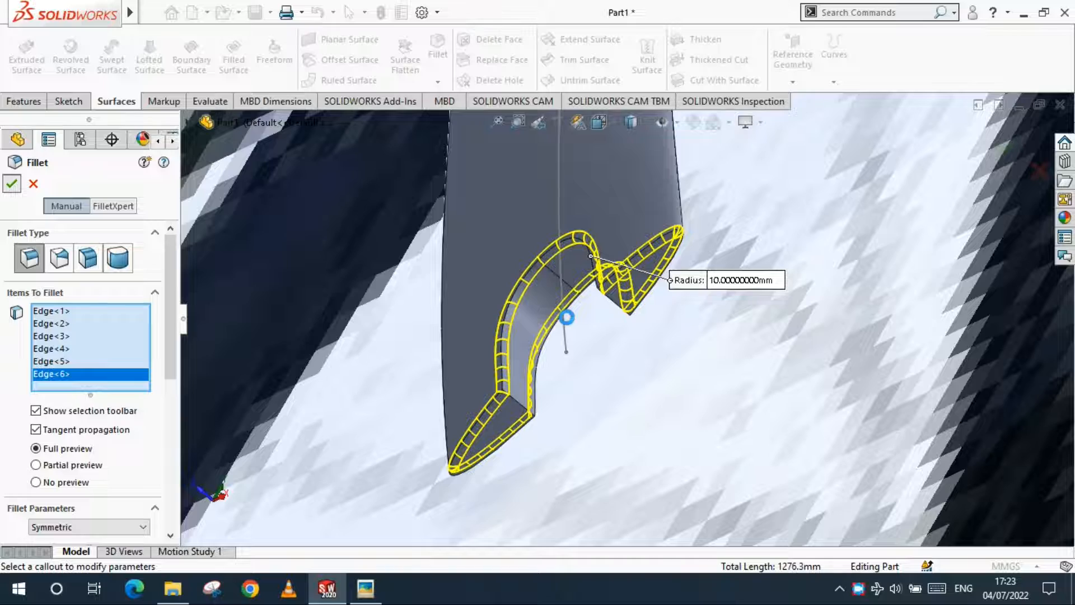
Set the radius of the fillet around the fork's notched end to 20 mm.
scroll(629, 327, up, 7)
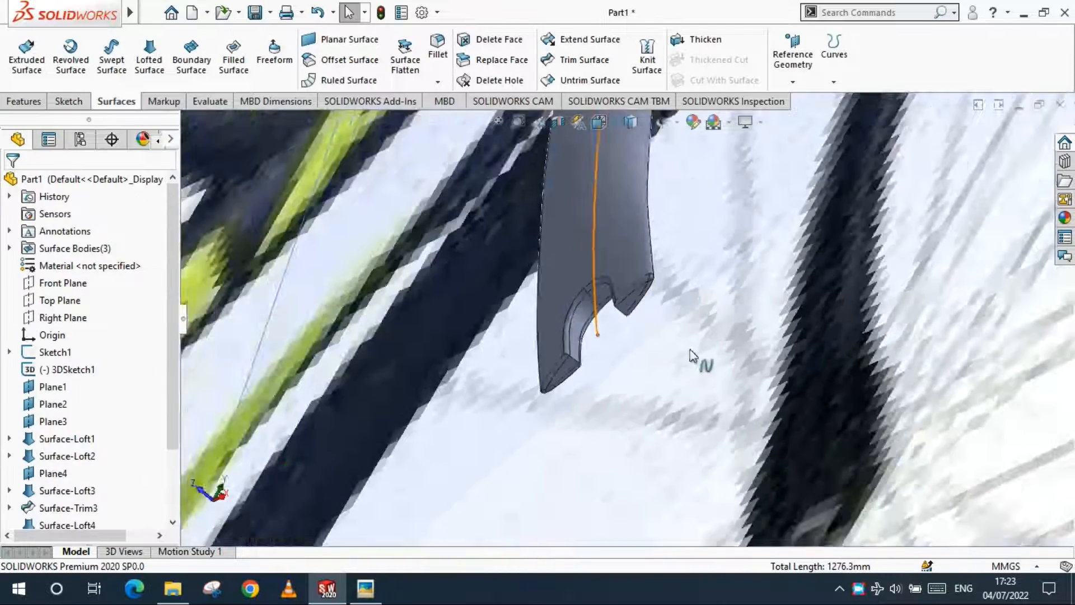
middle_drag(697, 360, 793, 411)
scroll(840, 358, down, 3)
middle_drag(844, 341, 819, 378)
scroll(819, 378, down, 7)
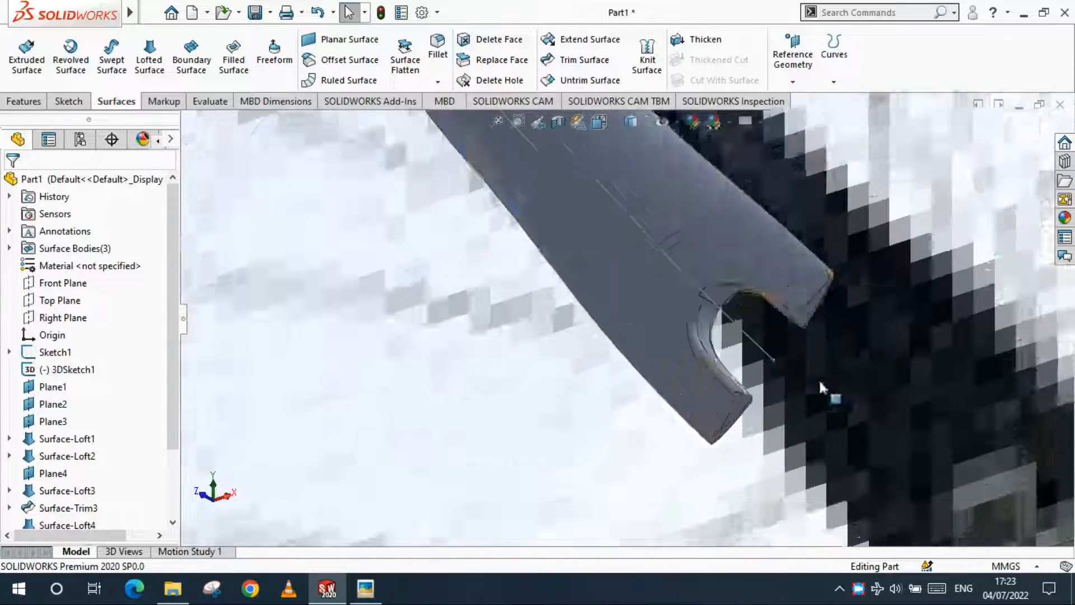
scroll(60, 505, down, 2)
right_click(43, 506)
click(58, 207)
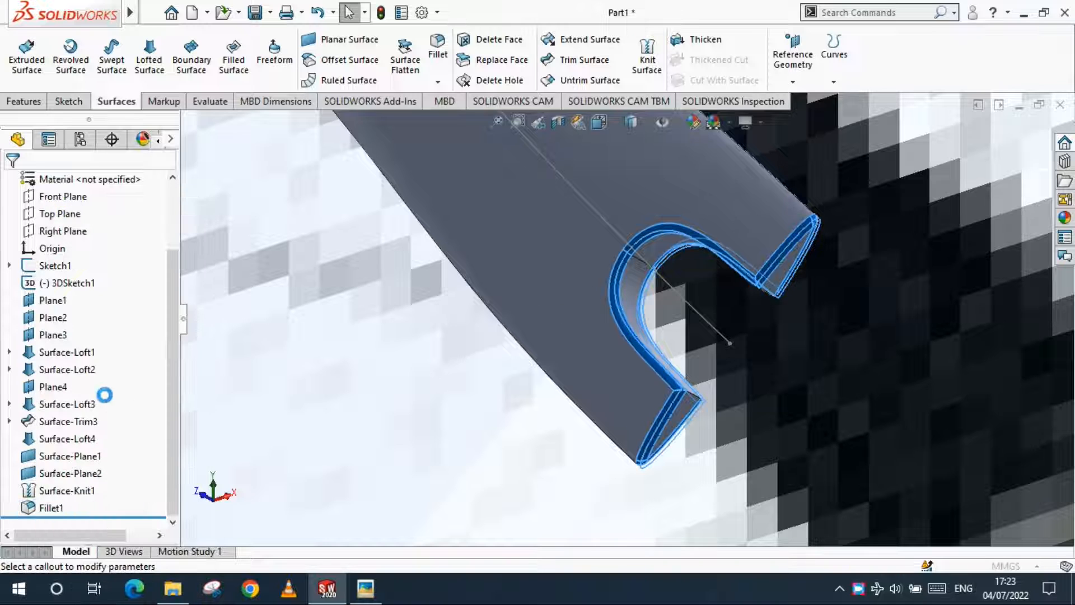
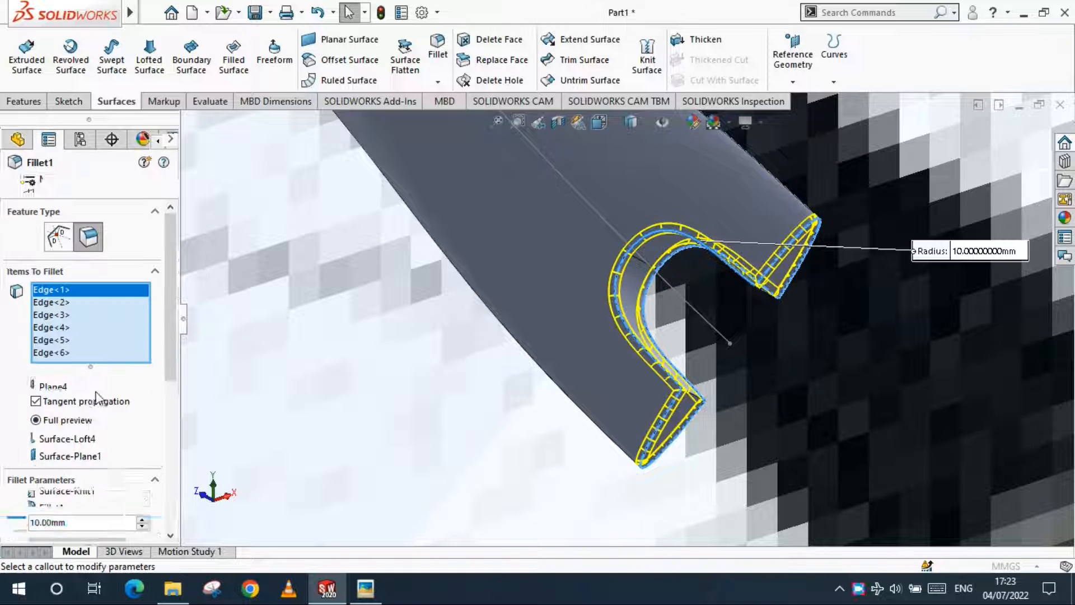
click(141, 519)
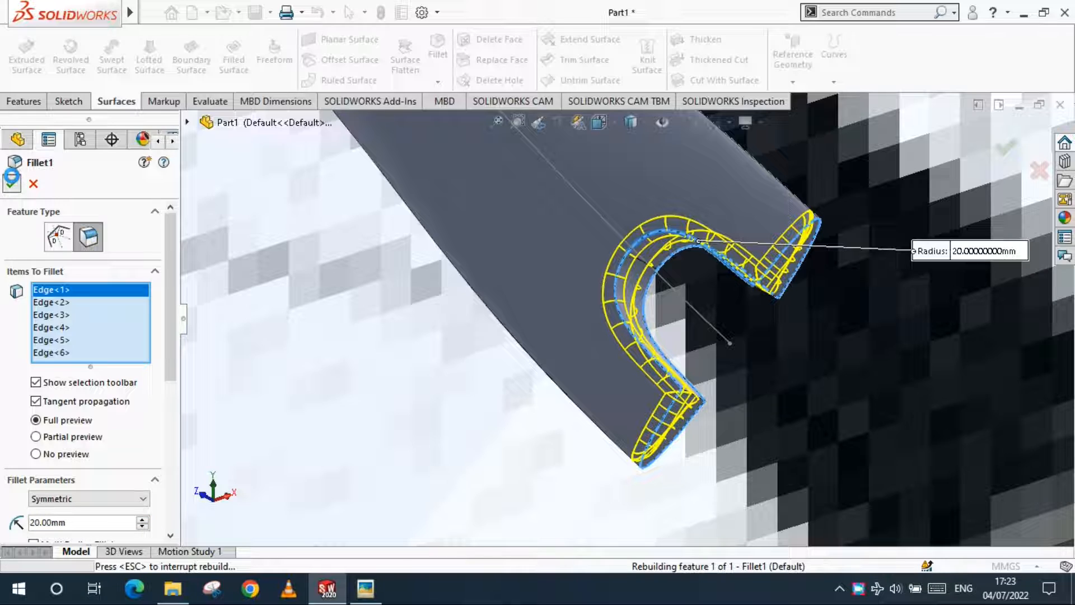
Examine the filleted notch and the complete fork leg against the bicycle picture.
scroll(679, 321, up, 3)
middle_drag(678, 322, 715, 389)
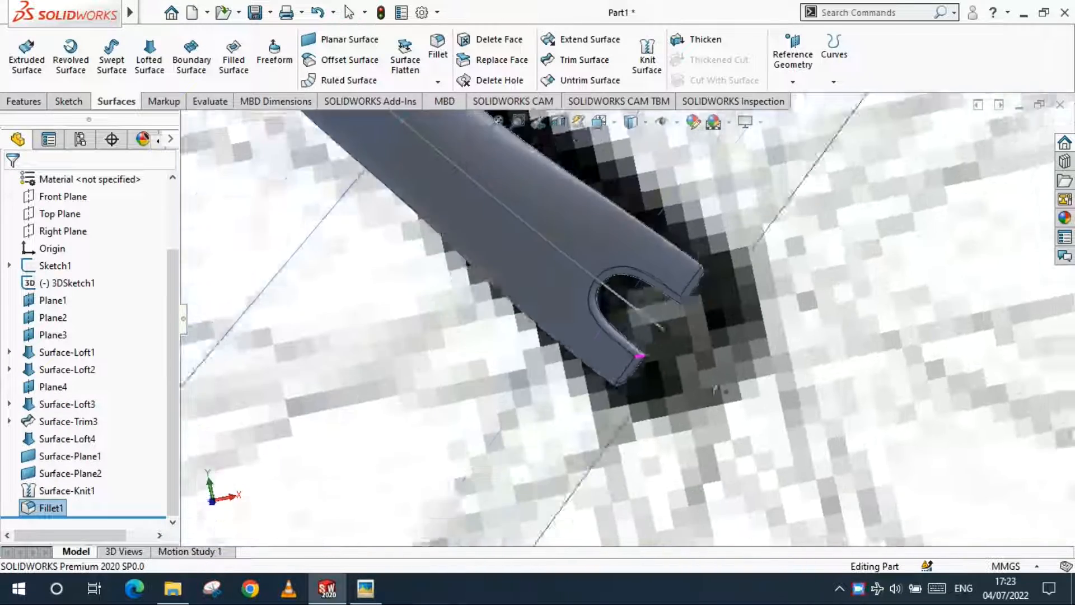
scroll(636, 333, up, 2)
scroll(636, 332, up, 8)
click(854, 257)
scroll(551, 210, down, 4)
middle_drag(582, 182, 546, 197)
scroll(546, 197, up, 3)
scroll(549, 203, down, 3)
scroll(867, 300, up, 5)
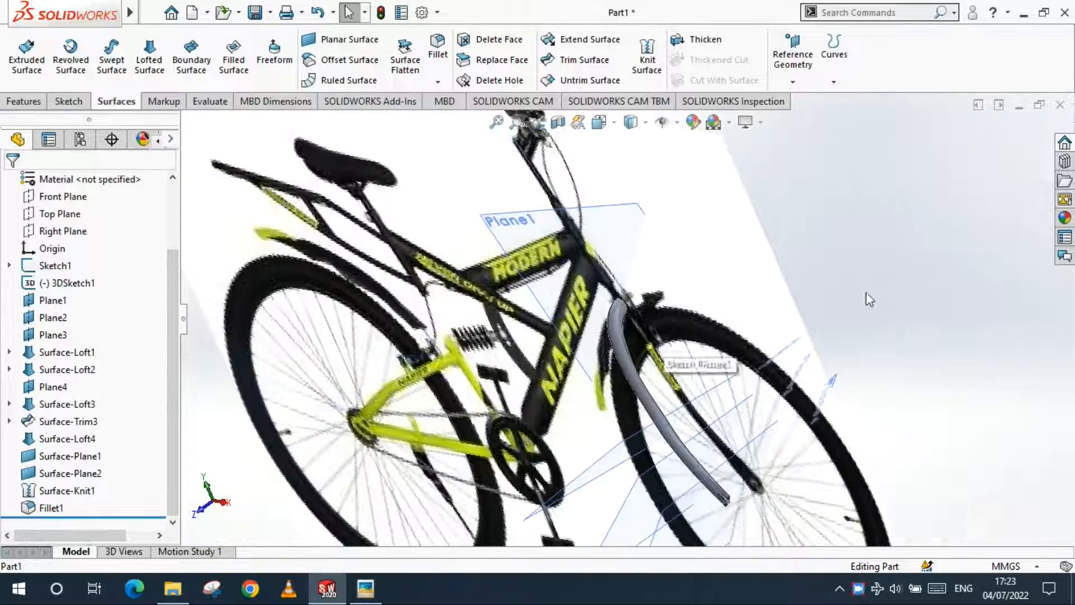
scroll(666, 361, down, 5)
click(591, 317)
click(24, 101)
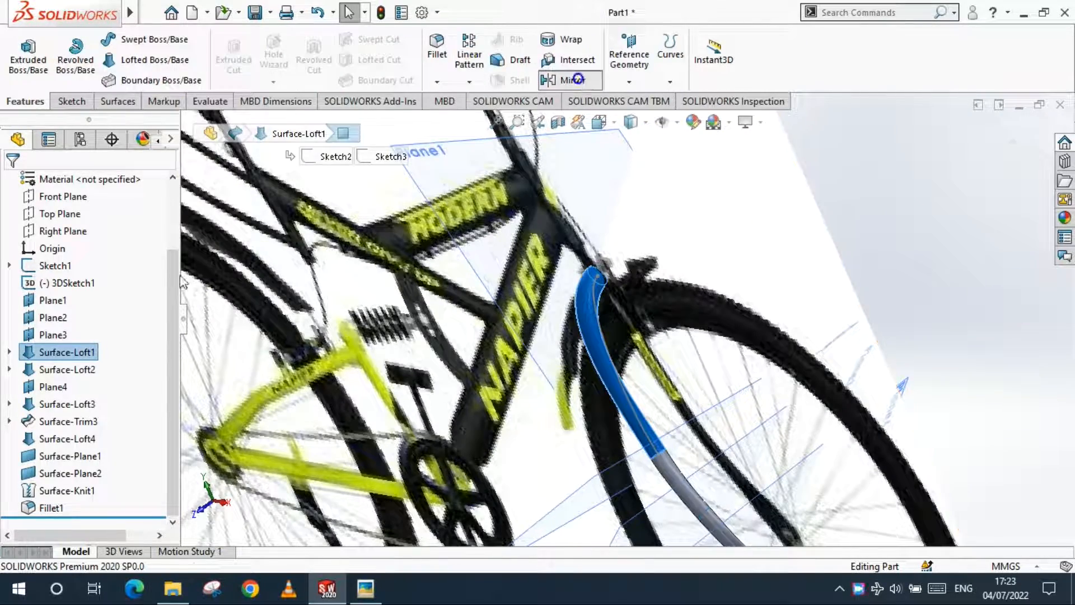
click(566, 80)
scroll(648, 457, up, 3)
scroll(661, 476, down, 2)
click(881, 267)
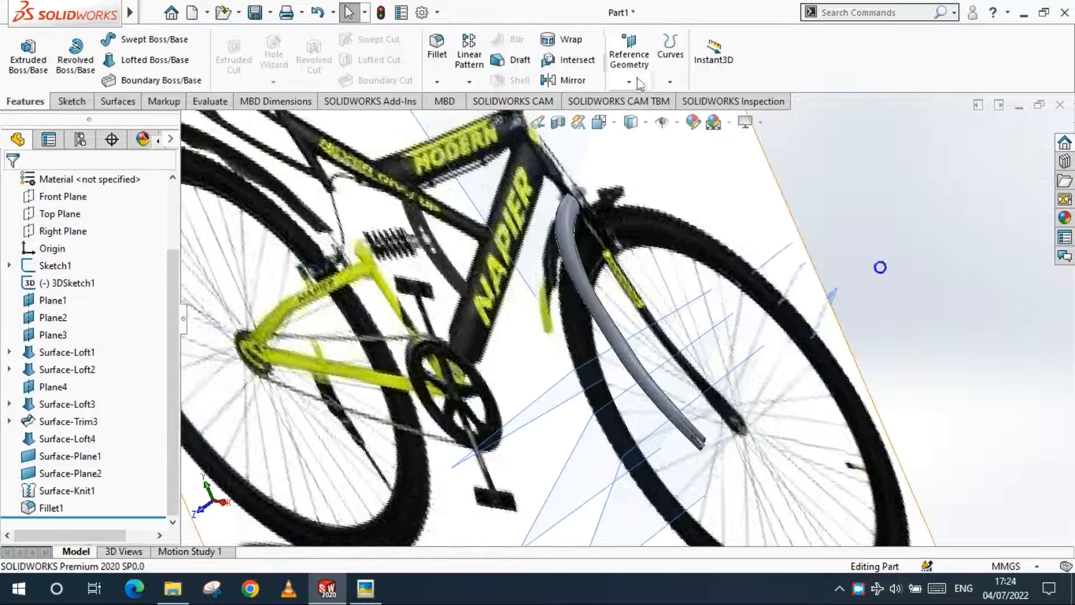
Knit the fork leg's two upper lofted surfaces with its filleted lower end.
scroll(555, 64, down, 2)
click(648, 57)
click(599, 319)
scroll(650, 373, down, 4)
click(645, 398)
scroll(709, 491, down, 2)
click(745, 501)
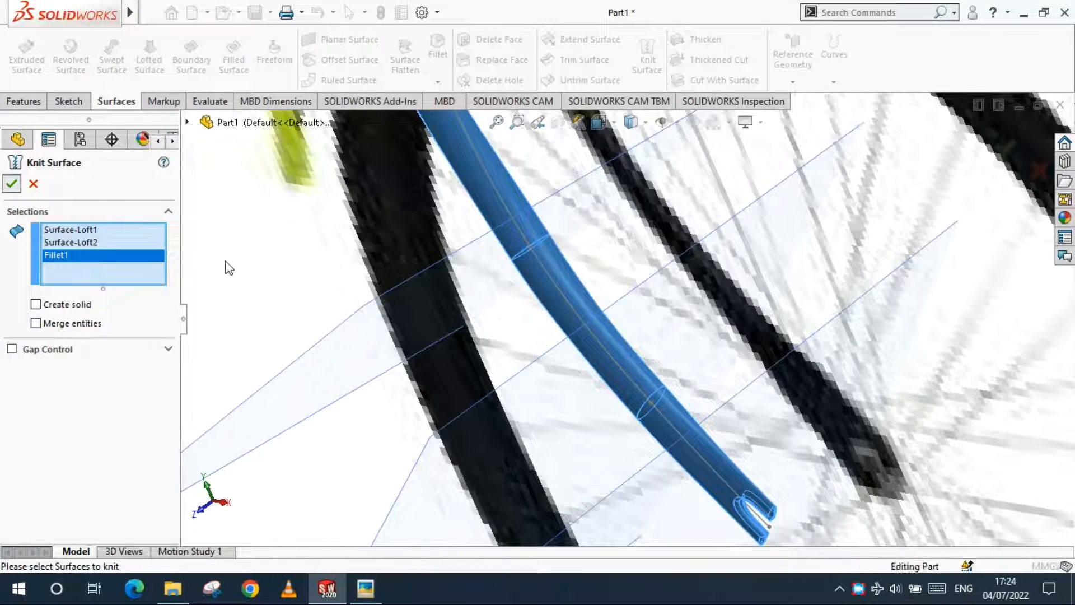
Mirror the knitted fork leg body about the Front Plane.
scroll(640, 369, up, 6)
scroll(560, 73, up, 2)
click(557, 83)
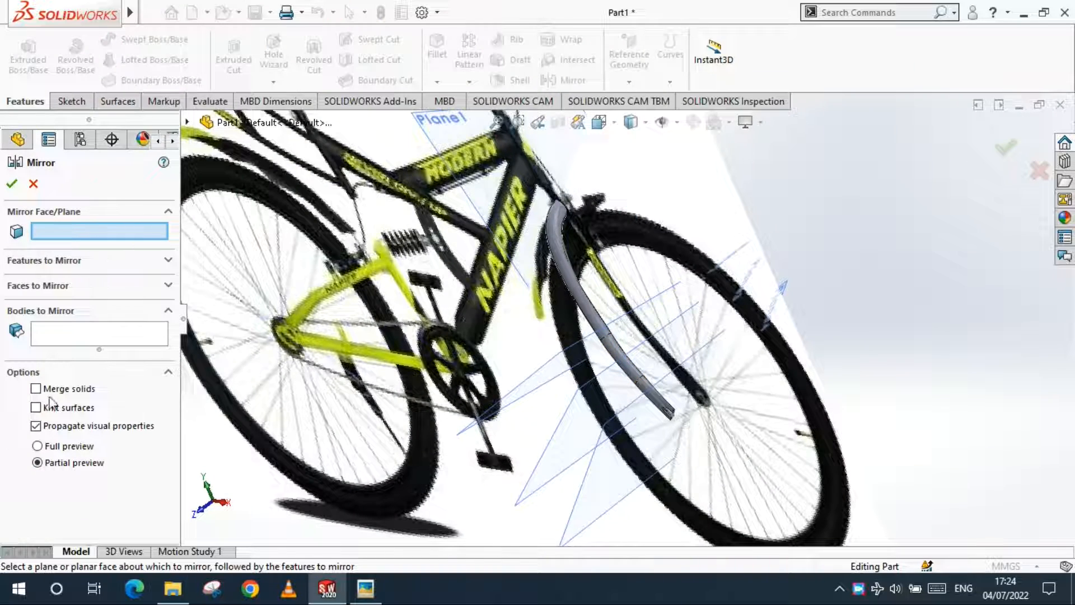
click(189, 122)
click(261, 224)
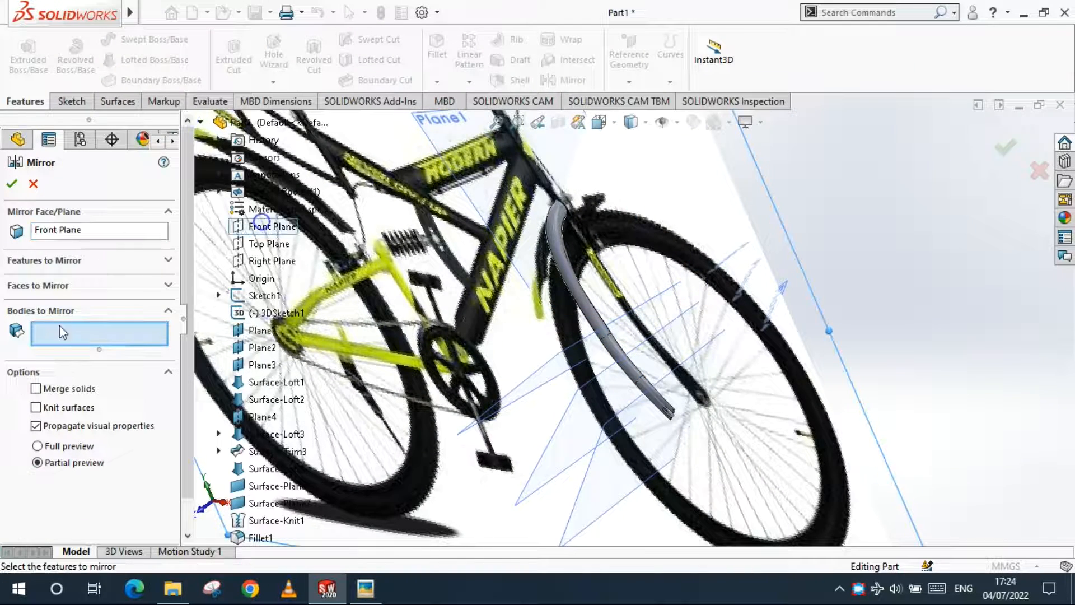
click(577, 298)
click(11, 184)
Orient the model to the front view and open a new sketch on the Front Plane.
scroll(846, 253, up, 2)
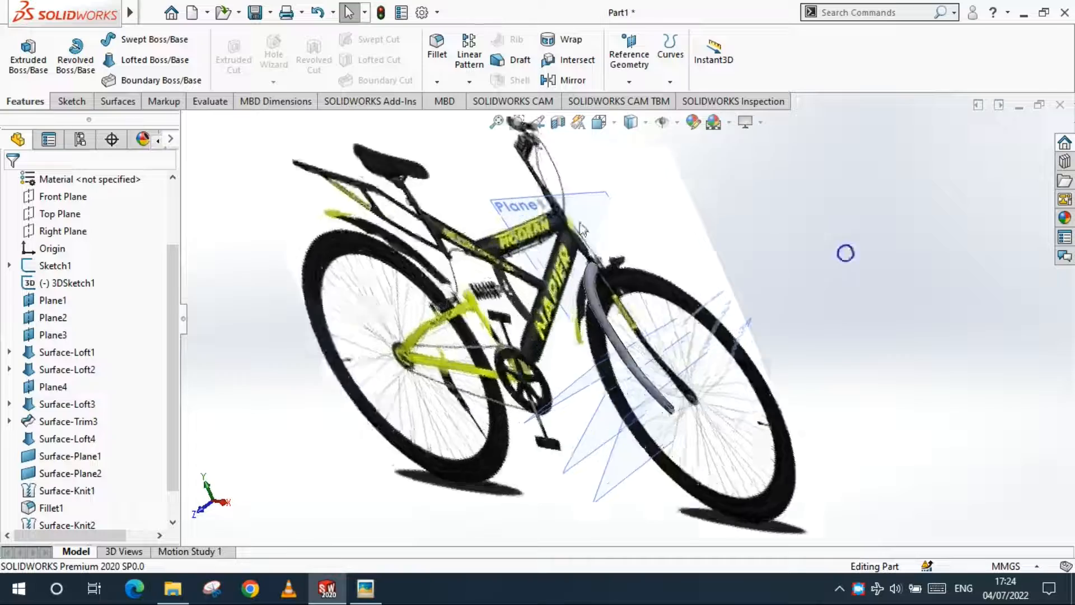
scroll(621, 261, down, 2)
key(ctrl+1)
scroll(754, 275, down, 9)
scroll(624, 300, up, 5)
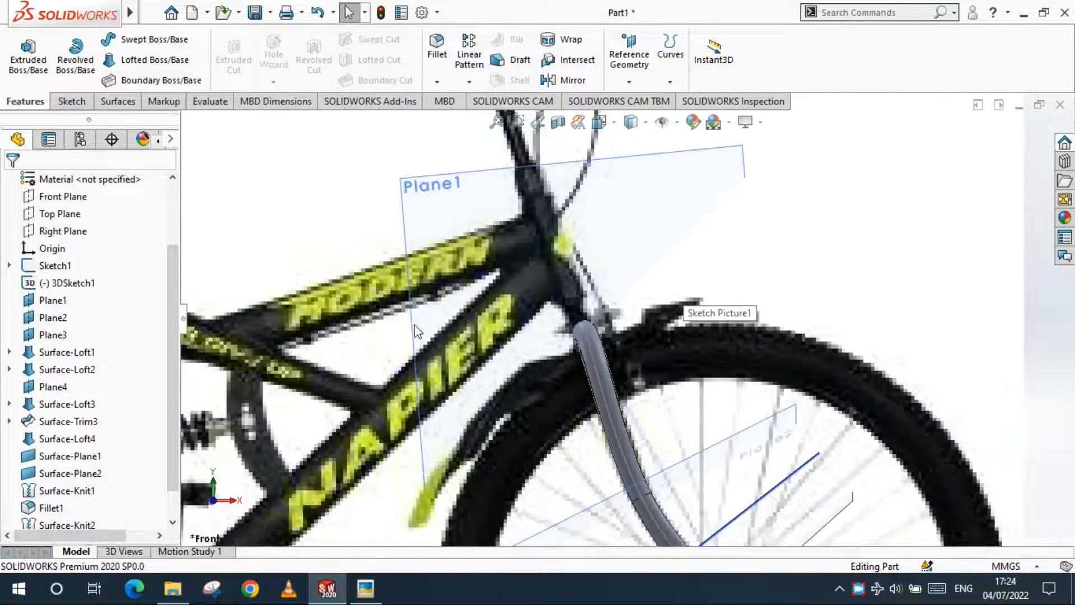
click(63, 197)
click(72, 101)
click(22, 53)
Draw a centerline from the fork leg's upper end up along the pictured head tube and close the sketch.
click(118, 39)
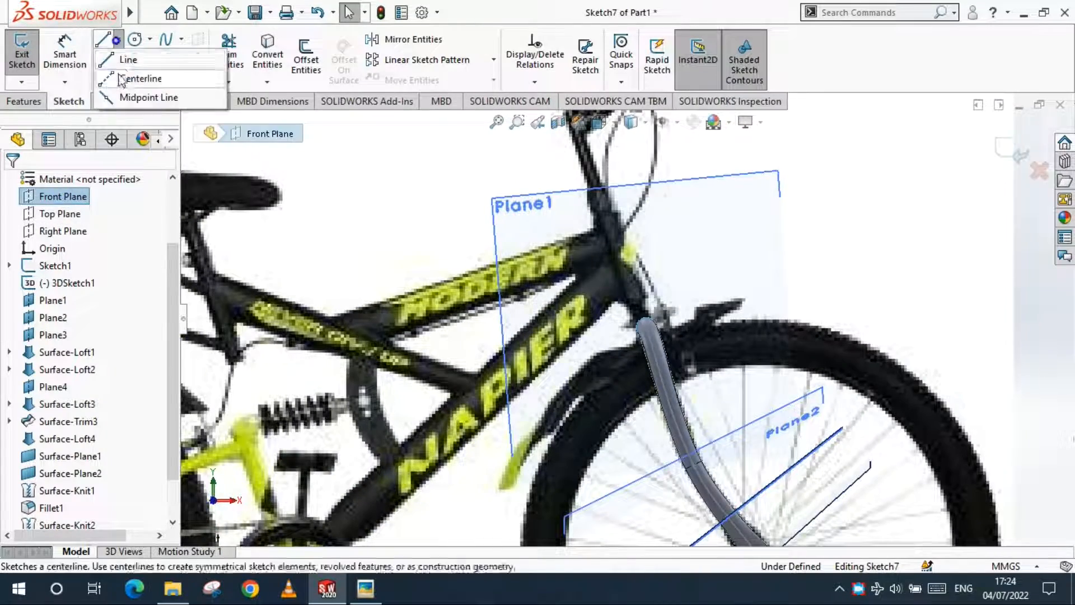
click(140, 77)
scroll(666, 227, up, 3)
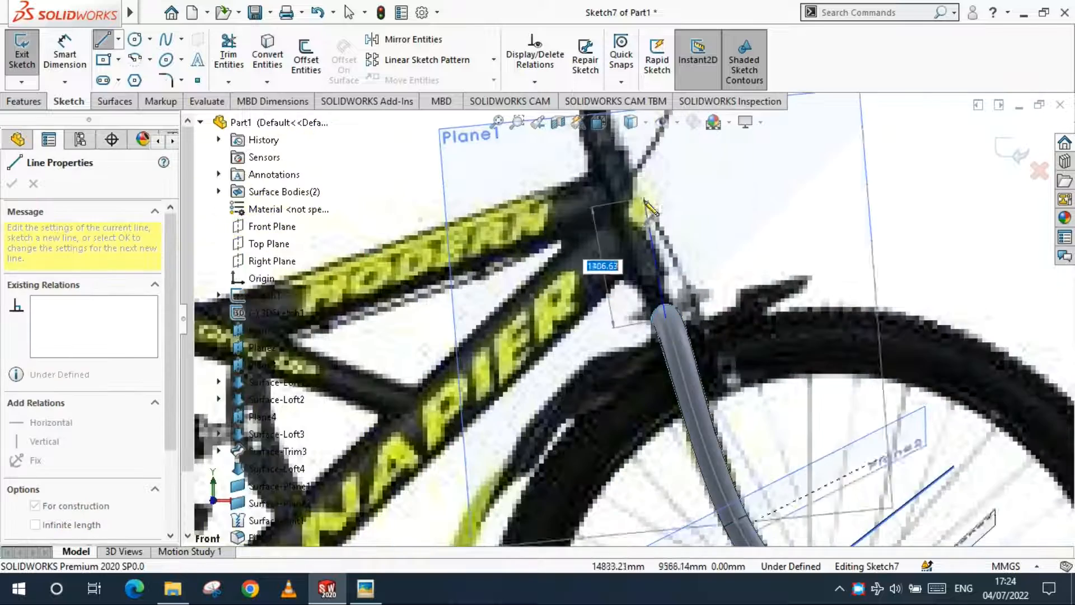
scroll(614, 213, down, 3)
key(Escape)
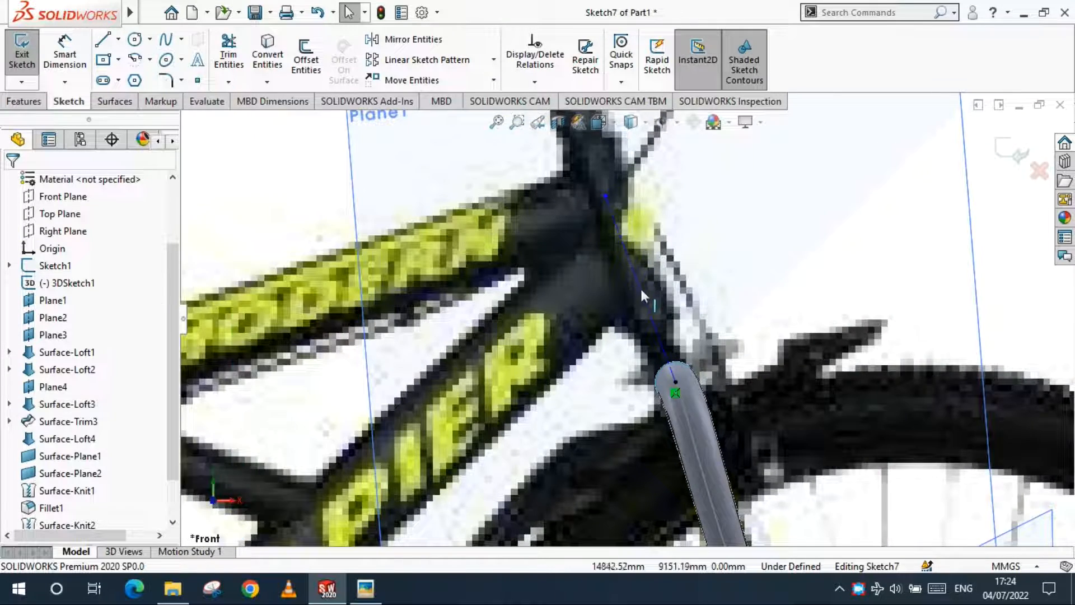
scroll(642, 280, down, 1)
click(1010, 149)
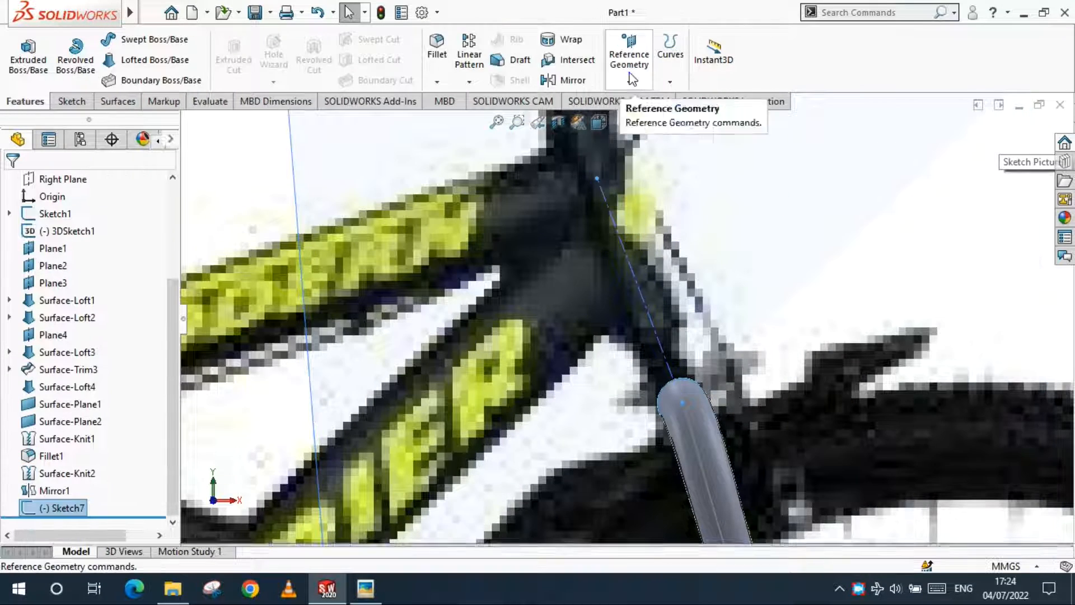
Create a reference plane perpendicular to the head tube centerline and coincident with its upper endpoint.
click(633, 80)
click(644, 100)
click(608, 209)
click(597, 179)
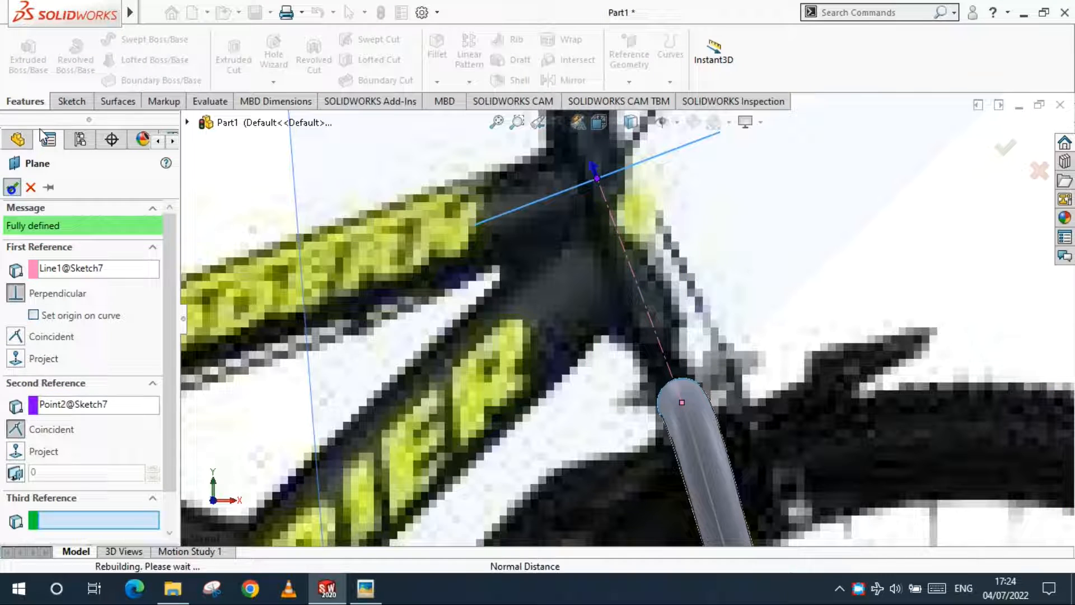
Sketch a circle on the new plane, centred on the centerline's upper endpoint.
click(72, 104)
click(136, 42)
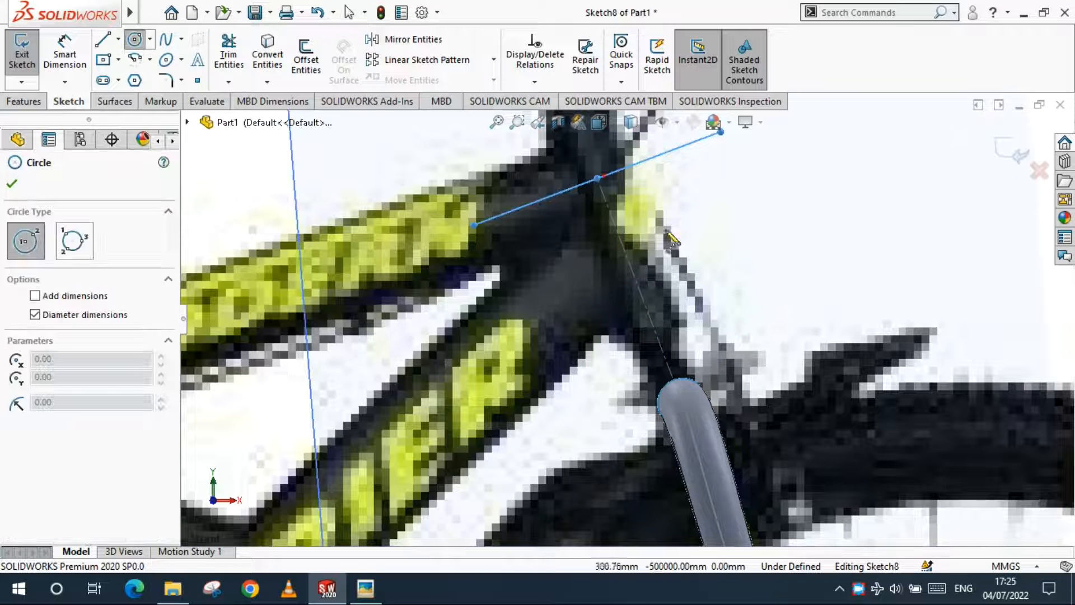
scroll(666, 231, up, 1)
middle_drag(666, 231, 655, 259)
scroll(611, 222, down, 3)
click(608, 244)
click(632, 257)
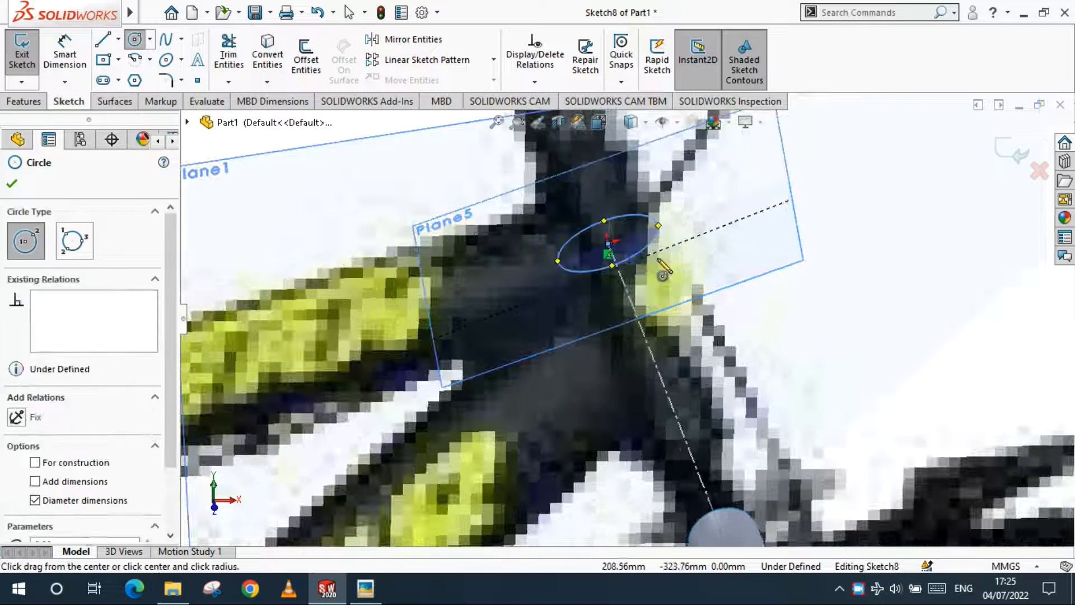
key(Escape)
Resize the circle to about 418 mm in diameter to suit the pictured head tube.
scroll(617, 304, up, 7)
key(ctrl+1)
scroll(731, 256, down, 7)
scroll(677, 285, up, 2)
mouse_move(677, 284)
middle_down()
mouse_move(650, 284)
mouse_move(637, 384)
mouse_move(719, 429)
middle_up()
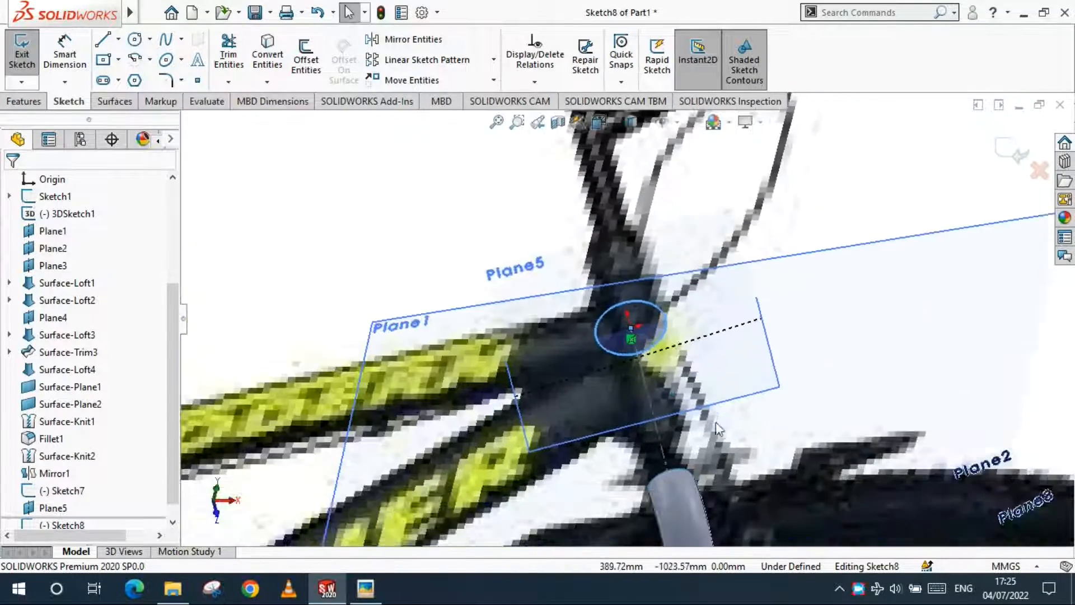
drag(613, 353, 621, 349)
scroll(620, 350, up, 3)
middle_drag(601, 353, 619, 328)
scroll(619, 328, down, 3)
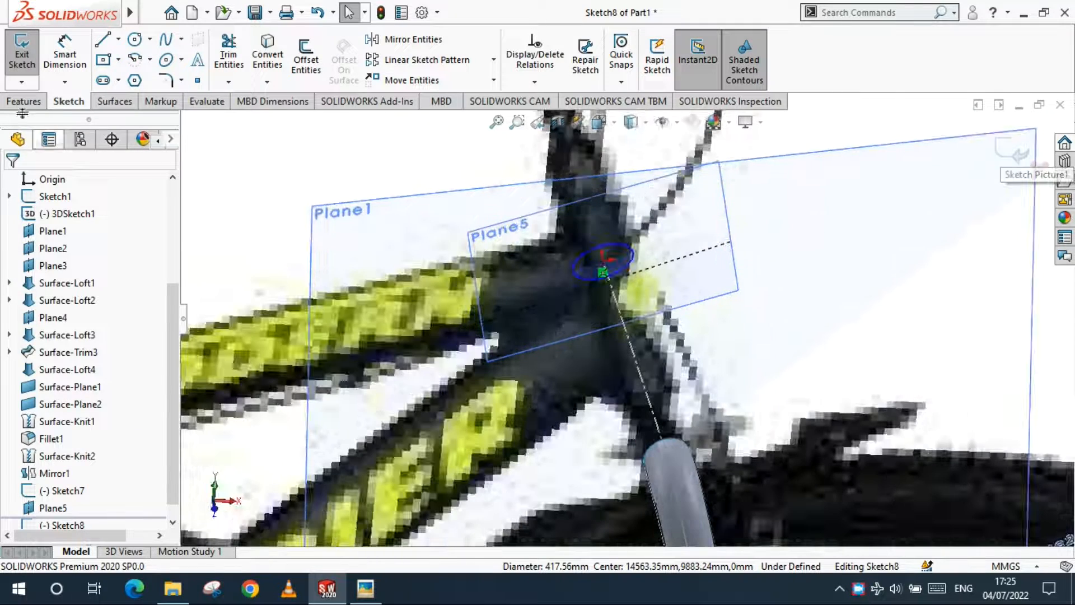
Extrude the circle as a surface 1500 mm down along the head tube to the fork's upper end.
click(111, 101)
click(30, 65)
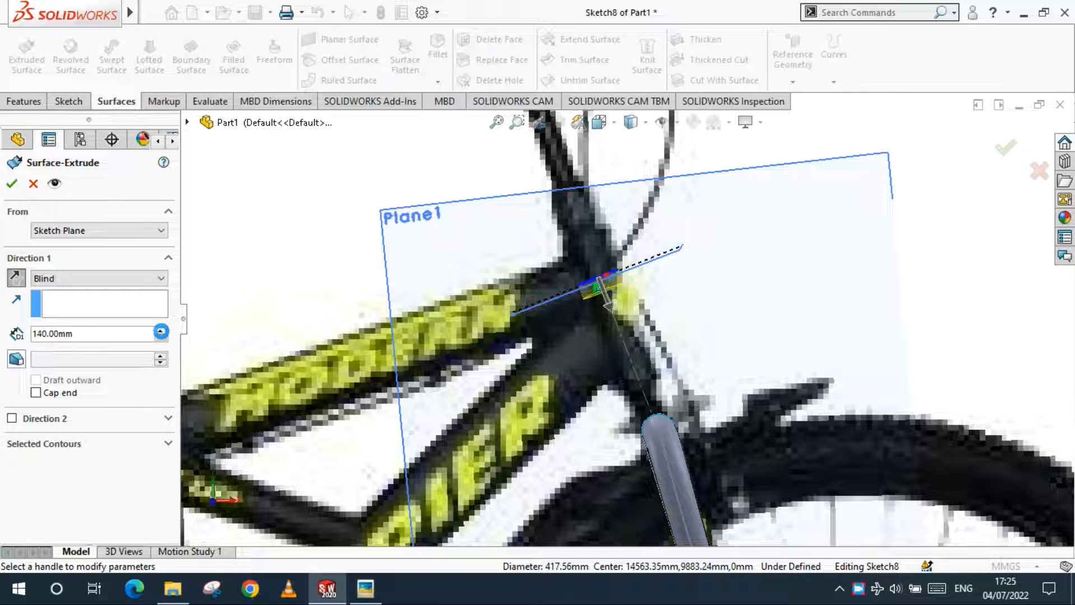
click(119, 335)
text(2000)
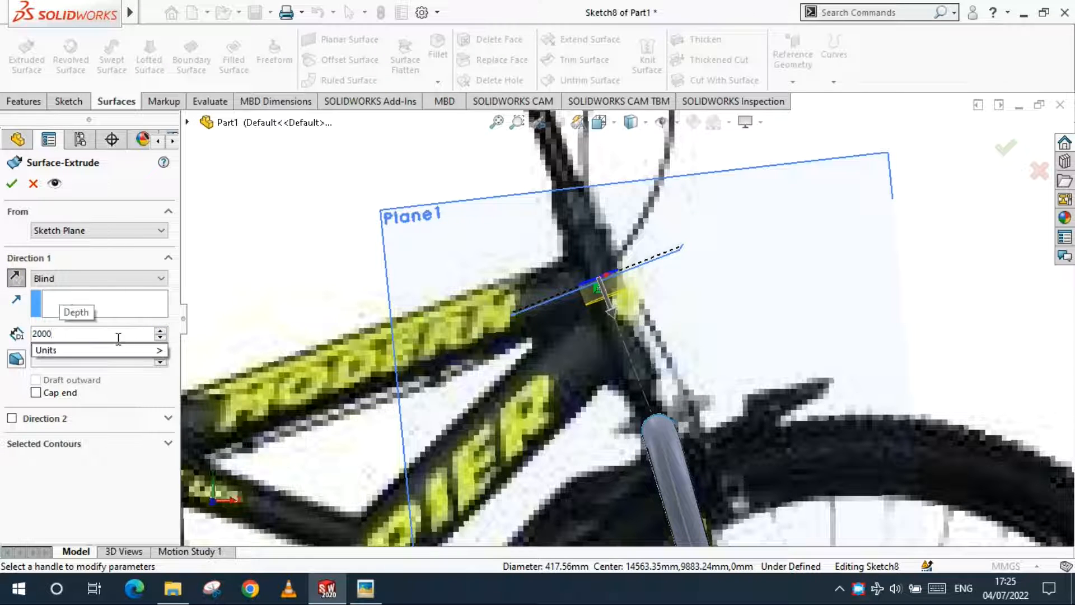
key(Return)
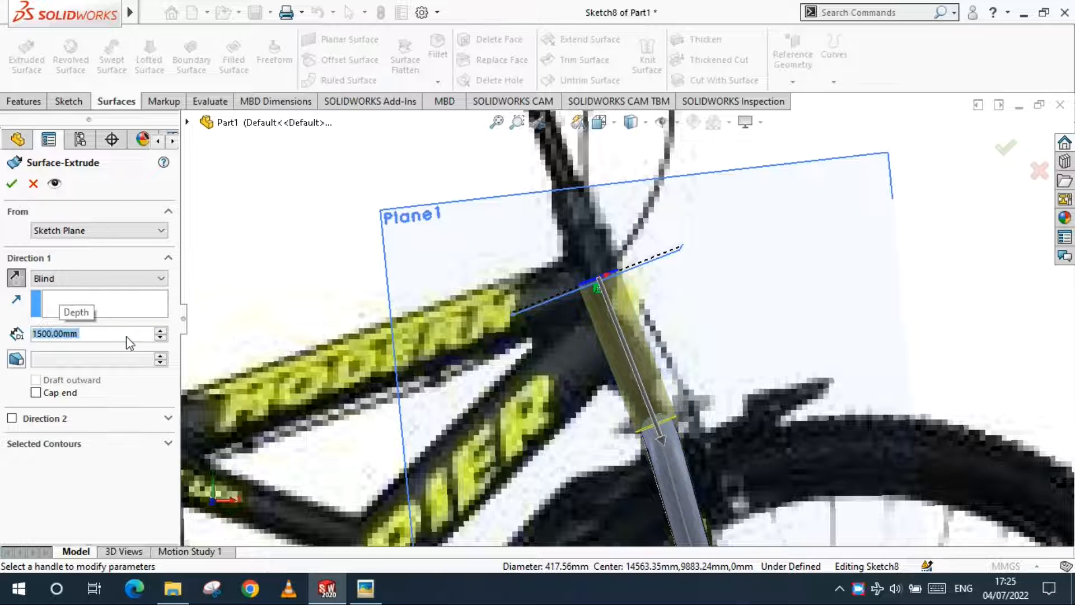
scroll(674, 427, down, 4)
scroll(613, 319, up, 2)
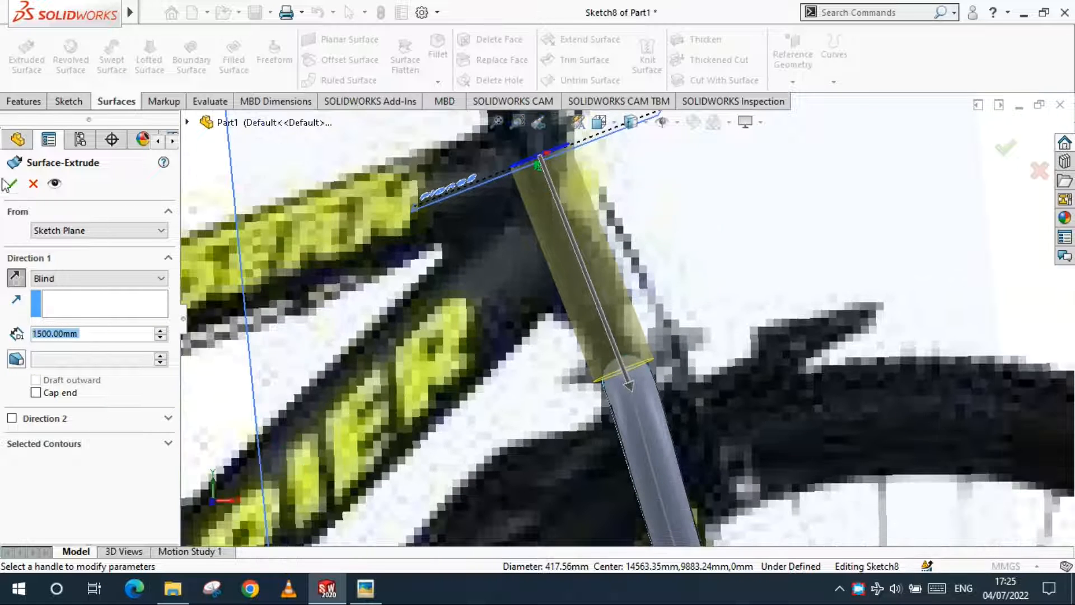
click(9, 184)
Reduce the head tube's circle to about 328 mm in diameter and rebuild the extruded surface.
scroll(568, 298, down, 3)
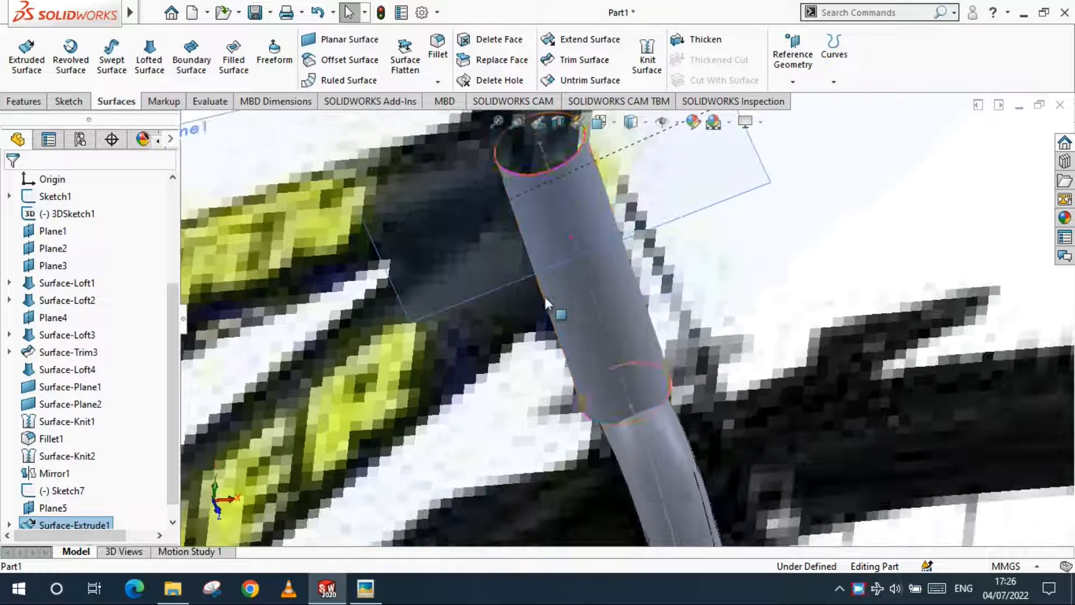
scroll(565, 298, up, 3)
click(74, 525)
click(112, 454)
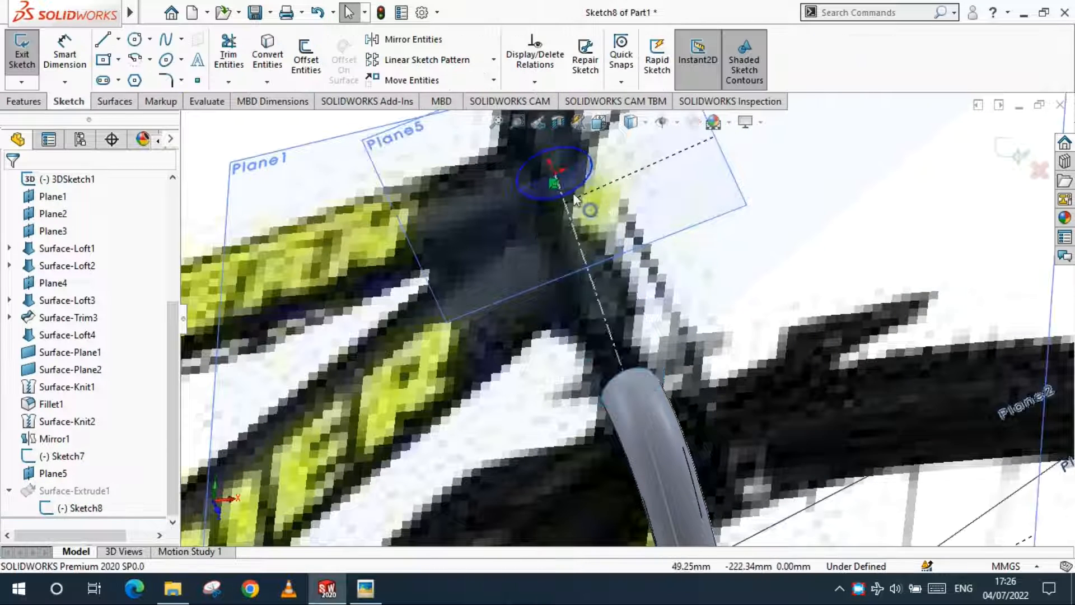
click(576, 196)
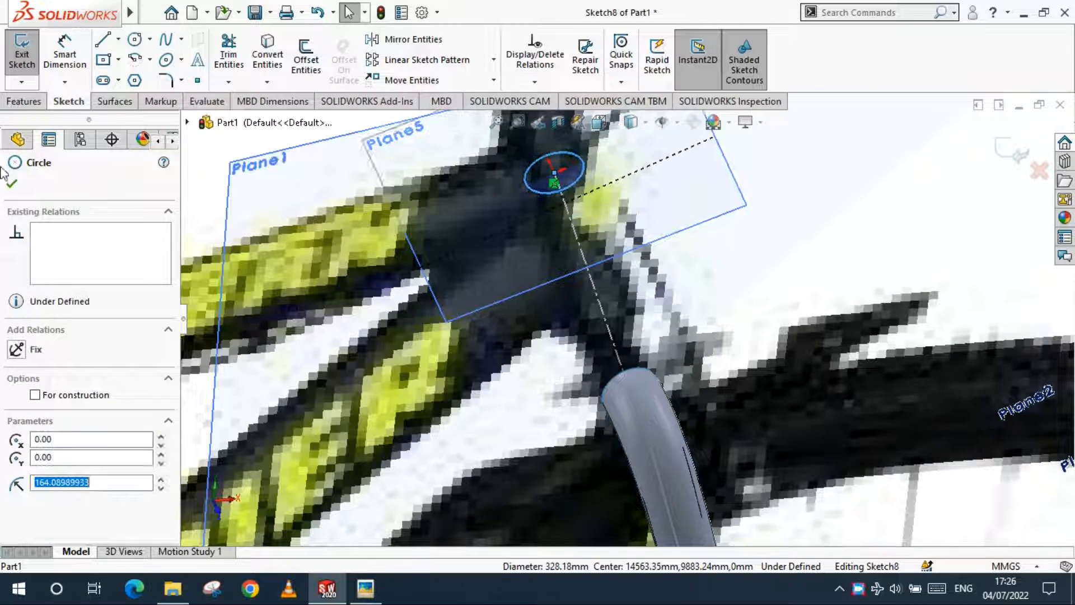
click(11, 182)
click(1009, 154)
Reopen the head tube's circle sketch and shrink the circle to about 273 mm in diameter.
scroll(648, 367, up, 3)
middle_drag(648, 370, 633, 381)
scroll(644, 364, down, 3)
click(596, 348)
right_click(73, 509)
click(88, 279)
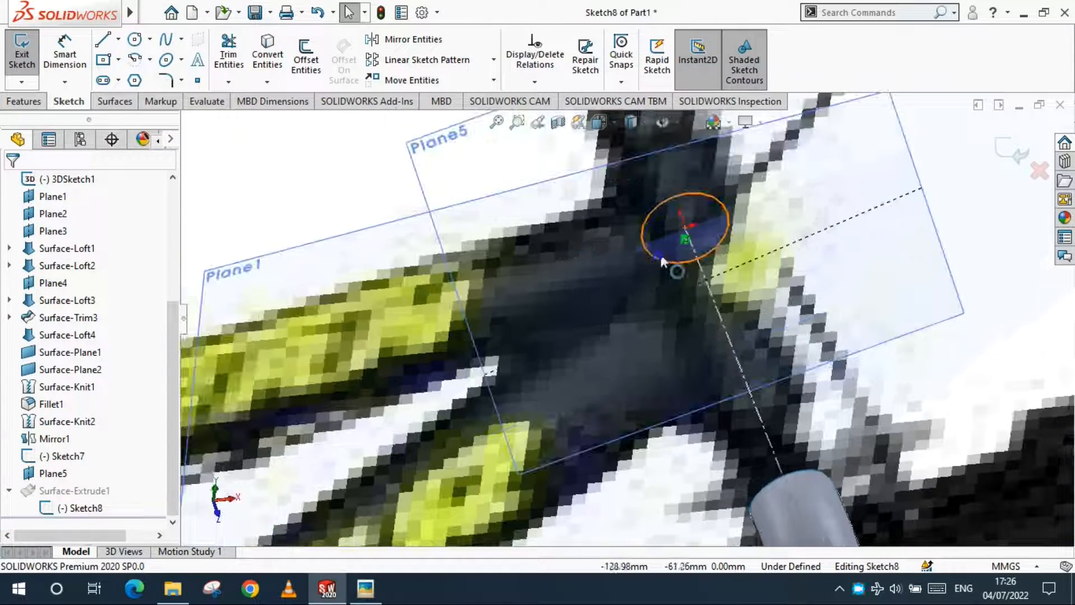
click(664, 251)
drag(664, 250, 659, 252)
click(517, 161)
click(1010, 154)
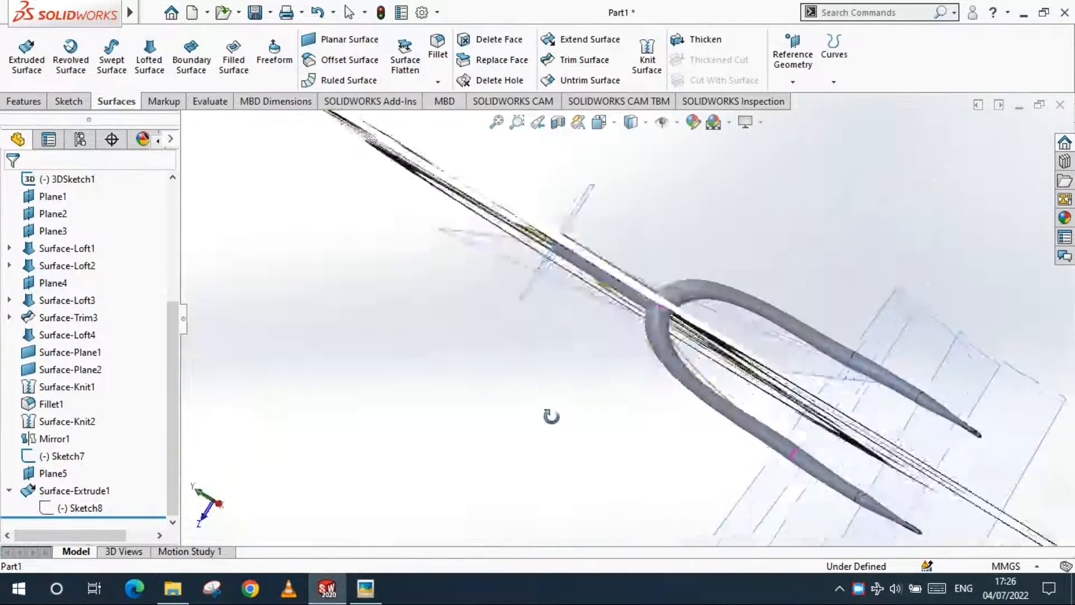
Dimension the head tube's circle with a diameter of 270 mm.
click(643, 320)
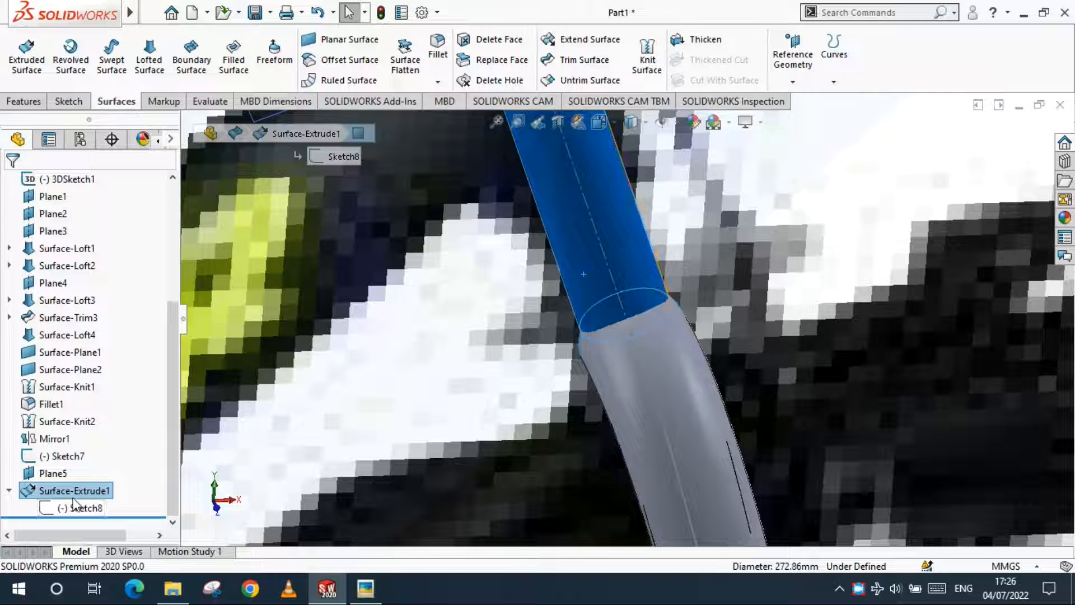
right_click(76, 503)
click(91, 284)
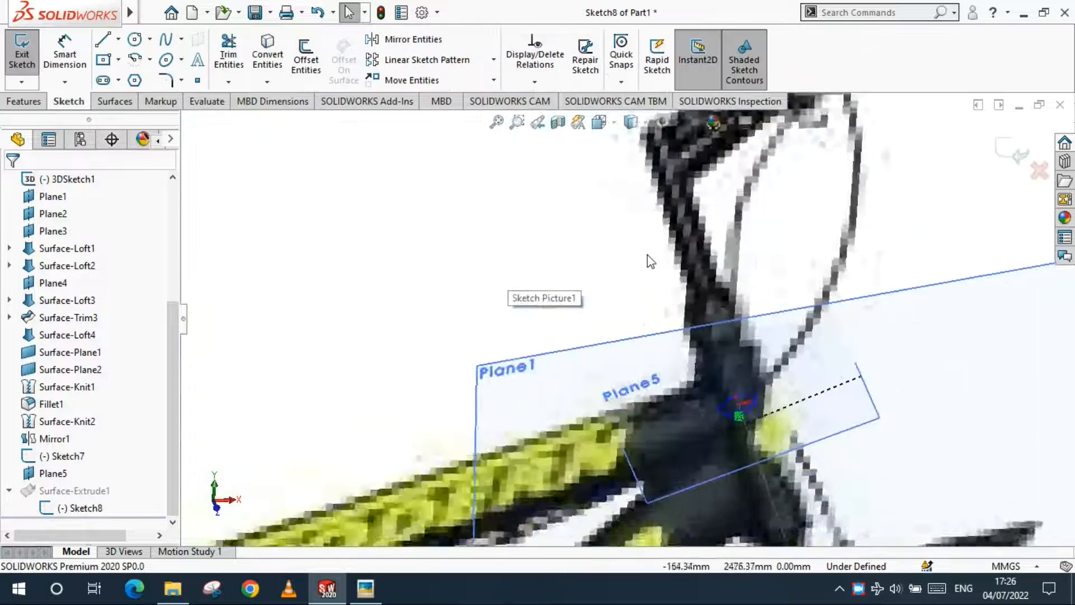
scroll(790, 413, down, 6)
click(64, 54)
click(615, 340)
click(786, 262)
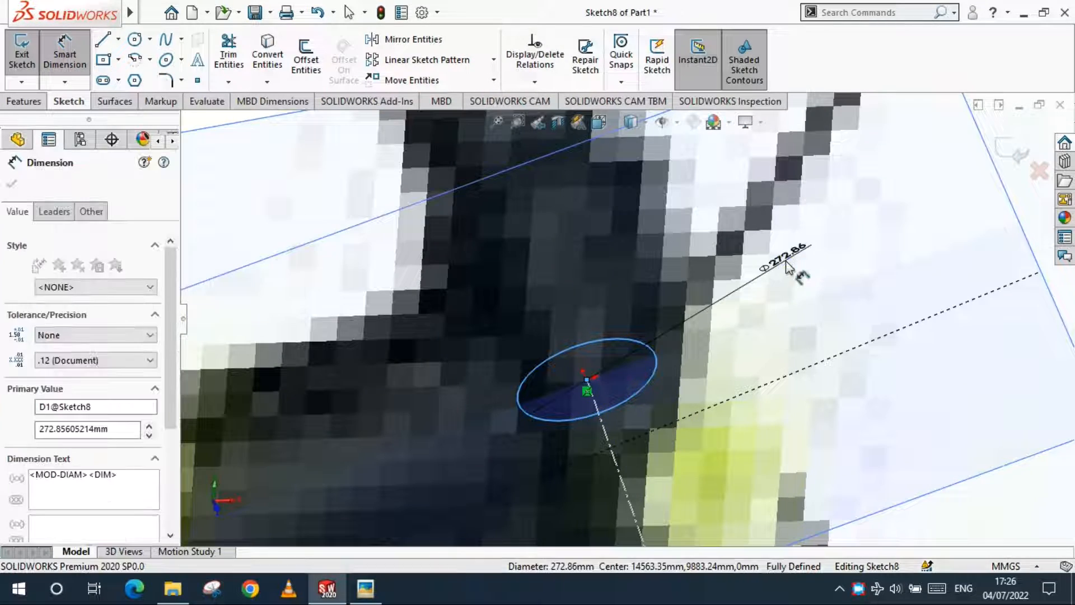
text(270)
key(Return)
key(Escape)
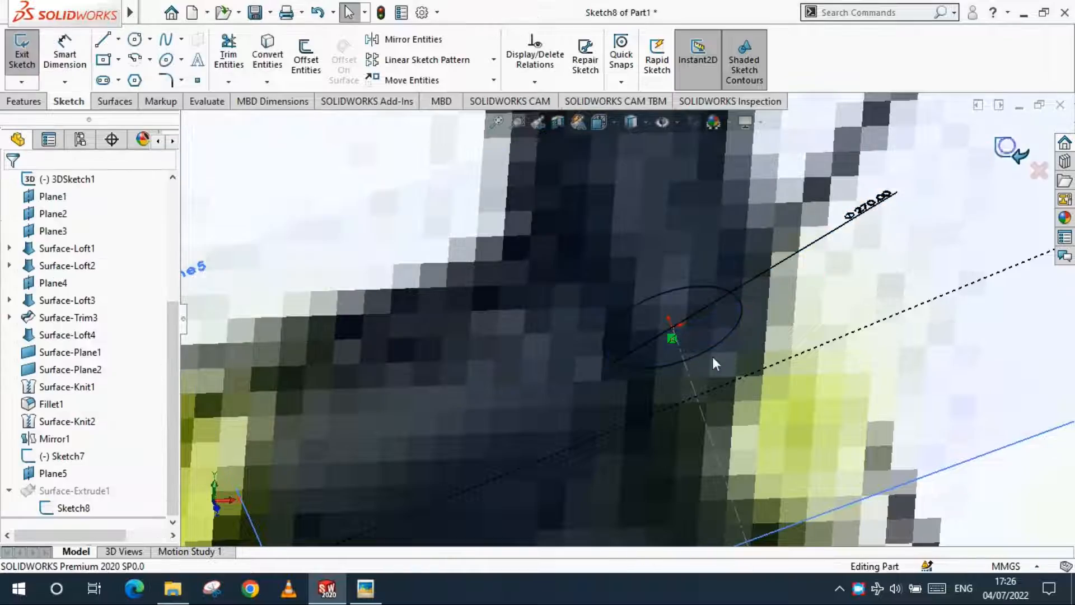
Hide the bicycle sketch picture and select the head tube surface where it meets the fork.
scroll(694, 432, up, 10)
scroll(631, 401, down, 6)
scroll(599, 349, up, 5)
middle_drag(941, 317, 560, 401)
scroll(560, 400, up, 3)
scroll(616, 299, down, 4)
scroll(615, 303, up, 5)
scroll(39, 238, up, 4)
right_click(42, 356)
click(53, 246)
scroll(633, 307, down, 9)
mouse_move(677, 329)
middle_down()
mouse_move(635, 301)
mouse_move(682, 240)
mouse_move(569, 243)
mouse_move(413, 201)
middle_up()
click(437, 188)
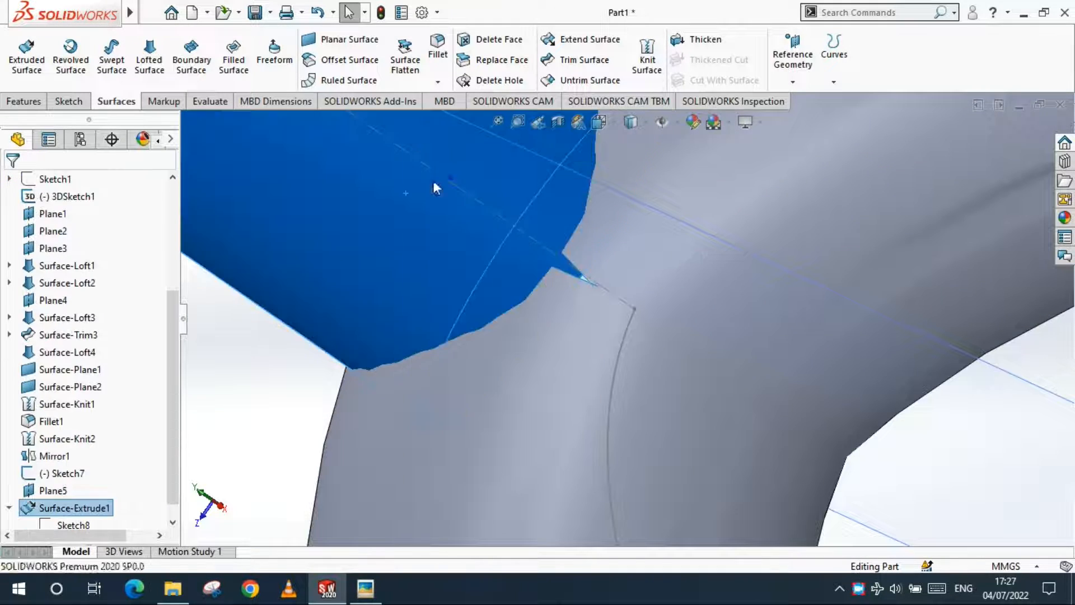
Loft a surface between the two open edges of the fork legs to close the gap at their junction.
scroll(611, 293, up, 5)
middle_drag(612, 293, 541, 375)
scroll(597, 281, down, 4)
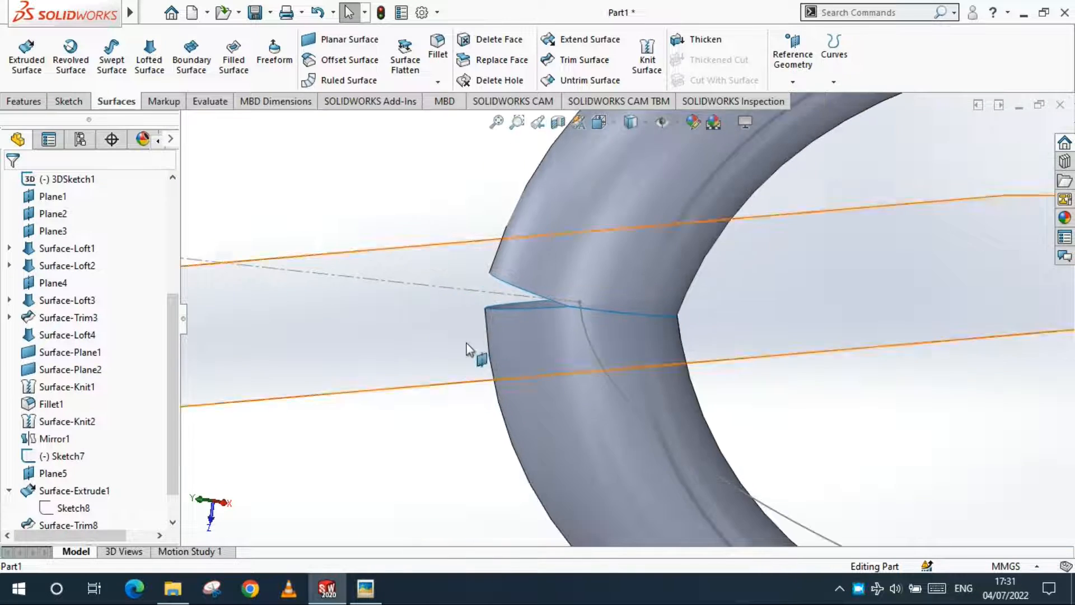
middle_drag(472, 353, 504, 392)
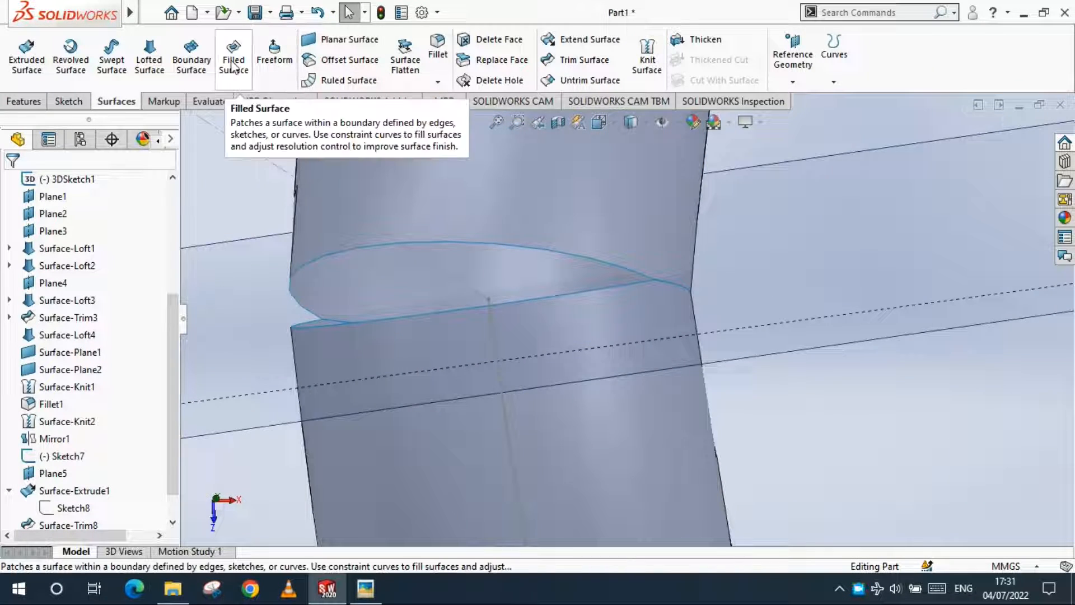
click(149, 59)
click(412, 241)
click(398, 318)
middle_drag(379, 312, 307, 302)
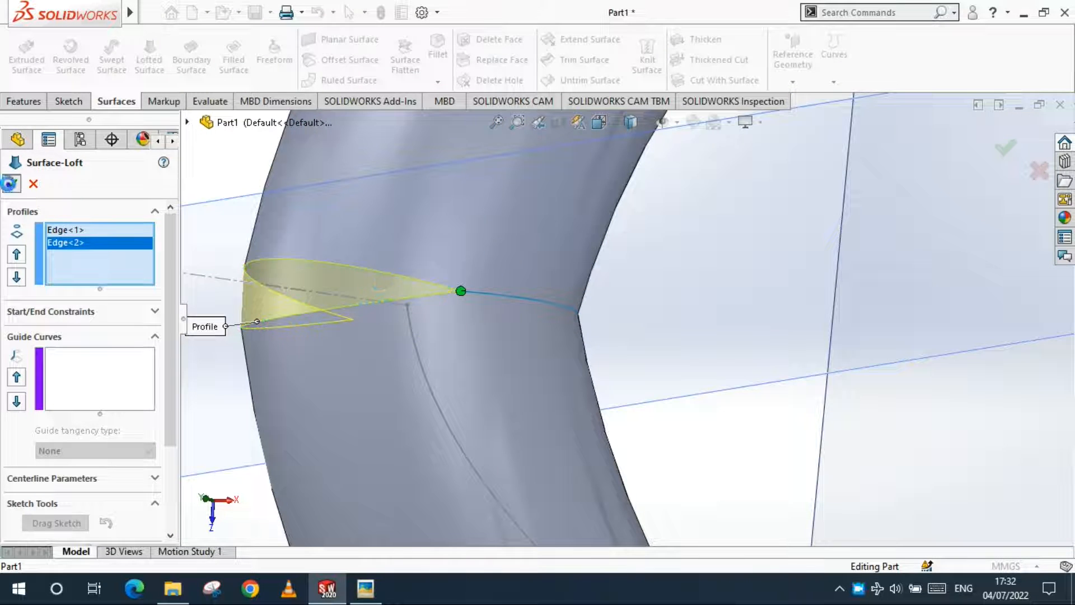
key(Return)
Knit both trimmed fork leg surfaces and the lofted gap patch into one surface.
middle_drag(420, 285, 602, 358)
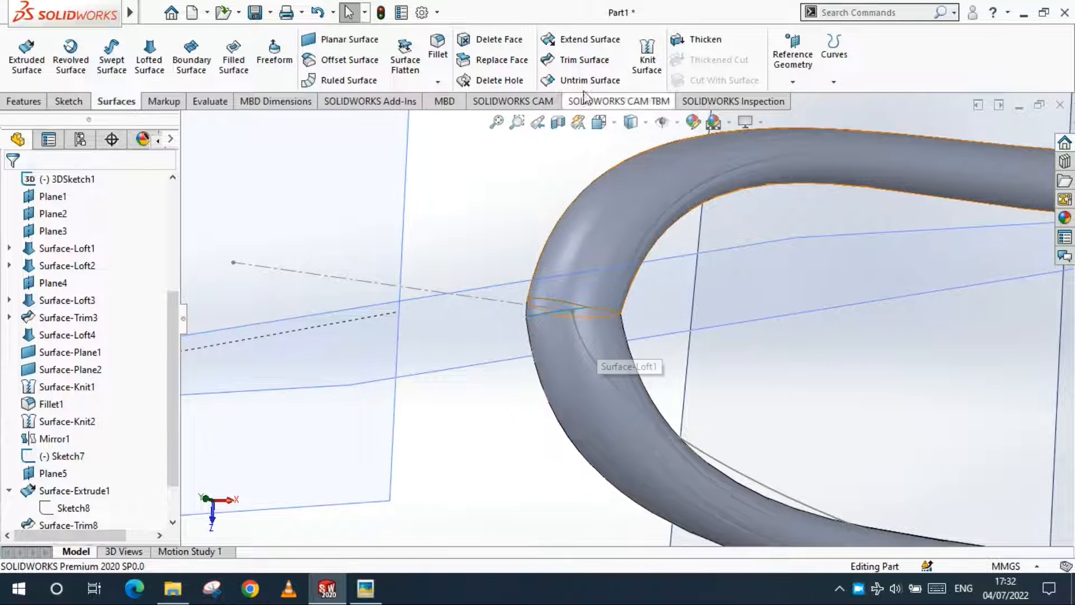
click(647, 57)
click(591, 244)
scroll(548, 308, down, 3)
click(540, 311)
click(571, 383)
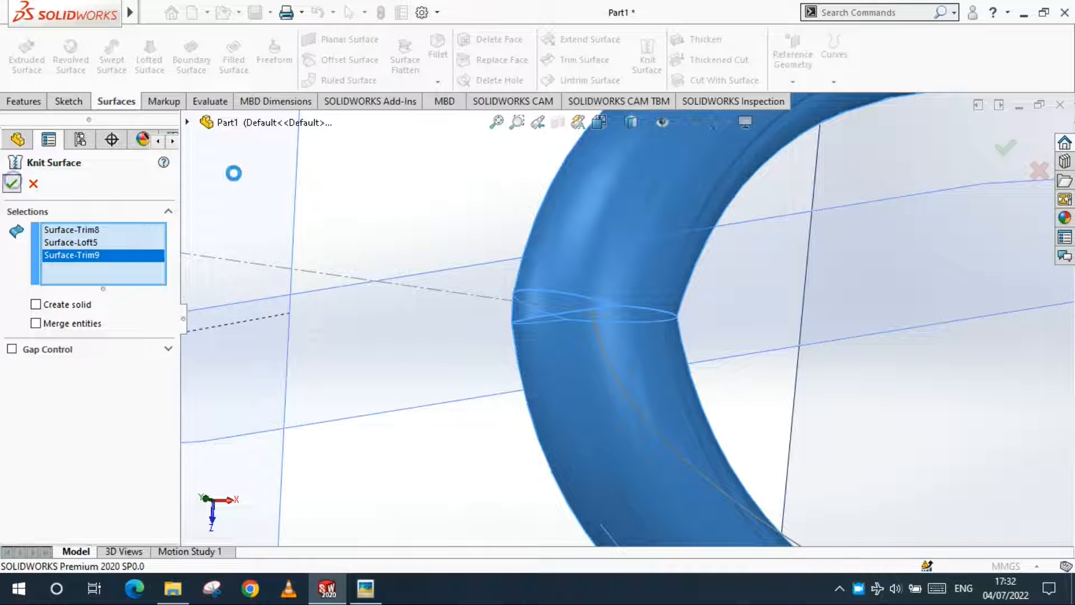
Show the hidden head tube surface.
right_click(483, 231)
click(516, 444)
click(538, 315)
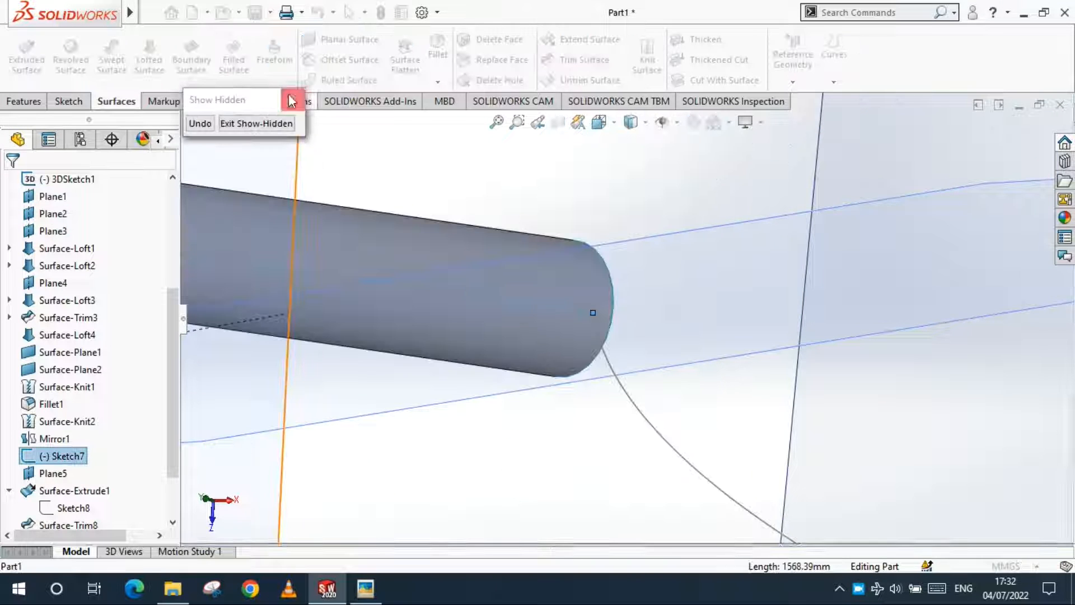
click(298, 102)
Trim the head tube with the knitted fork surface as trim tool, keeping the part outside the fork.
scroll(613, 318, down, 7)
scroll(612, 319, up, 6)
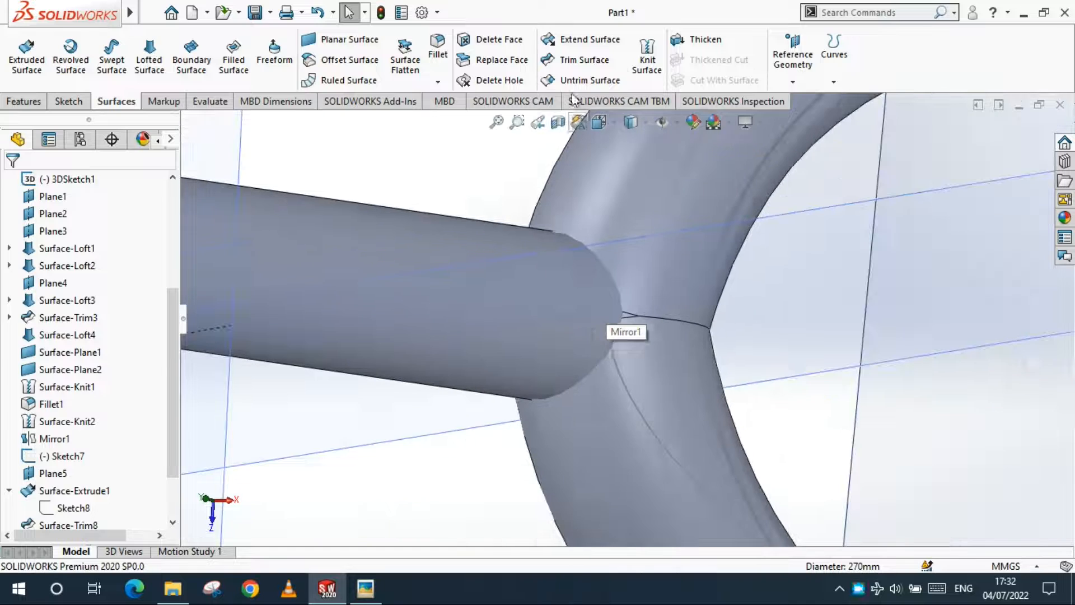
click(583, 61)
click(647, 366)
click(413, 245)
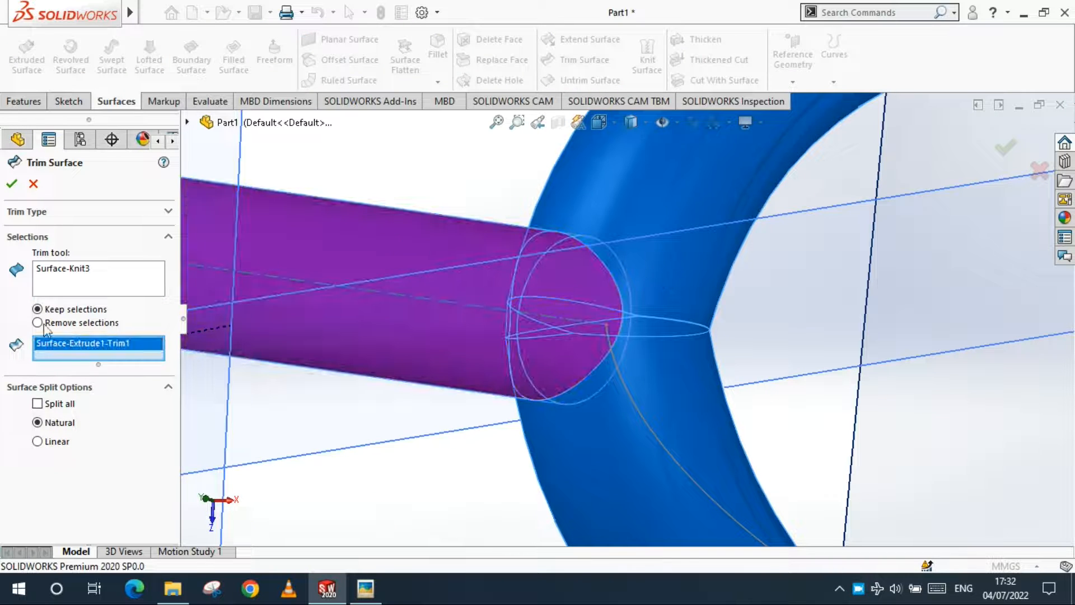
key(Return)
Try to knit the trimmed head tube with the knitted fork surface.
click(647, 56)
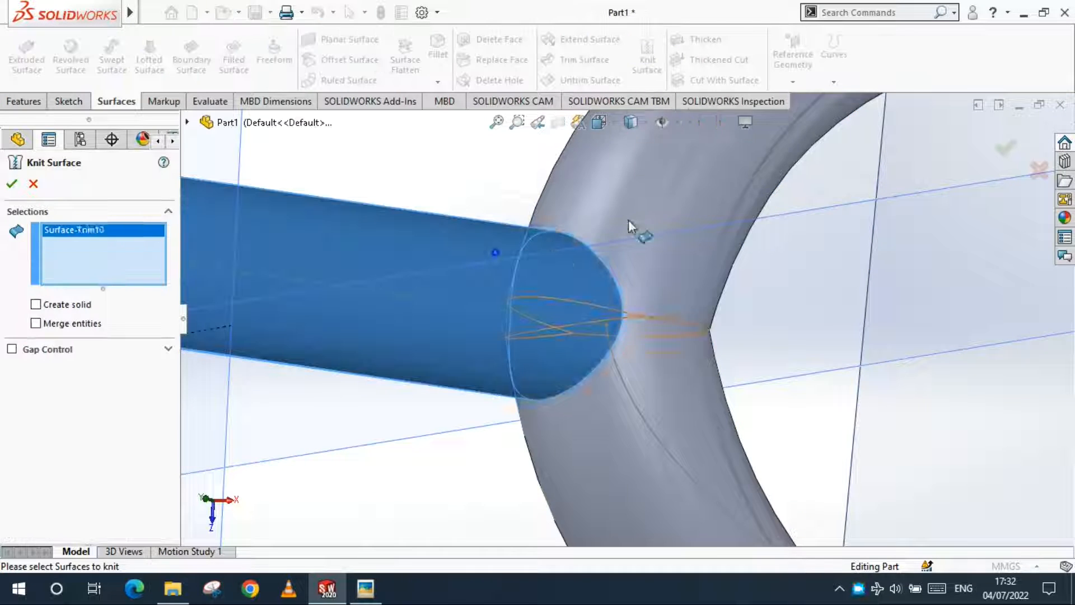
click(637, 228)
scroll(598, 331, up, 5)
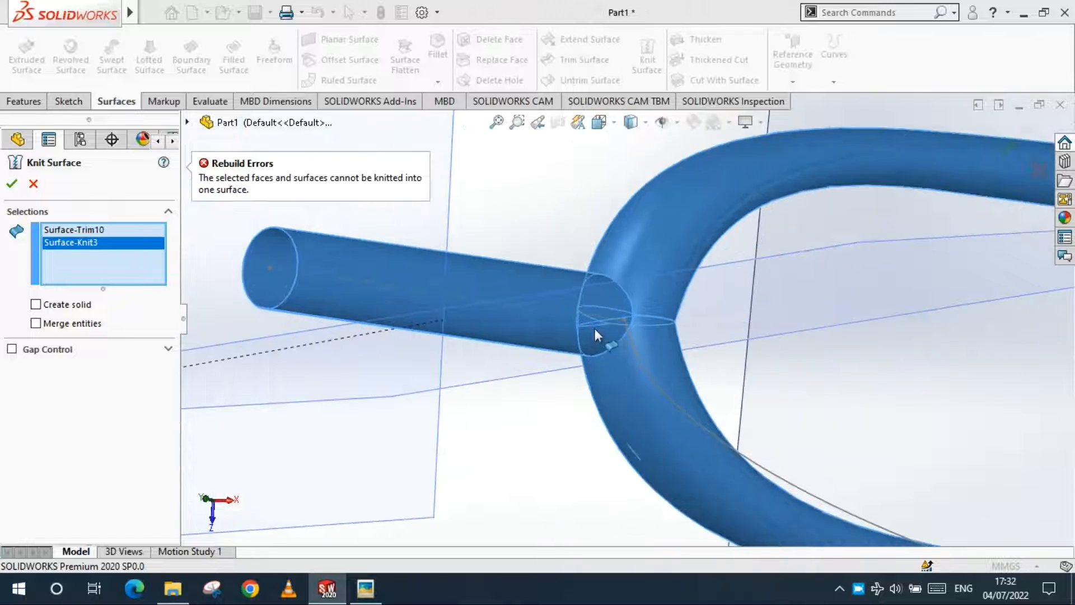
key(Escape)
Hide the knitted fork surface to examine the trimmed end of the head tube.
middle_drag(492, 331, 649, 308)
scroll(650, 308, down, 2)
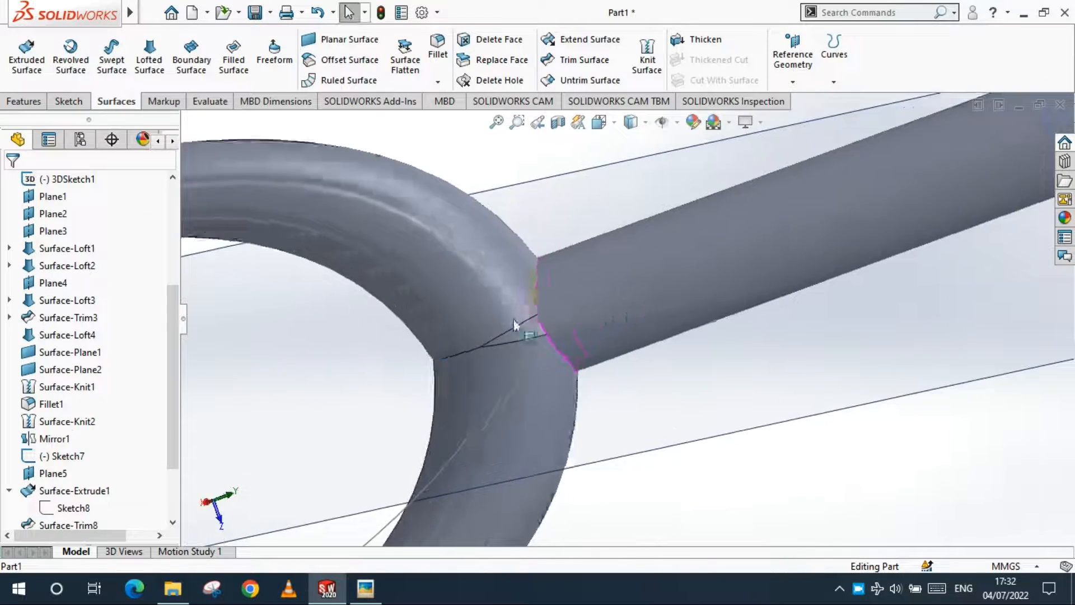
right_click(472, 264)
click(509, 211)
middle_drag(560, 319, 583, 367)
scroll(581, 362, up, 4)
right_click(480, 284)
right_click(365, 515)
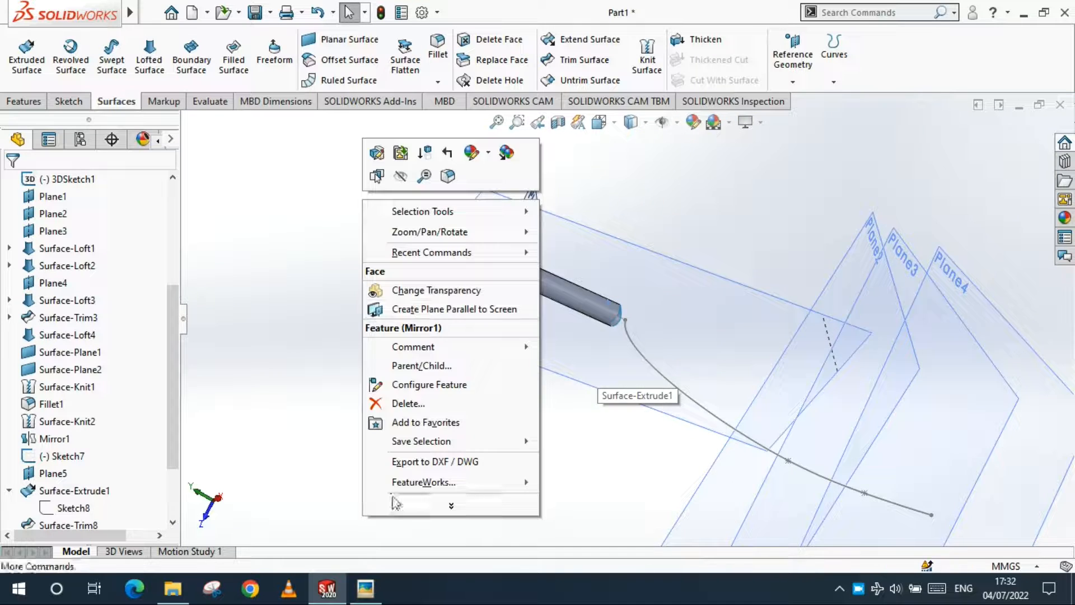
click(868, 252)
Show the hidden fork surface again.
scroll(867, 252, up, 6)
scroll(785, 284, up, 3)
right_click(316, 461)
click(403, 421)
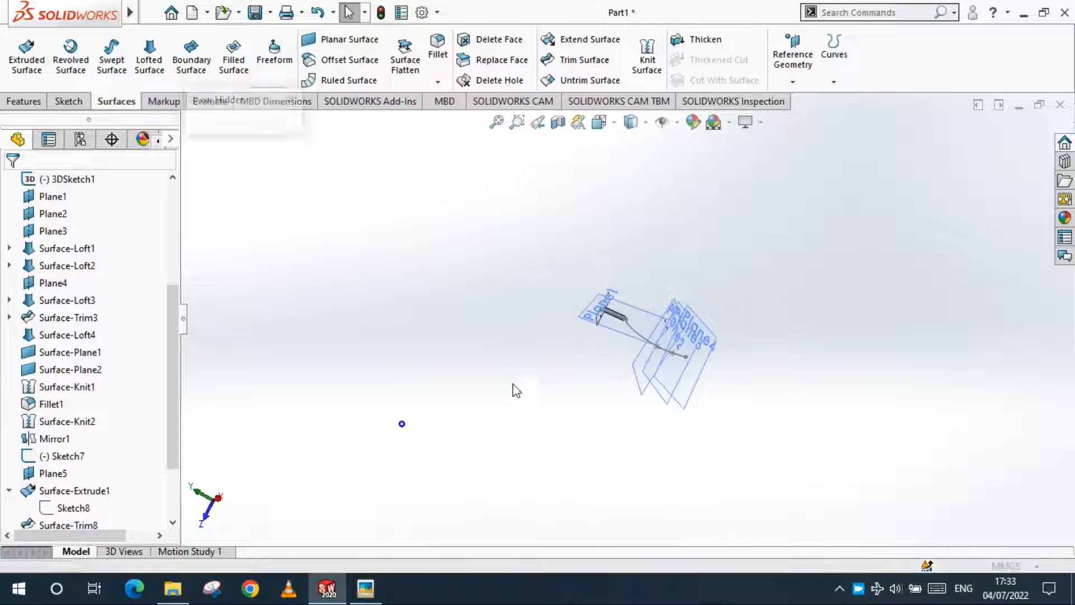
scroll(633, 327, down, 6)
click(636, 279)
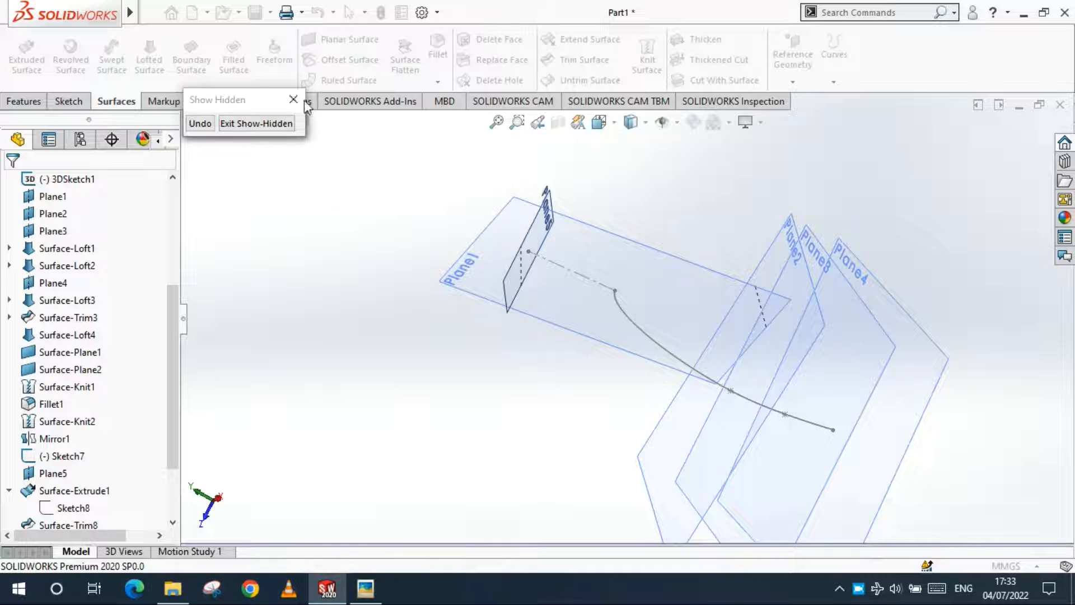
click(294, 100)
Try to knit the head tube and fork surfaces using the Merge entities option.
scroll(609, 287, down, 6)
scroll(667, 309, down, 4)
middle_drag(667, 309, 403, 342)
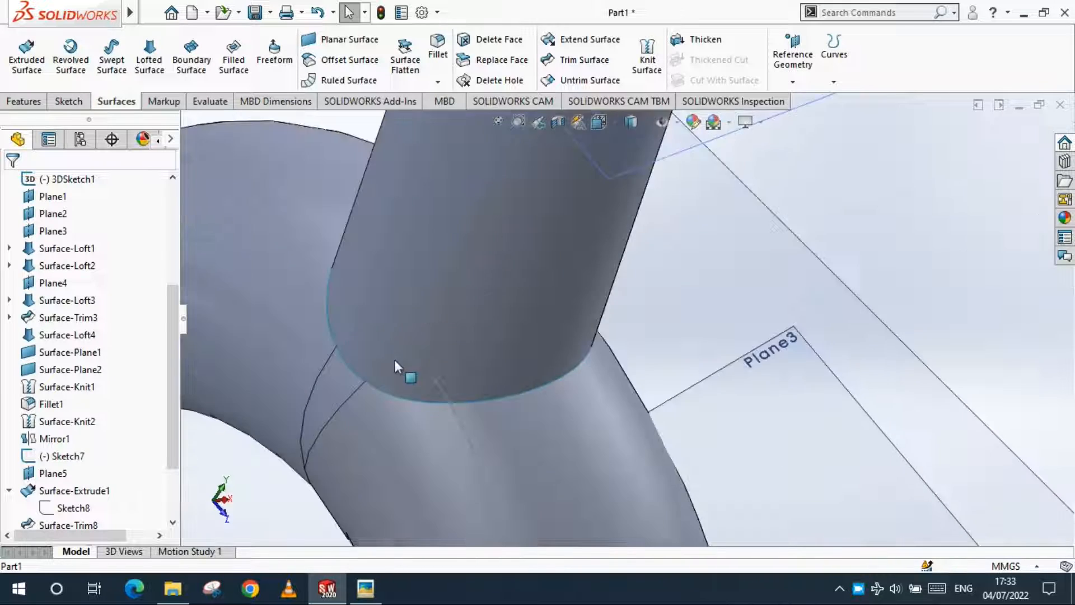
scroll(404, 343, down, 2)
click(650, 51)
click(574, 253)
click(504, 271)
scroll(556, 328, up, 2)
middle_drag(557, 328, 326, 365)
click(32, 349)
click(45, 325)
click(32, 186)
Examine the junction of the head tube and both fork legs for gaps between the surfaces.
scroll(792, 235, up, 3)
scroll(791, 316, down, 5)
scroll(789, 316, up, 3)
middle_drag(757, 334, 679, 324)
scroll(728, 348, up, 4)
scroll(692, 341, up, 4)
scroll(700, 358, down, 2)
scroll(680, 354, down, 2)
scroll(549, 296, down, 4)
middle_drag(549, 297, 608, 275)
scroll(608, 275, down, 4)
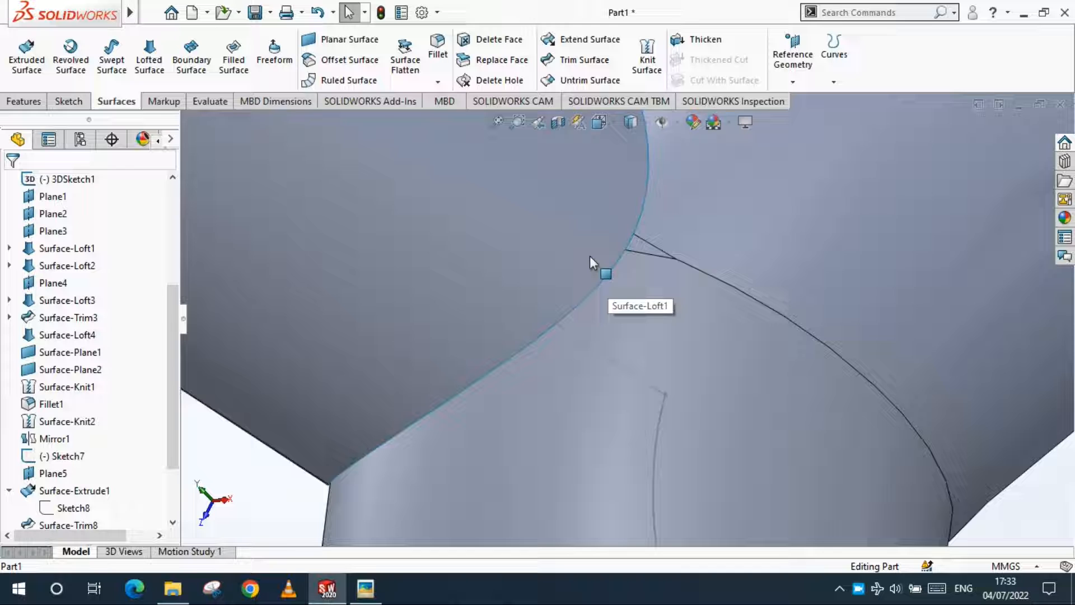
Try again to knit the fork surface with the head tube, with Gap Control on.
click(634, 73)
click(608, 281)
click(486, 291)
click(11, 183)
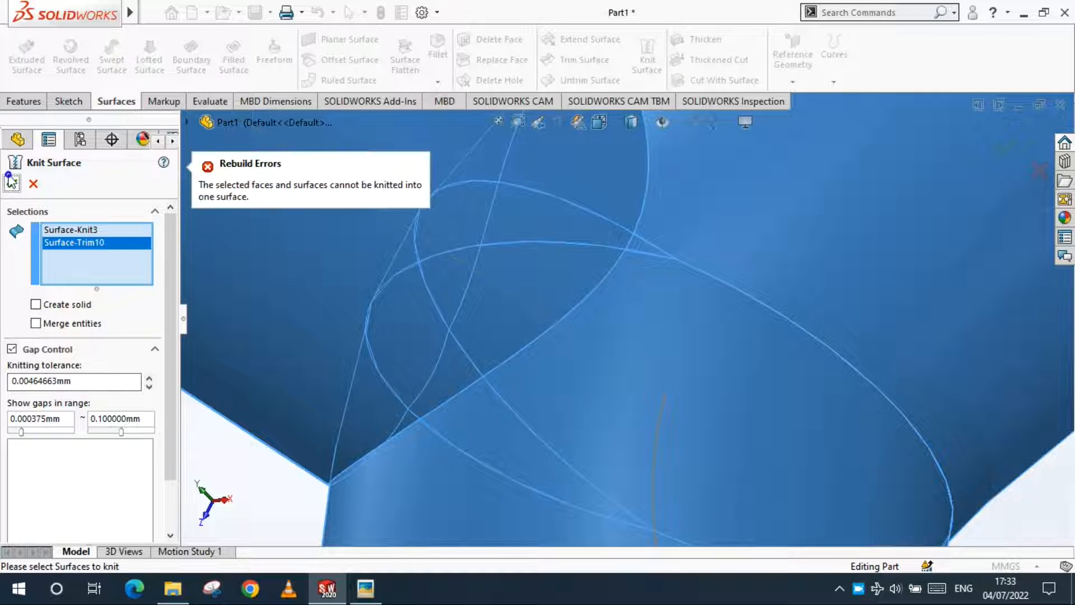
click(33, 184)
Trim the fork surface using the head tube surface as the trim tool, keeping the fork leg portion.
scroll(628, 342, up, 7)
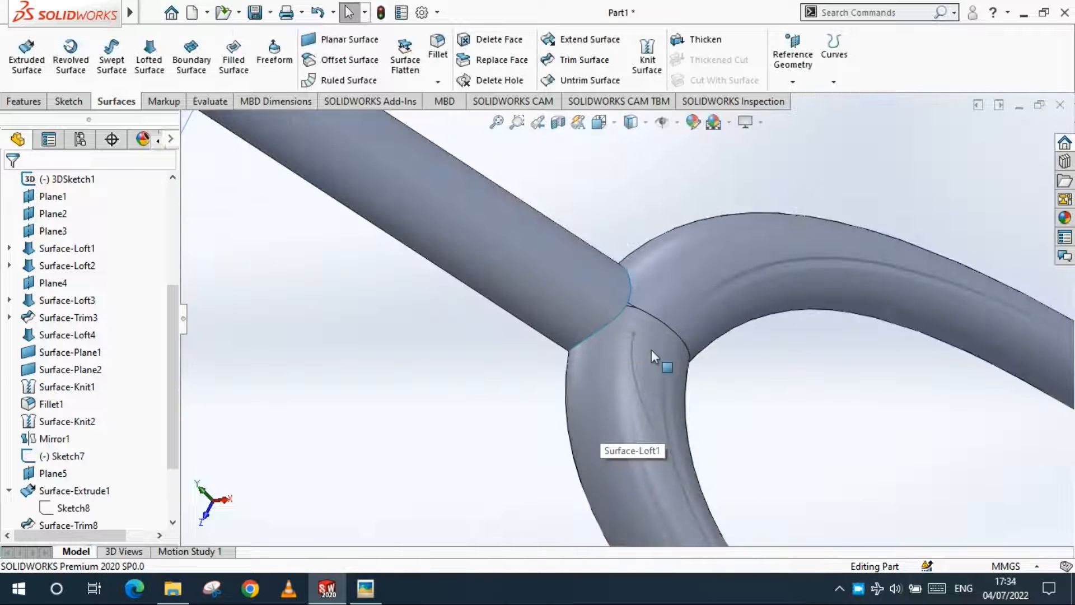
scroll(667, 306, down, 5)
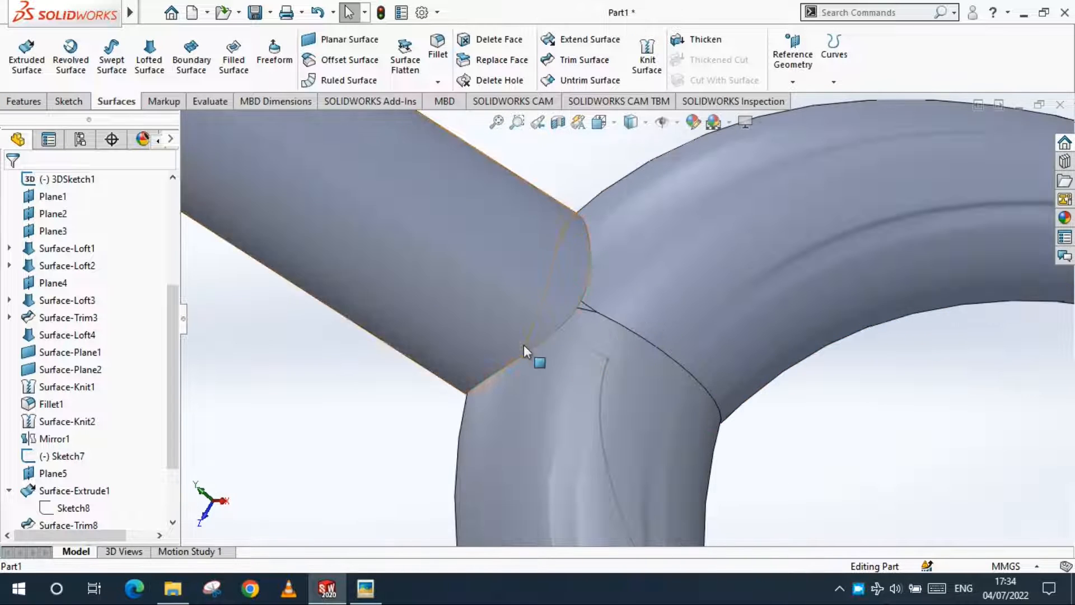
click(577, 59)
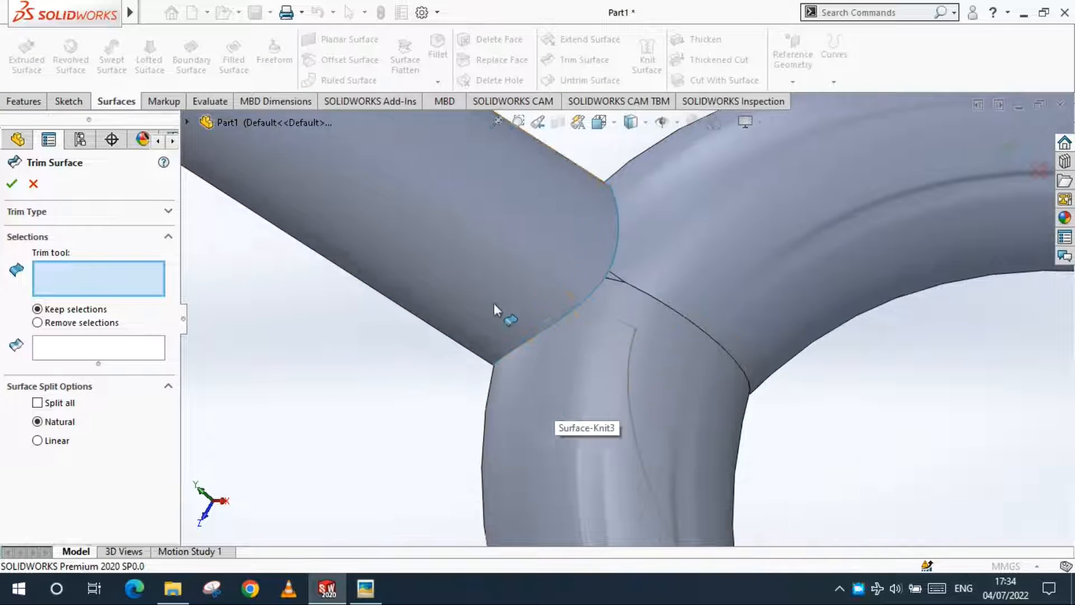
click(494, 303)
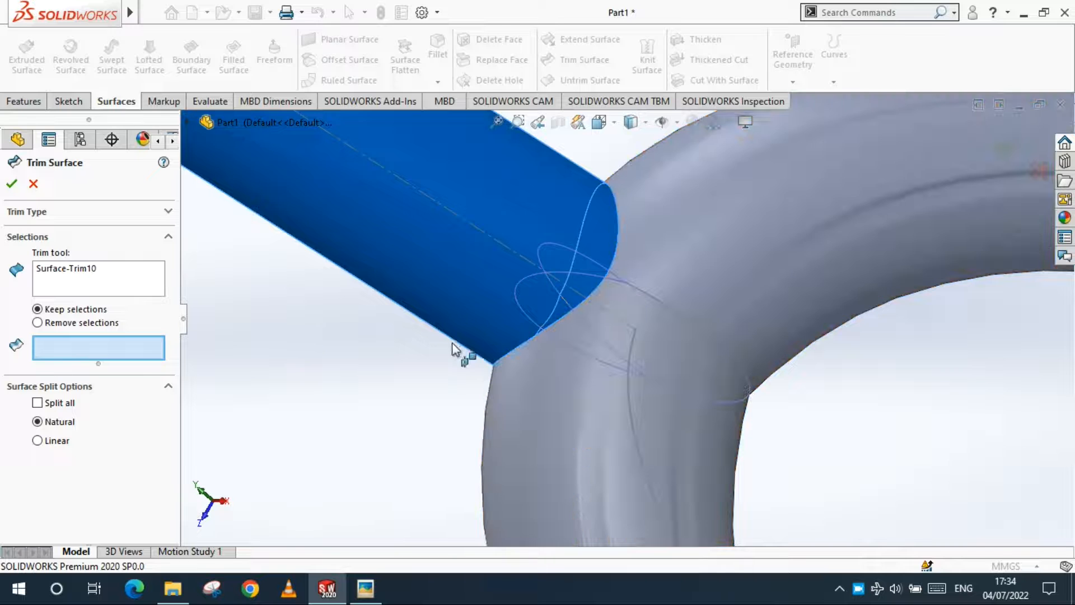
click(539, 392)
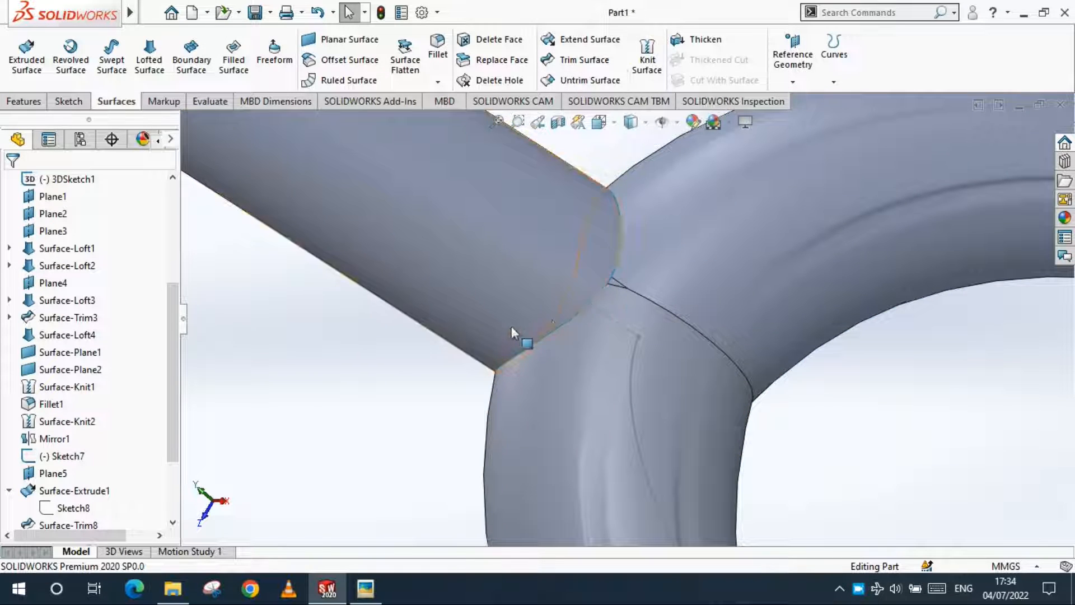
Knit the head tube surface and the trimmed fork surface together with Gap Control off.
click(643, 71)
click(552, 252)
click(521, 392)
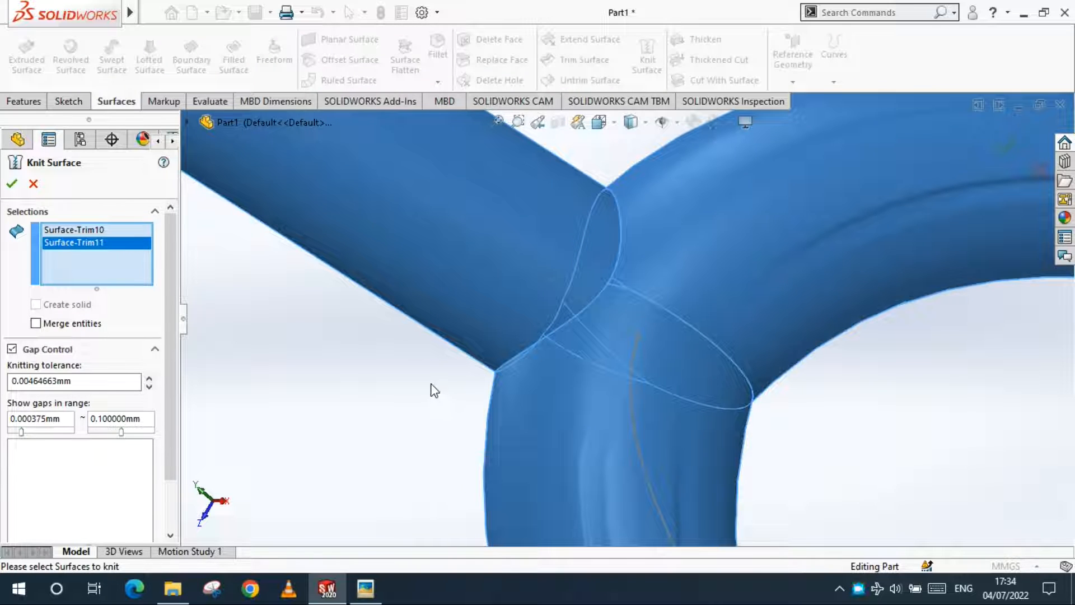
click(11, 349)
Fillet the four edges around the junction of the head tube and fork legs with a 60 mm radius.
scroll(616, 316, up, 5)
middle_drag(627, 325, 552, 305)
scroll(542, 306, down, 3)
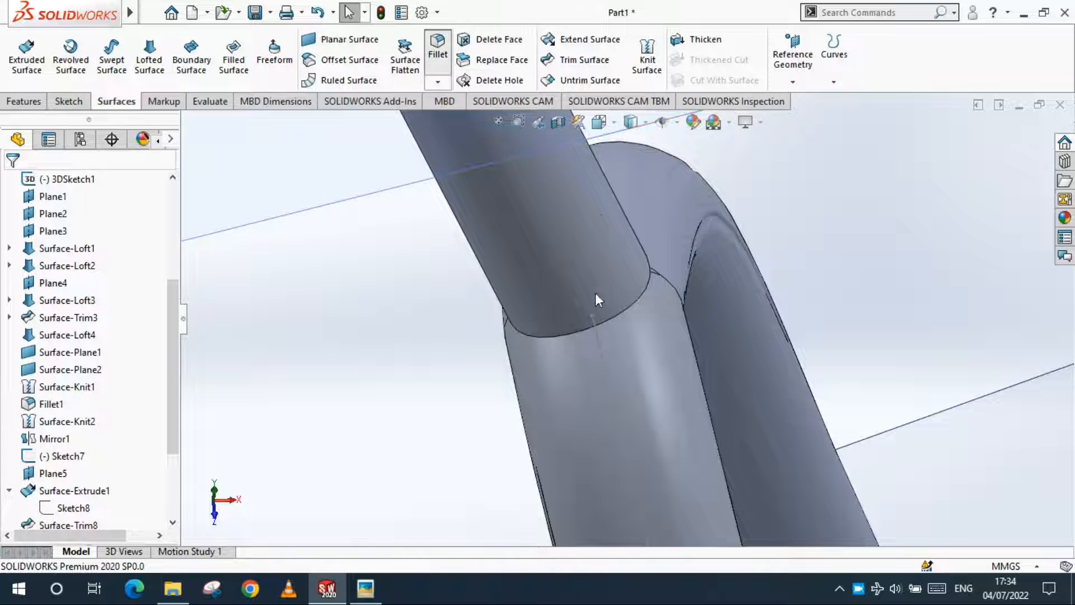
click(581, 335)
middle_drag(583, 338, 683, 224)
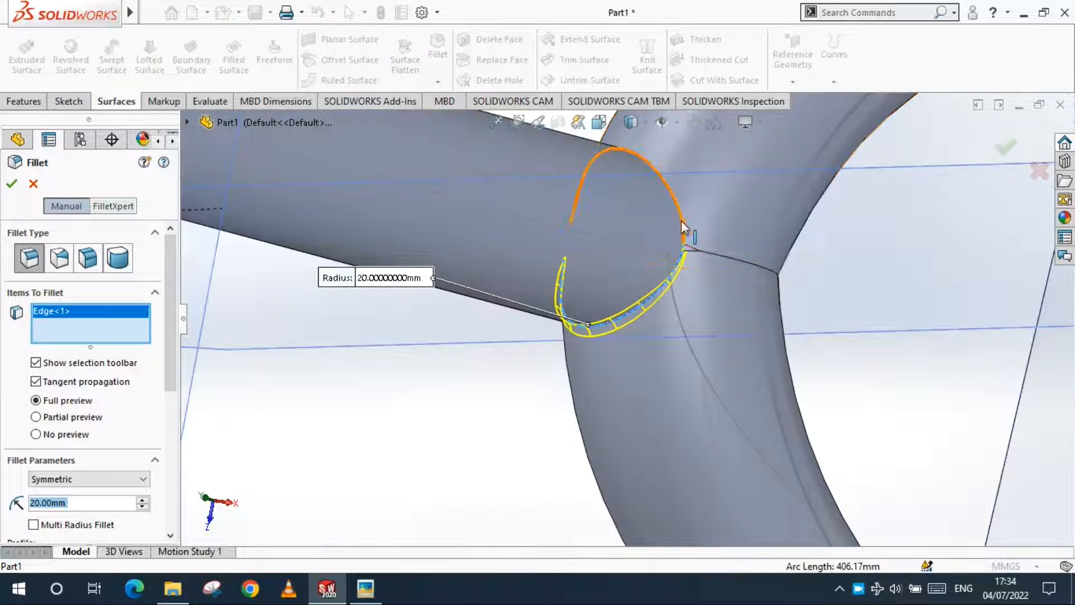
scroll(678, 235, down, 4)
click(641, 269)
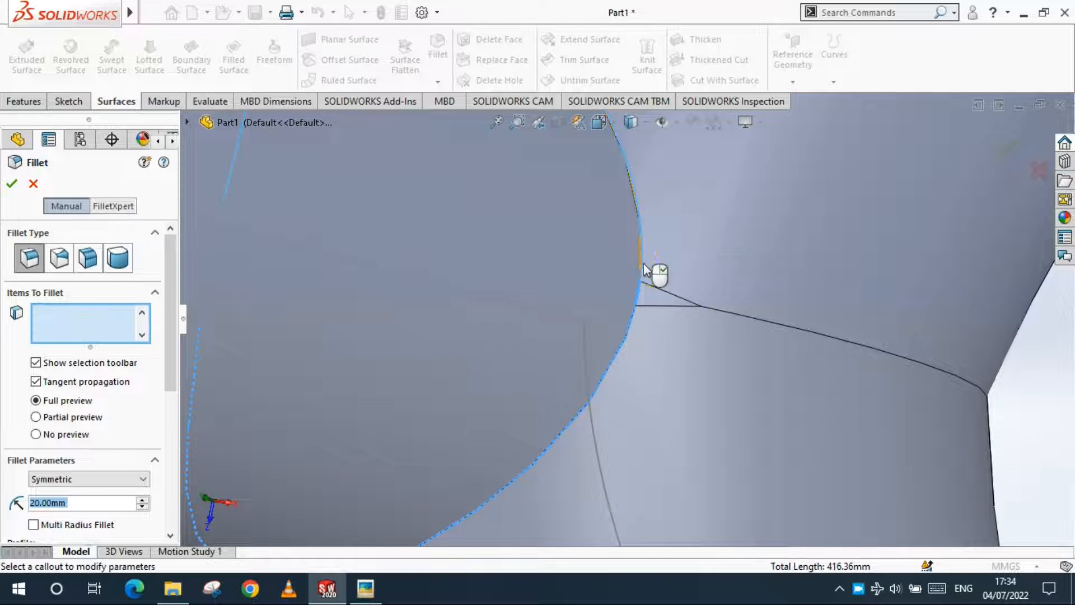
scroll(655, 271, up, 6)
scroll(657, 332, down, 5)
click(643, 308)
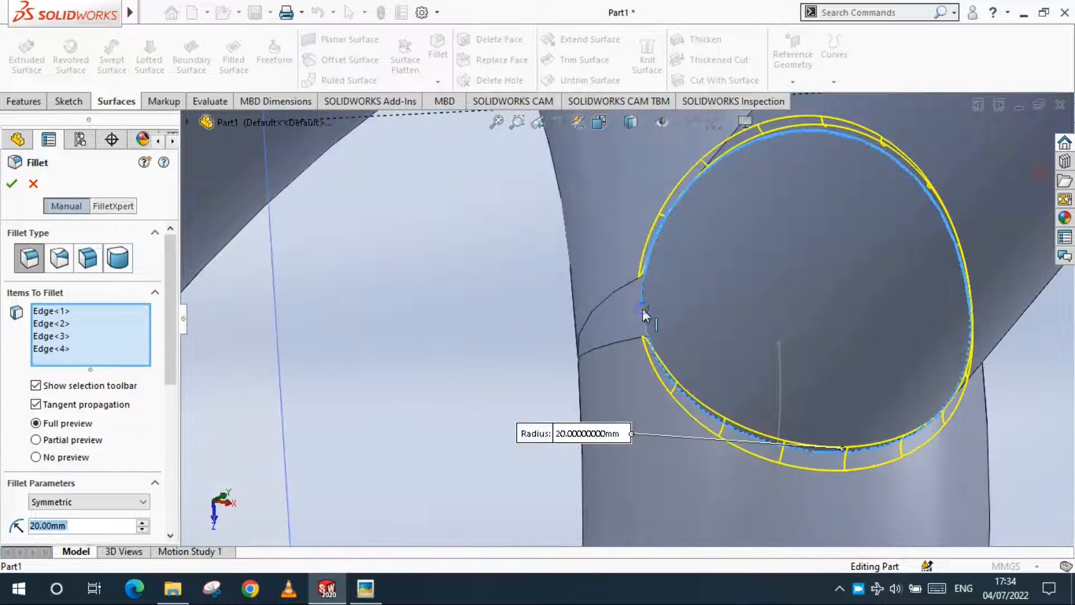
middle_drag(643, 309, 661, 321)
click(143, 521)
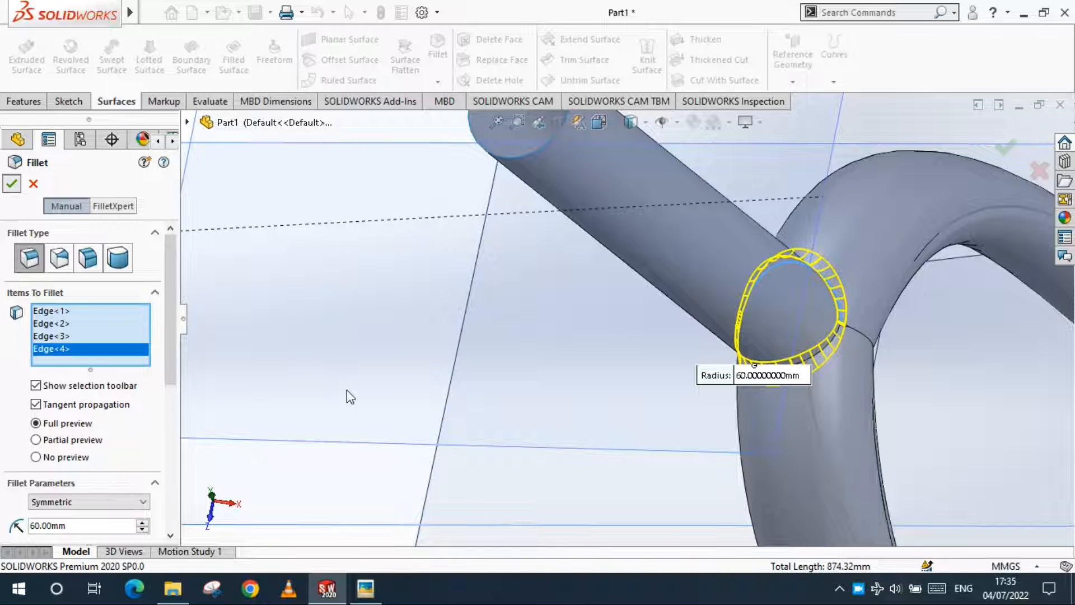
Examine the filleted head tube junction and the overall fork shape from several angles.
scroll(757, 418, up, 2)
scroll(723, 326, down, 5)
middle_drag(723, 327, 671, 380)
scroll(721, 395, up, 5)
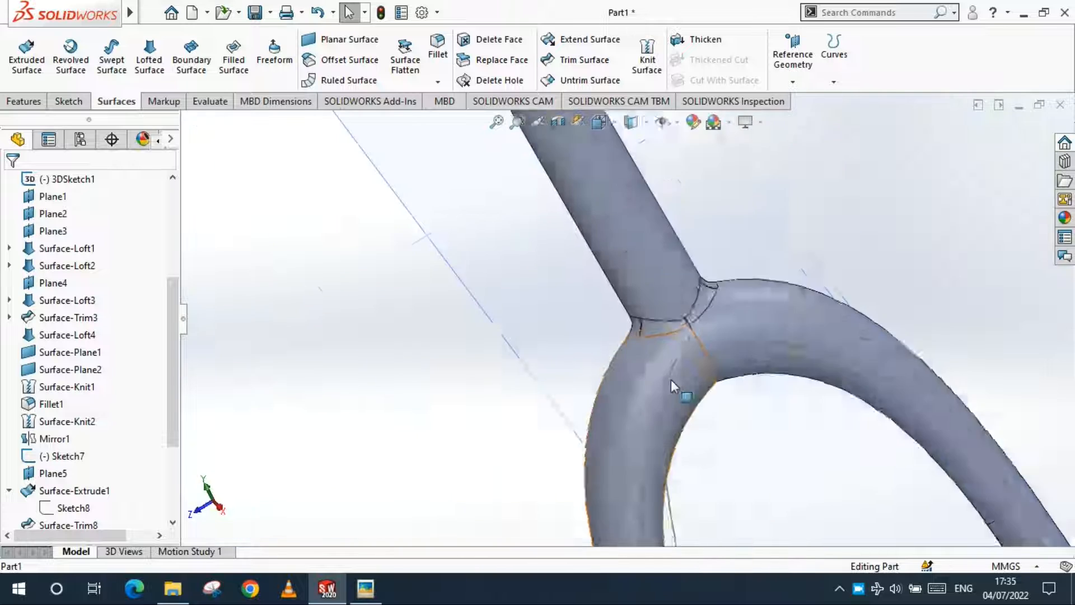
scroll(667, 382, up, 3)
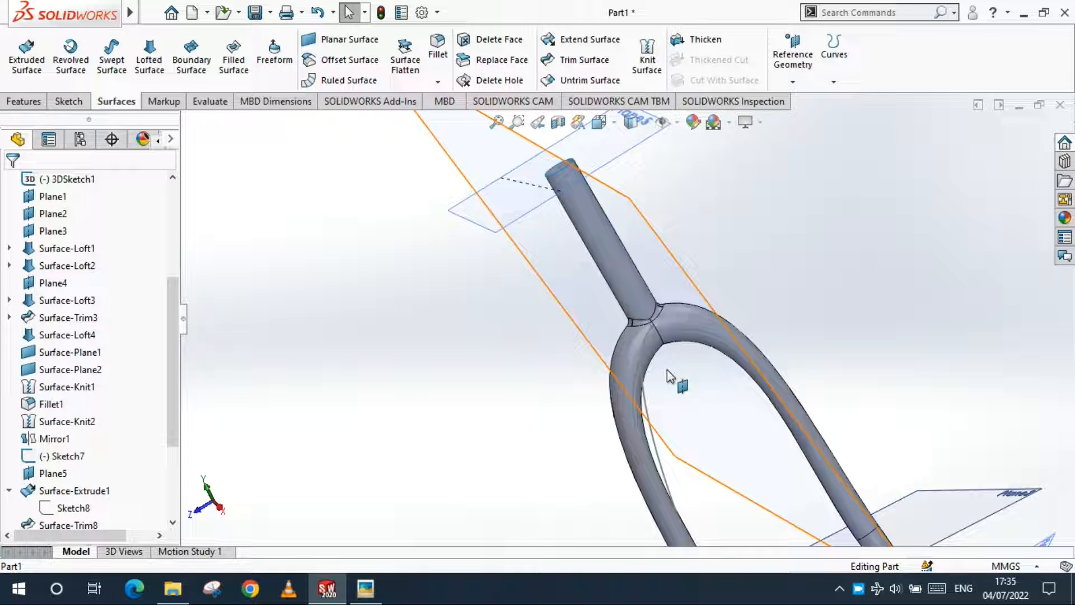
middle_drag(667, 375, 563, 274)
scroll(564, 168, down, 5)
Edit the head tube's profile sketch, set the circle's diameter to 230 mm and rebuild the model.
scroll(71, 491, down, 3)
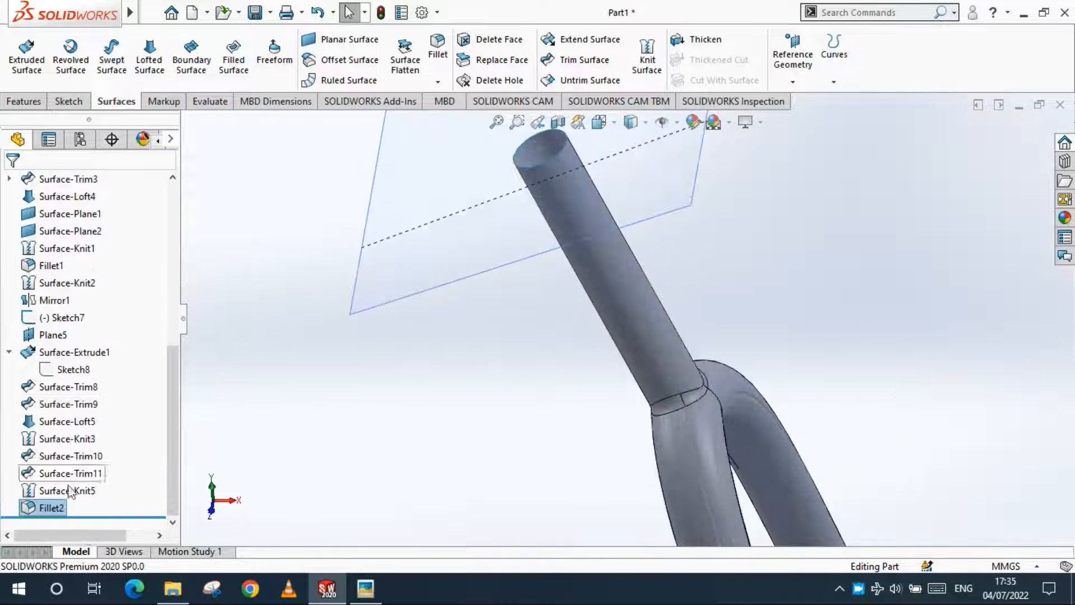
click(56, 370)
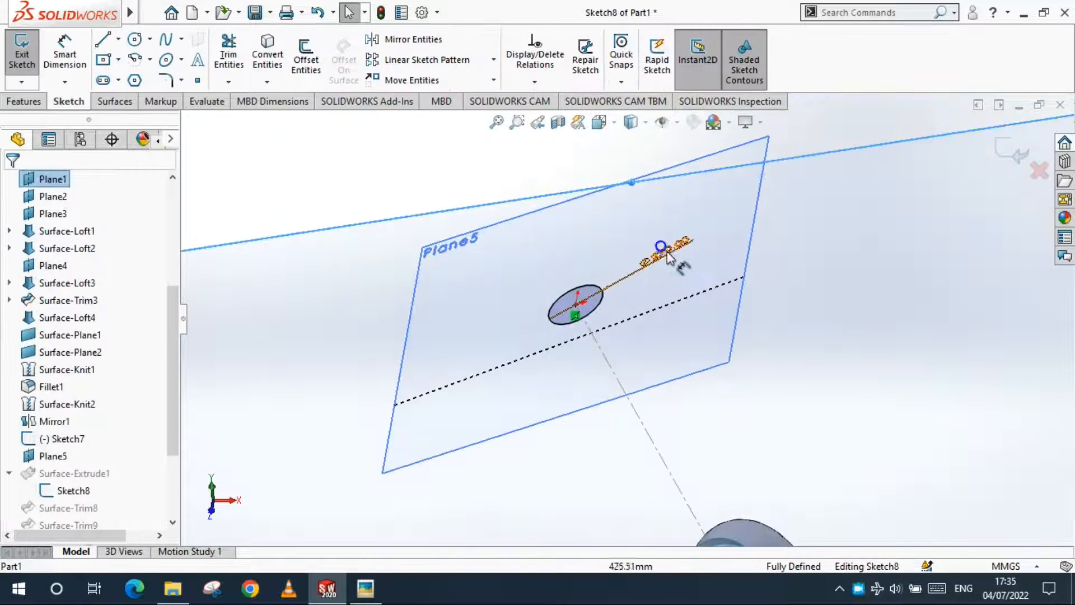
click(1018, 153)
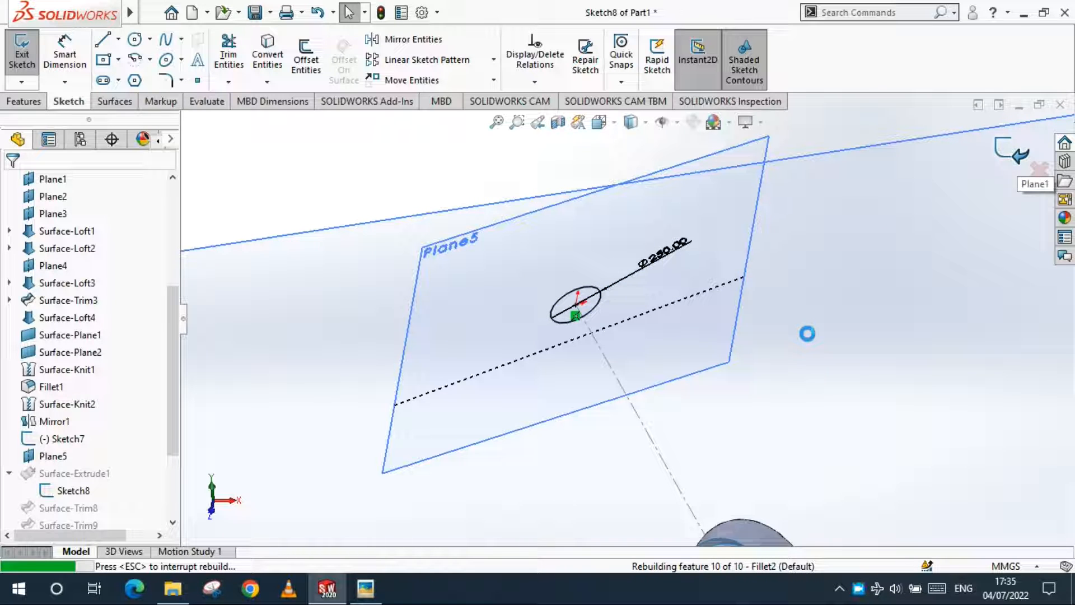
click(485, 134)
Edit the fillet at the head tube junction and set its radius to 50 mm.
scroll(129, 480, down, 3)
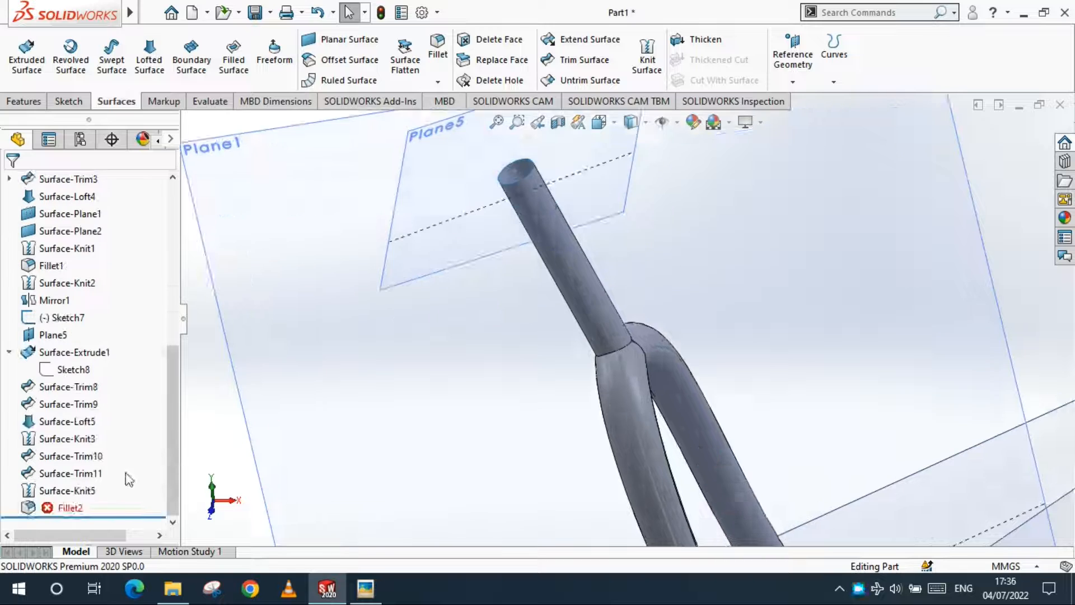
right_click(49, 506)
click(68, 106)
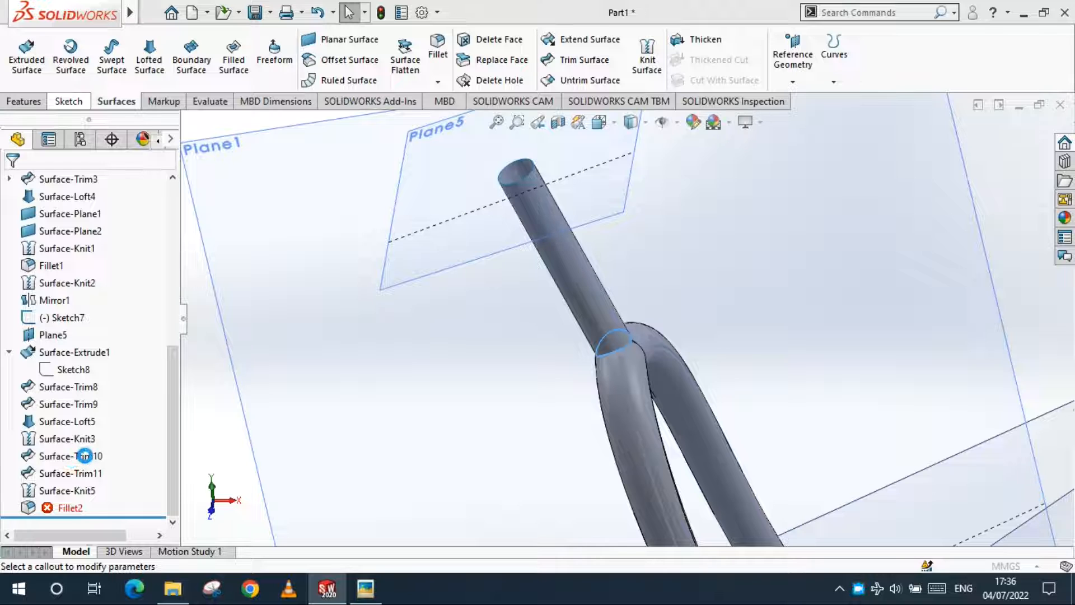
click(143, 502)
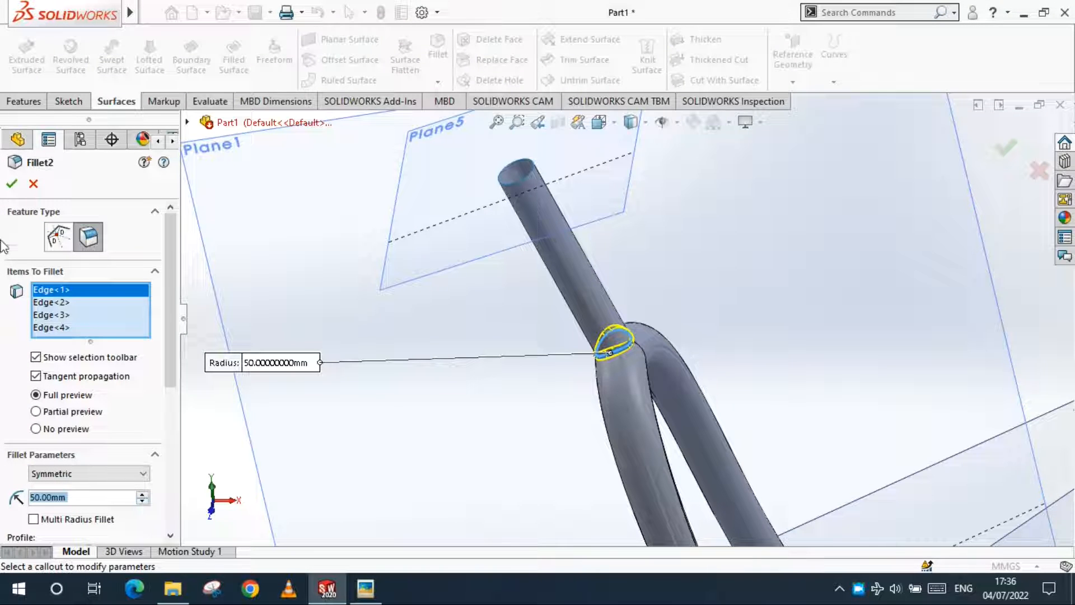
click(11, 184)
Examine the whole fork and the rebuilt fillet where the head tube meets the legs.
scroll(583, 430, up, 6)
middle_drag(583, 430, 605, 434)
scroll(751, 467, down, 3)
scroll(751, 467, up, 3)
middle_drag(700, 460, 756, 451)
scroll(626, 383, up, 3)
scroll(626, 383, down, 2)
middle_drag(626, 383, 583, 335)
scroll(569, 286, down, 6)
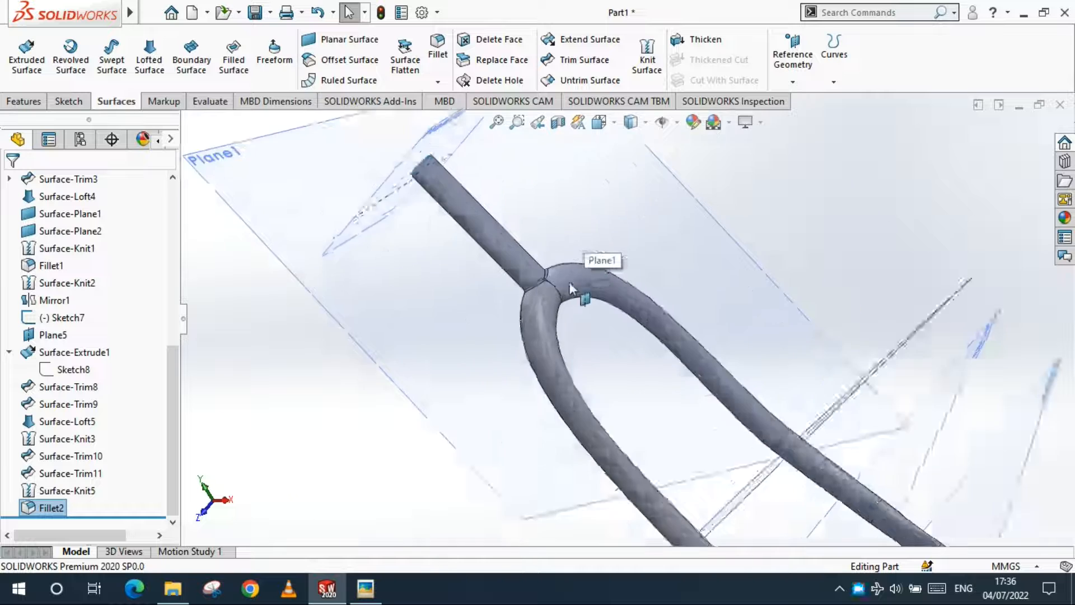
click(569, 285)
key(Escape)
scroll(401, 281, up, 3)
Try to thicken the filleted fork surface by 10 mm, switching the thickness direction to Side 1.
click(707, 40)
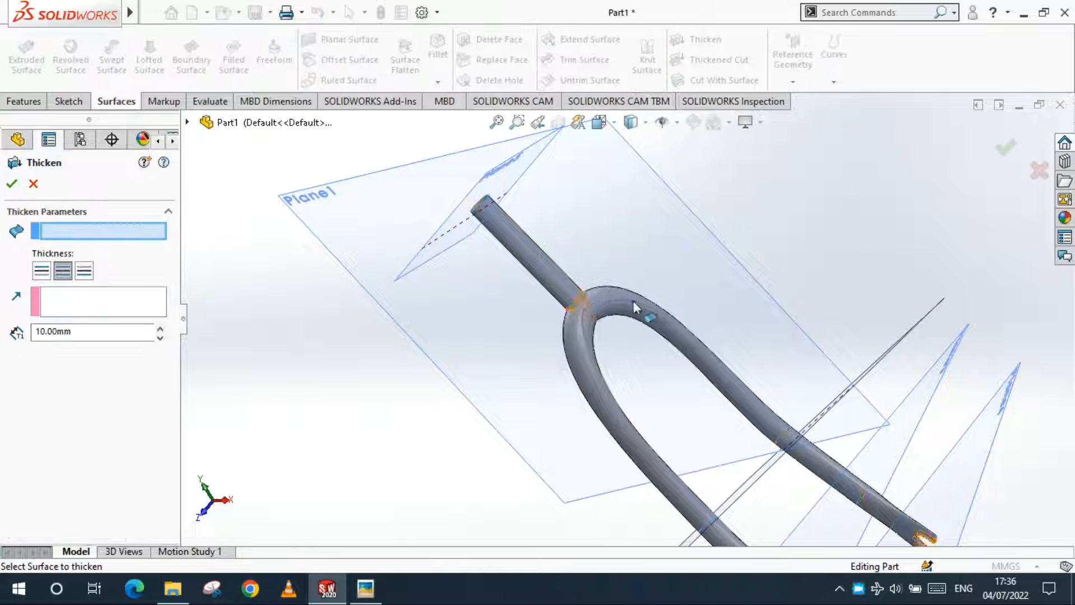
click(502, 231)
scroll(510, 231, down, 8)
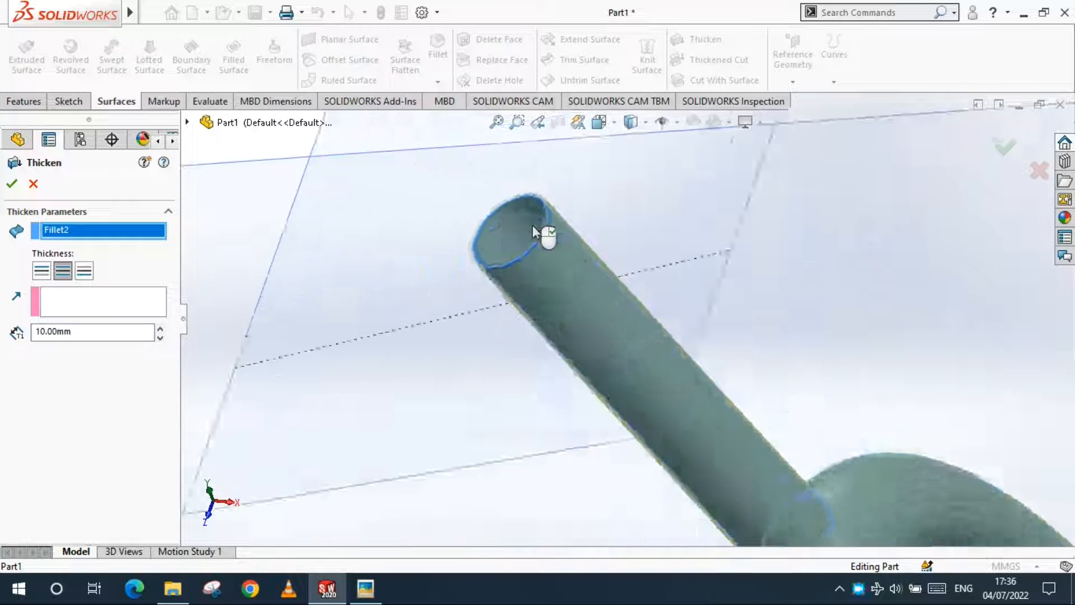
click(84, 271)
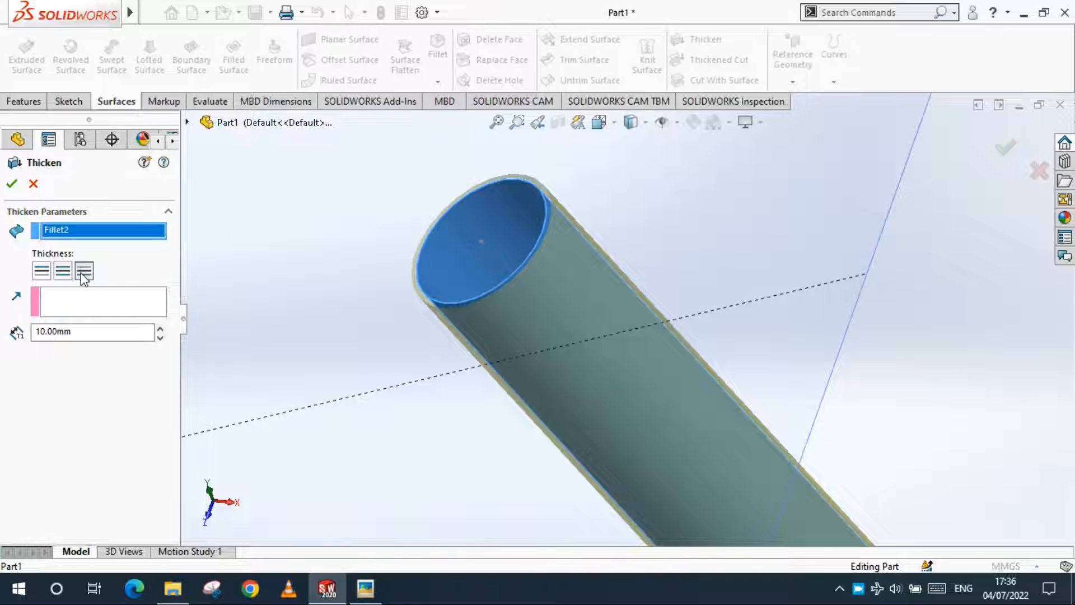
click(42, 271)
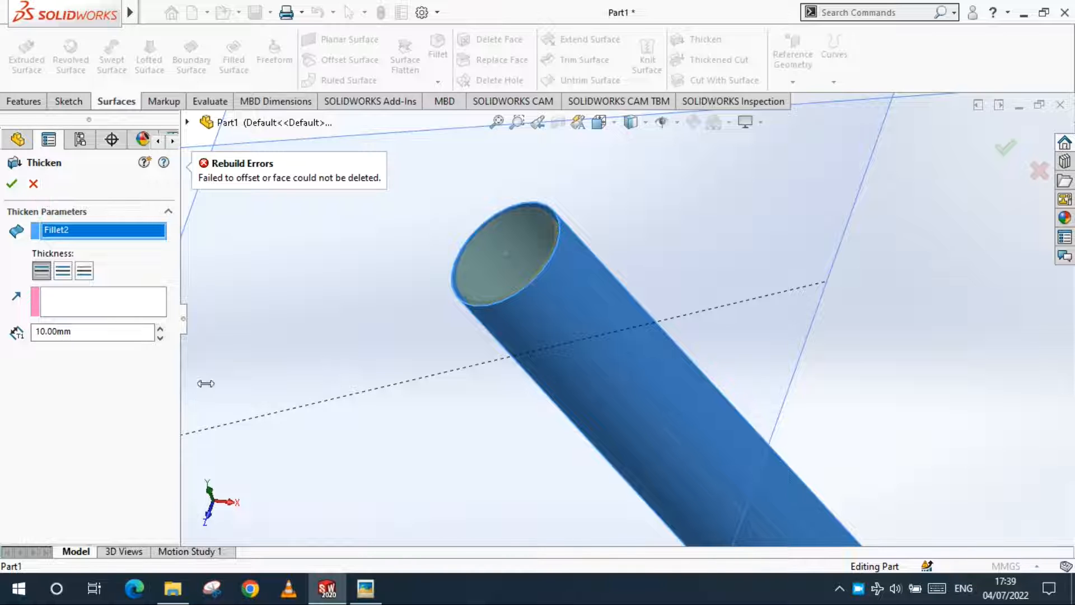
scroll(740, 436, up, 7)
scroll(739, 436, down, 6)
click(32, 182)
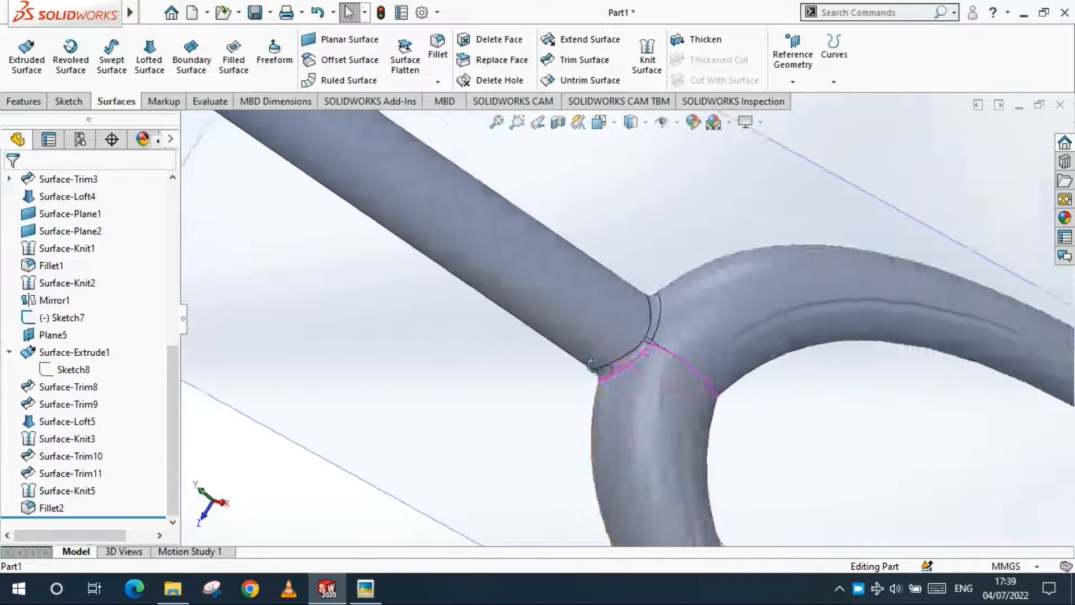
Fillet the seam edge between the two fork legs with a 30 mm radius, leaving out the short edge near the head tube.
scroll(660, 339, down, 4)
click(438, 48)
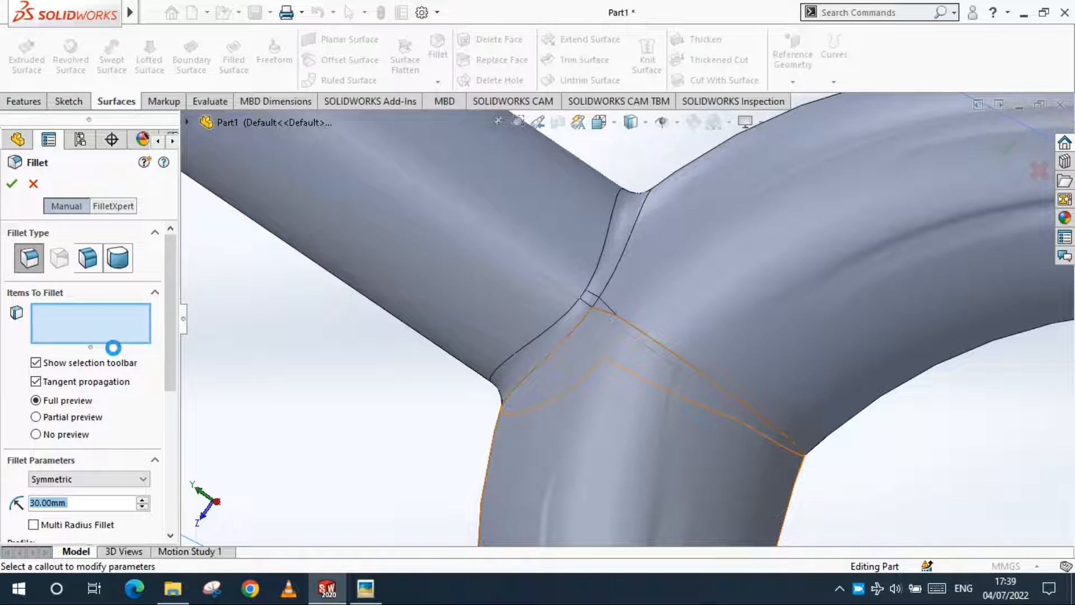
key(Delete)
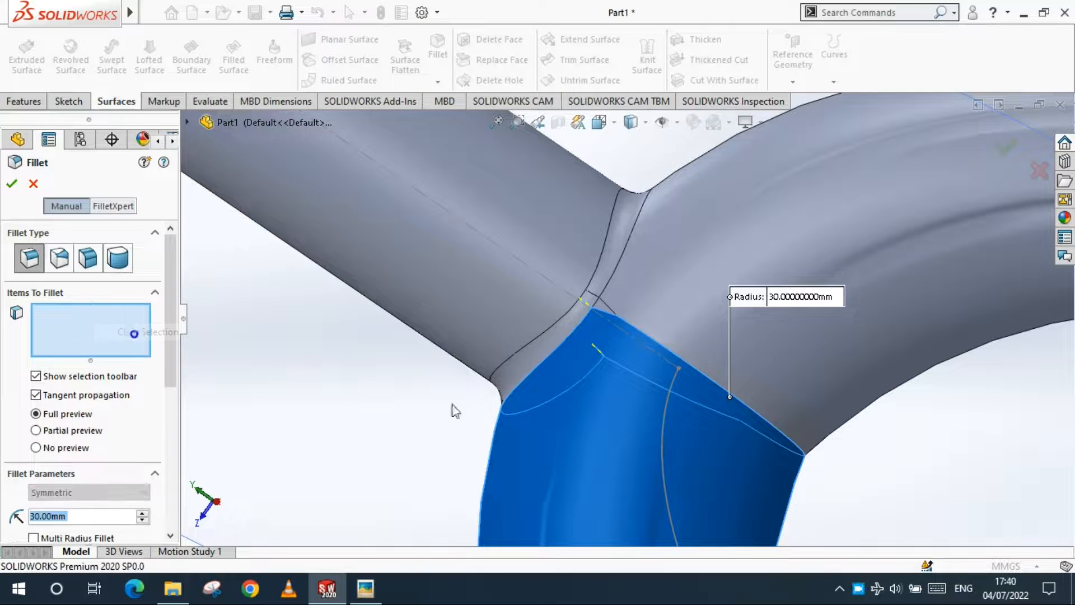
click(778, 431)
scroll(611, 316, down, 5)
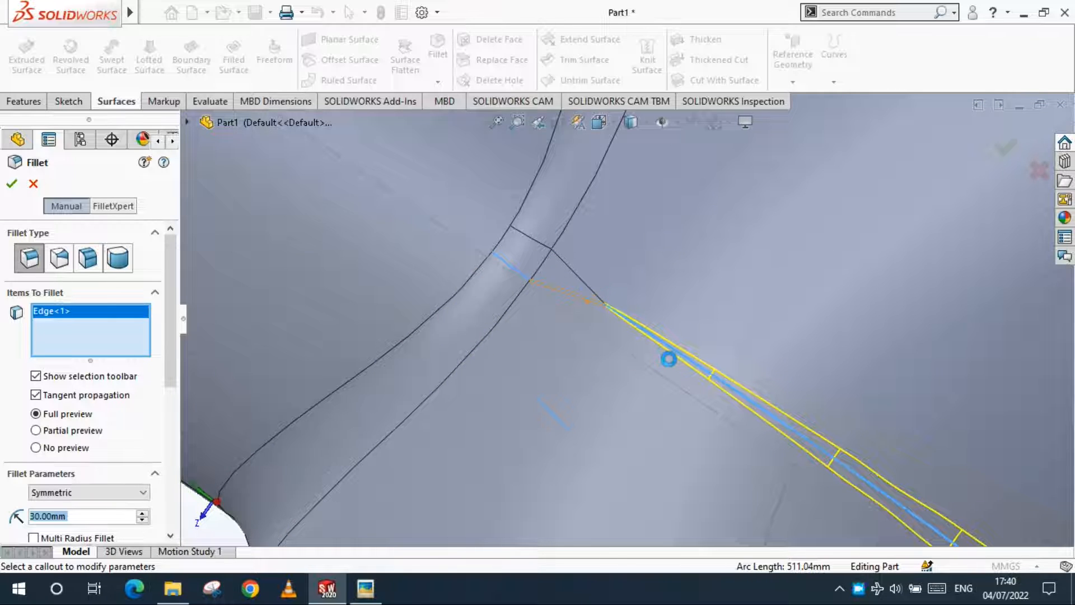
click(666, 358)
right_click(86, 340)
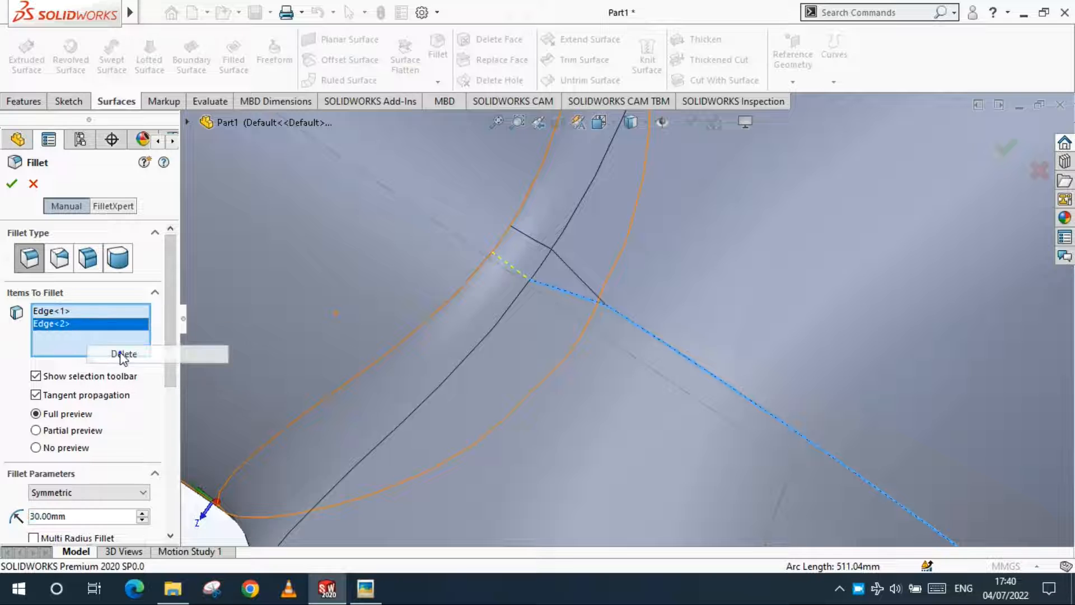
click(119, 353)
right_click(600, 389)
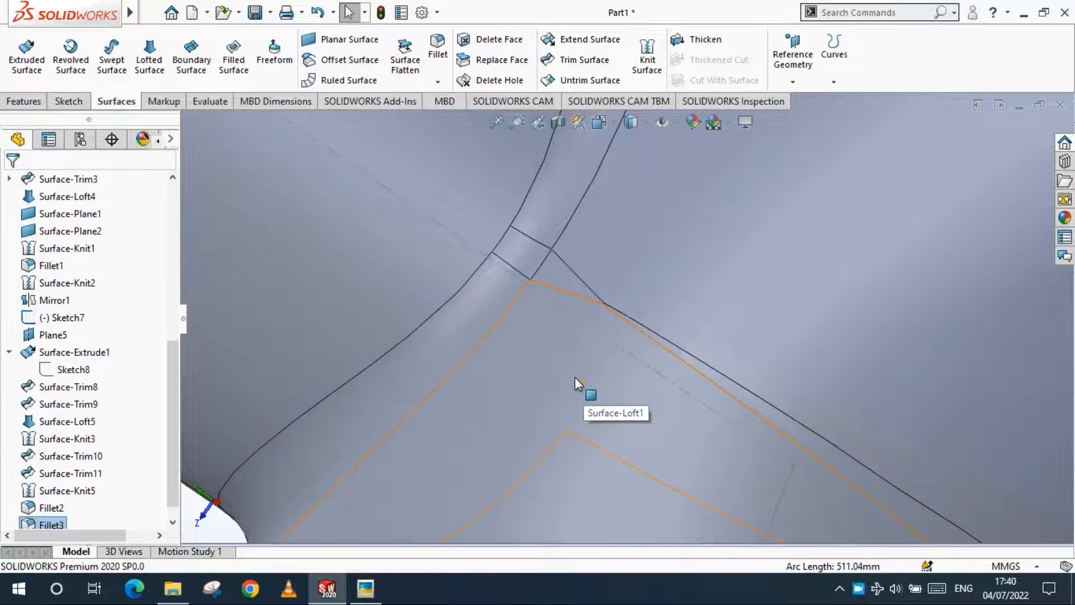
Thicken the filleted fork surface on Side 1 with a thickness of 5 mm.
scroll(575, 379, up, 5)
click(703, 40)
click(41, 271)
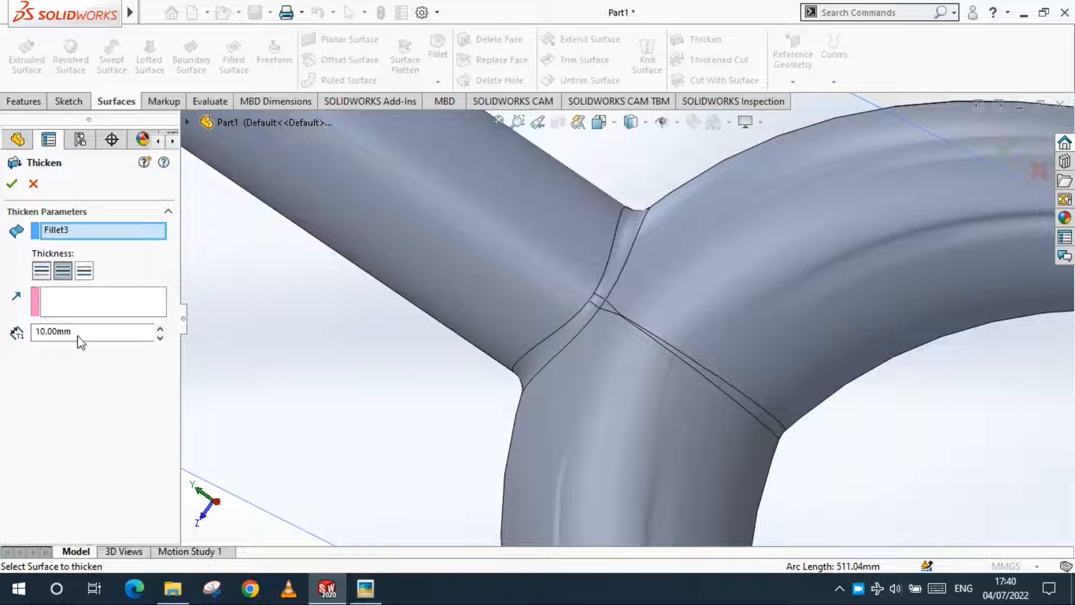
double_click(79, 334)
text(5)
click(12, 186)
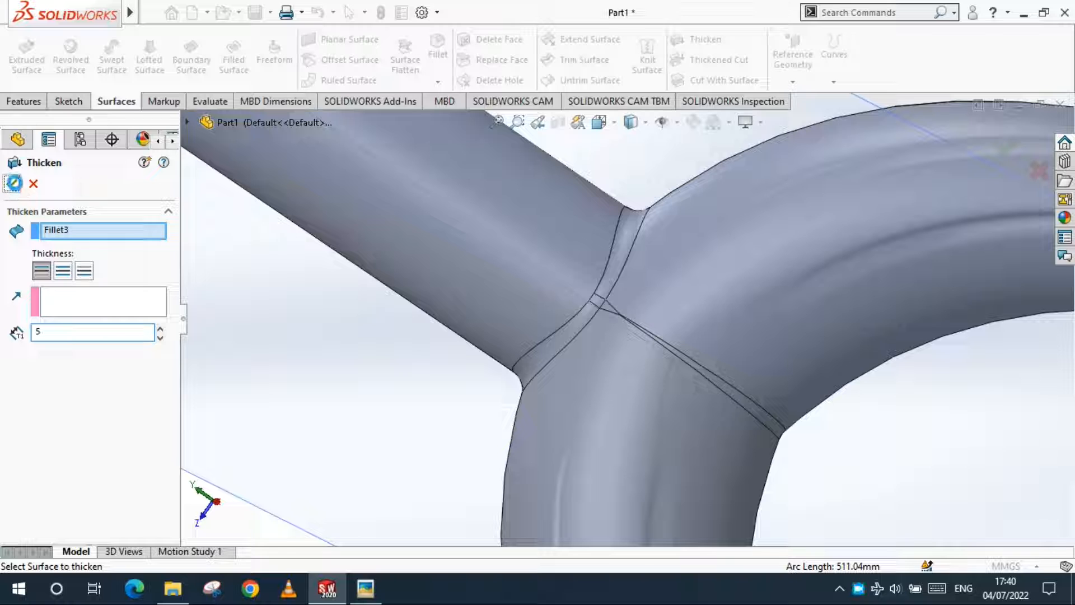